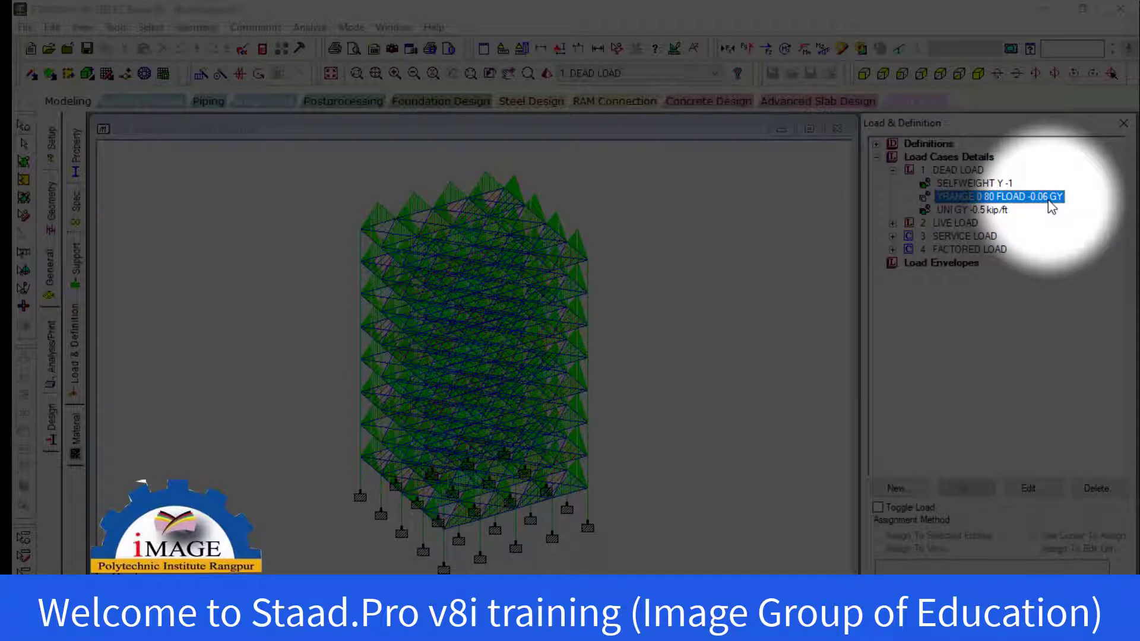
# Show the UNI GY -0.5 kip/ft member load of the DEAD LOAD case on the structure.
pyautogui.click(964, 210)
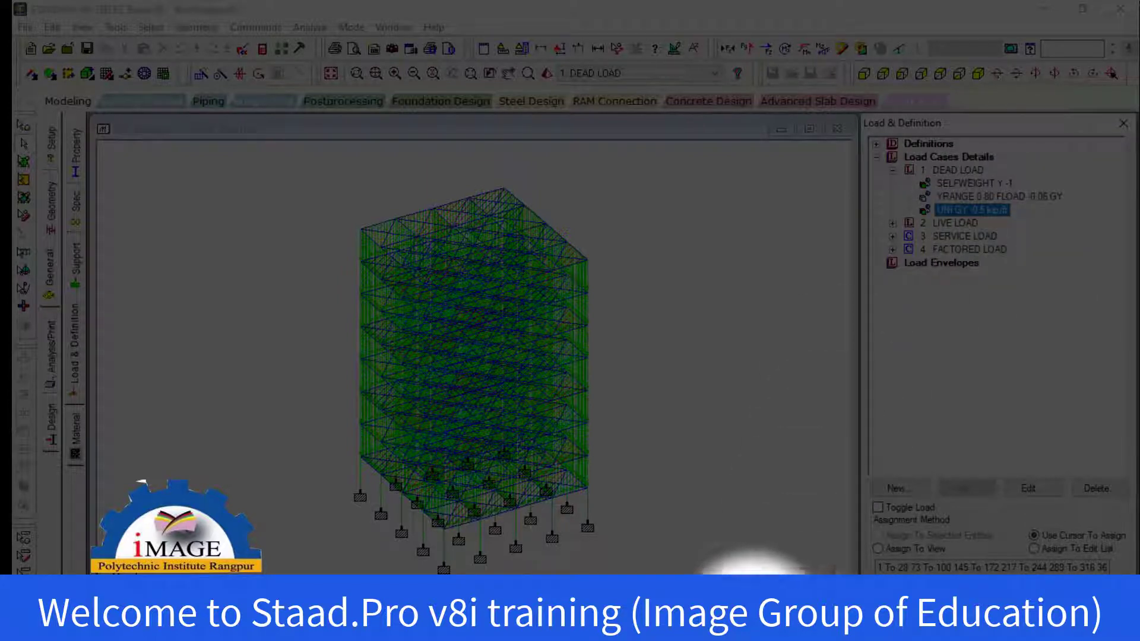
pyautogui.click(641, 623)
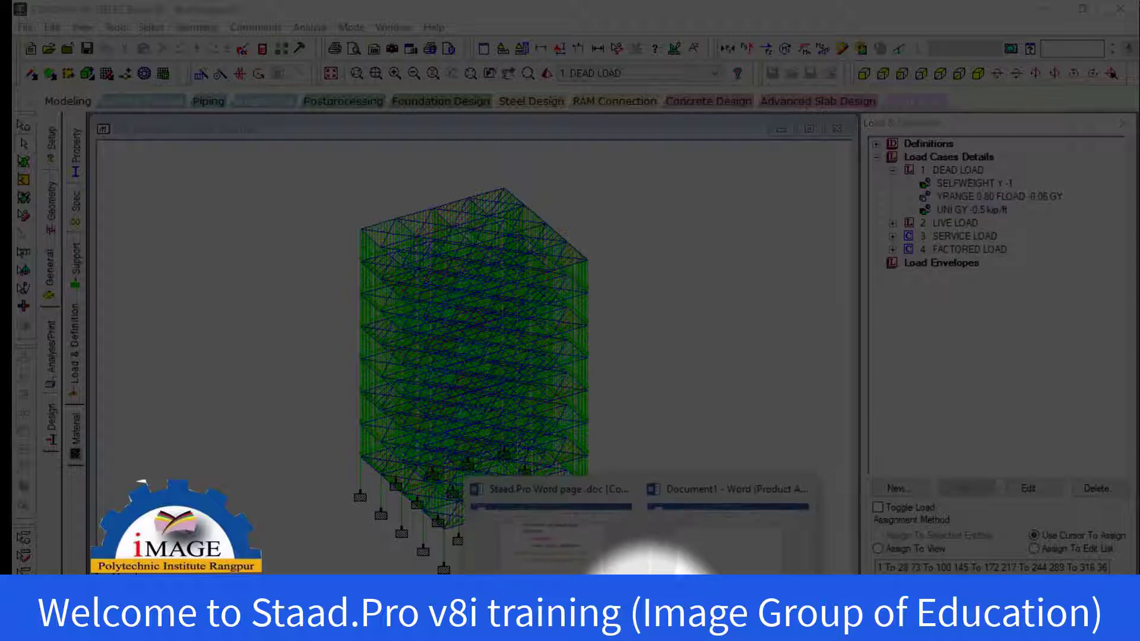
pyautogui.click(745, 517)
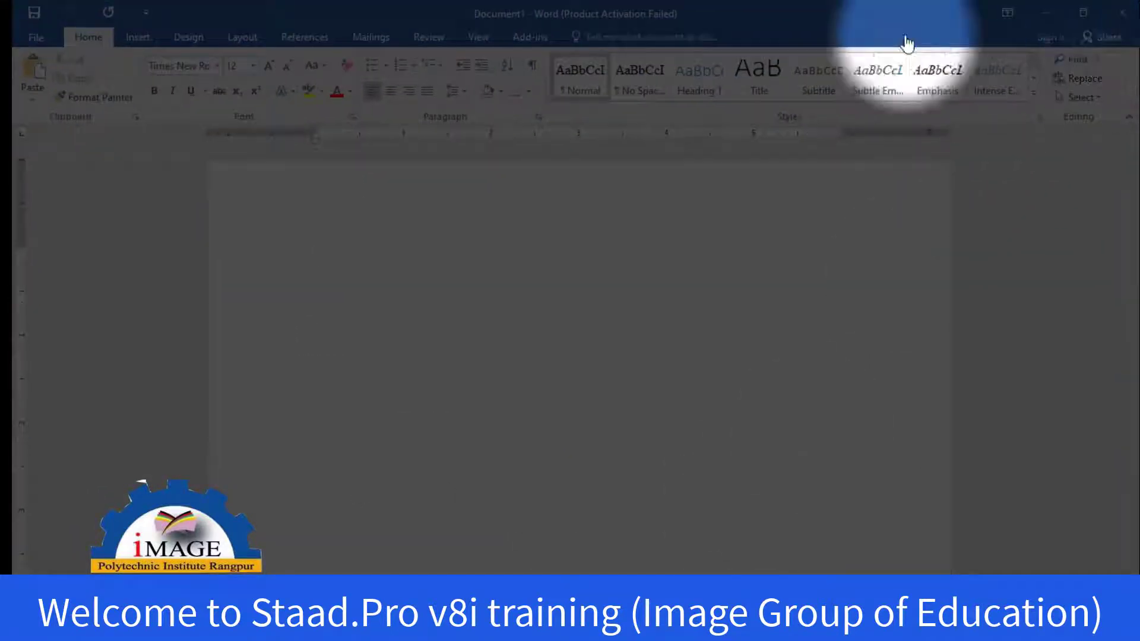
pyautogui.click(38, 37)
pyautogui.press('Escape')
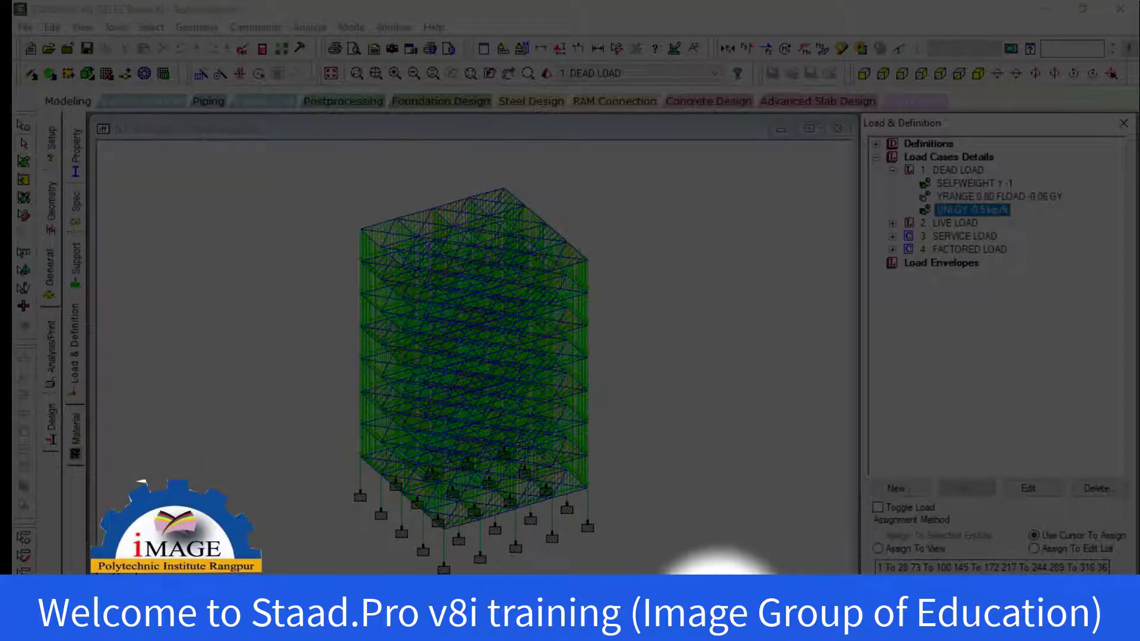
# Switch to the Staad.Pro Word page document in Word and add "Total uniform load =30+30=60psf=0.06 ksf" below the partition wall line.
pyautogui.click(649, 617)
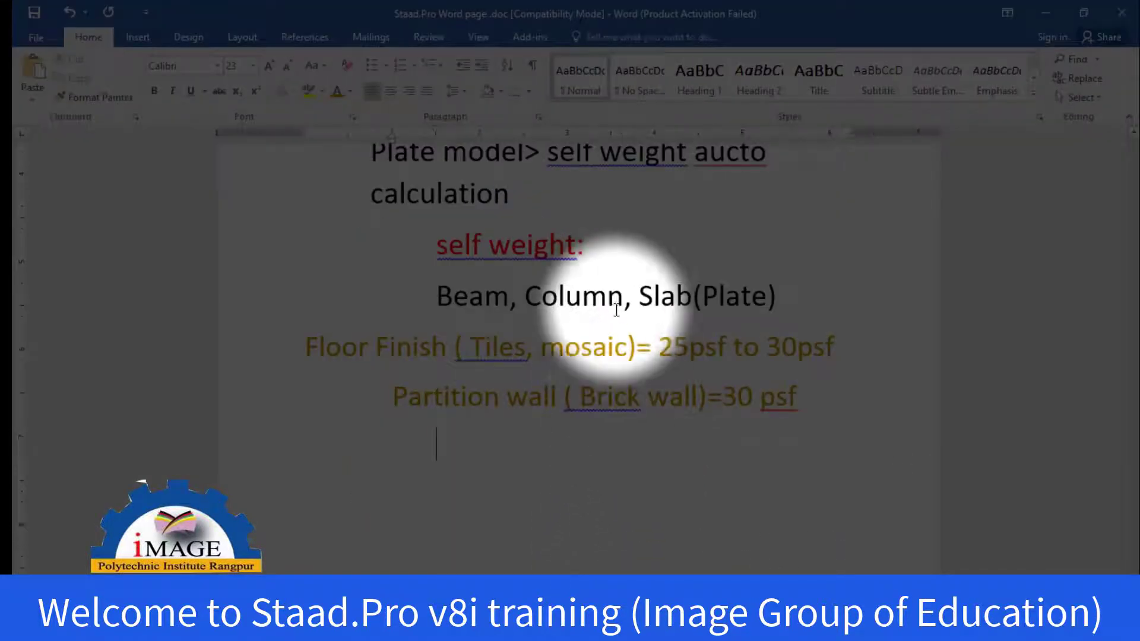
pyautogui.scroll(2, 611, 300)
pyautogui.scroll(-3, 634, 298)
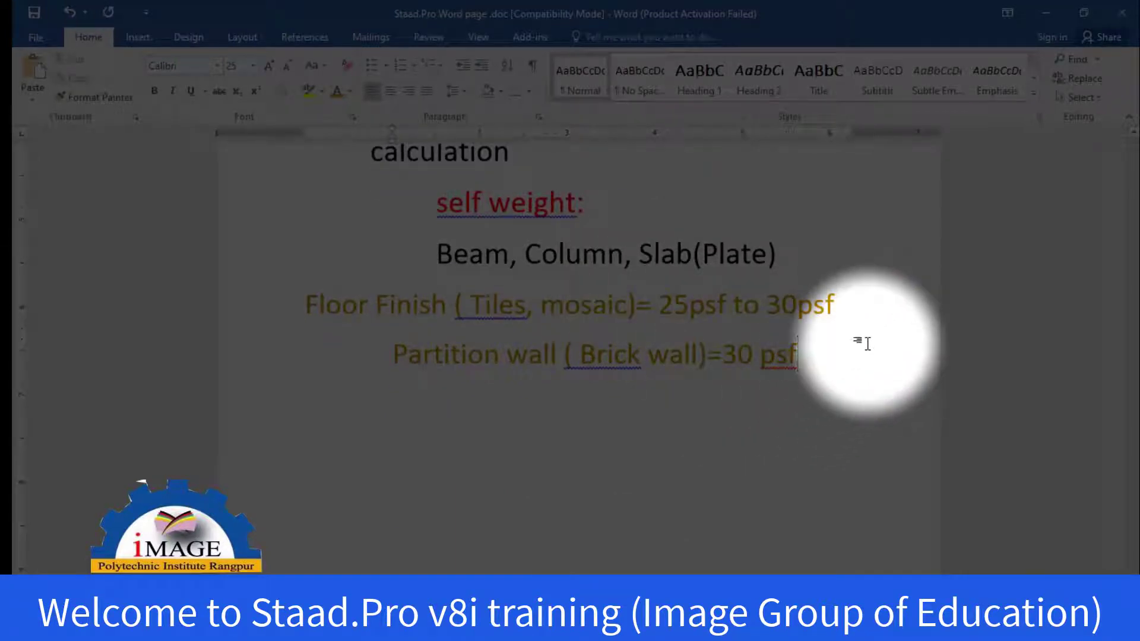
pyautogui.press('Return')
pyautogui.write('Total ')
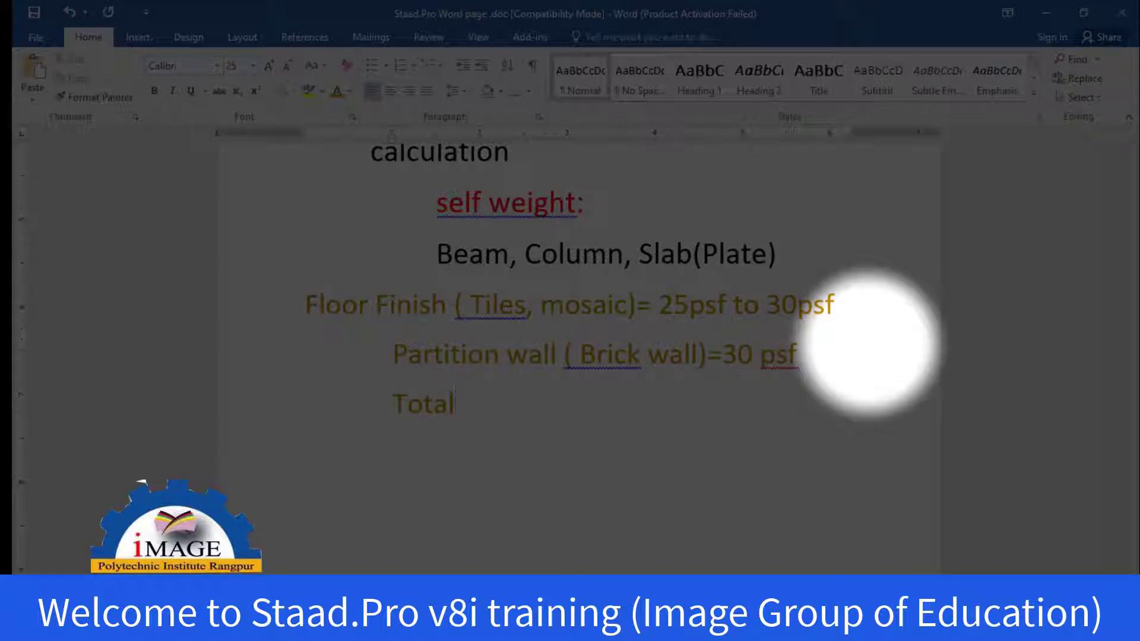
pyautogui.write('uniform')
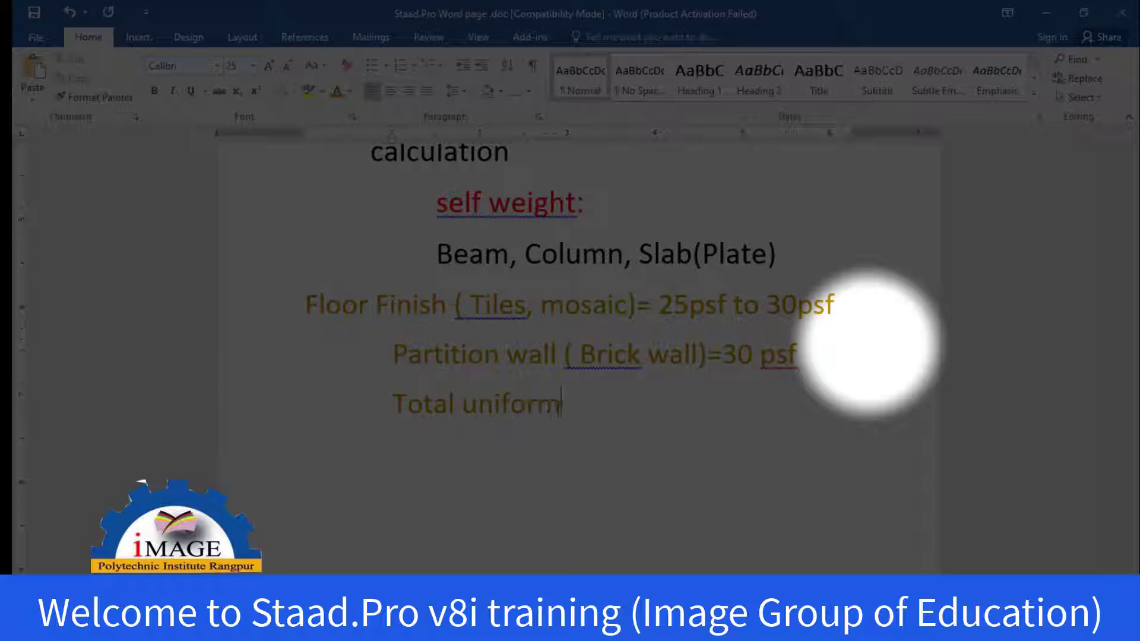
pyautogui.write(' load')
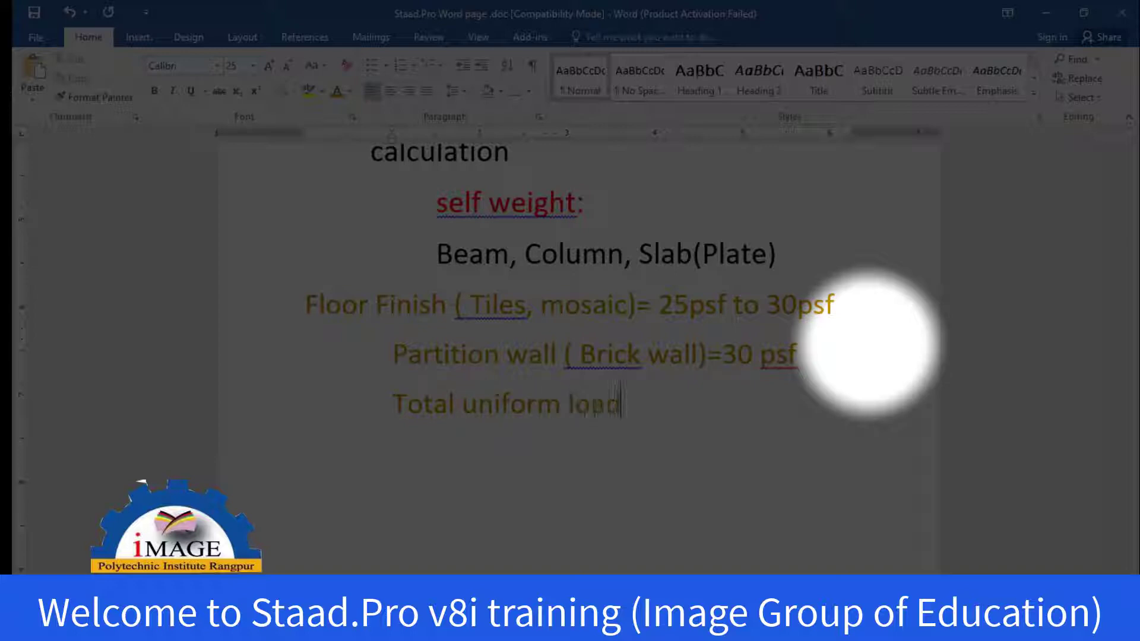
pyautogui.write(' =30+30=6')
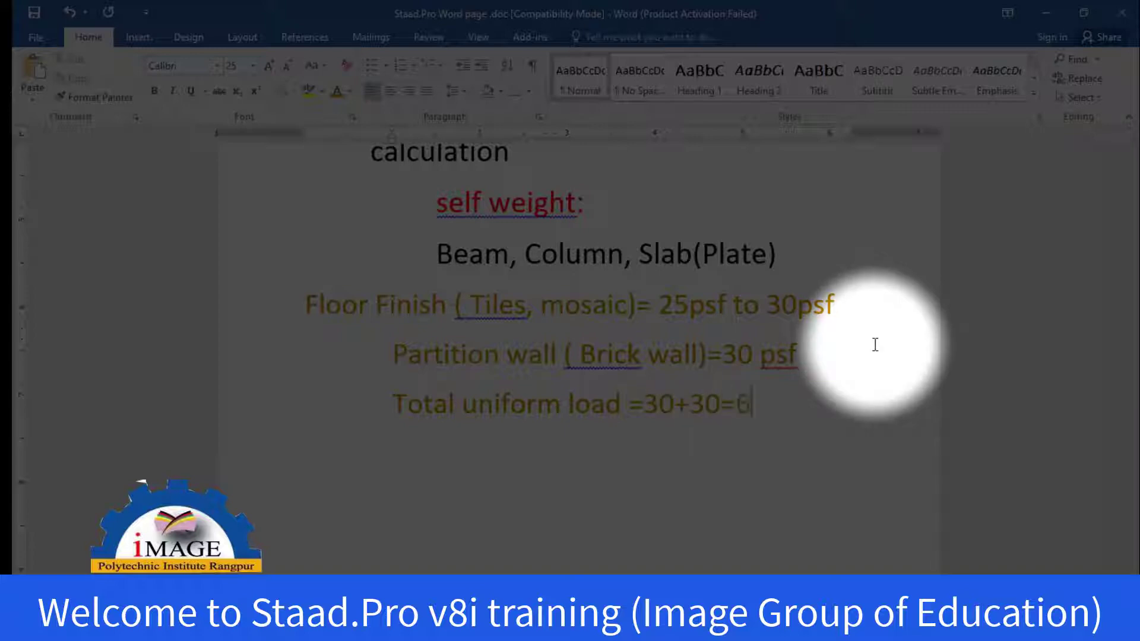
pyautogui.write('0psf')
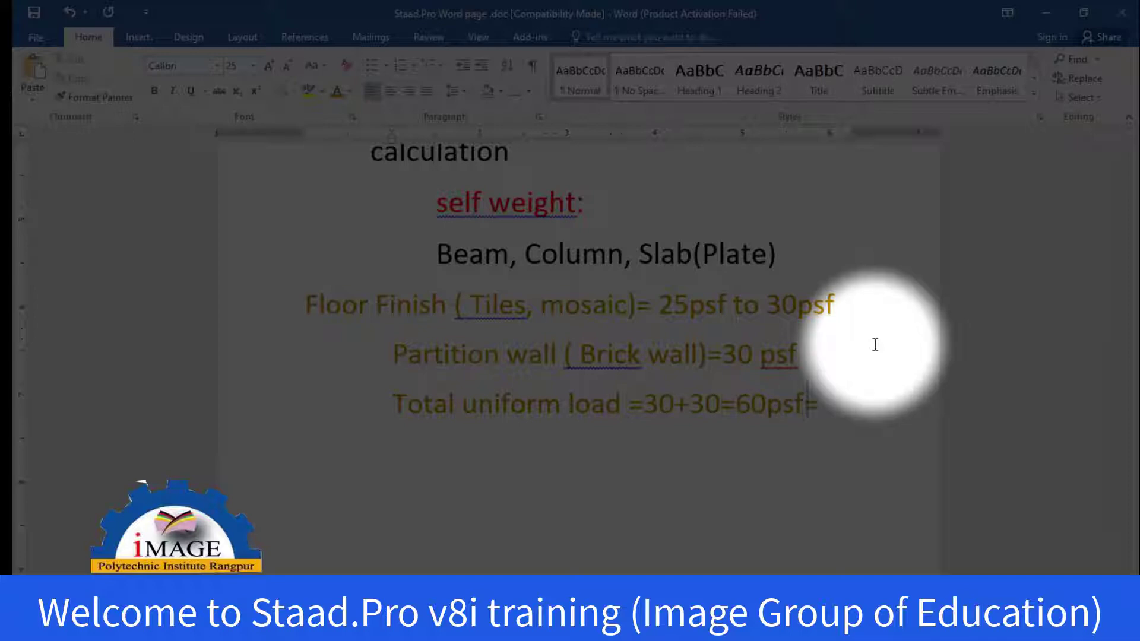
pyautogui.write('=0.06 ksf')
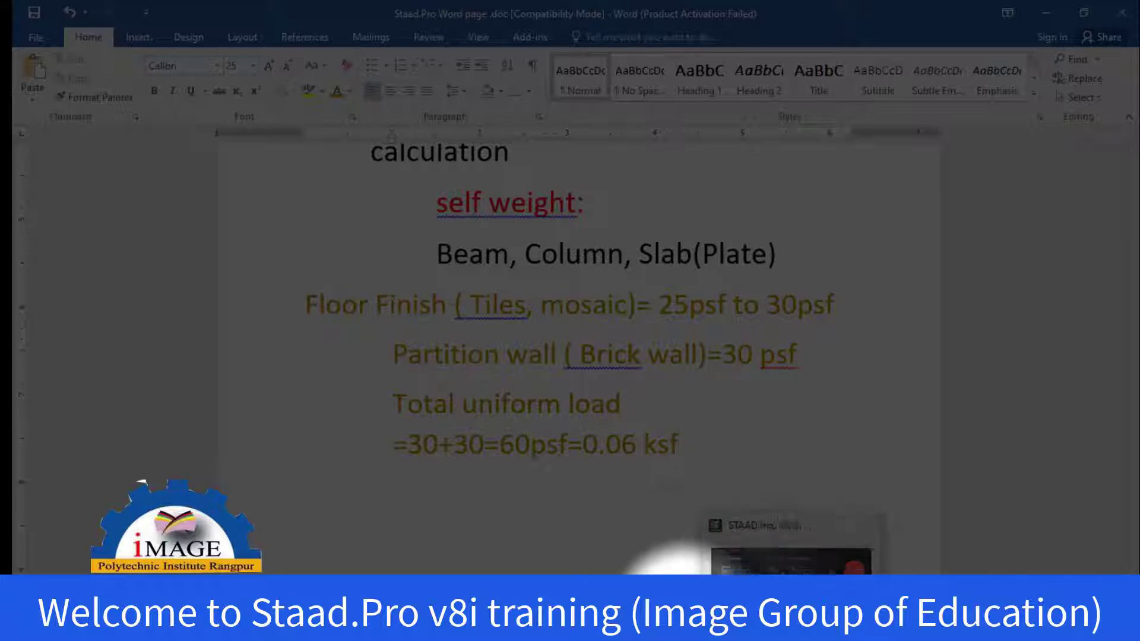
# Switch back to STAAD.Pro and examine the concrete design of the front corner column, beam 330, near the building's base.
pyautogui.click(703, 537)
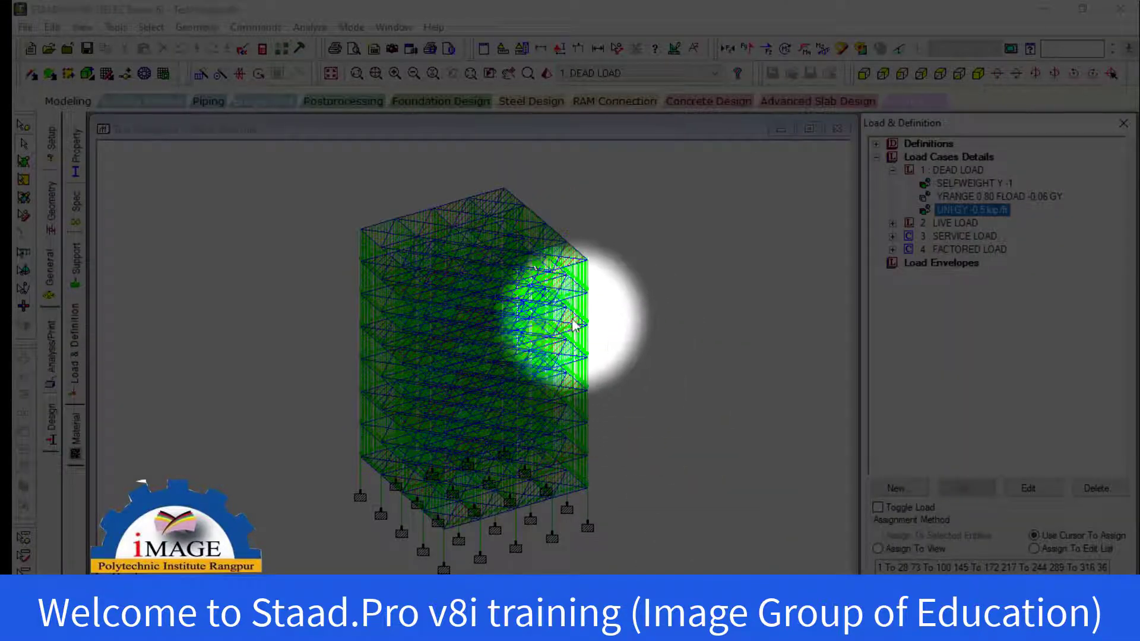
pyautogui.scroll(2, 600, 310)
pyautogui.moveTo(604, 312); pyautogui.dragTo(640, 304, button='middle')
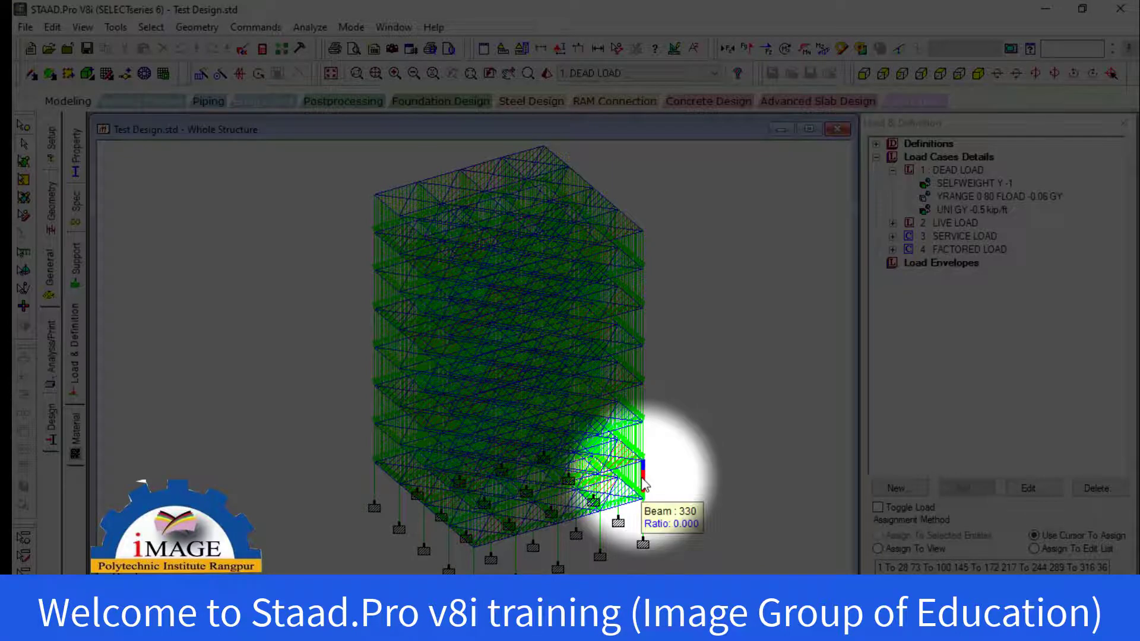
pyautogui.doubleClick(643, 484)
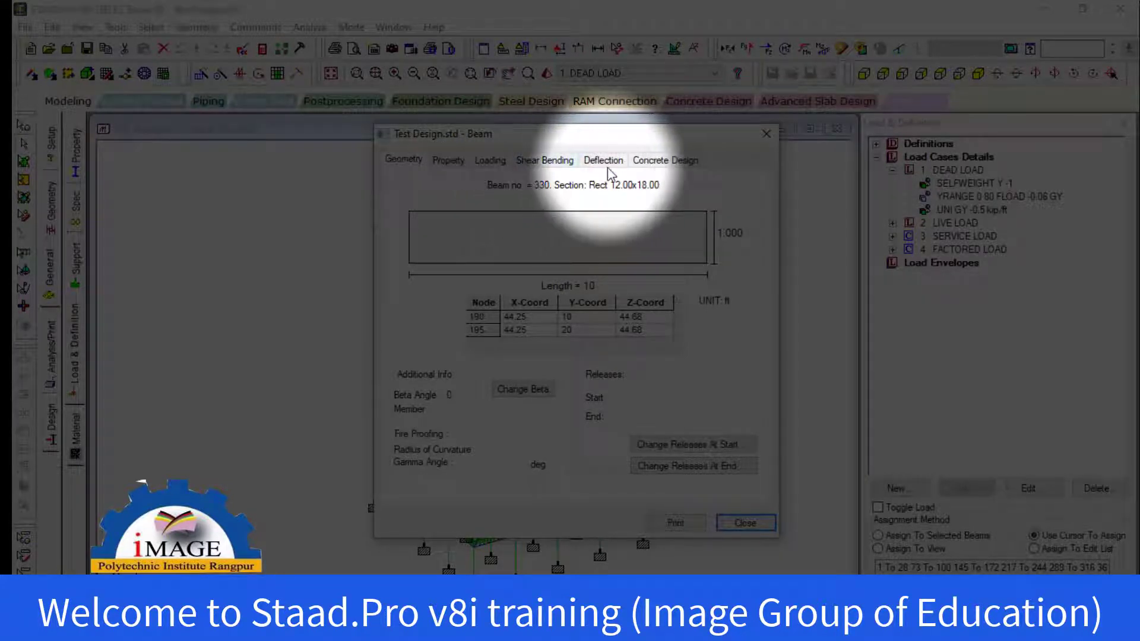
pyautogui.click(660, 165)
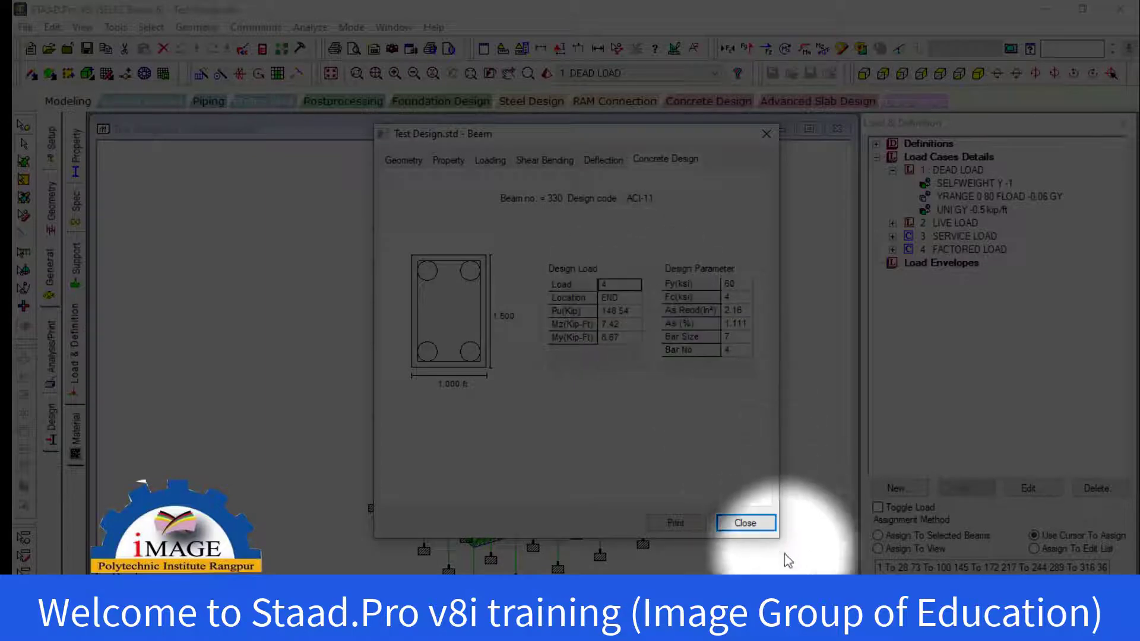
pyautogui.click(747, 523)
pyautogui.click(690, 269)
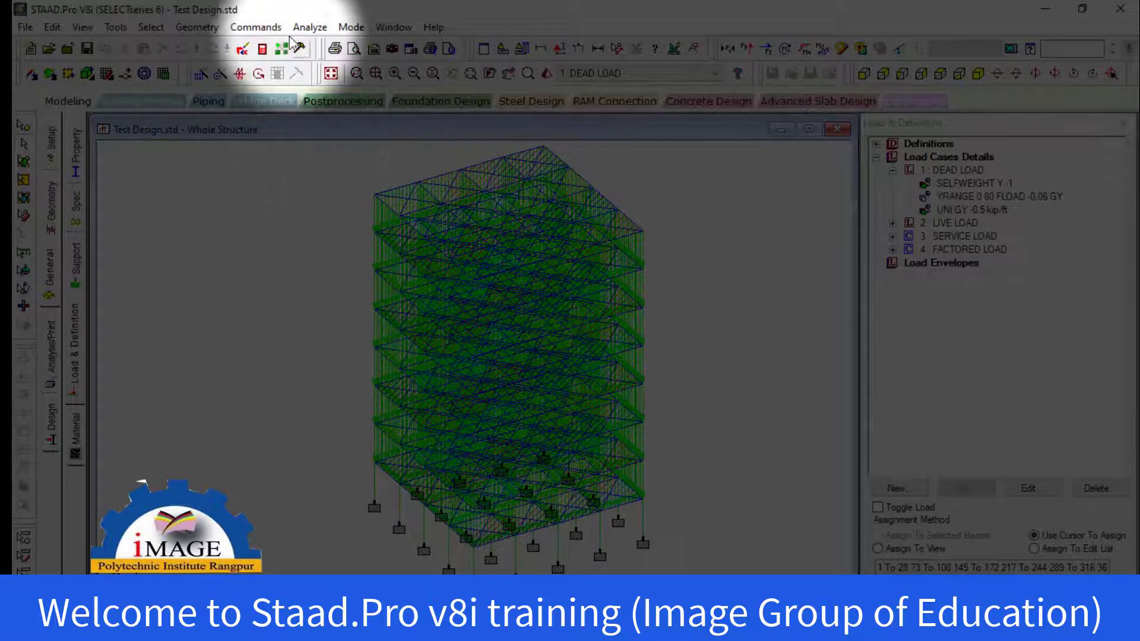
# Define a load list containing the DEAD LOAD, LIVE LOAD, SERVICE LOAD and FACTORED LOAD cases.
pyautogui.click(255, 27)
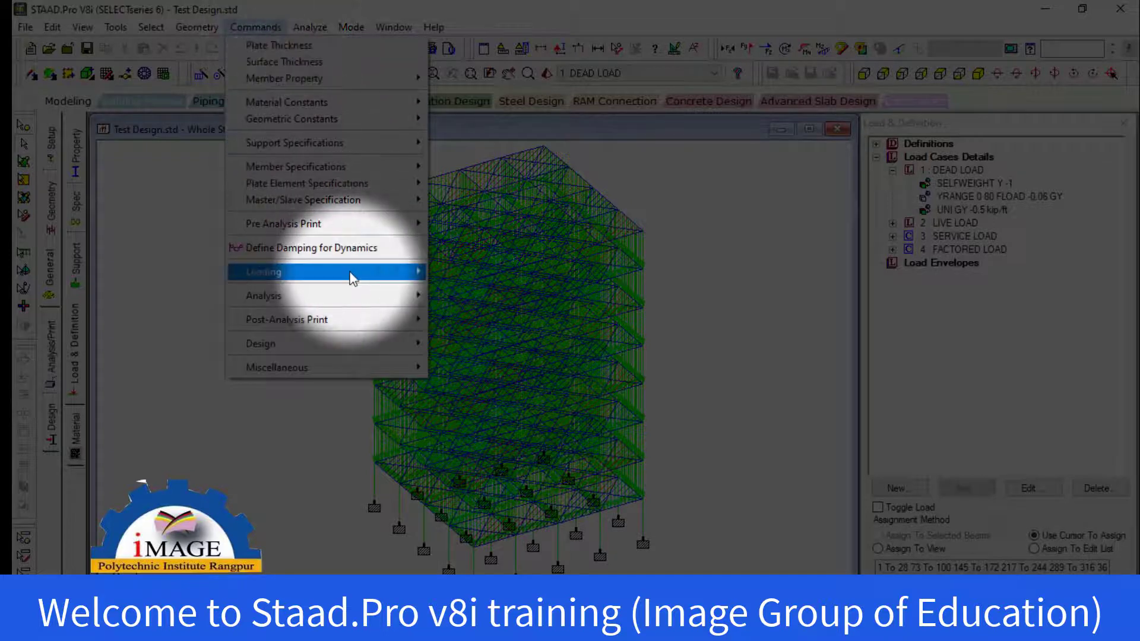
pyautogui.moveTo(380, 271)
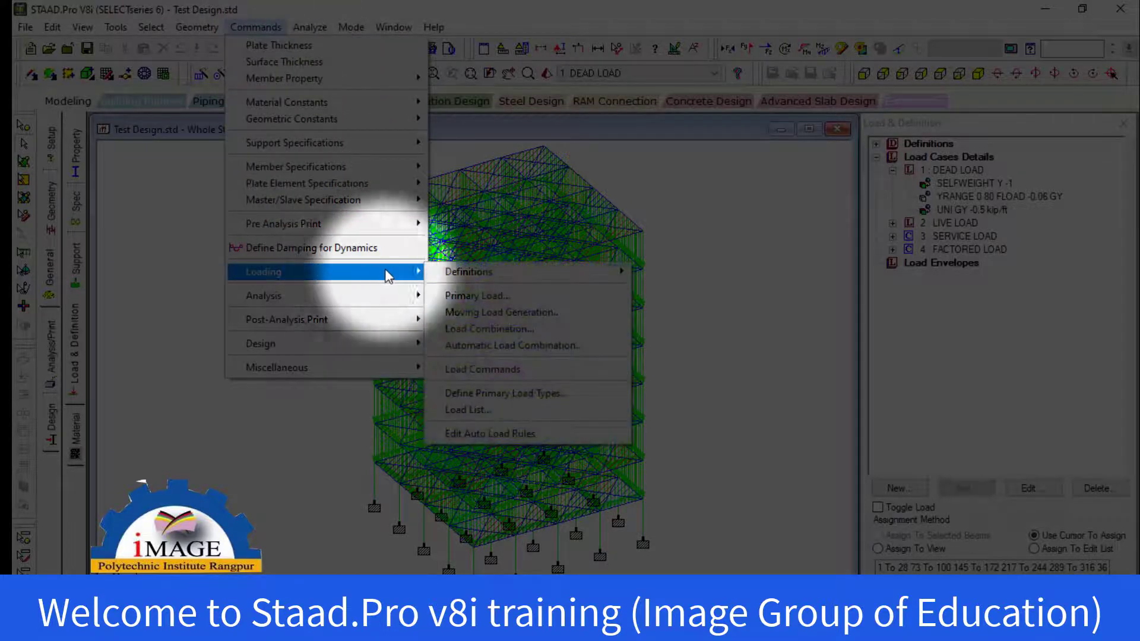
pyautogui.click(500, 418)
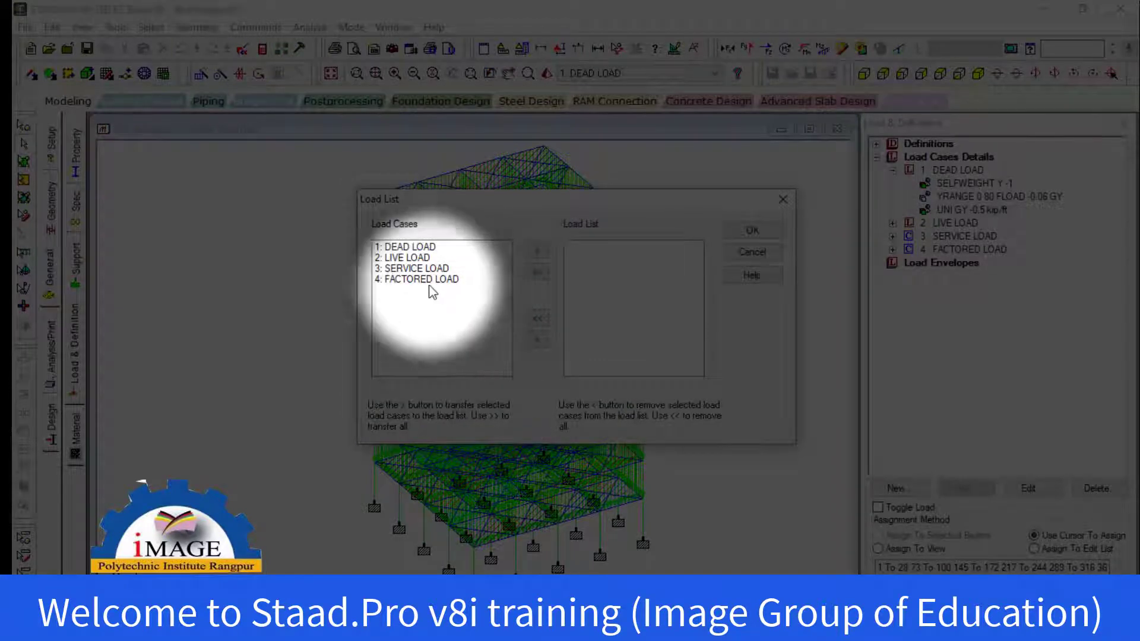
pyautogui.click(429, 250)
pyautogui.doubleClick(428, 248)
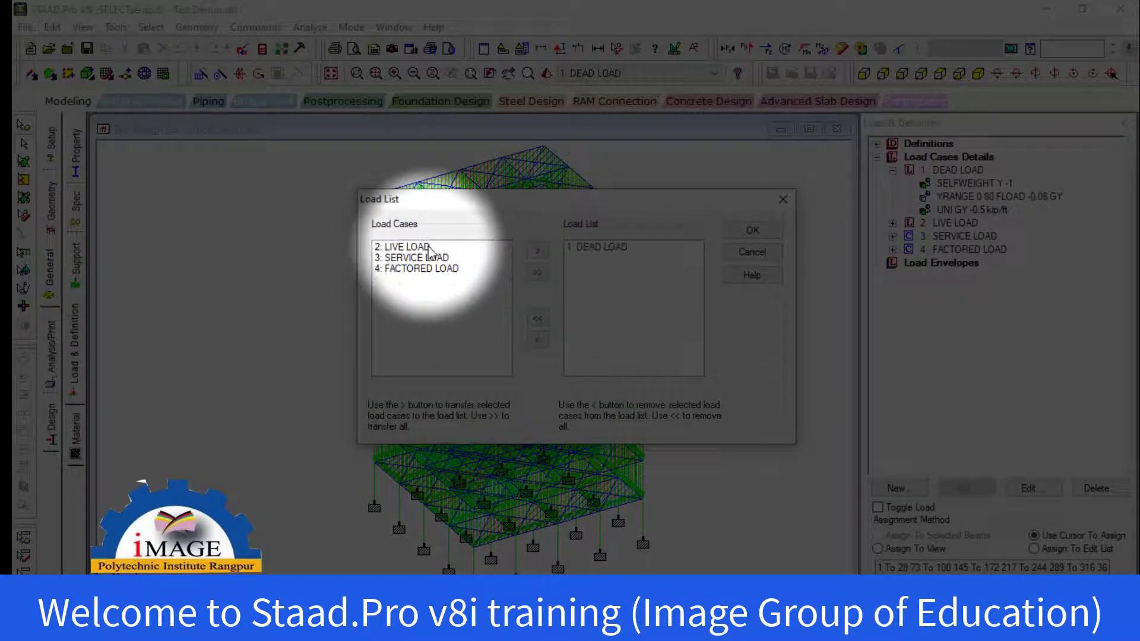
pyautogui.doubleClick(428, 247)
pyautogui.doubleClick(430, 248)
pyautogui.doubleClick(434, 248)
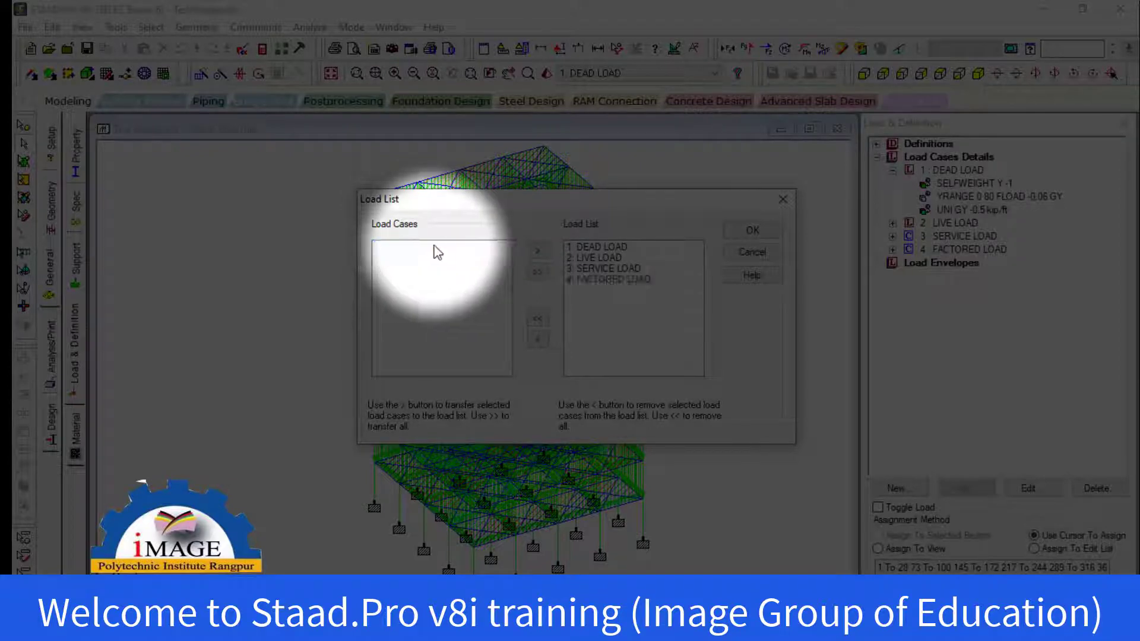
pyautogui.click(754, 232)
# Save the modified structure, run the analysis and dismiss its completed report.
pyautogui.click(310, 27)
pyautogui.click(332, 46)
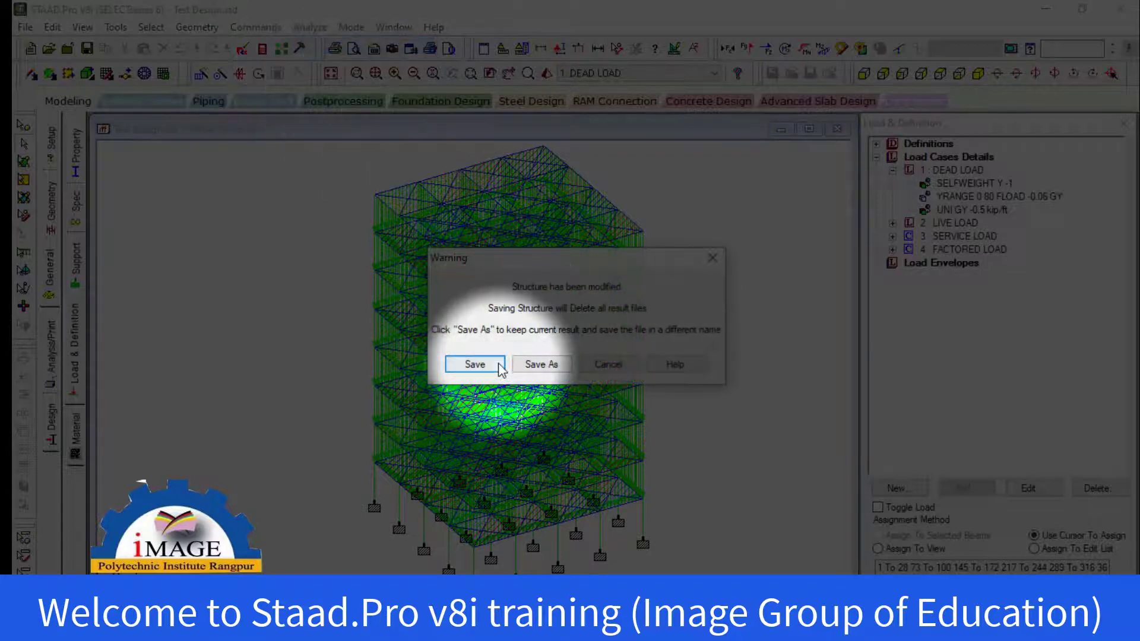
pyautogui.click(473, 363)
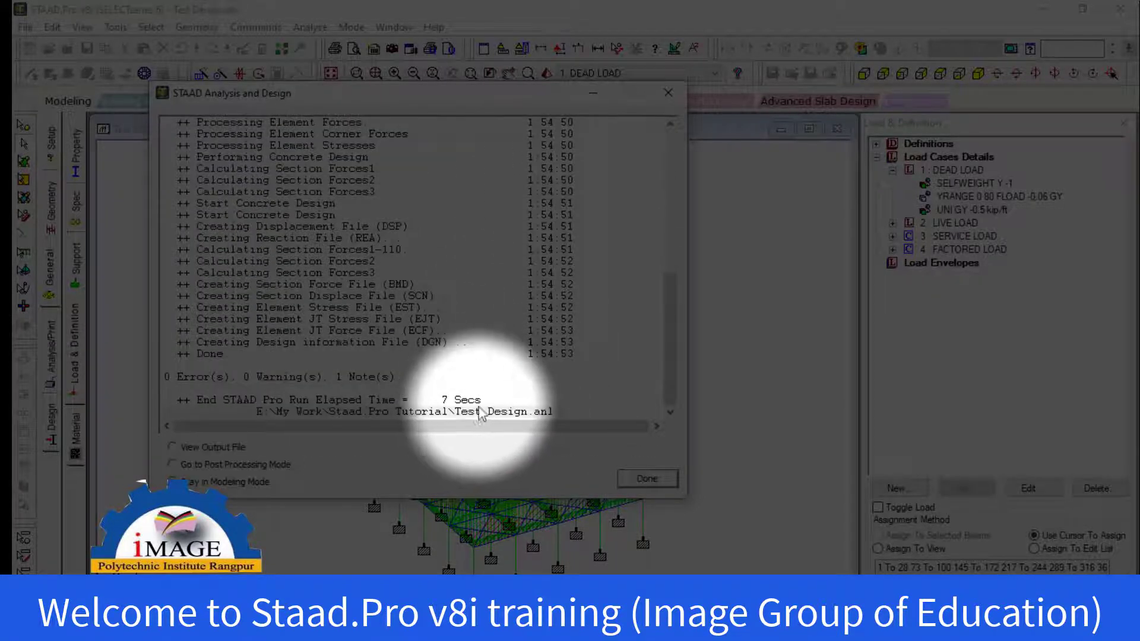
pyautogui.click(647, 478)
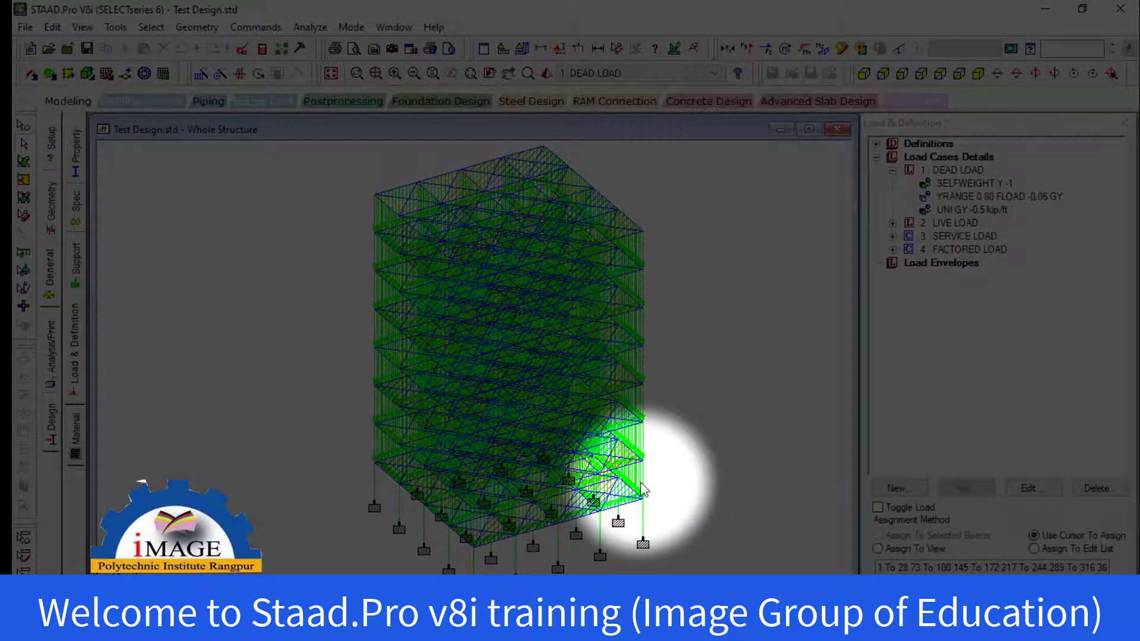
# Review the concrete design results of corner column 330 near the base and corner column 53 at mid-height on the opposite side.
pyautogui.doubleClick(643, 490)
pyautogui.click(647, 161)
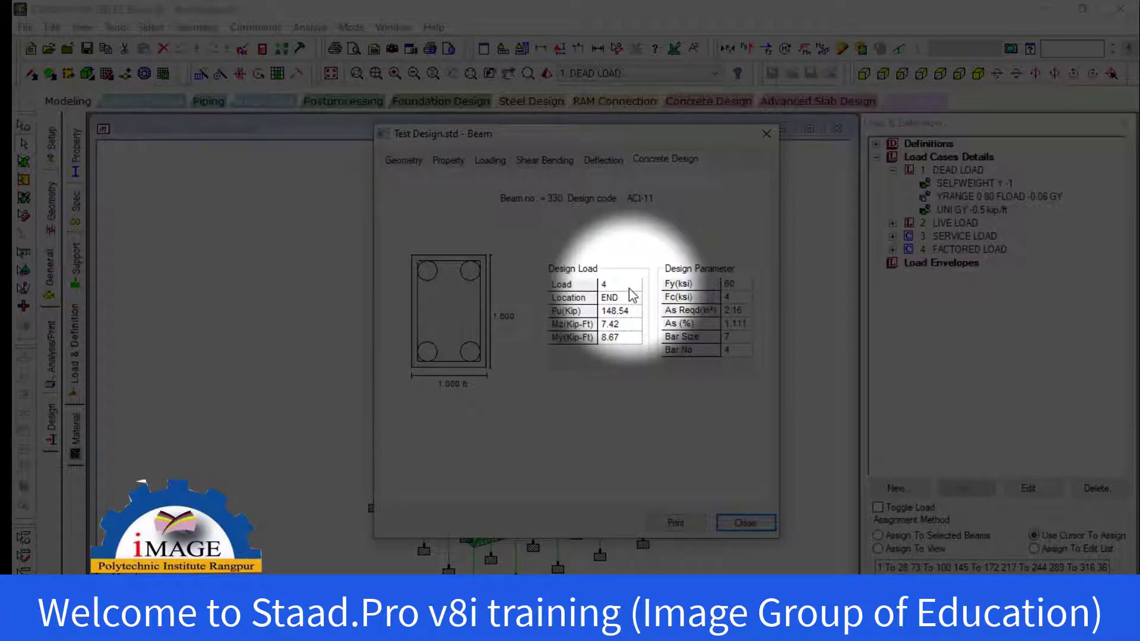
pyautogui.click(745, 522)
pyautogui.doubleClick(387, 340)
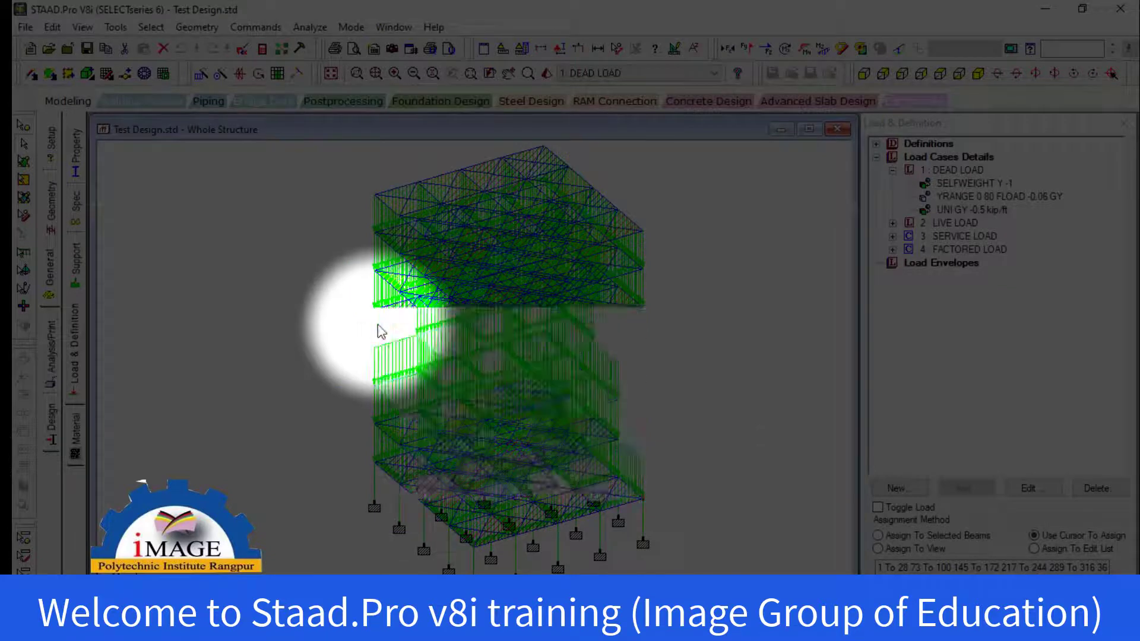
pyautogui.click(650, 160)
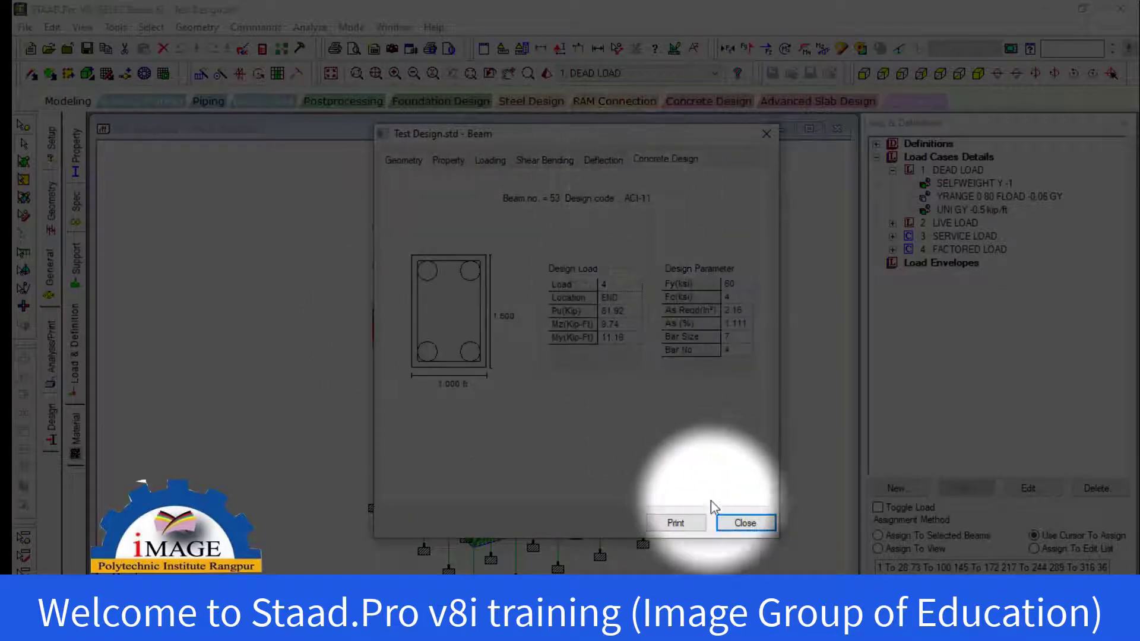
pyautogui.click(739, 523)
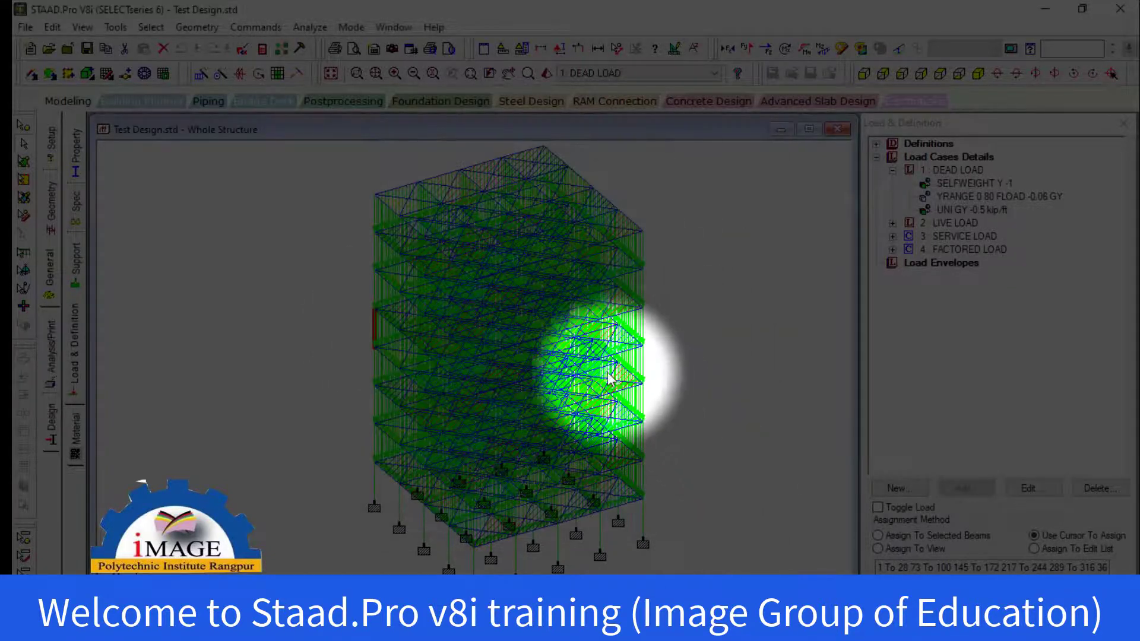
# Examine the concrete design results of roof edge beam 30.
pyautogui.doubleClick(441, 177)
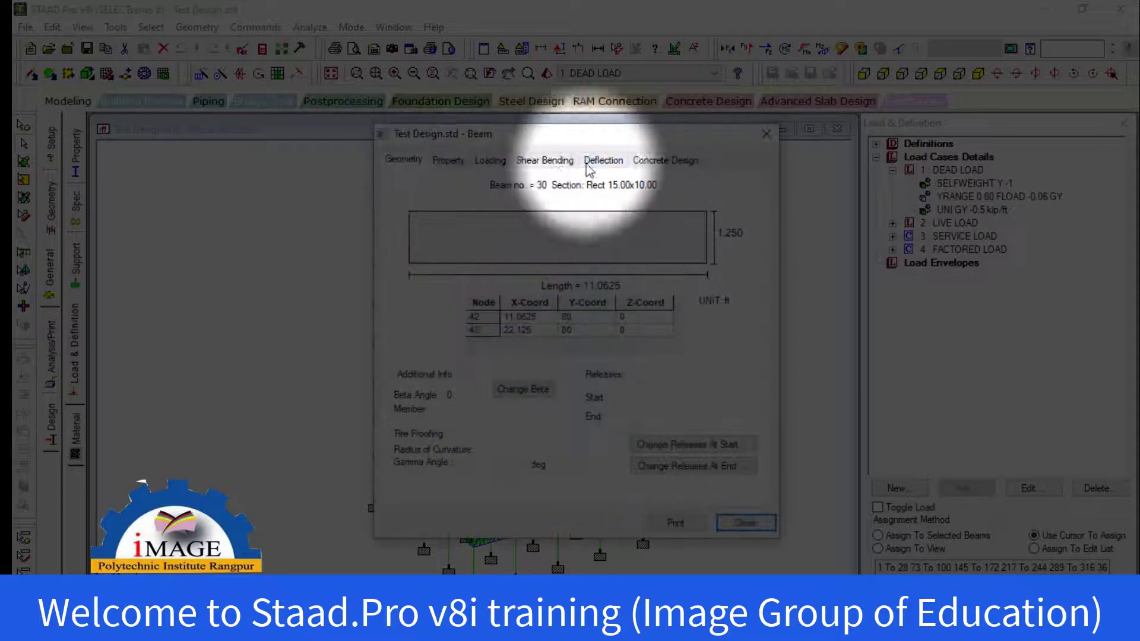
pyautogui.click(662, 161)
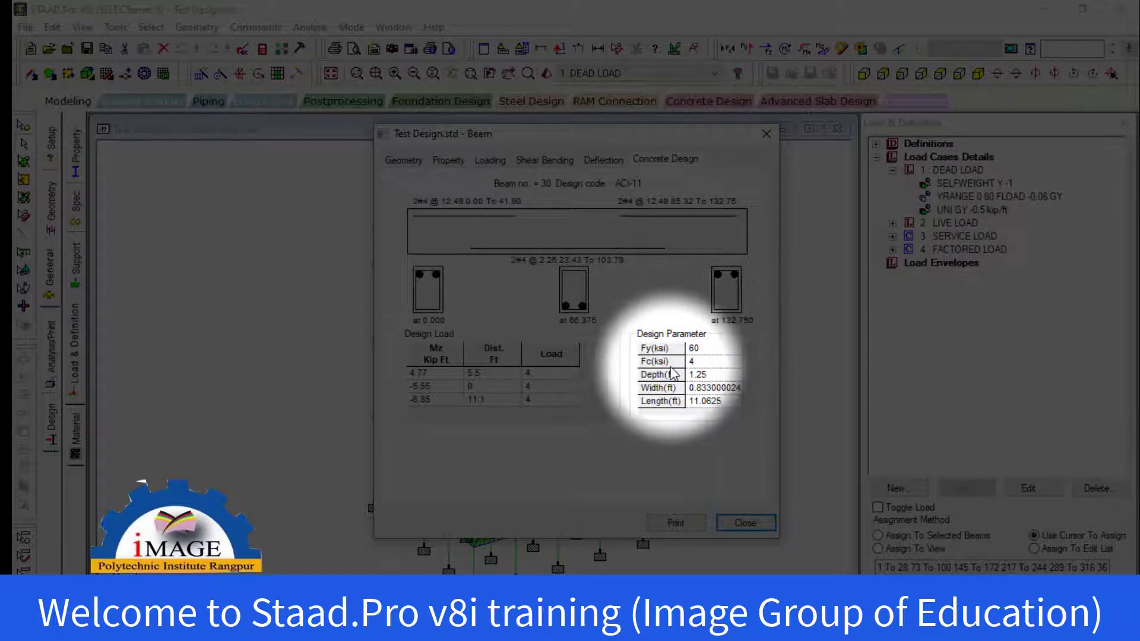
pyautogui.click(744, 523)
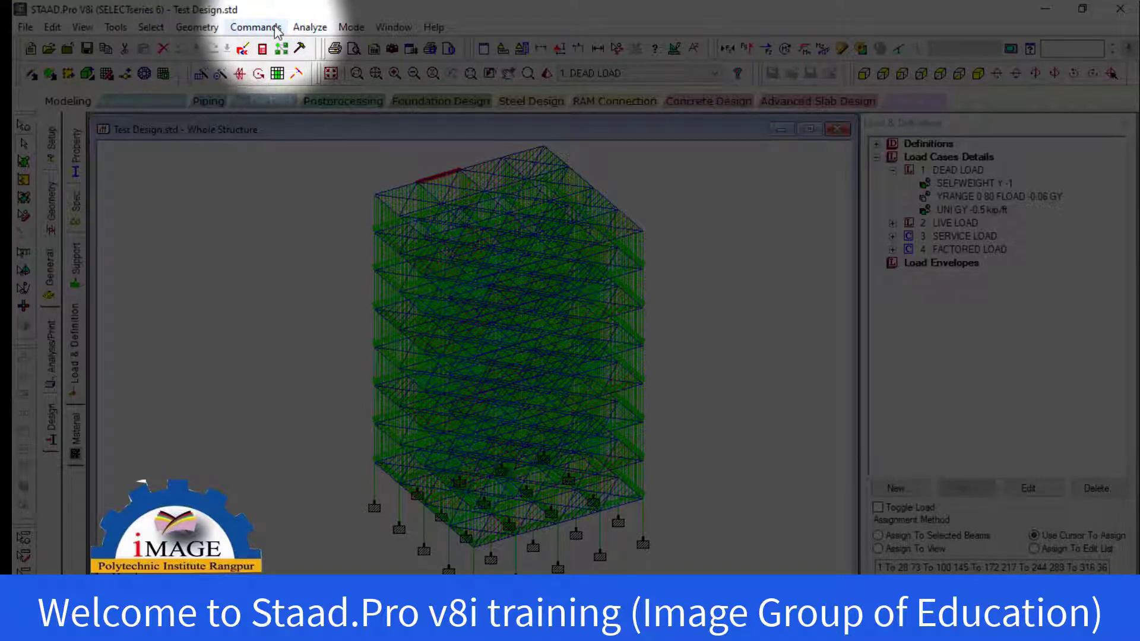
# Set the LOAD LIST command in the structure's input command file to load case 1, then save and close the file.
pyautogui.click(243, 49)
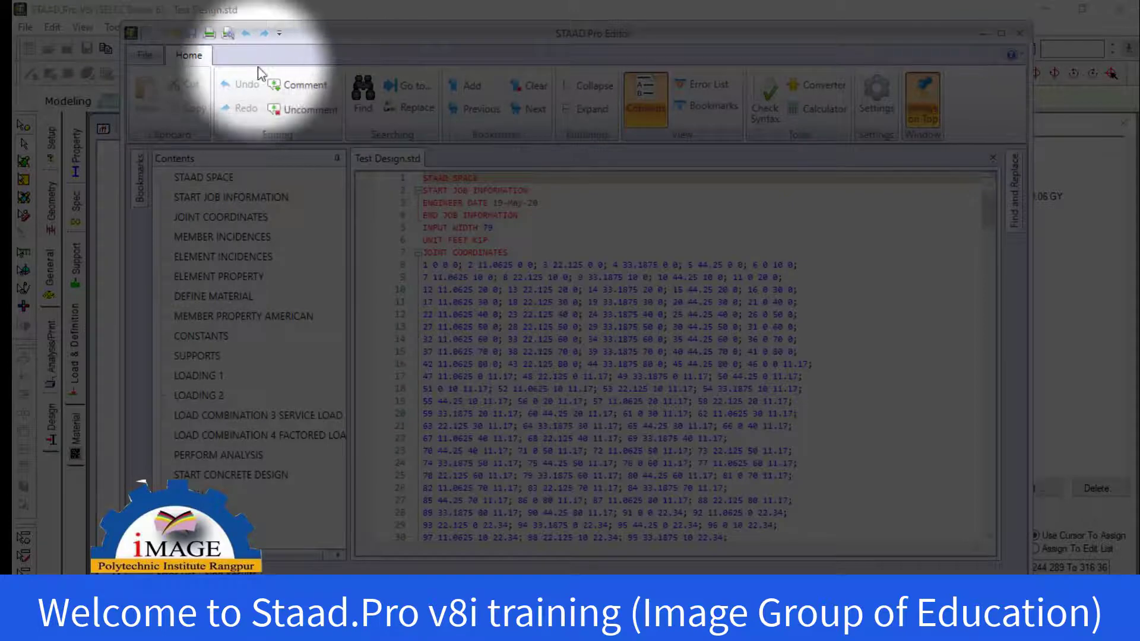
pyautogui.scroll(-5, 971, 245)
pyautogui.moveTo(989, 234); pyautogui.dragTo(1015, 524)
pyautogui.scroll(2, 656, 384)
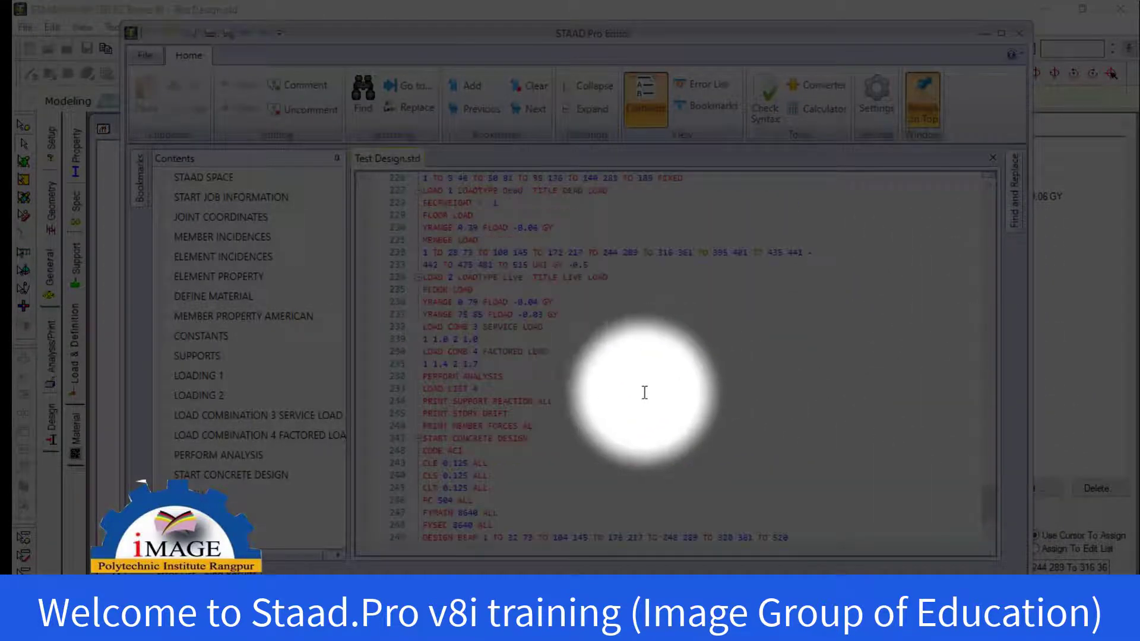
pyautogui.click(520, 388)
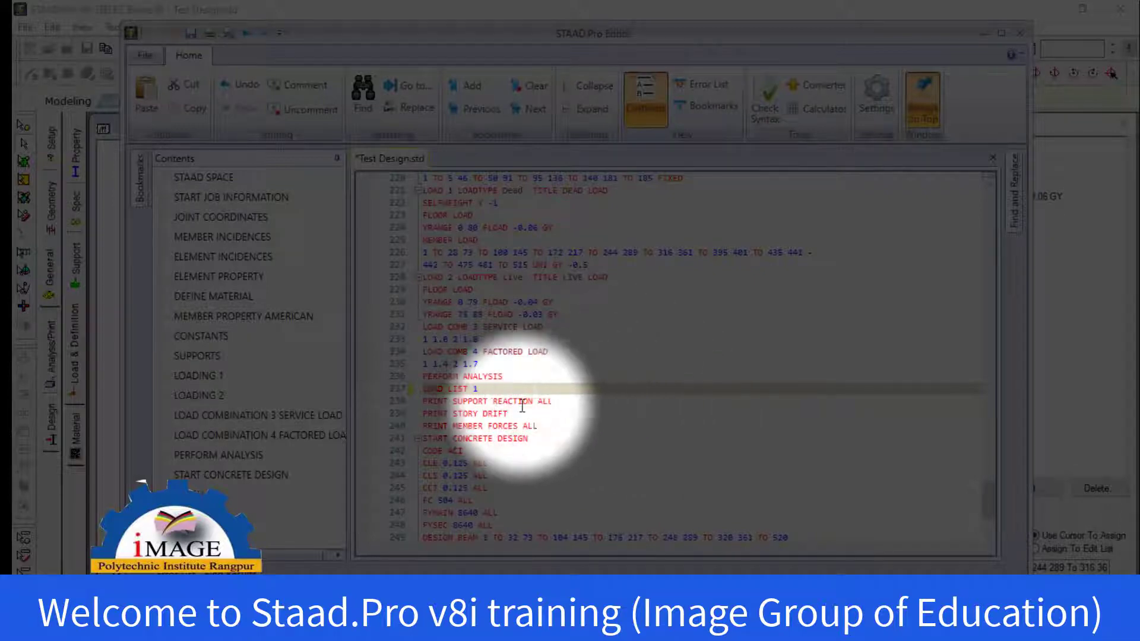
pyautogui.moveTo(487, 390); pyautogui.dragTo(421, 389)
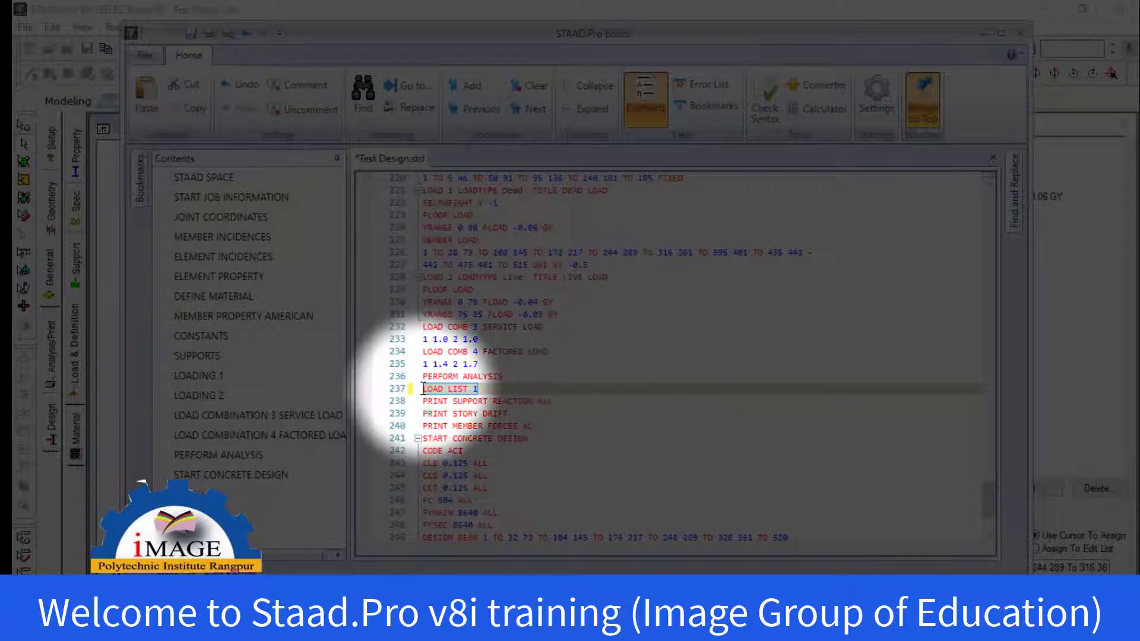
pyautogui.click(509, 386)
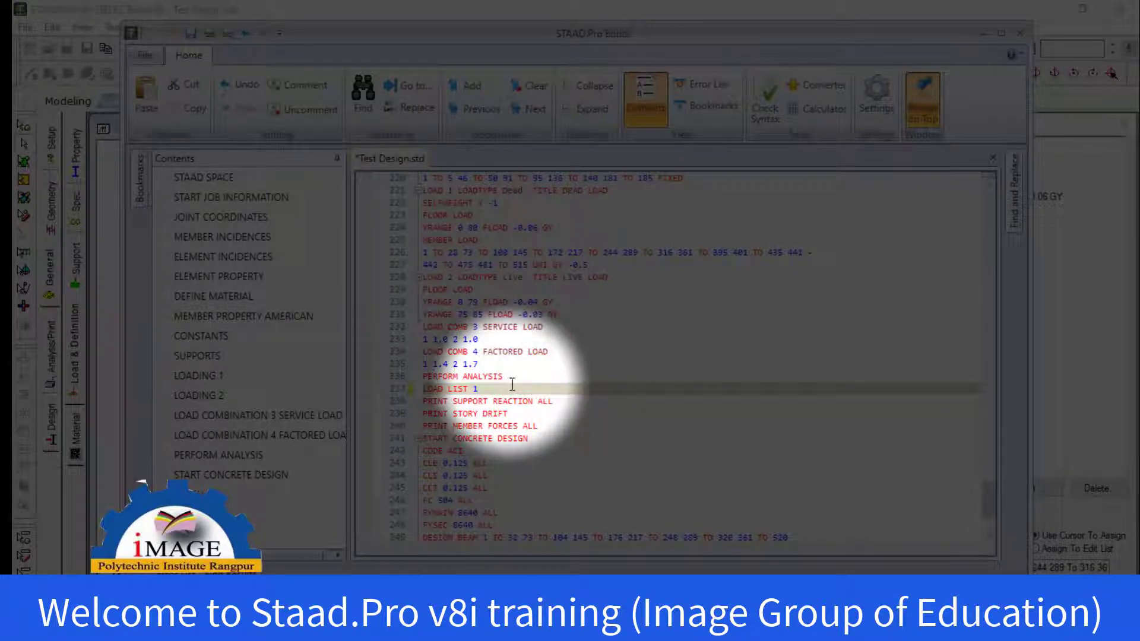
pyautogui.hotkey('ctrl', 's')
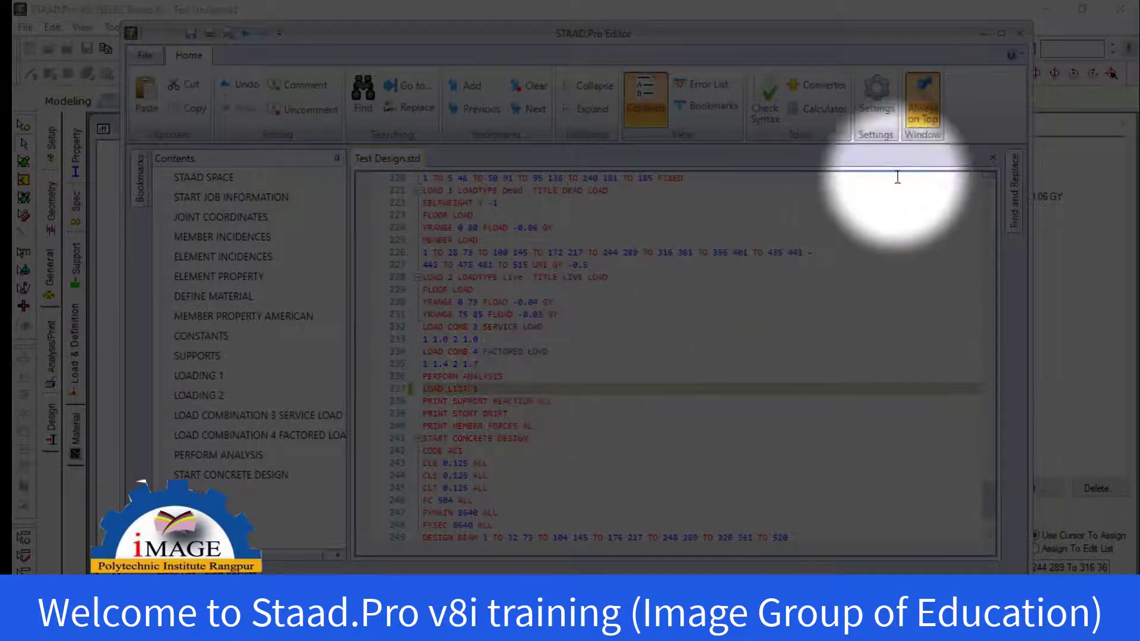
pyautogui.click(1018, 35)
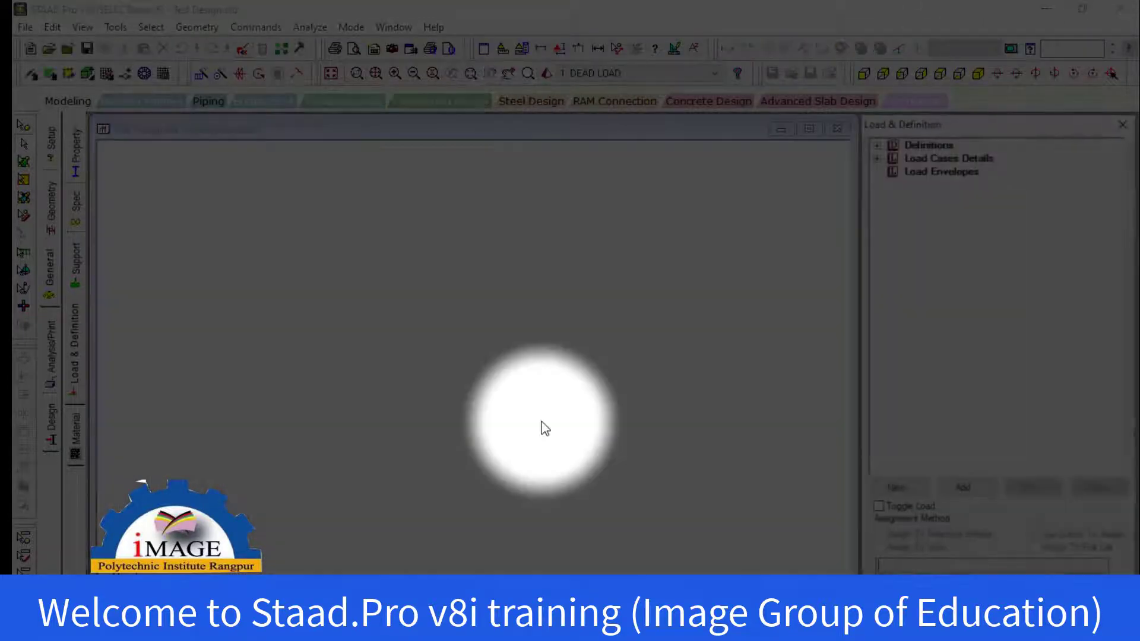
# Run the analysis with load list 1 and dismiss its completed report.
pyautogui.click(310, 27)
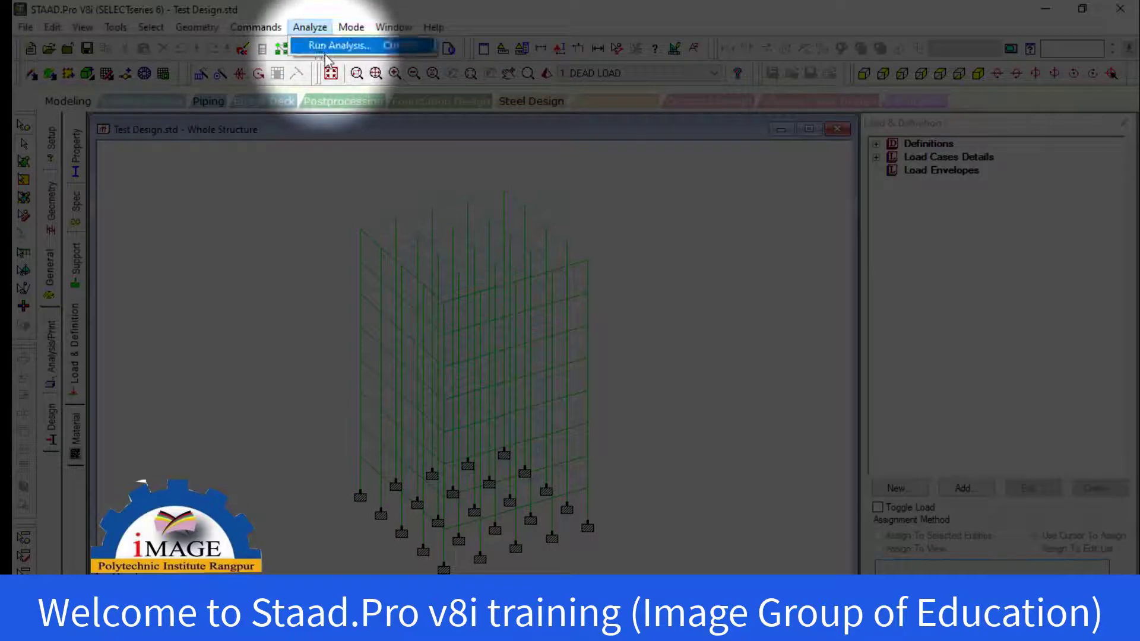
pyautogui.click(344, 44)
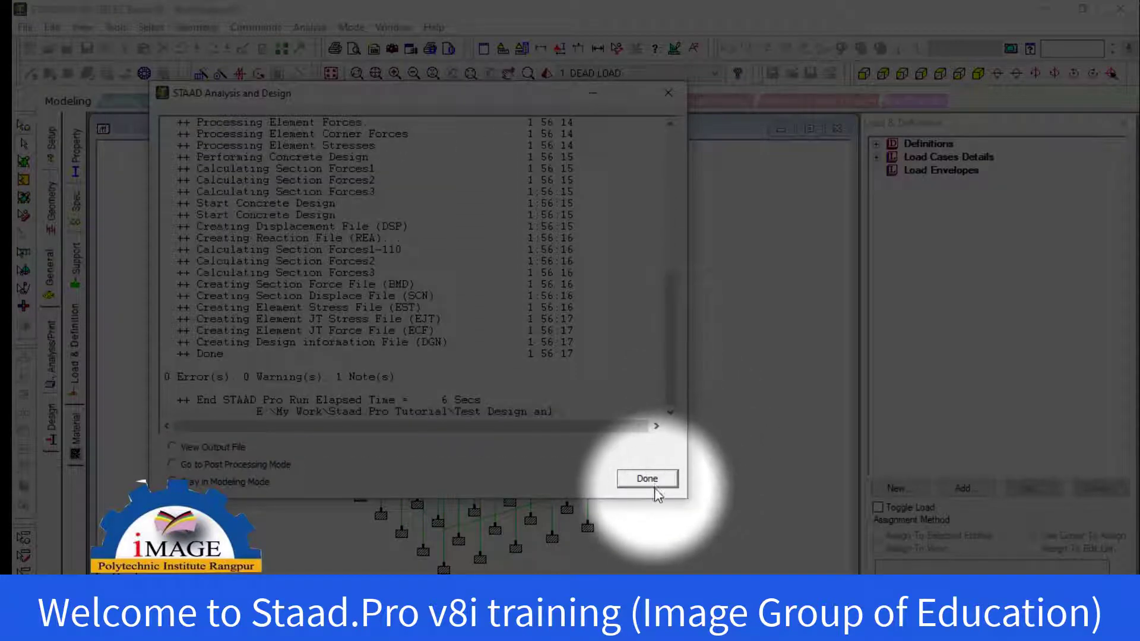
pyautogui.click(654, 483)
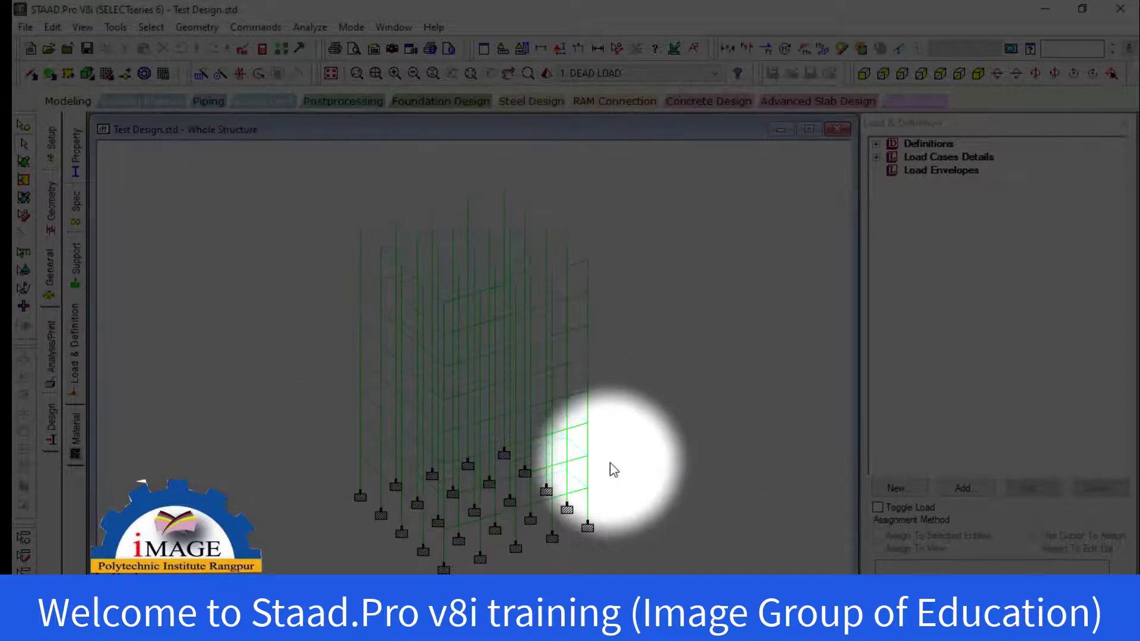
# Review the design load and reinforcement in the concrete design results of corner column 335.
pyautogui.doubleClick(588, 445)
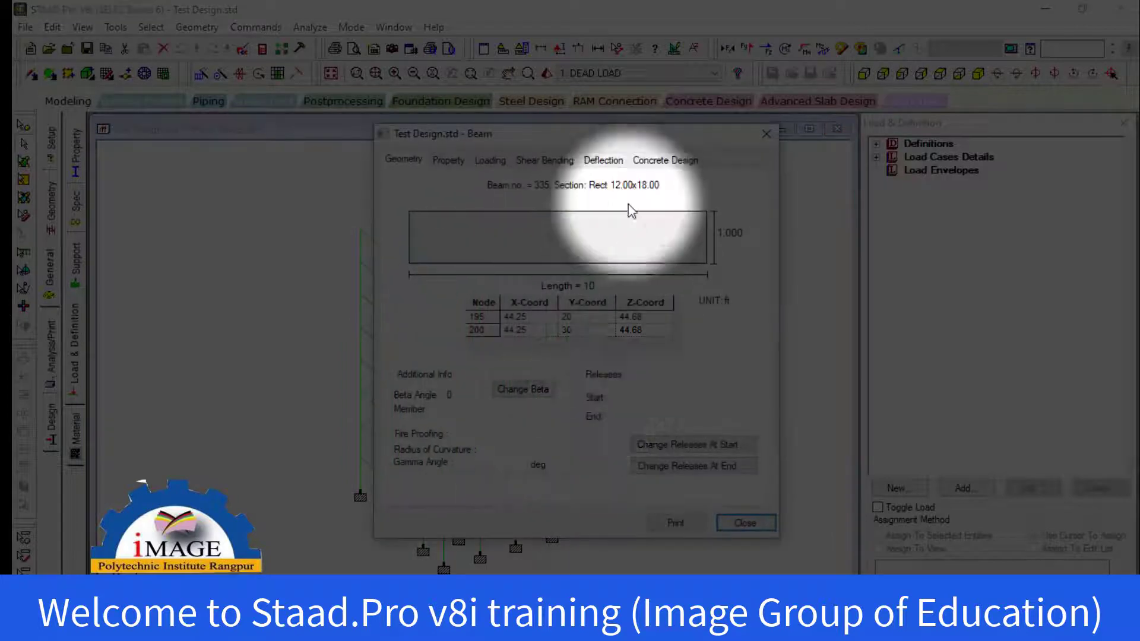
pyautogui.click(662, 164)
pyautogui.click(616, 286)
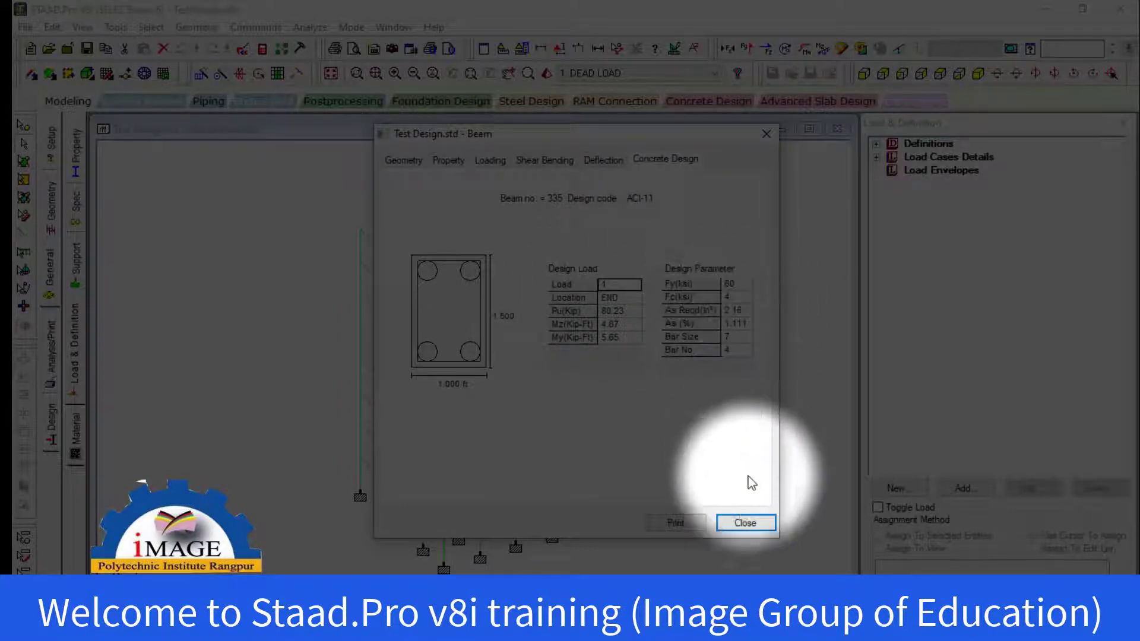
pyautogui.click(745, 523)
pyautogui.click(668, 383)
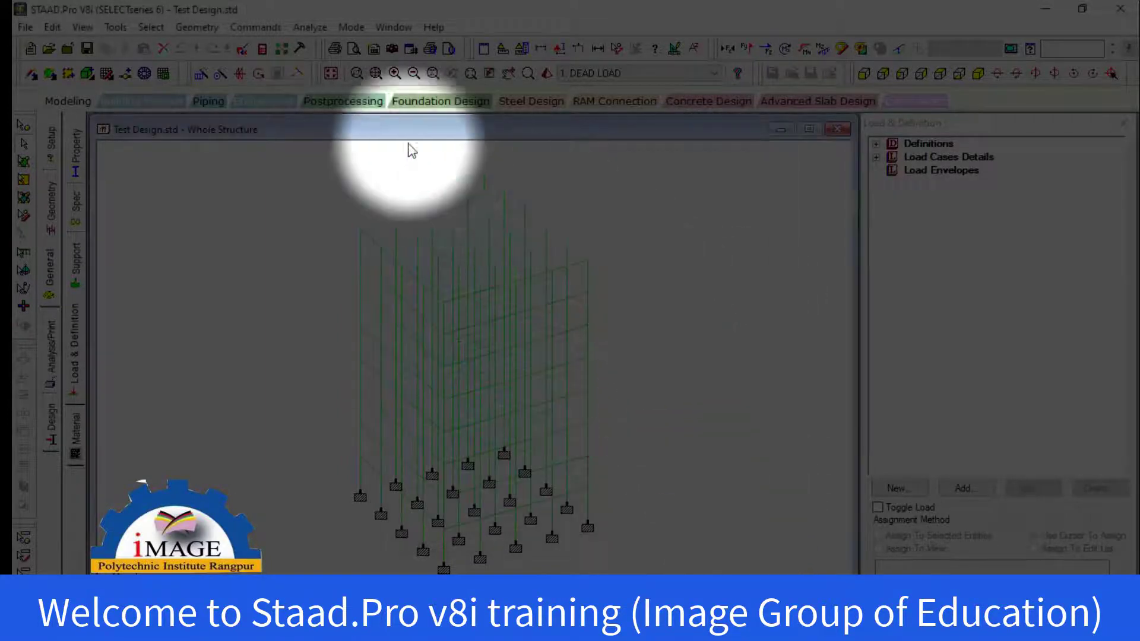
# Define a load list containing the FACTORED LOAD and SERVICE LOAD cases.
pyautogui.click(255, 26)
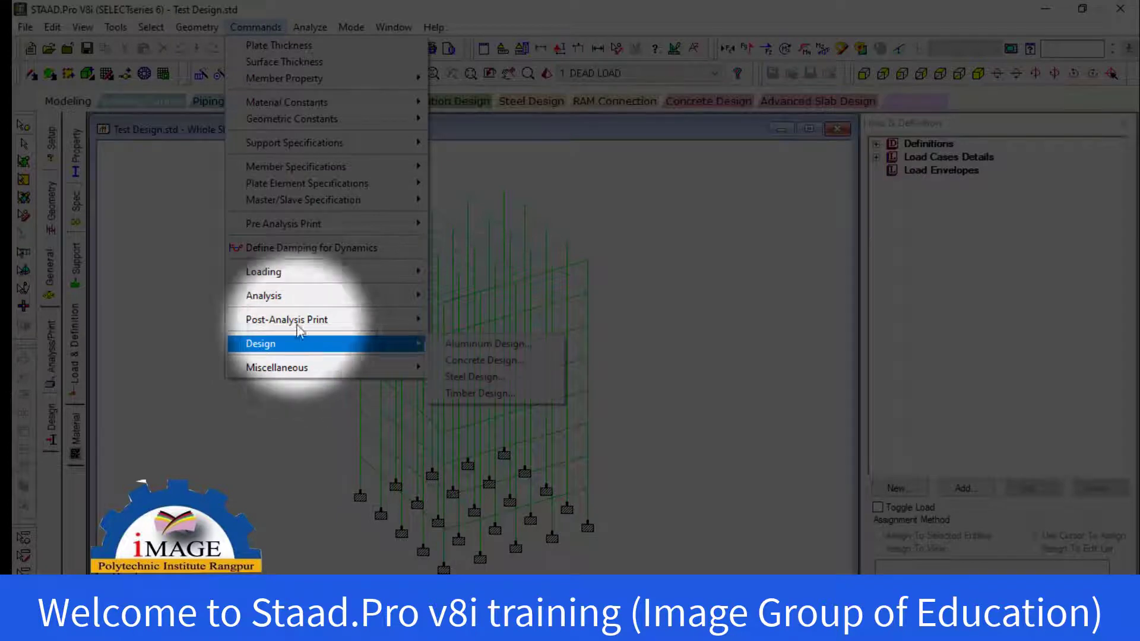
pyautogui.moveTo(279, 271)
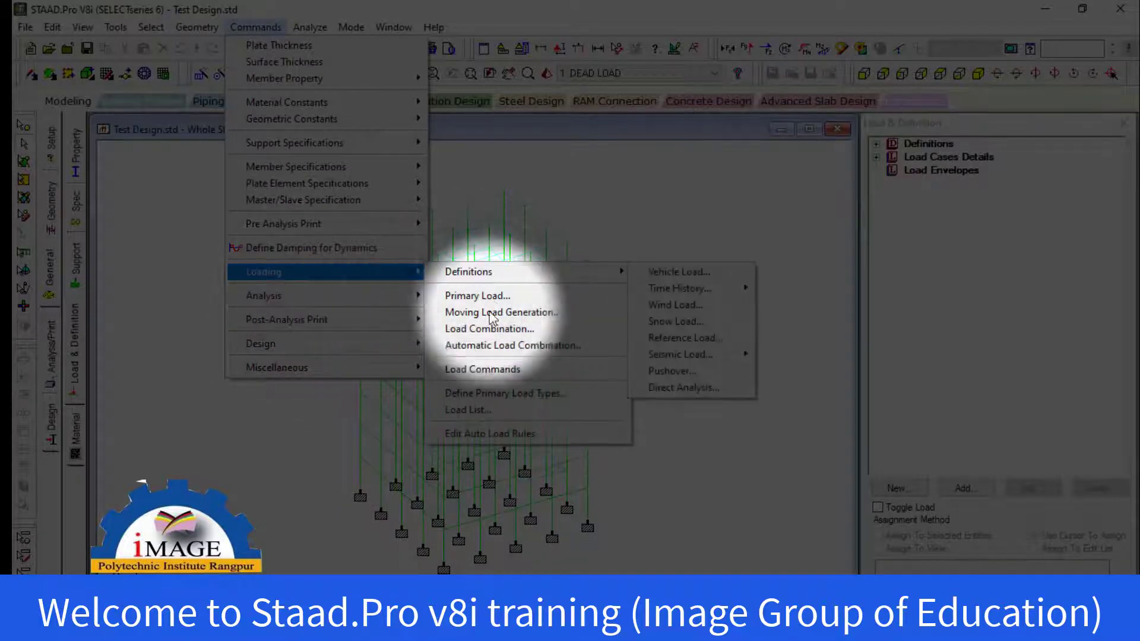
pyautogui.click(472, 410)
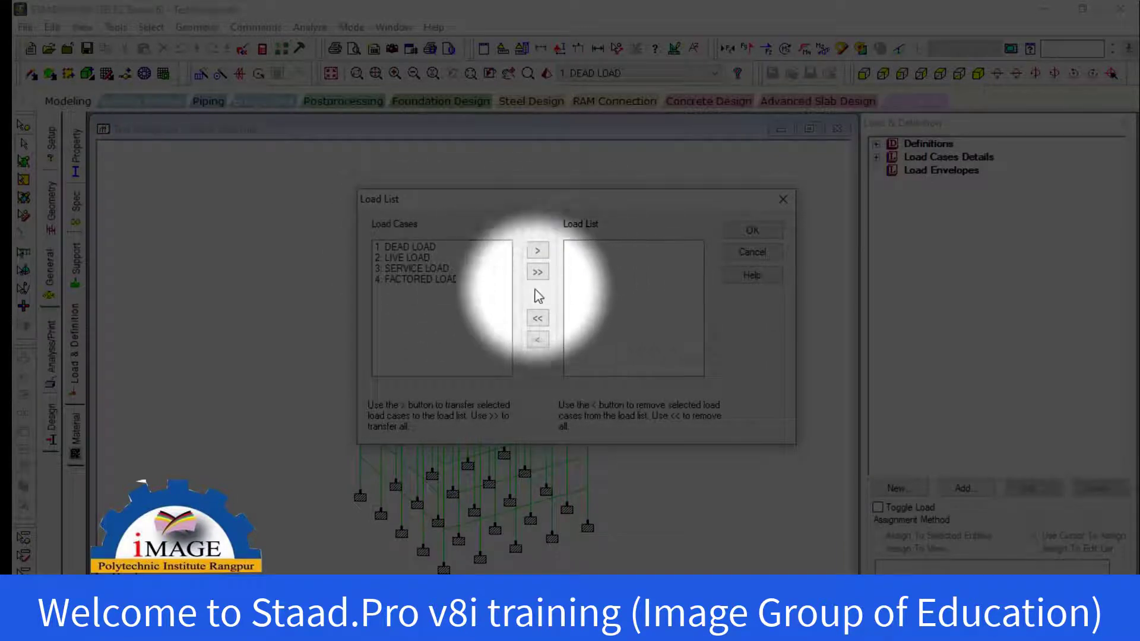
pyautogui.doubleClick(457, 280)
pyautogui.doubleClick(447, 268)
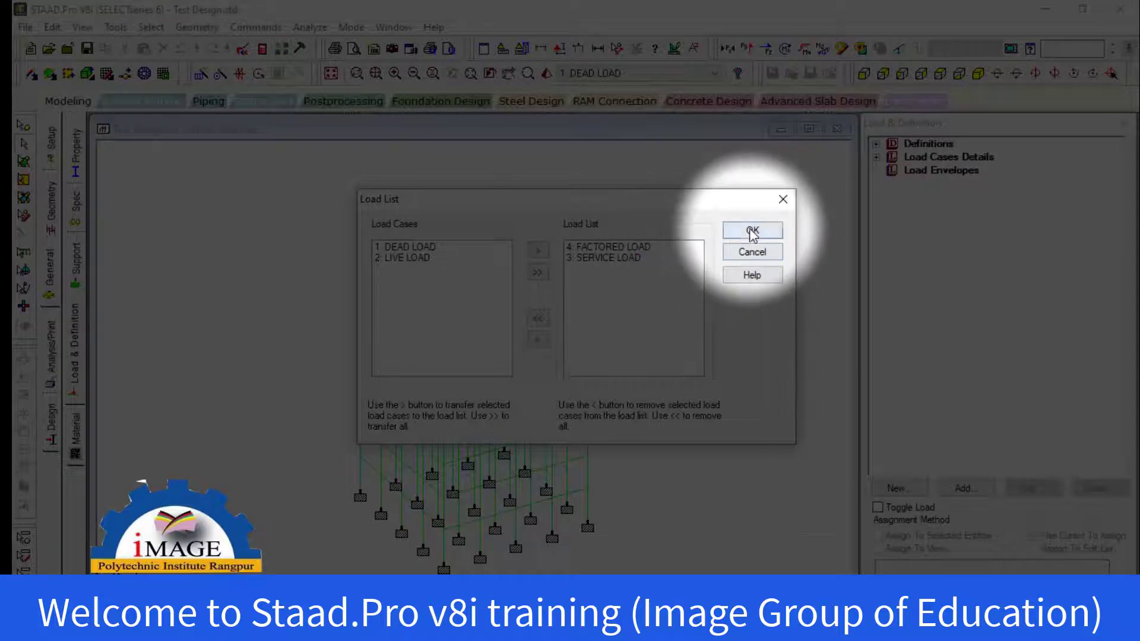
pyautogui.click(752, 231)
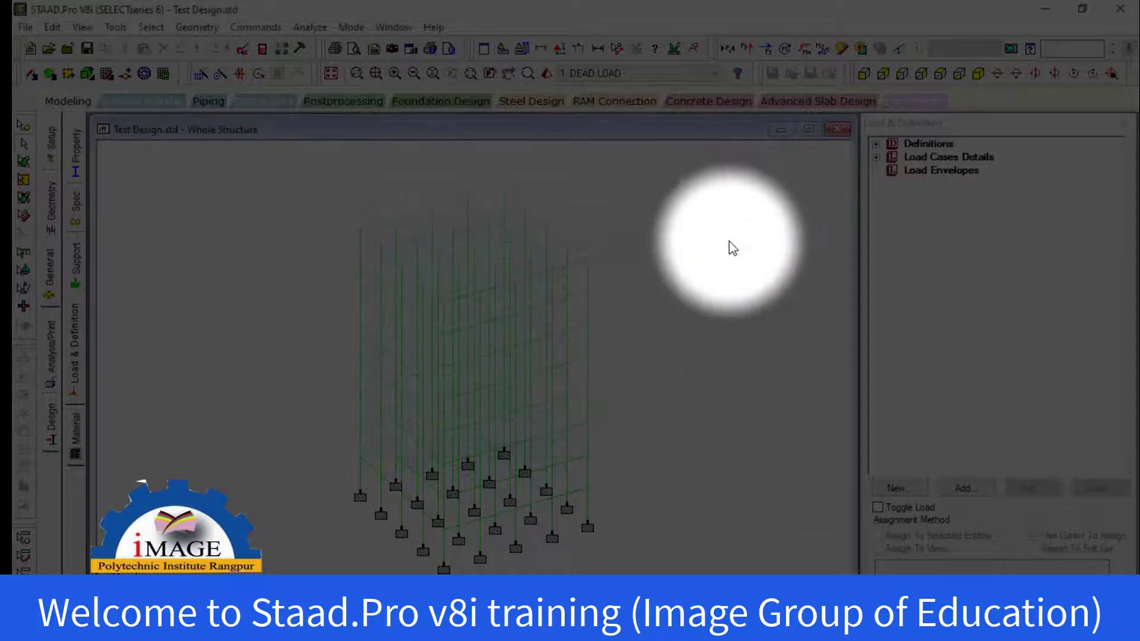
# Save the modified structure, run the analysis again and dismiss its completed report.
pyautogui.click(311, 28)
pyautogui.click(325, 41)
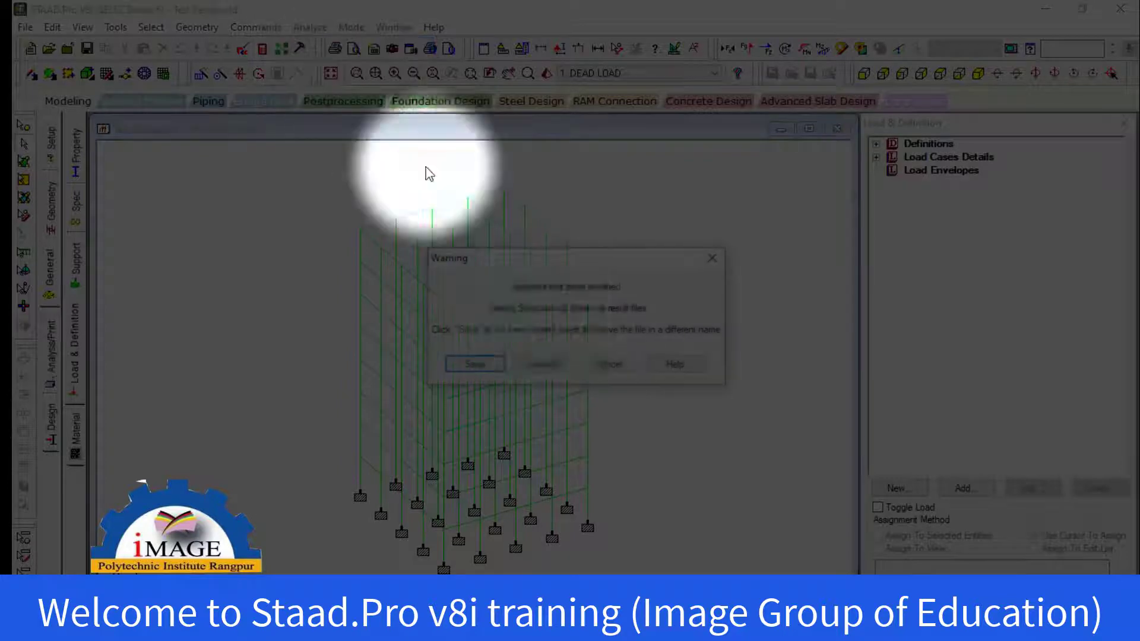
pyautogui.click(490, 366)
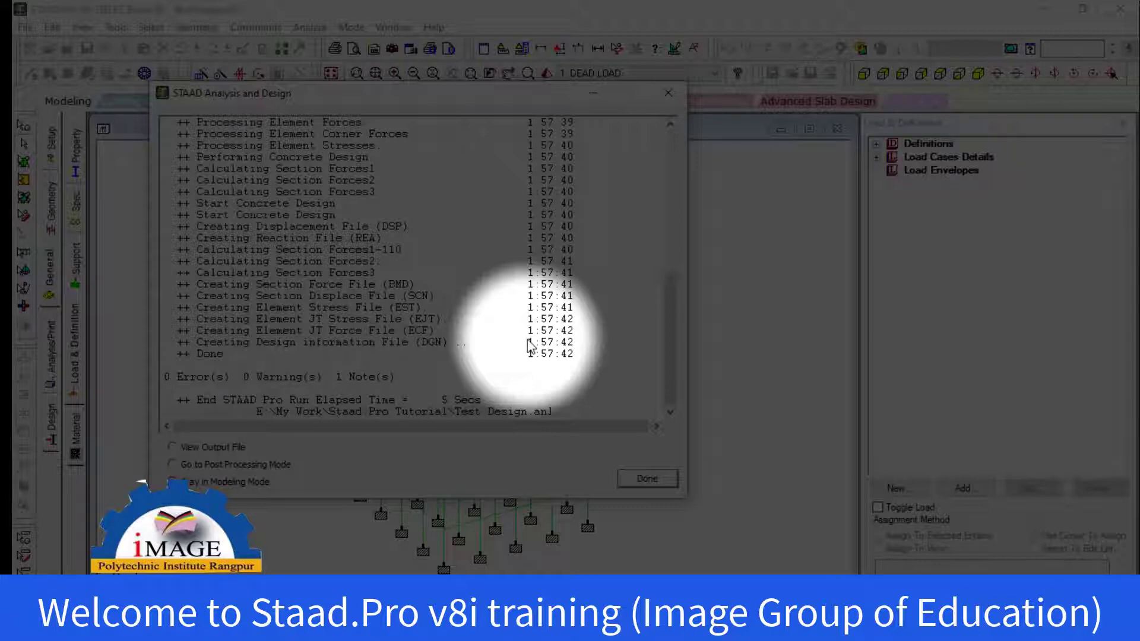
pyautogui.click(648, 477)
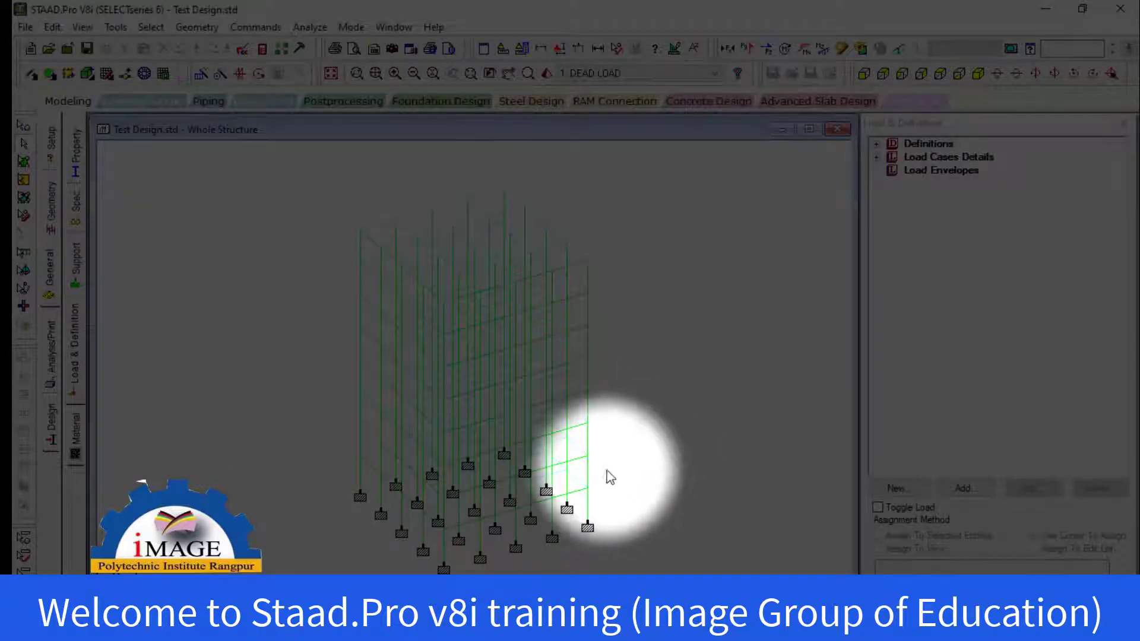
# Check which load case governs the concrete design of corner column 330 near the base.
pyautogui.doubleClick(594, 481)
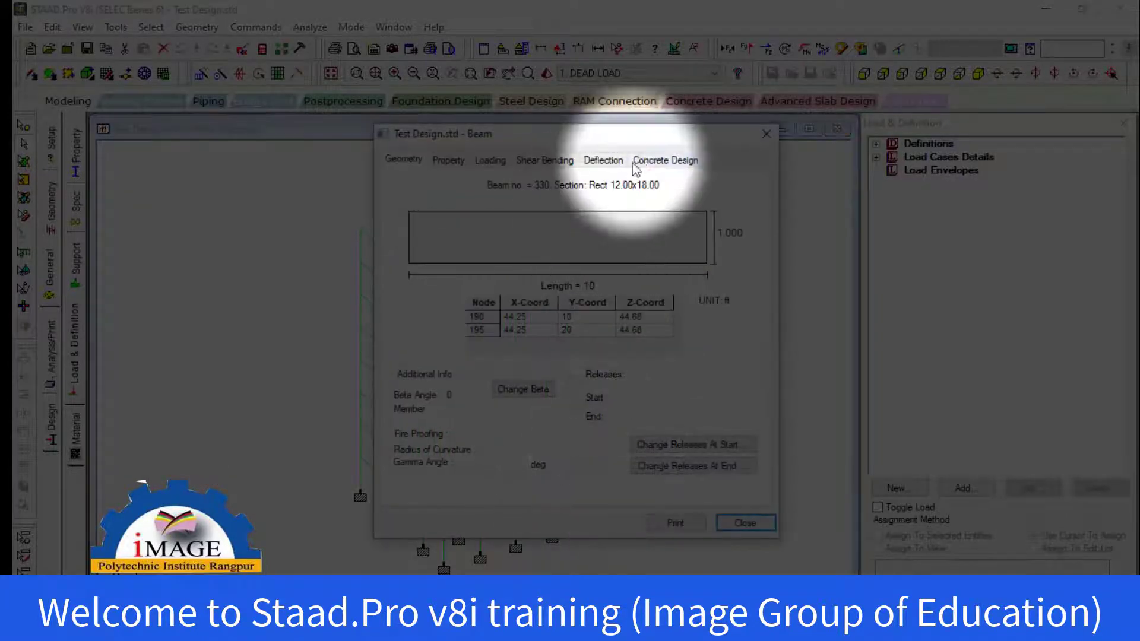
pyautogui.click(656, 160)
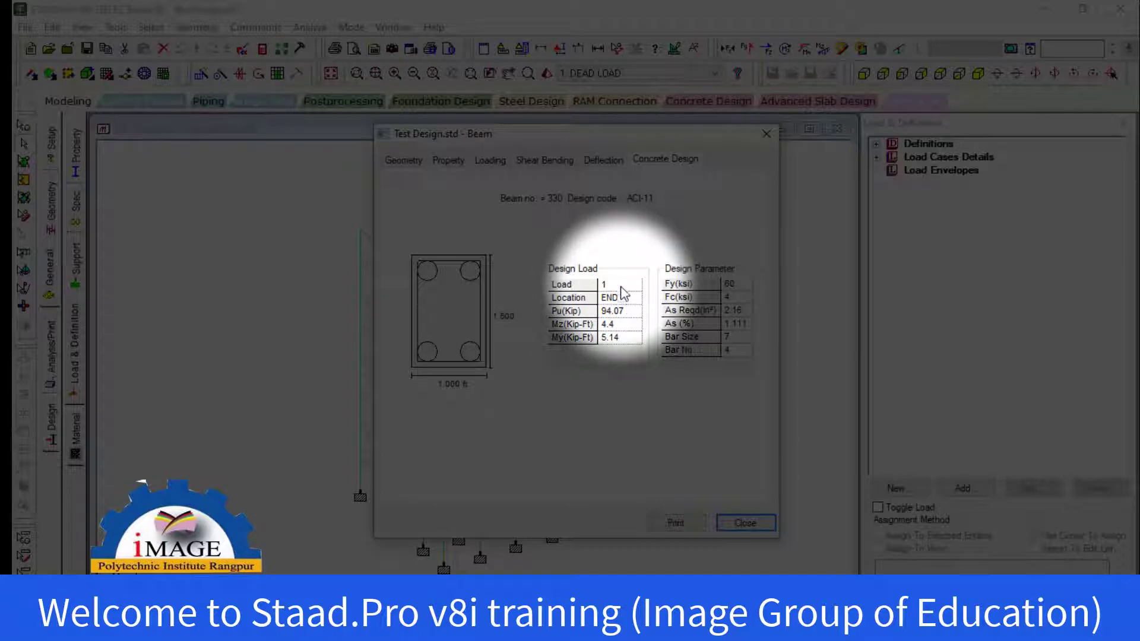
pyautogui.click(739, 521)
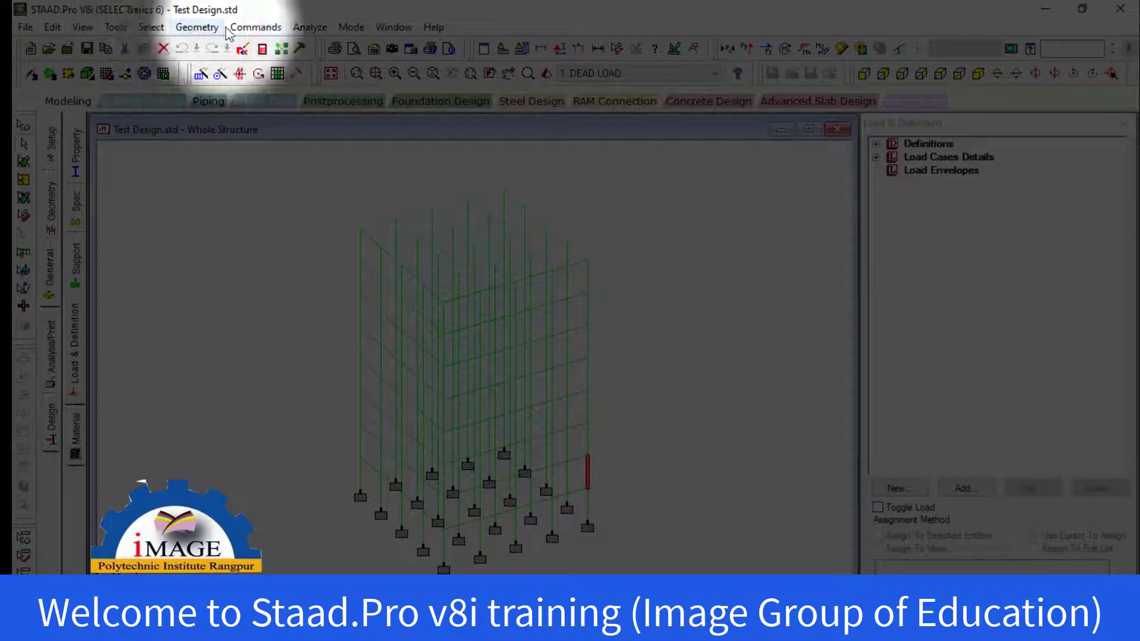
pyautogui.click(255, 27)
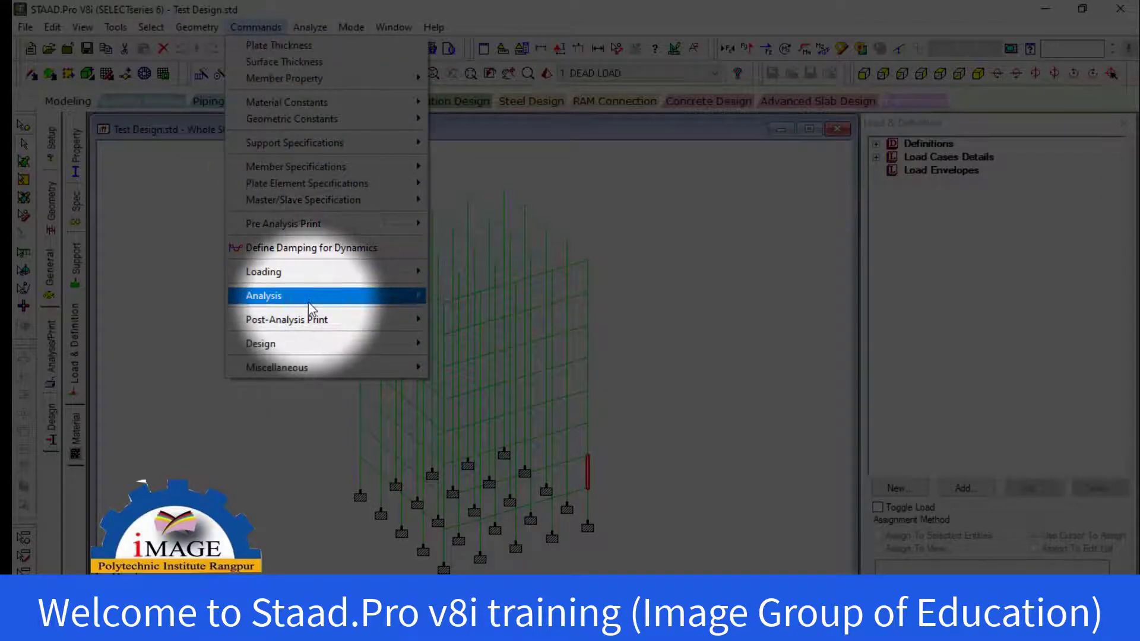
pyautogui.moveTo(329, 271)
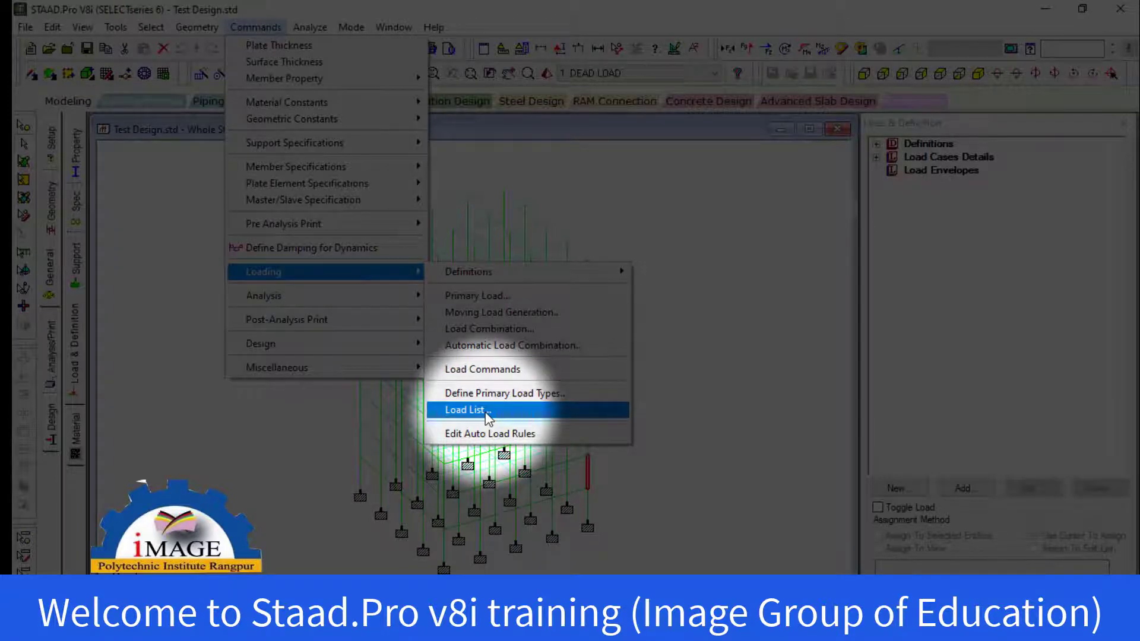
pyautogui.click(469, 409)
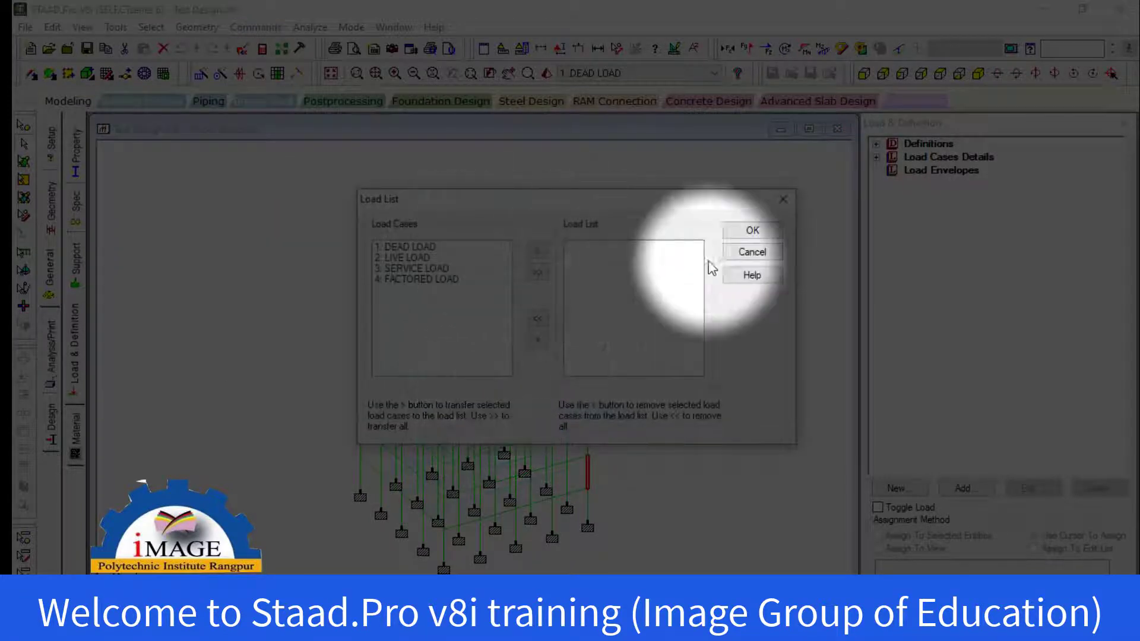
pyautogui.click(734, 259)
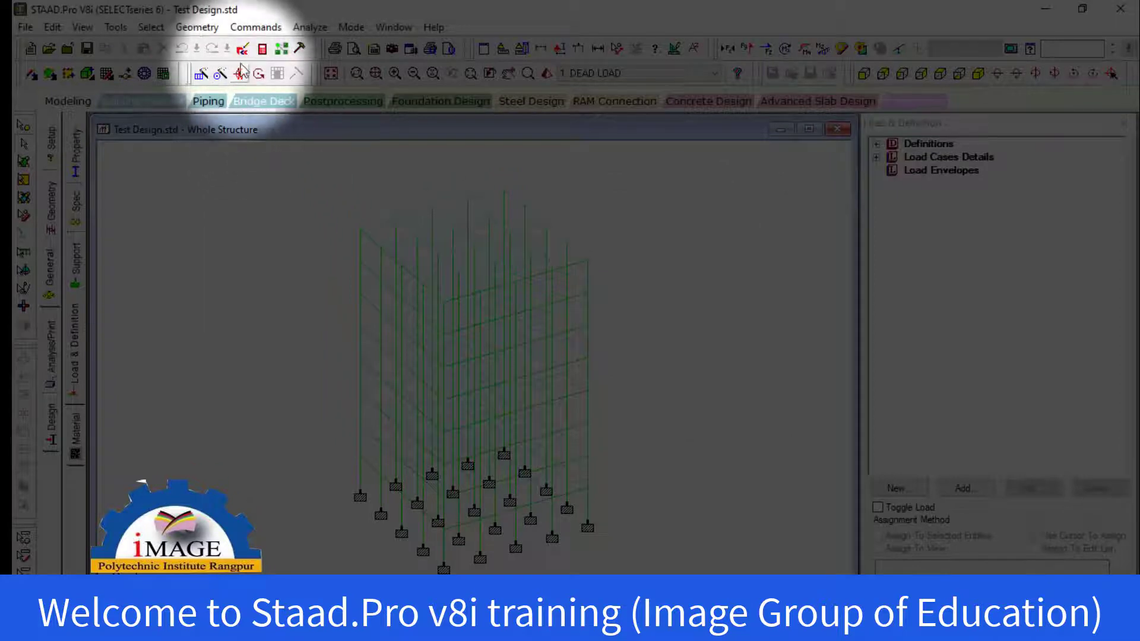
# Set the LOAD LIST command in the input command file to load case 4 and close the file, saving the change.
pyautogui.click(53, 27)
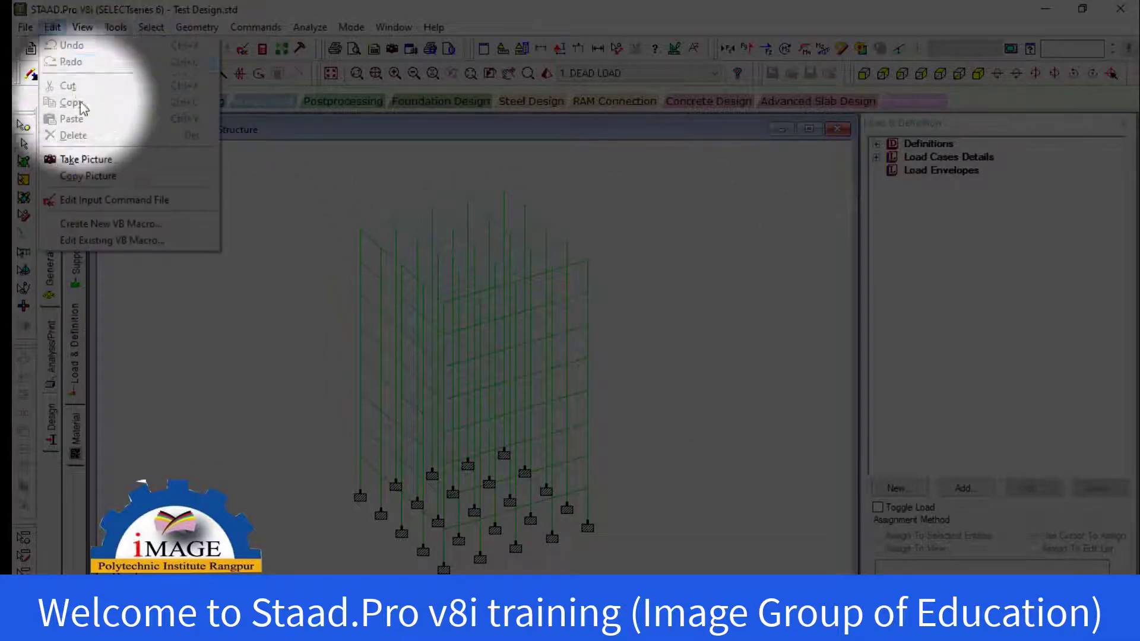
pyautogui.click(86, 201)
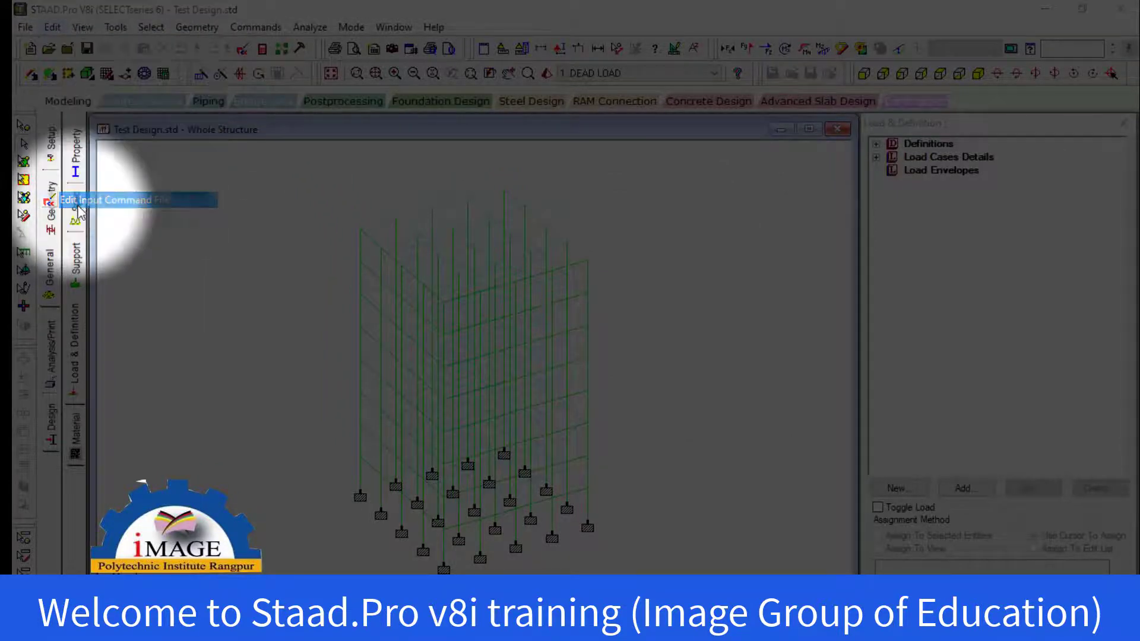
pyautogui.moveTo(984, 216); pyautogui.dragTo(1027, 483)
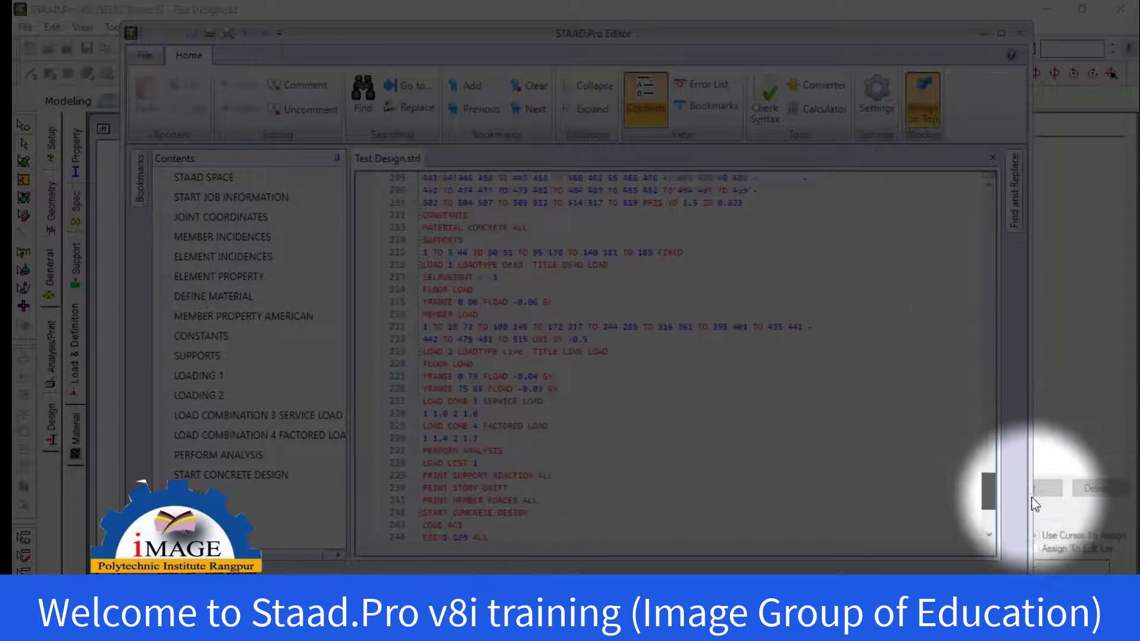
pyautogui.click(492, 401)
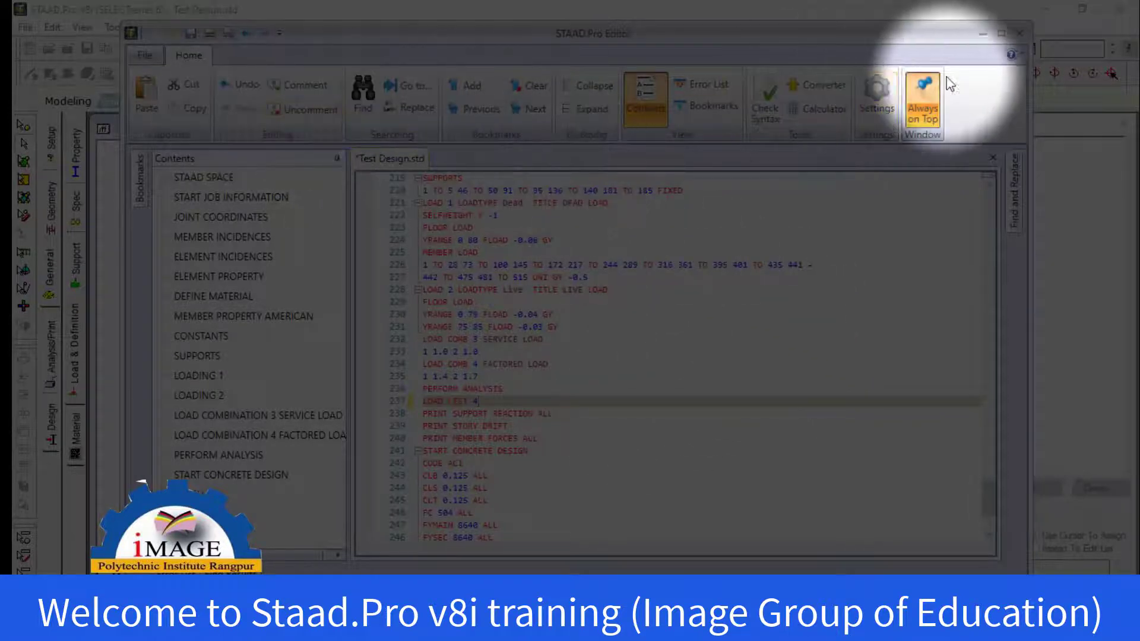
pyautogui.click(1019, 34)
pyautogui.click(533, 387)
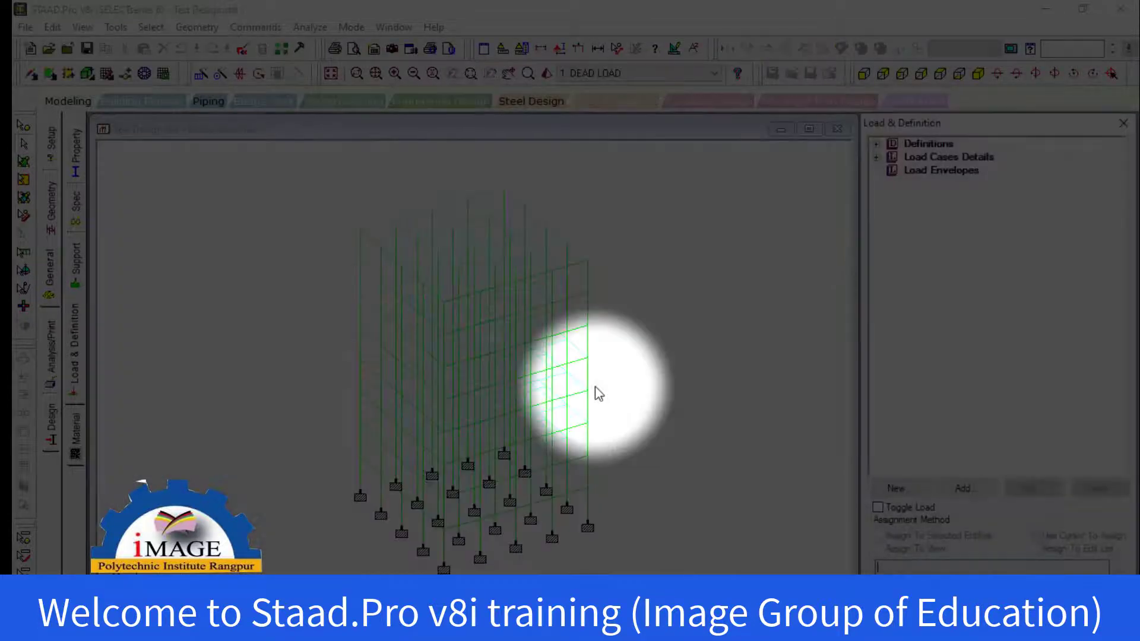
# Run the analysis with load list 4 and dismiss its completed report.
pyautogui.click(310, 28)
pyautogui.click(318, 44)
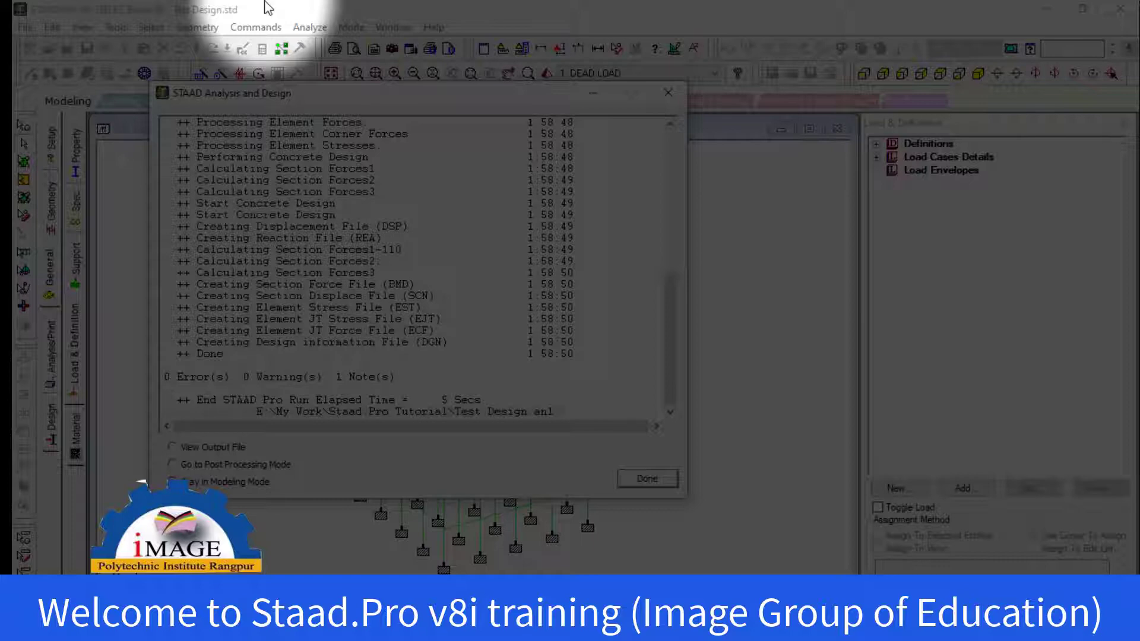
pyautogui.click(664, 476)
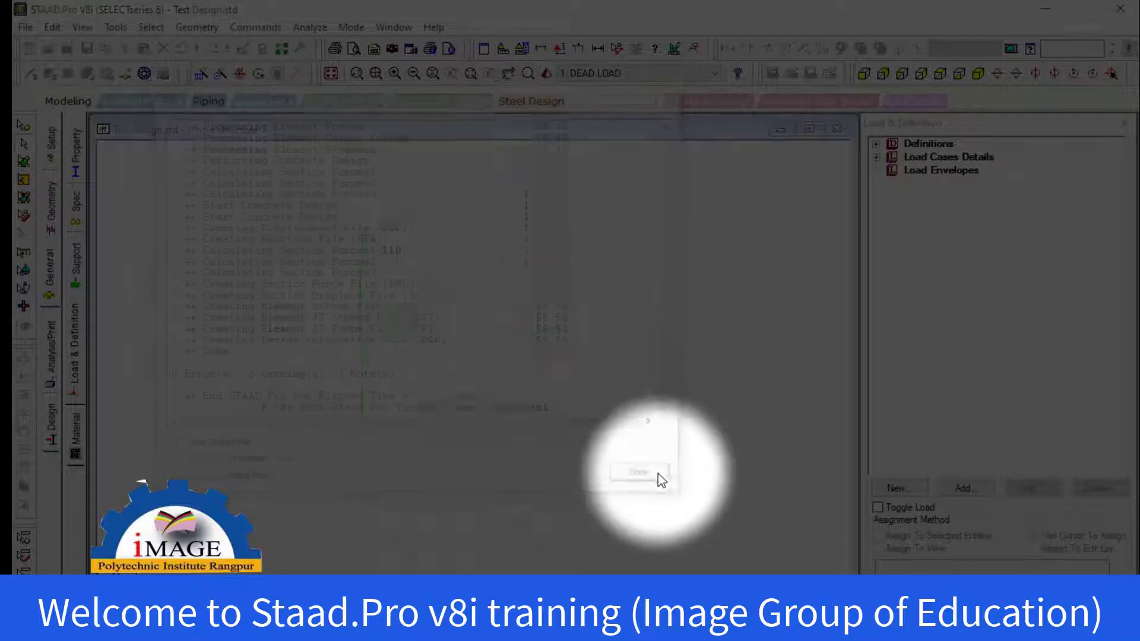
# Check the concrete design load and reinforcement results of corner column 335, in the third storey, and close its properties.
pyautogui.doubleClick(590, 507)
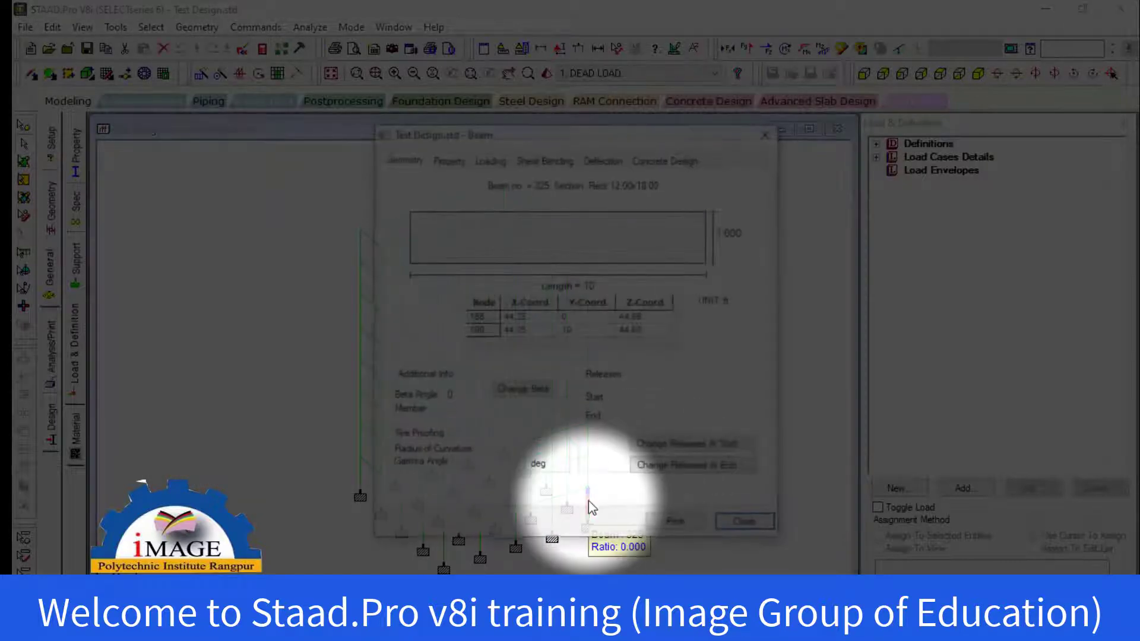
pyautogui.click(724, 522)
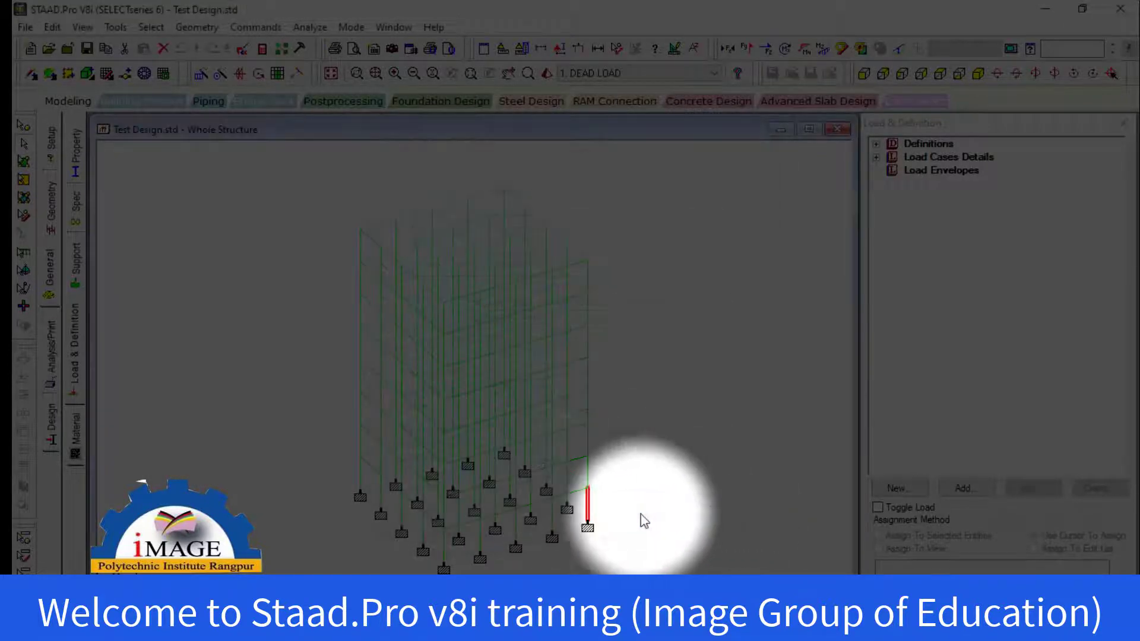
pyautogui.doubleClick(588, 446)
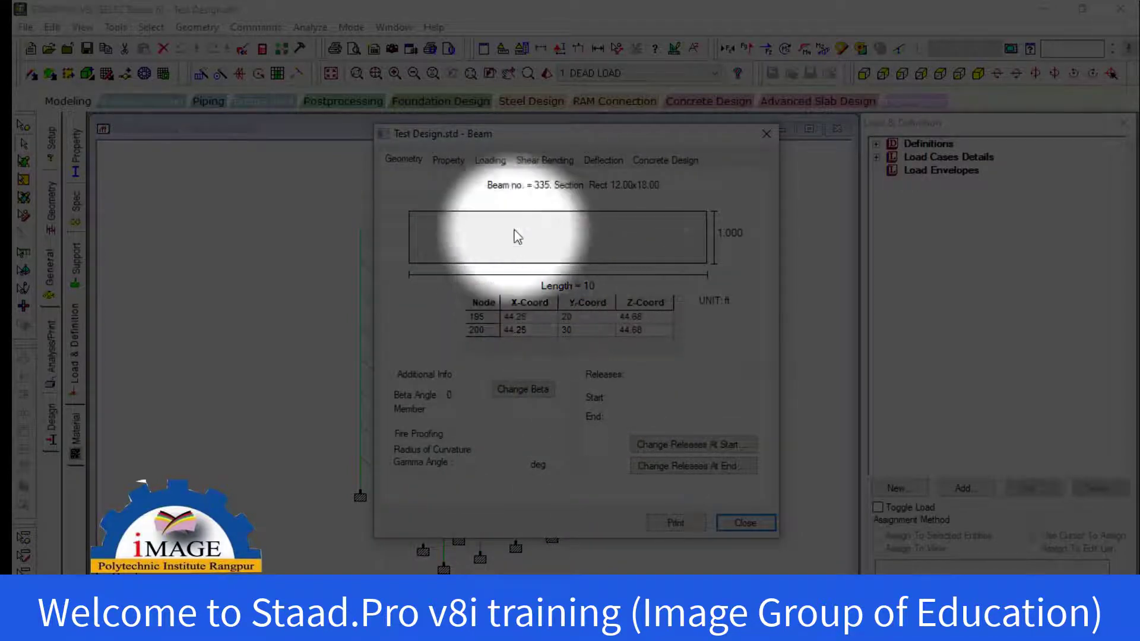
pyautogui.click(666, 162)
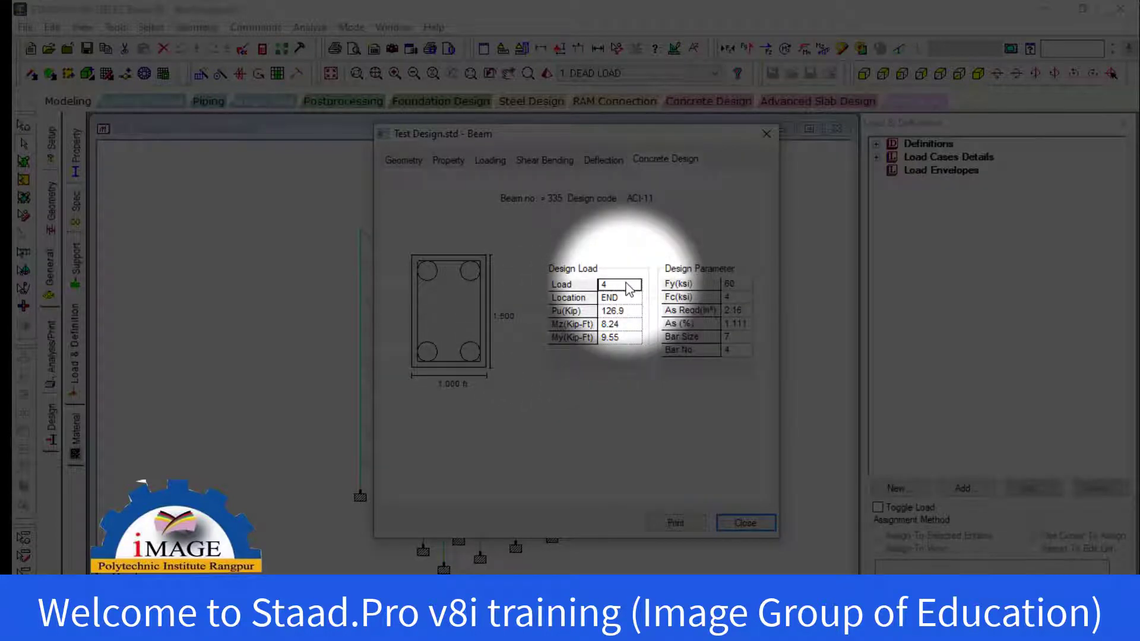
pyautogui.click(629, 312)
pyautogui.click(626, 323)
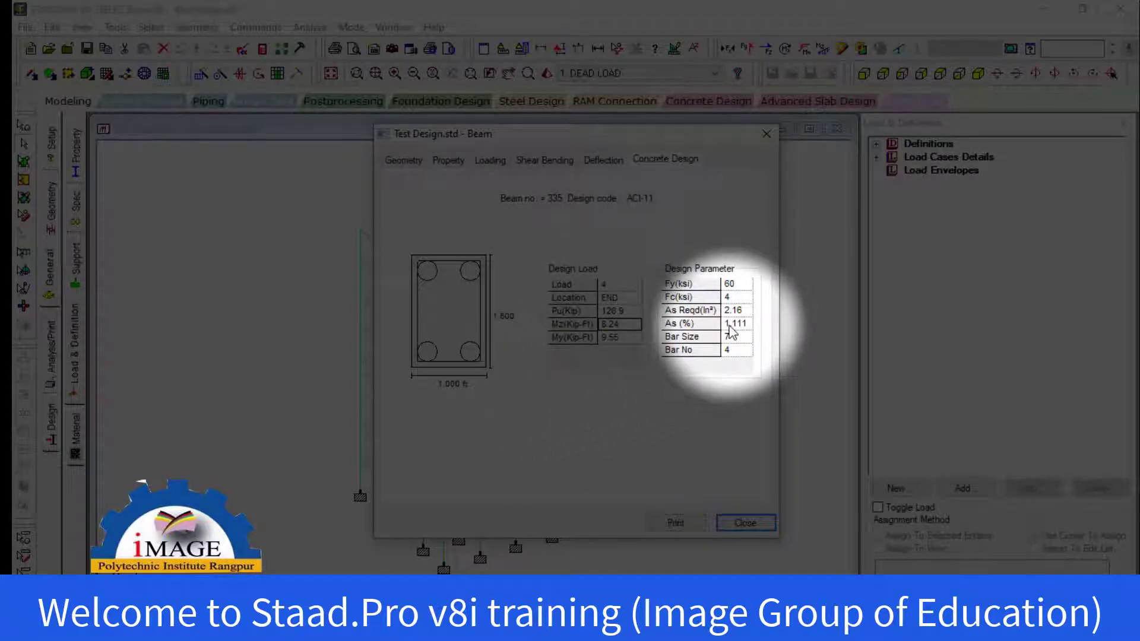
pyautogui.click(745, 523)
# Check the design load, required steel area, bar size and bar number of base-level interior column 179.
pyautogui.scroll(1, 504, 504)
pyautogui.moveTo(513, 477); pyautogui.dragTo(557, 335, button='middle')
pyautogui.scroll(4, 537, 396)
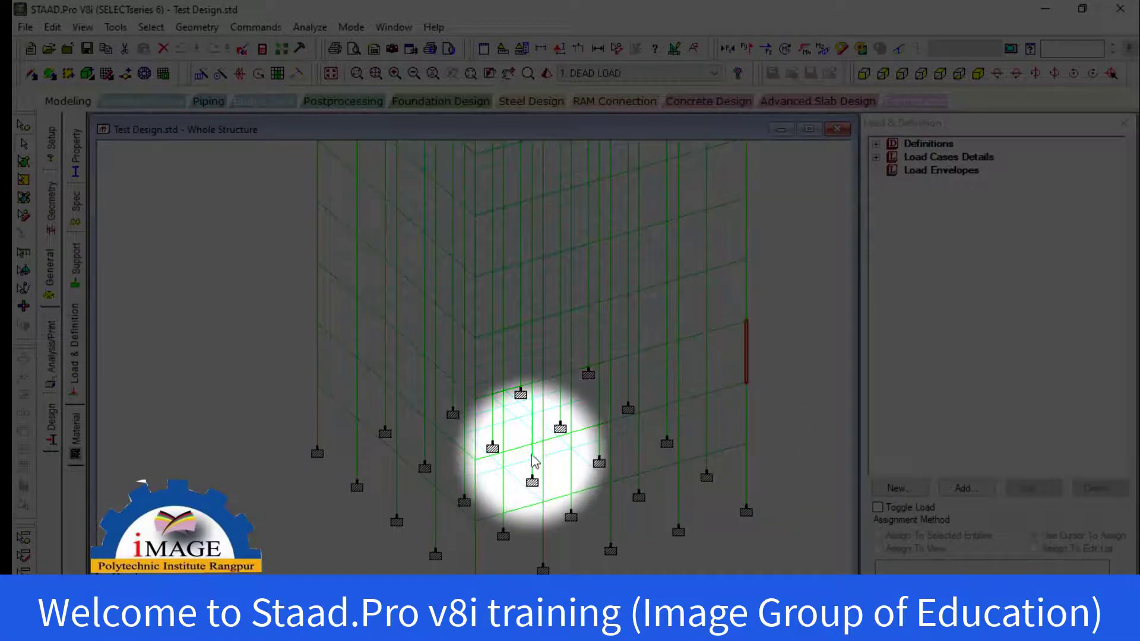
pyautogui.moveTo(535, 457)
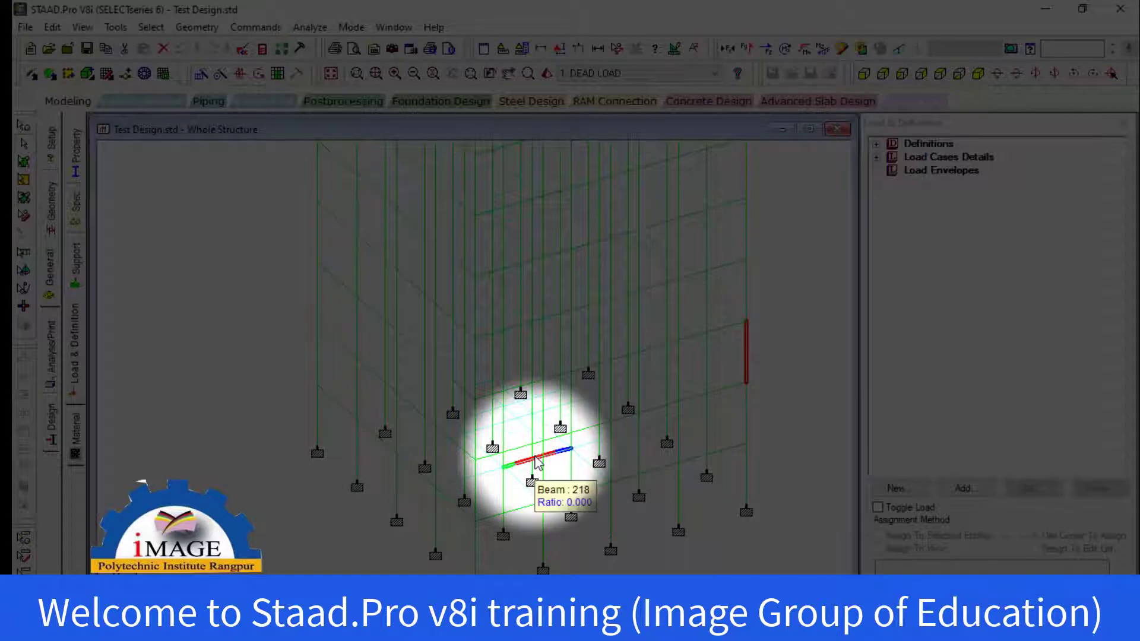
pyautogui.click(531, 472)
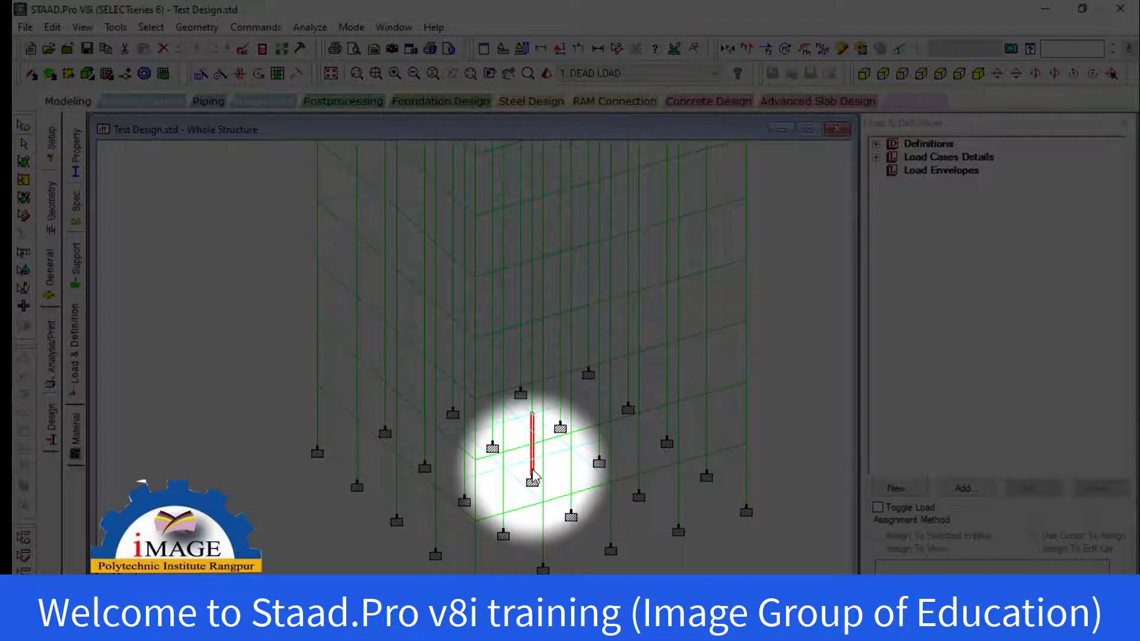
pyautogui.doubleClick(531, 472)
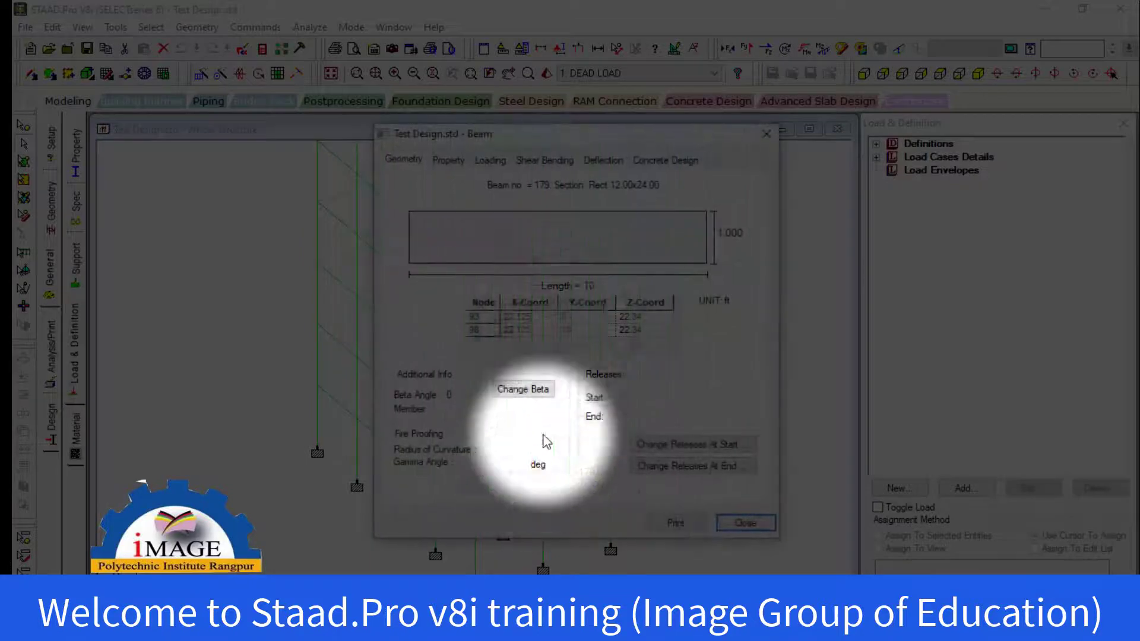
pyautogui.click(664, 161)
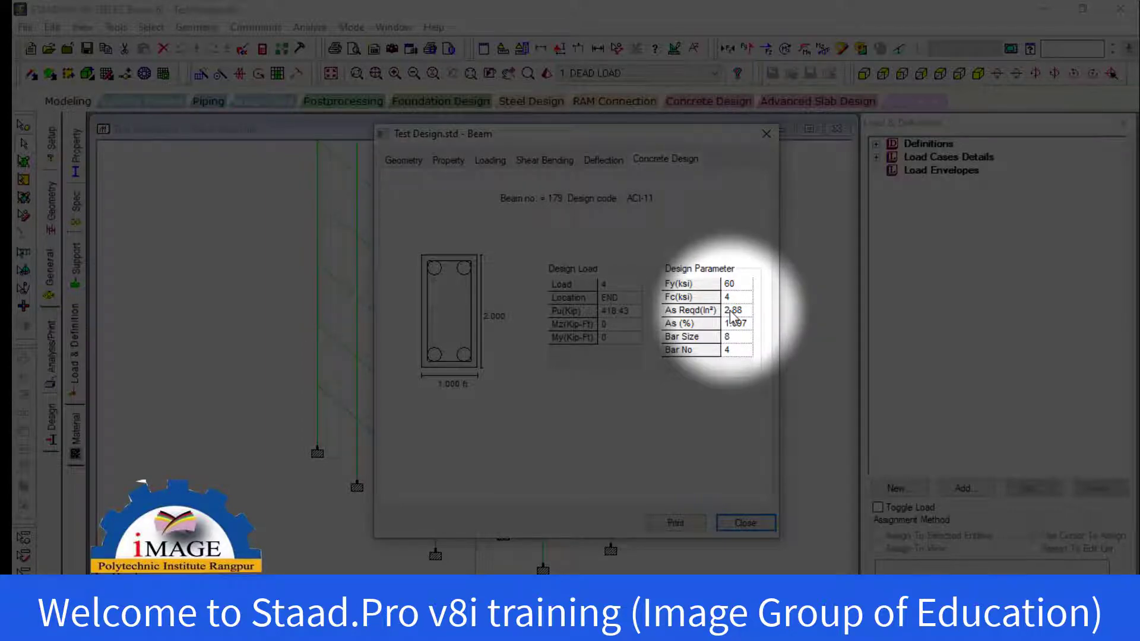
pyautogui.click(687, 350)
pyautogui.click(708, 337)
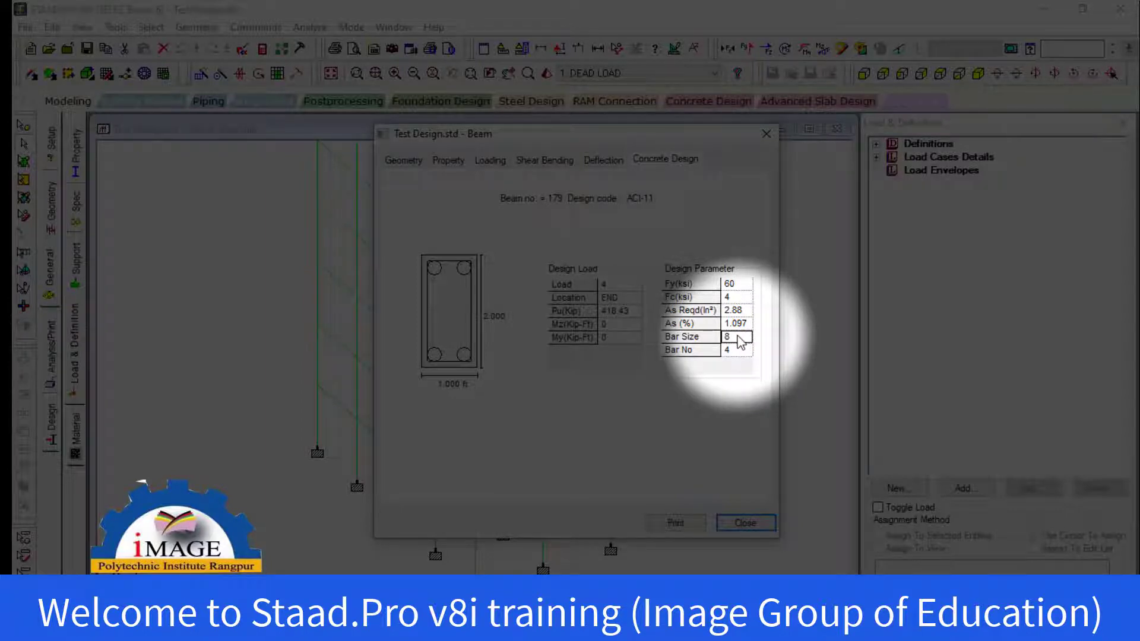
pyautogui.click(735, 351)
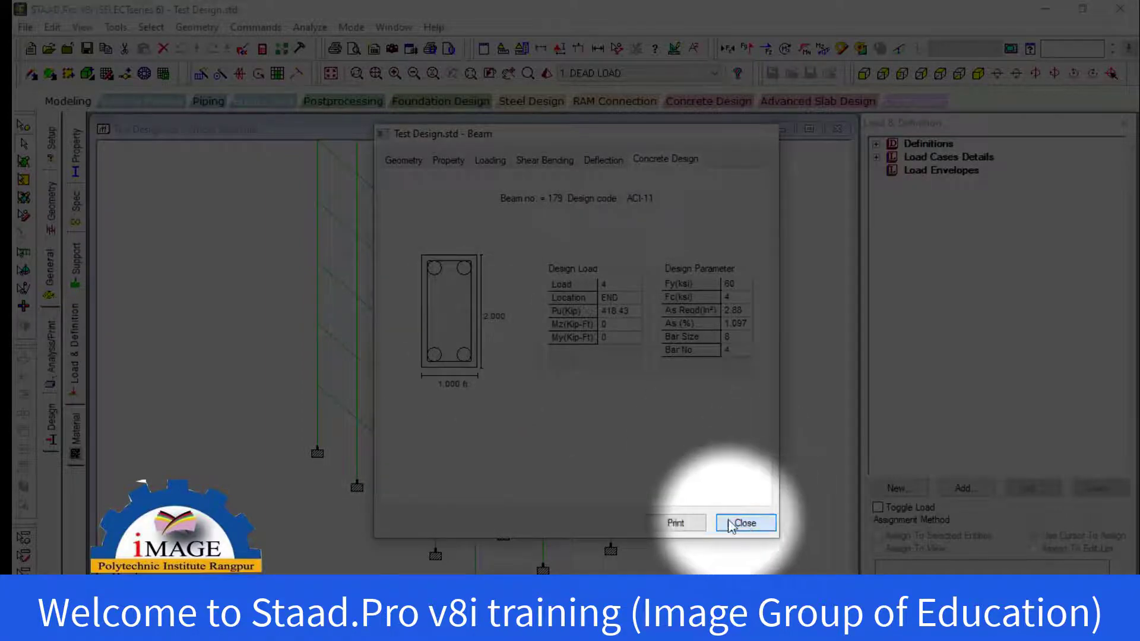
pyautogui.click(745, 523)
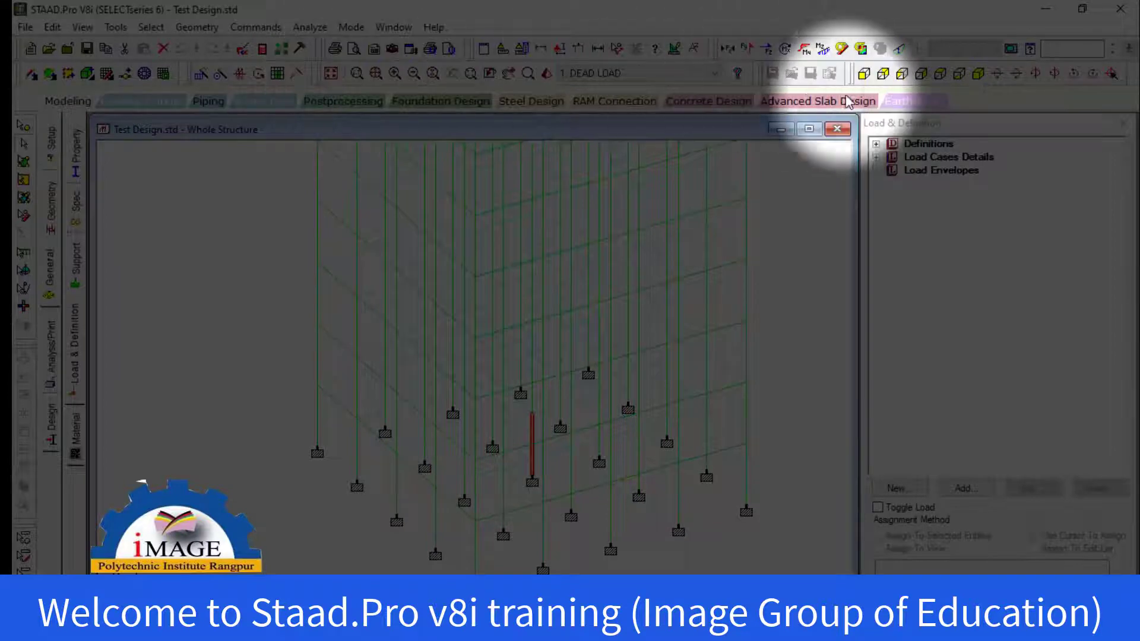
# Isolate the interior column line at X 22.125, Z 33.51 ft and display it in an isometric view.
pyautogui.click(940, 75)
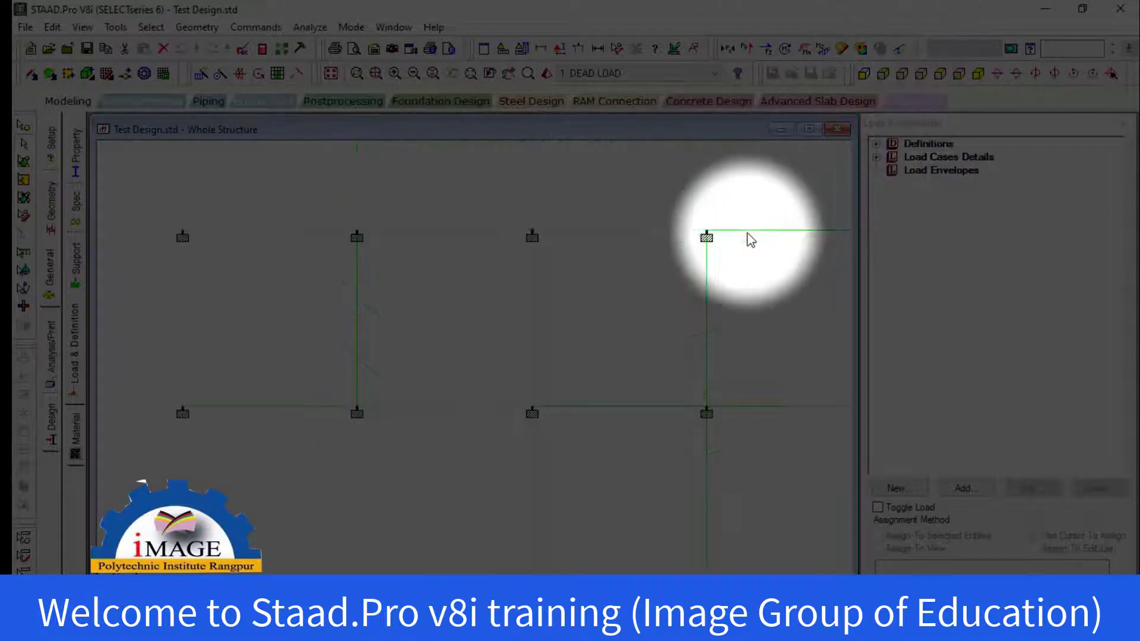
pyautogui.moveTo(595, 350); pyautogui.dragTo(580, 297, button='middle')
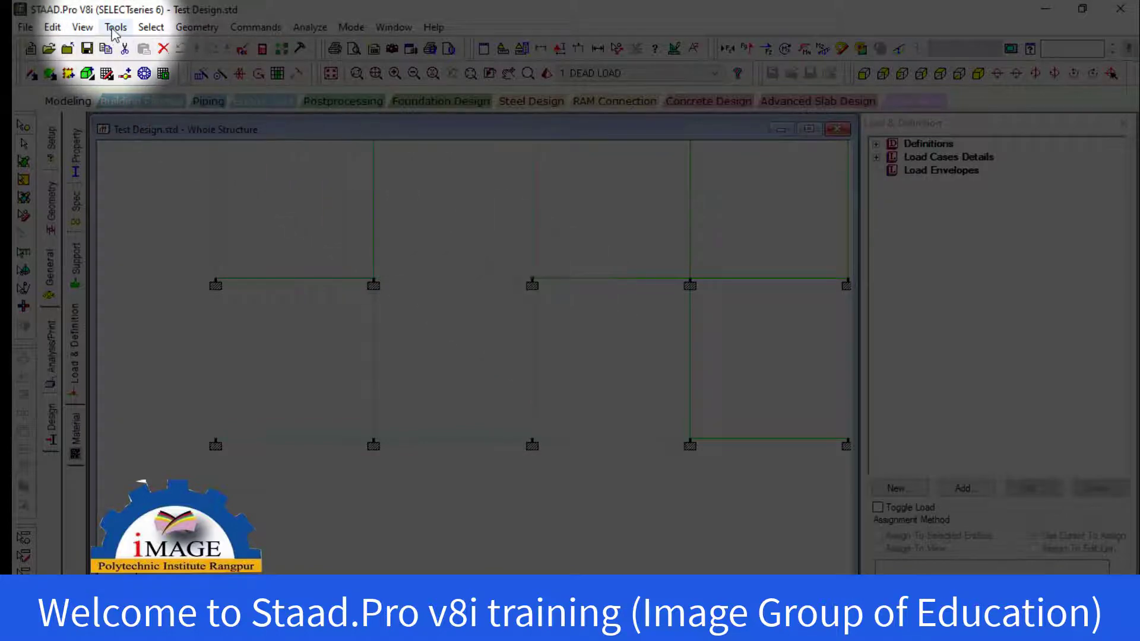
pyautogui.click(83, 28)
pyautogui.click(112, 79)
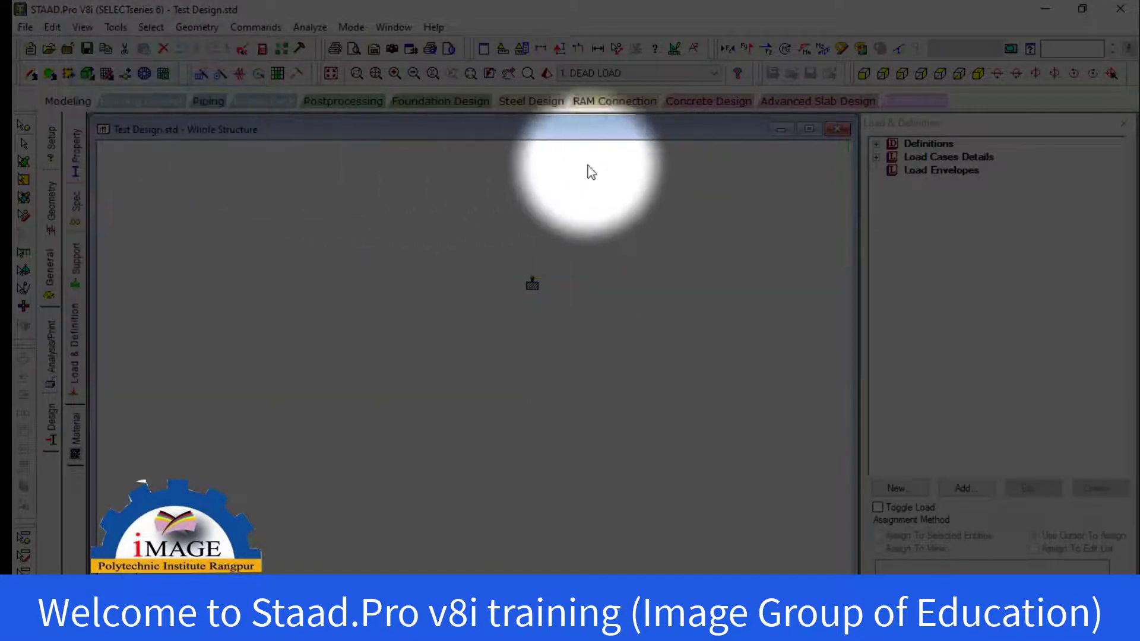
pyautogui.click(980, 73)
pyautogui.moveTo(657, 298); pyautogui.dragTo(636, 487, button='middle')
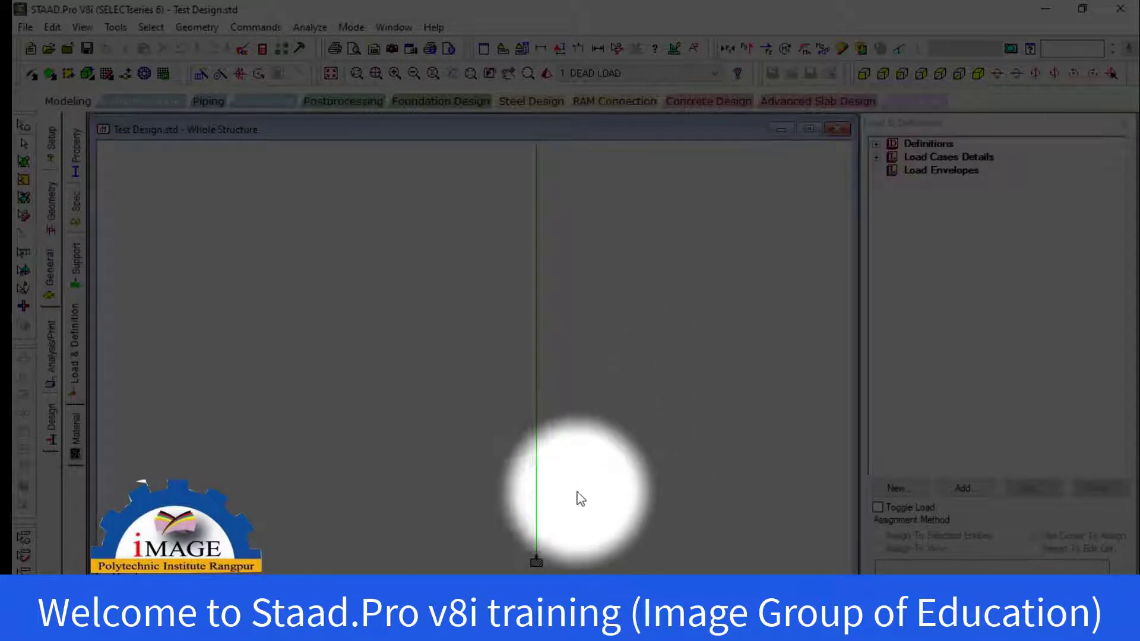
# Check the concrete design results of column 251 at the base of the isolated column line.
pyautogui.click(538, 515)
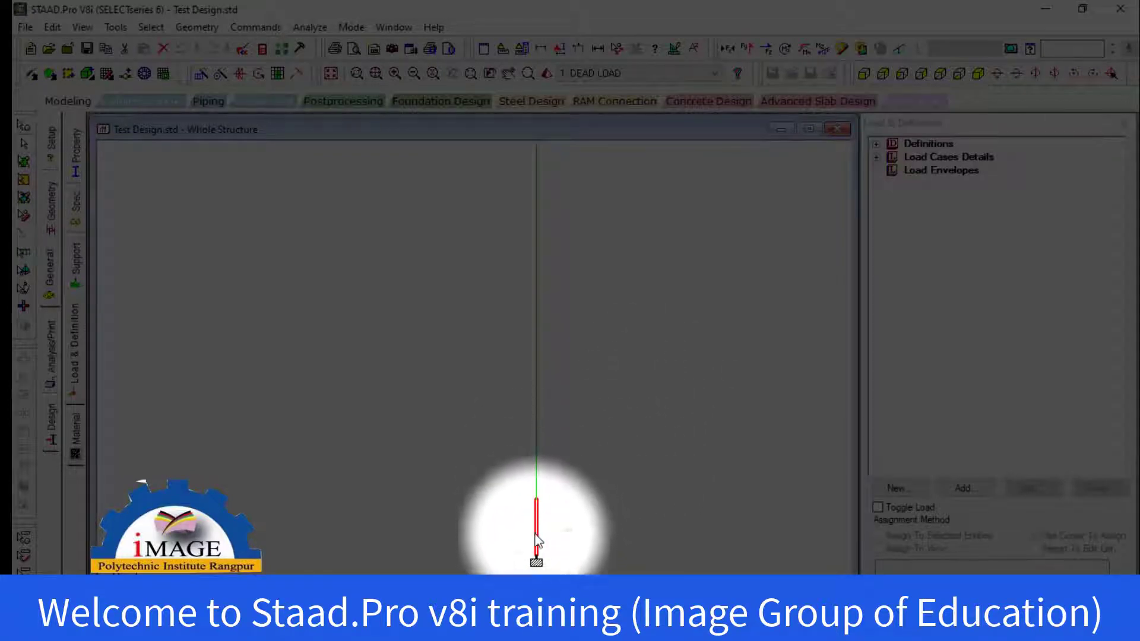
pyautogui.doubleClick(538, 534)
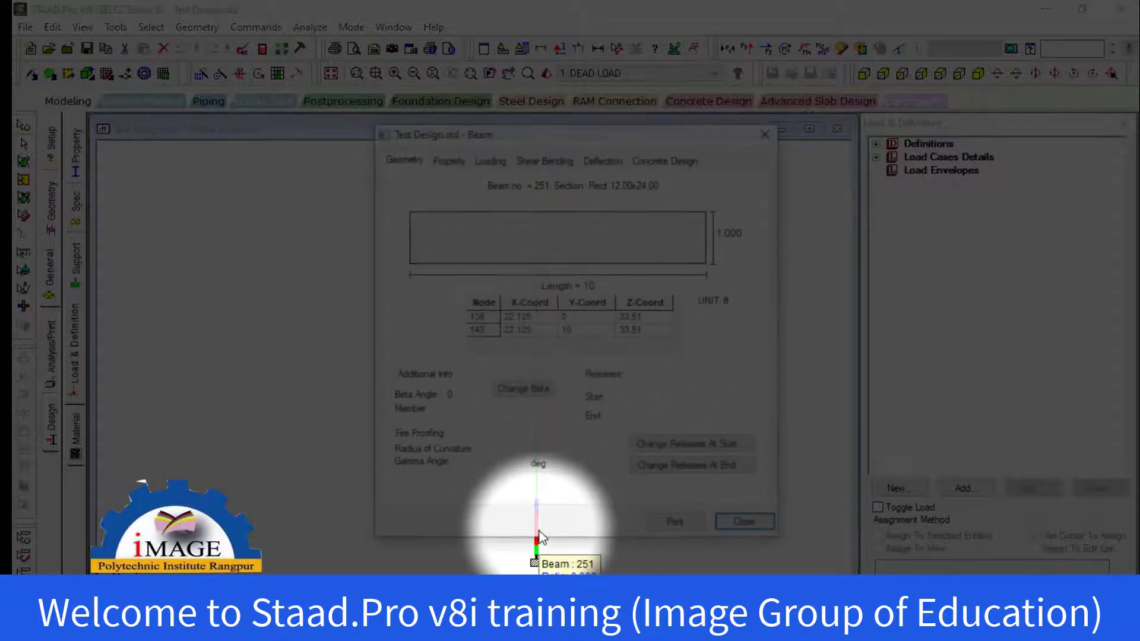
pyautogui.click(667, 162)
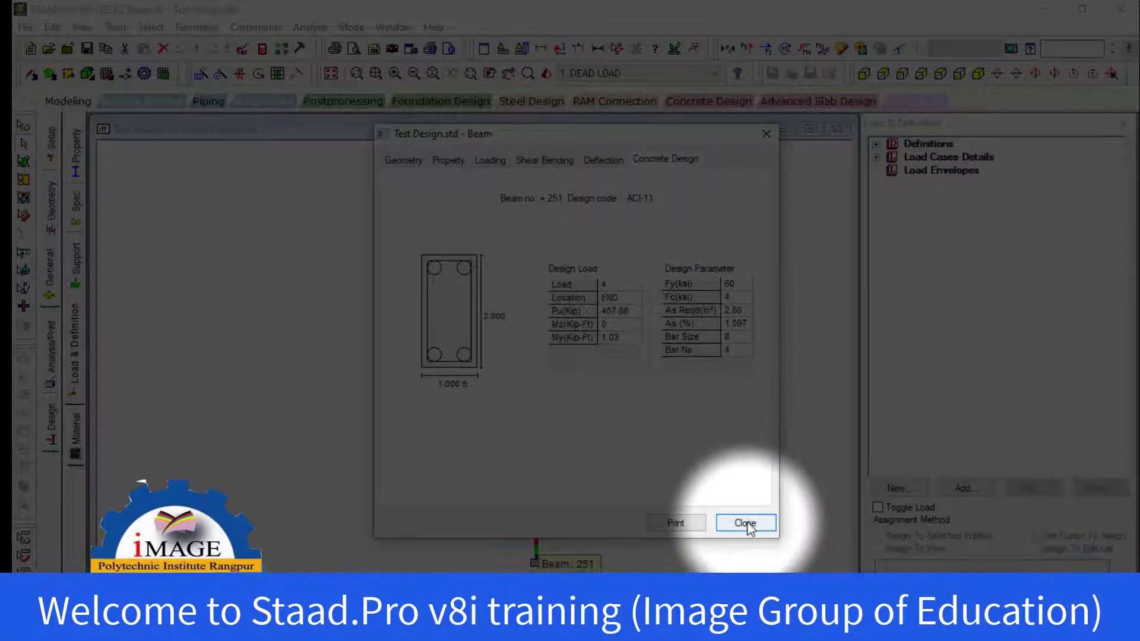
pyautogui.click(728, 523)
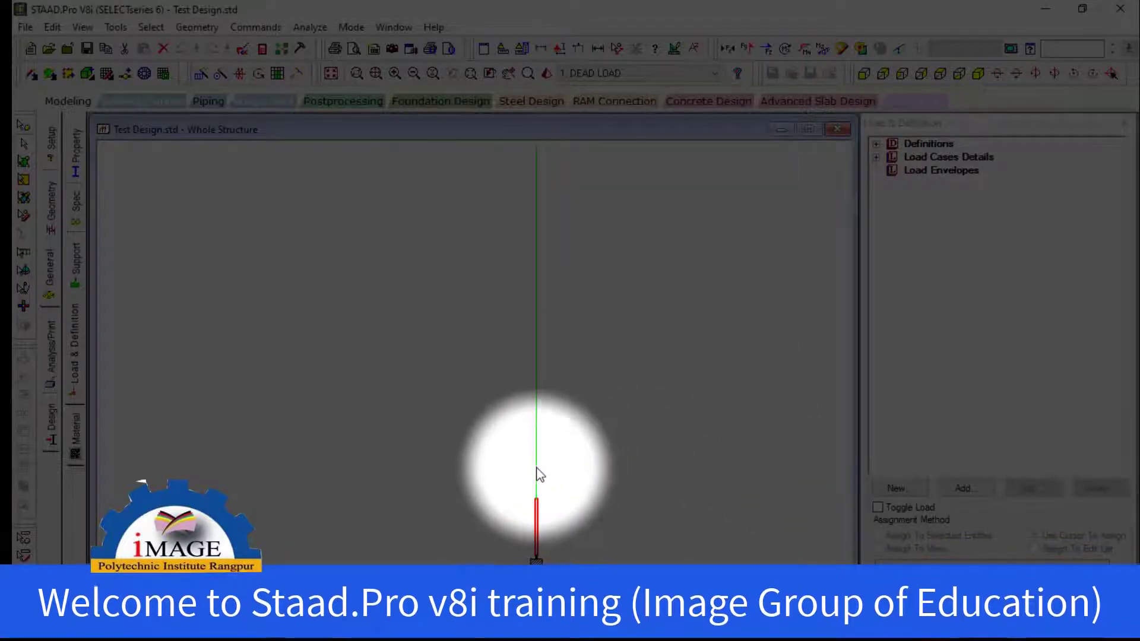
# Check the concrete design results of column 261, in the third storey of the isolated column line.
pyautogui.click(537, 416)
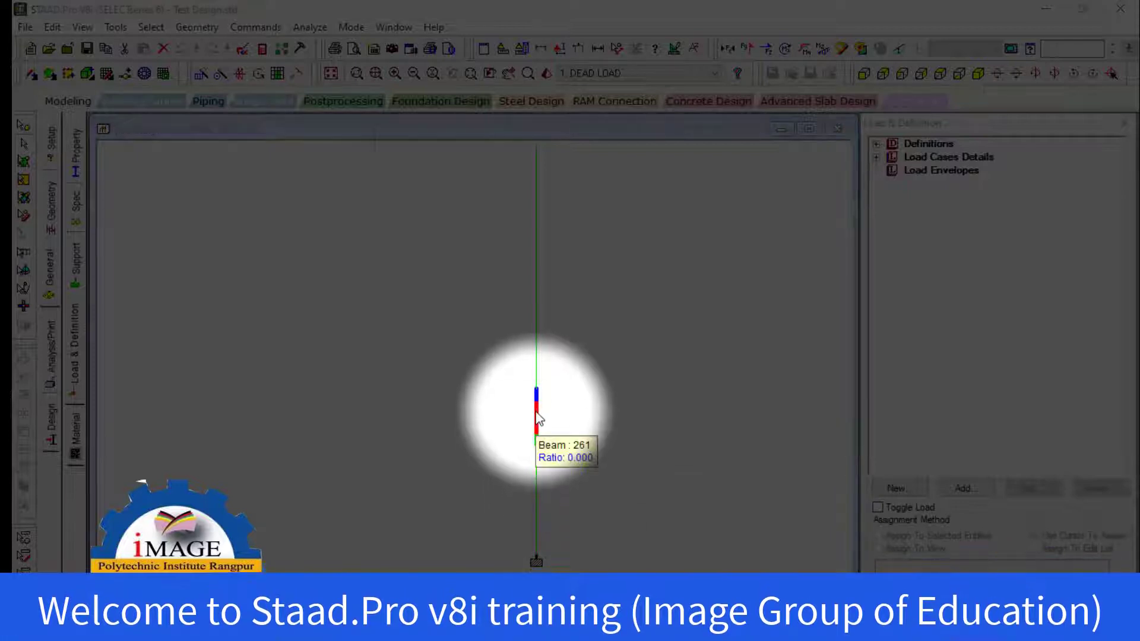
pyautogui.doubleClick(537, 419)
pyautogui.click(665, 162)
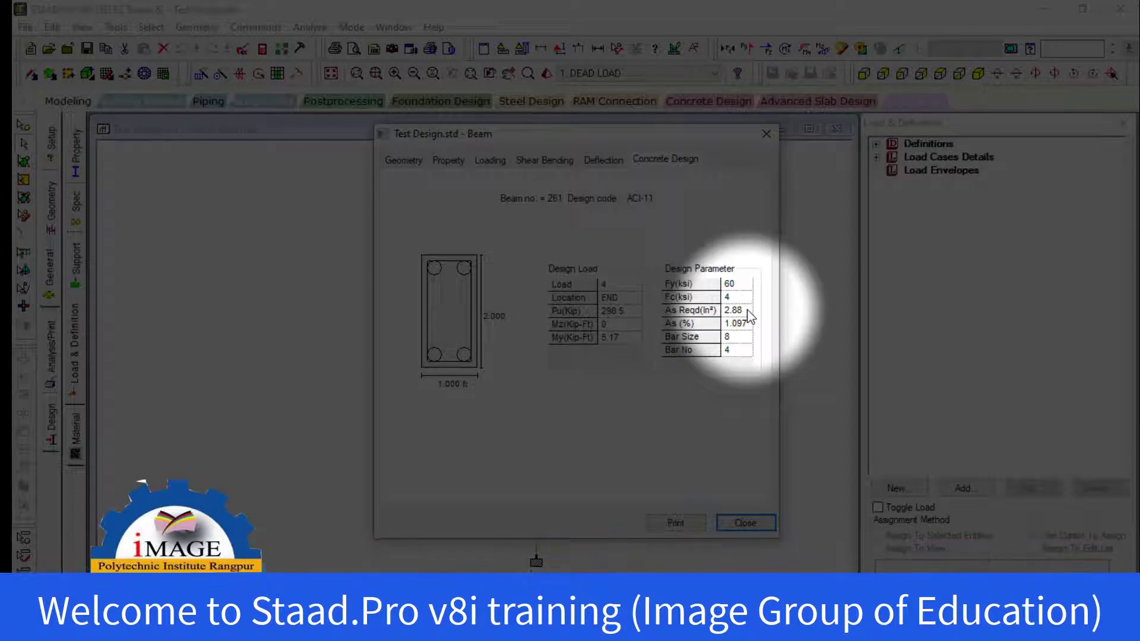
pyautogui.click(745, 523)
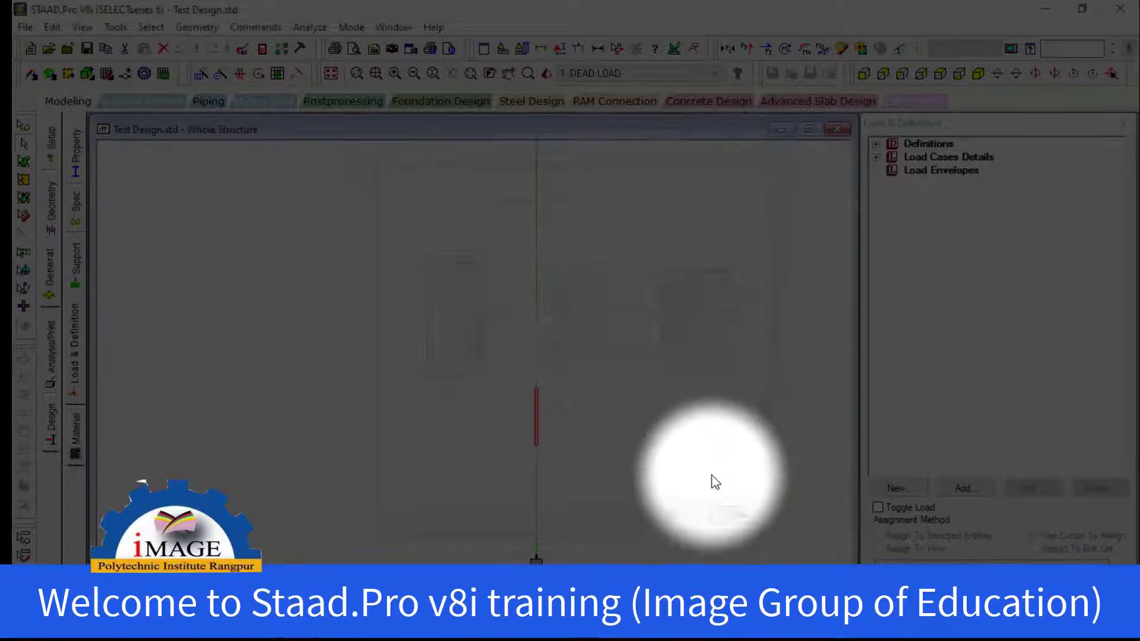
# Check the design load and required steel area of column 276, higher up the isolated column line.
pyautogui.click(543, 235)
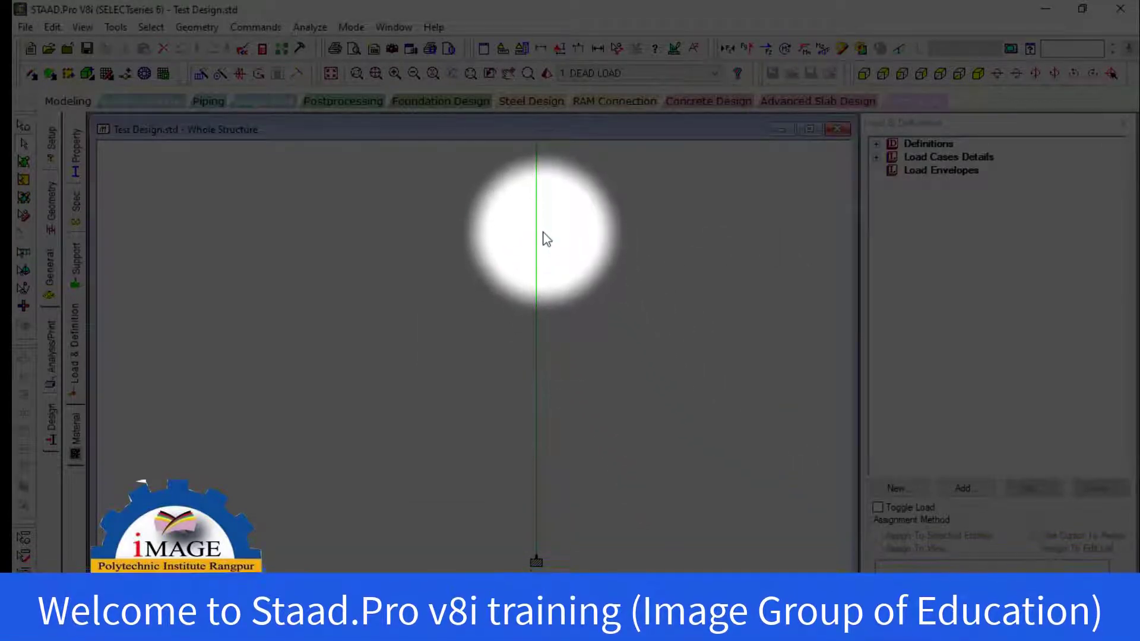
pyautogui.doubleClick(537, 225)
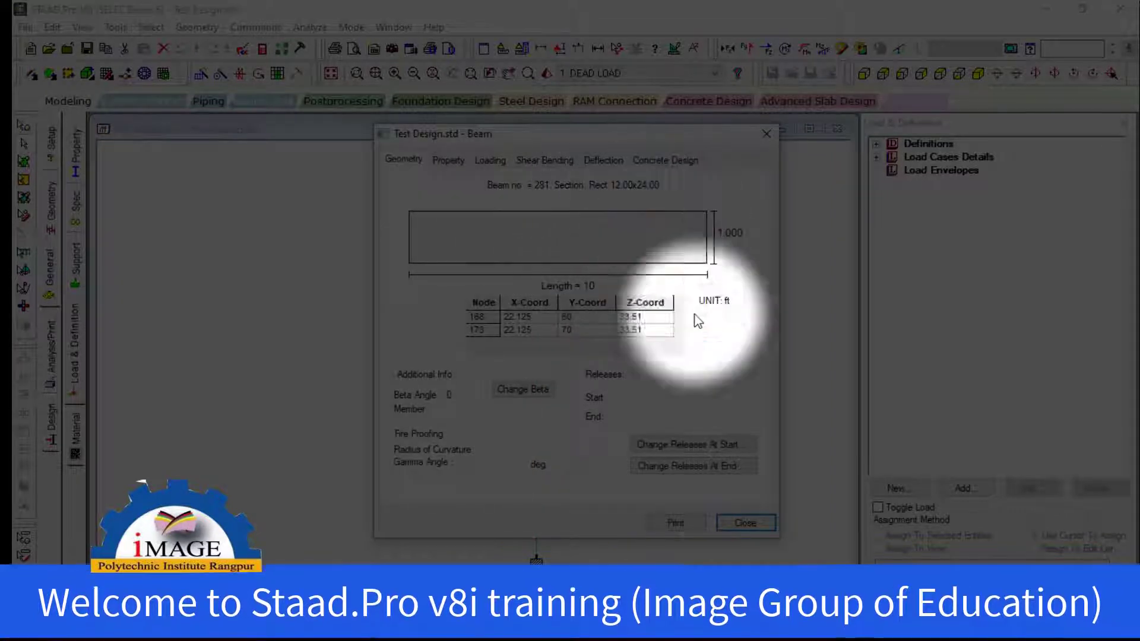
pyautogui.click(745, 522)
pyautogui.doubleClick(540, 248)
pyautogui.click(665, 158)
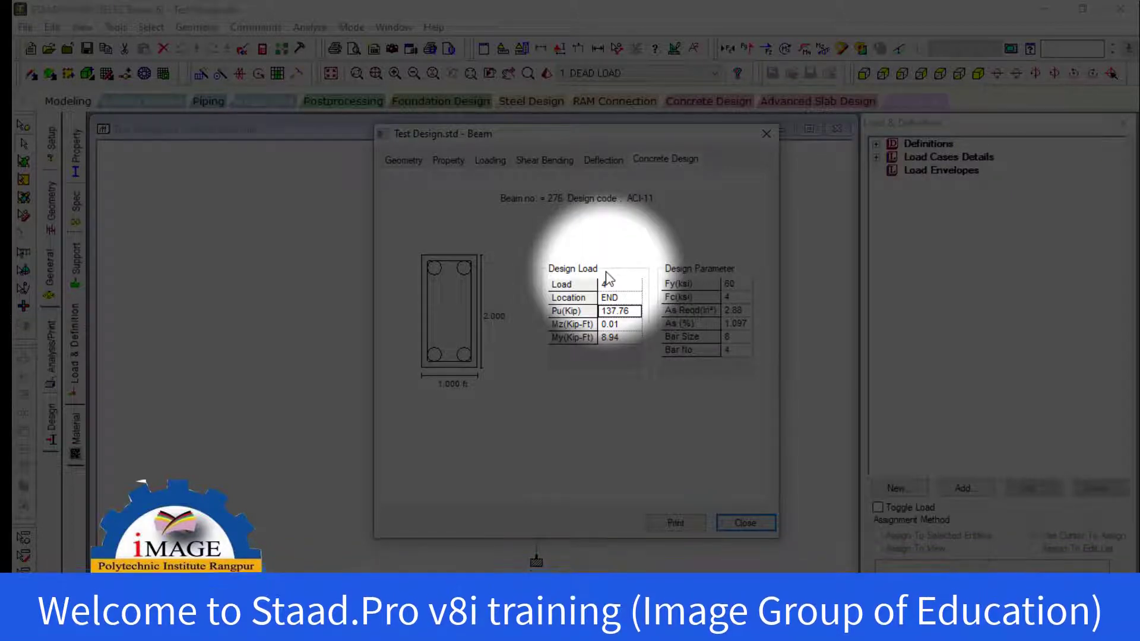
pyautogui.click(633, 324)
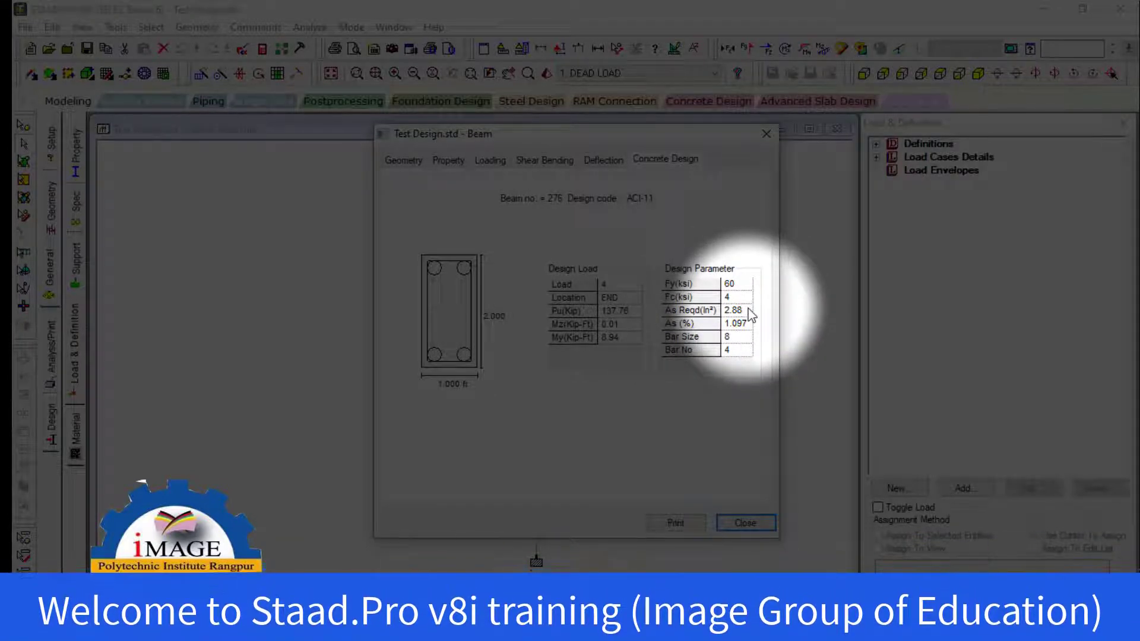
pyautogui.moveTo(749, 313); pyautogui.dragTo(732, 307)
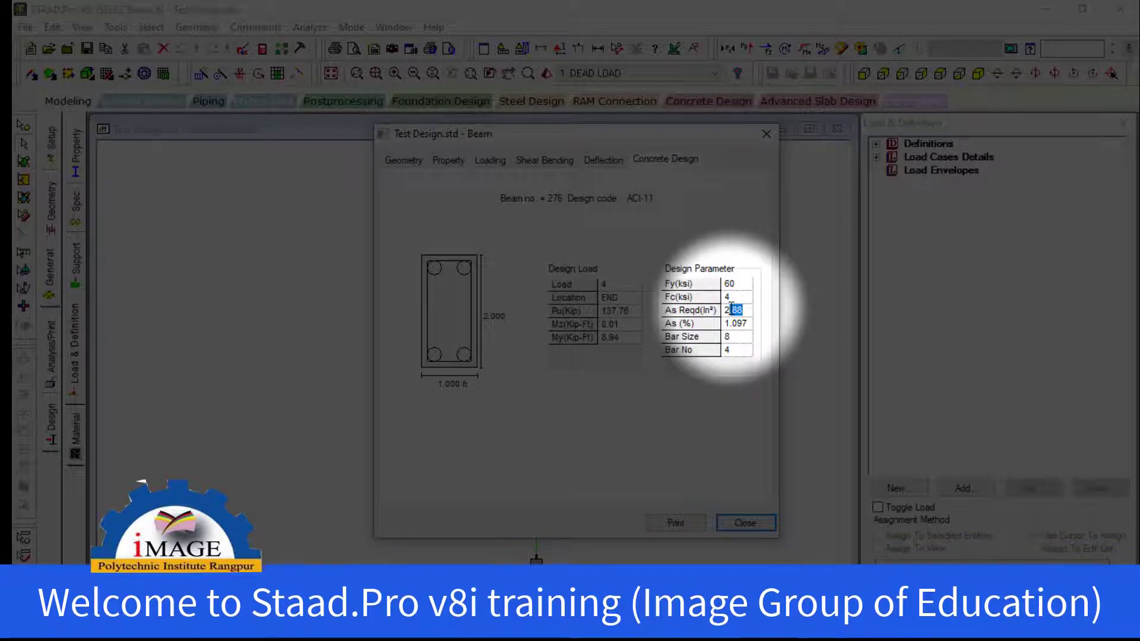
pyautogui.click(744, 523)
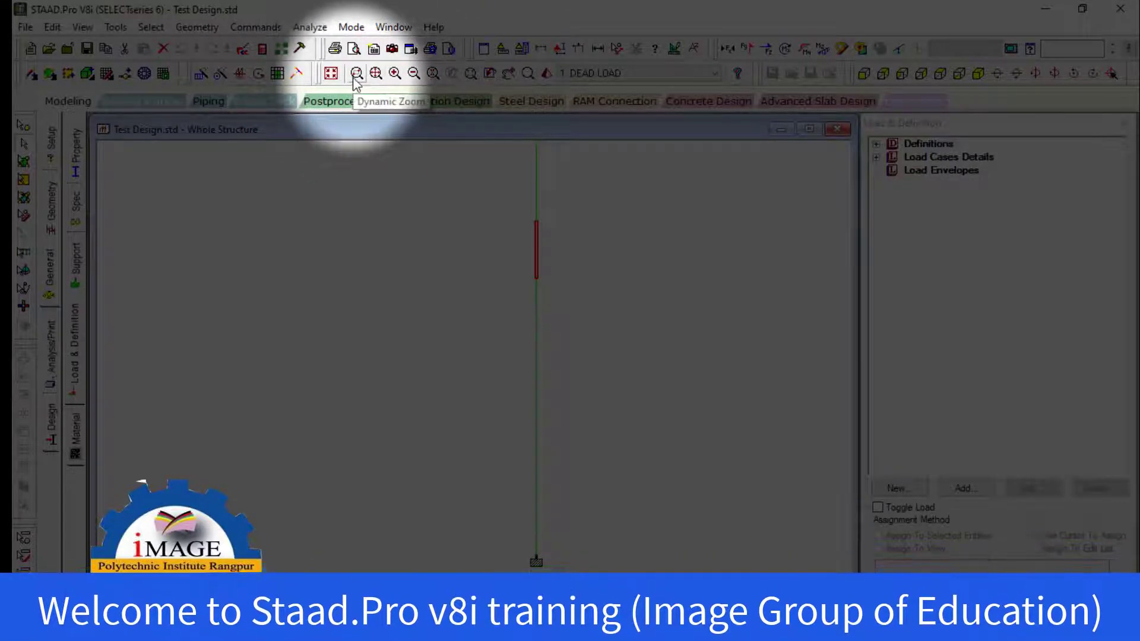
# Review the support reactions for load case 4 in the analysis output, close it and display the whole structure again.
pyautogui.click(261, 49)
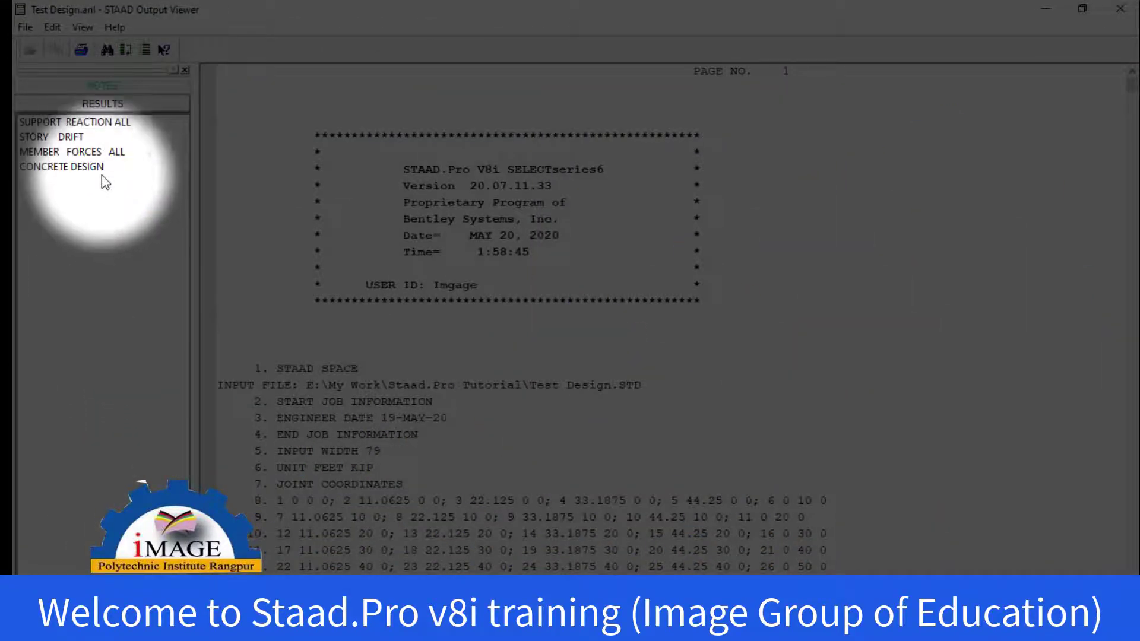
pyautogui.click(101, 121)
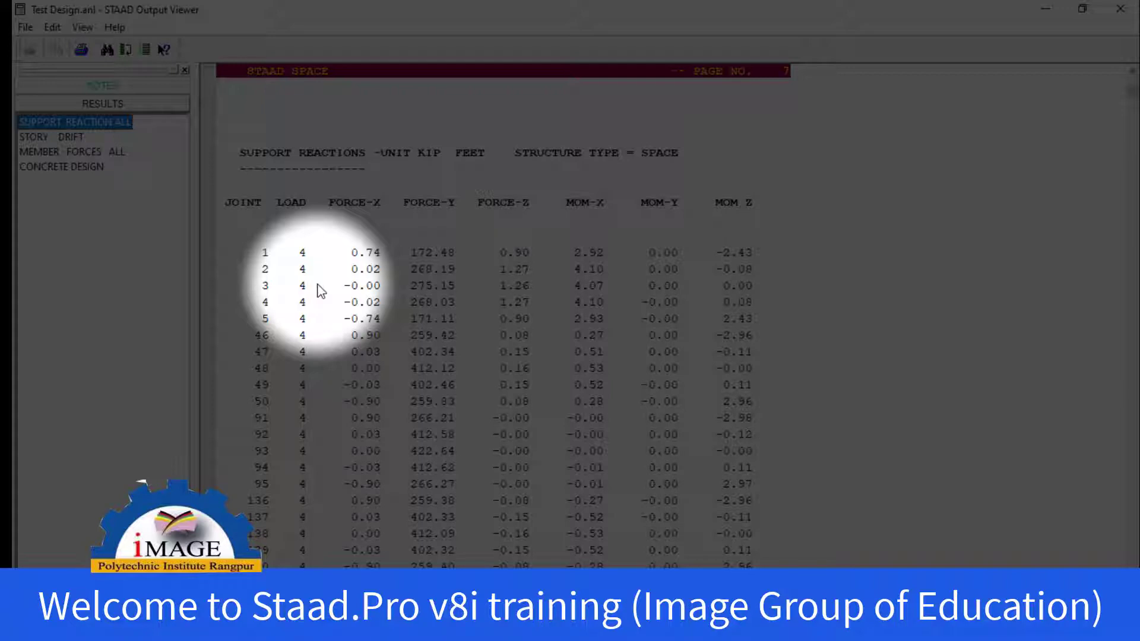
pyautogui.click(1120, 8)
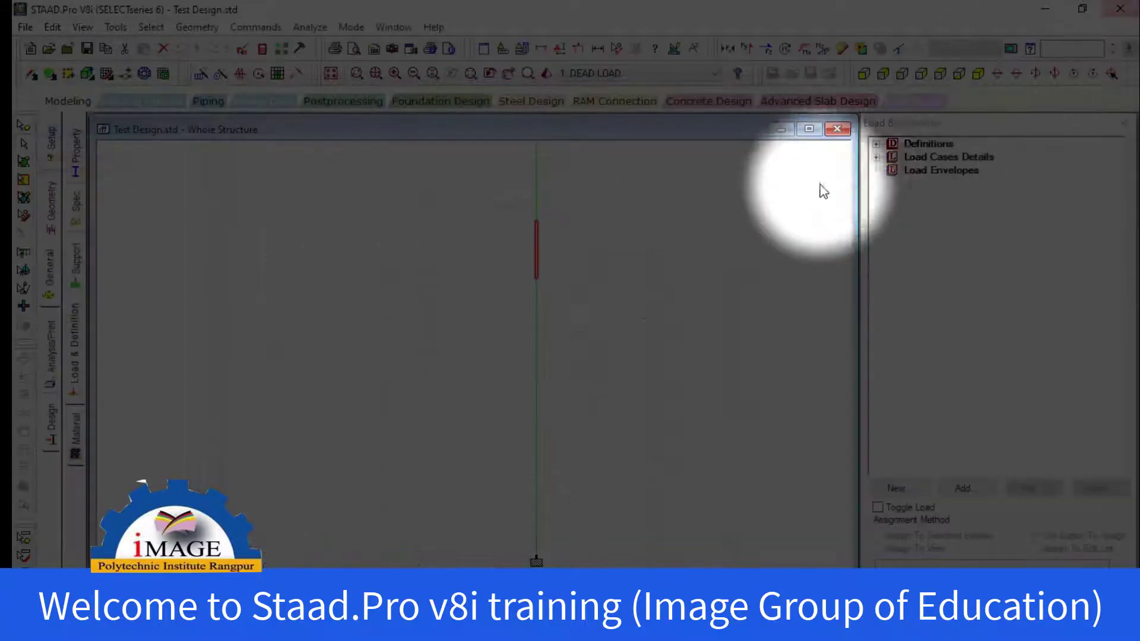
pyautogui.click(496, 316)
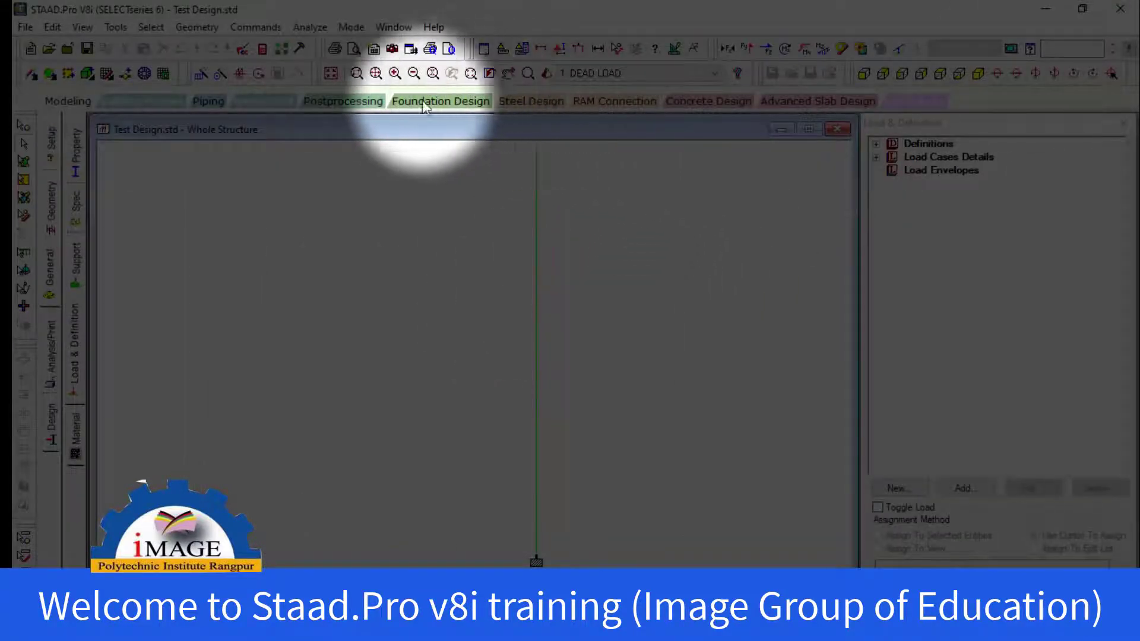
pyautogui.click(330, 74)
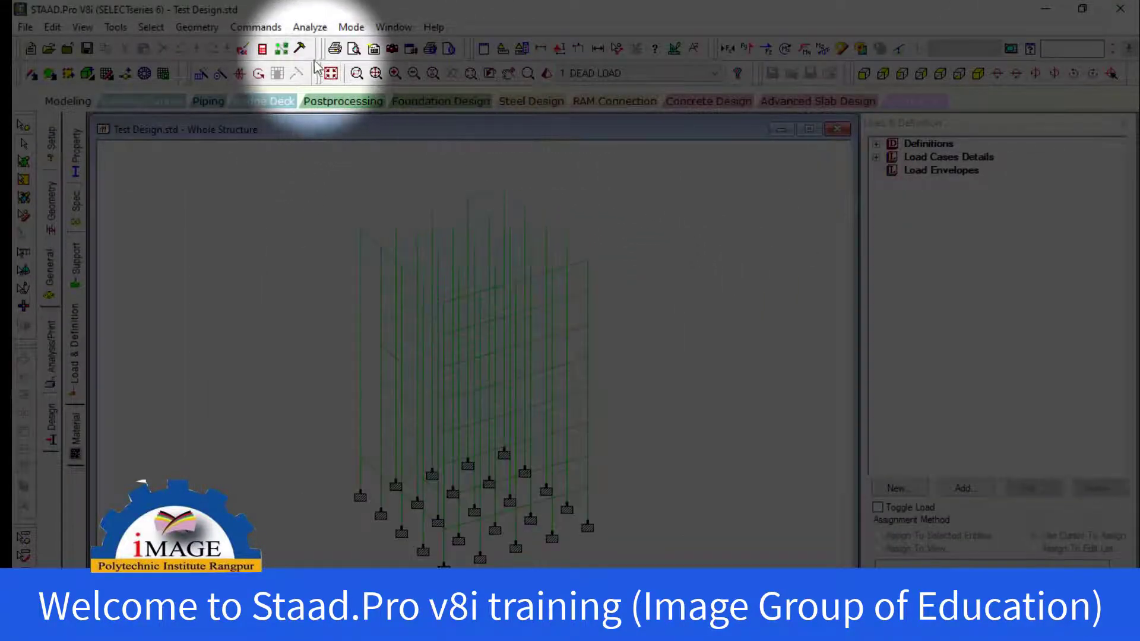
# Change the load list in the input file to LOAD LIST 3 4 and save the changes.
pyautogui.click(243, 50)
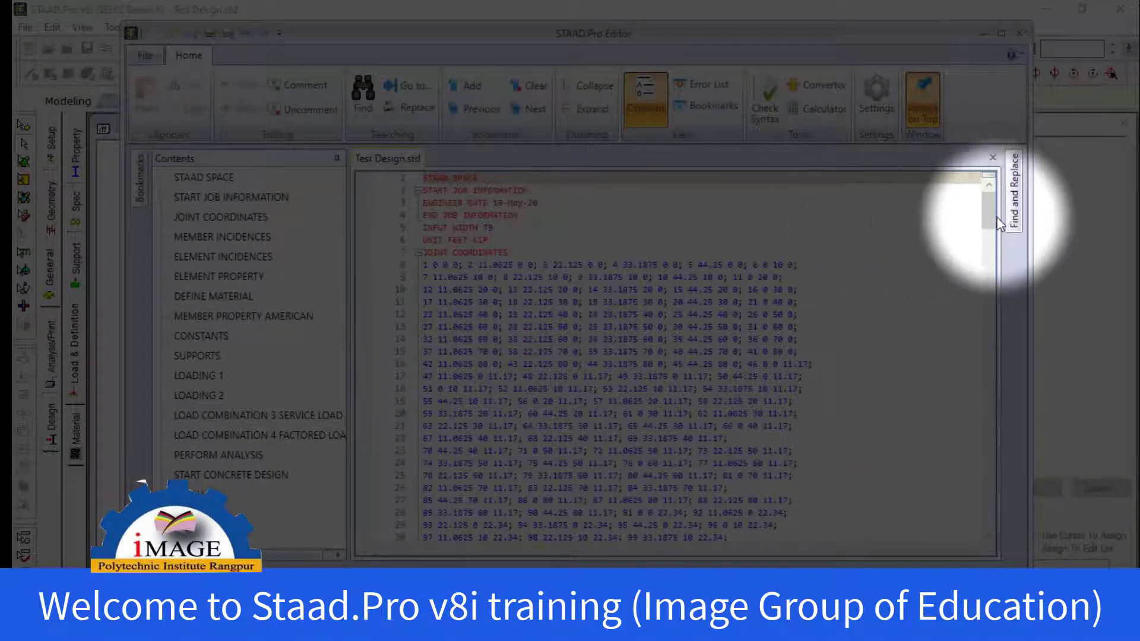
pyautogui.moveTo(988, 207); pyautogui.dragTo(1007, 504)
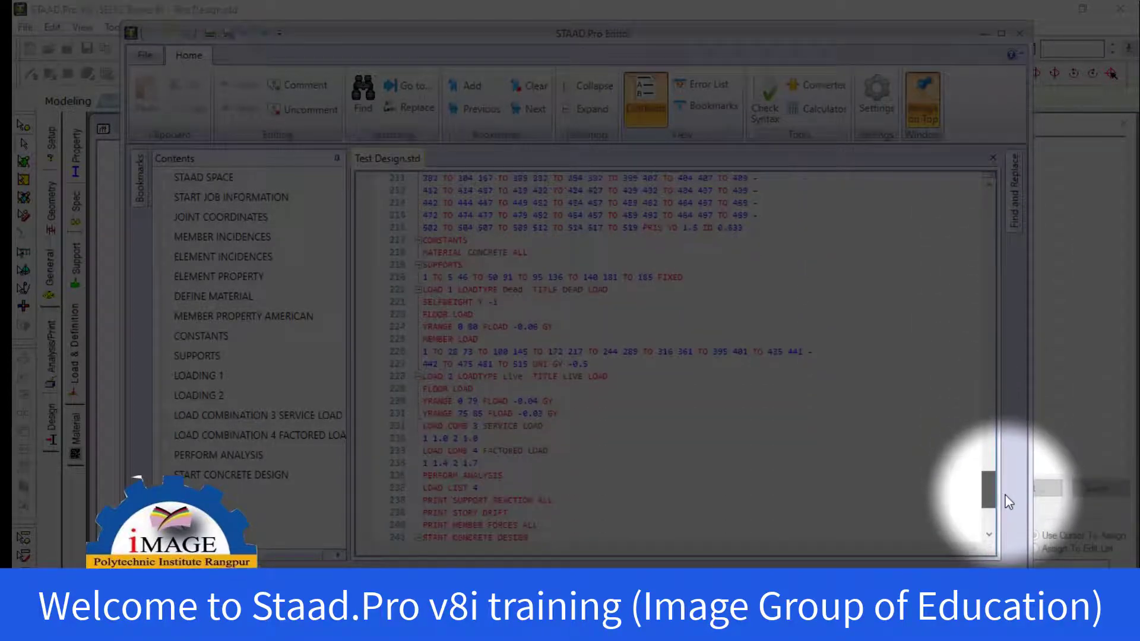
pyautogui.click(519, 487)
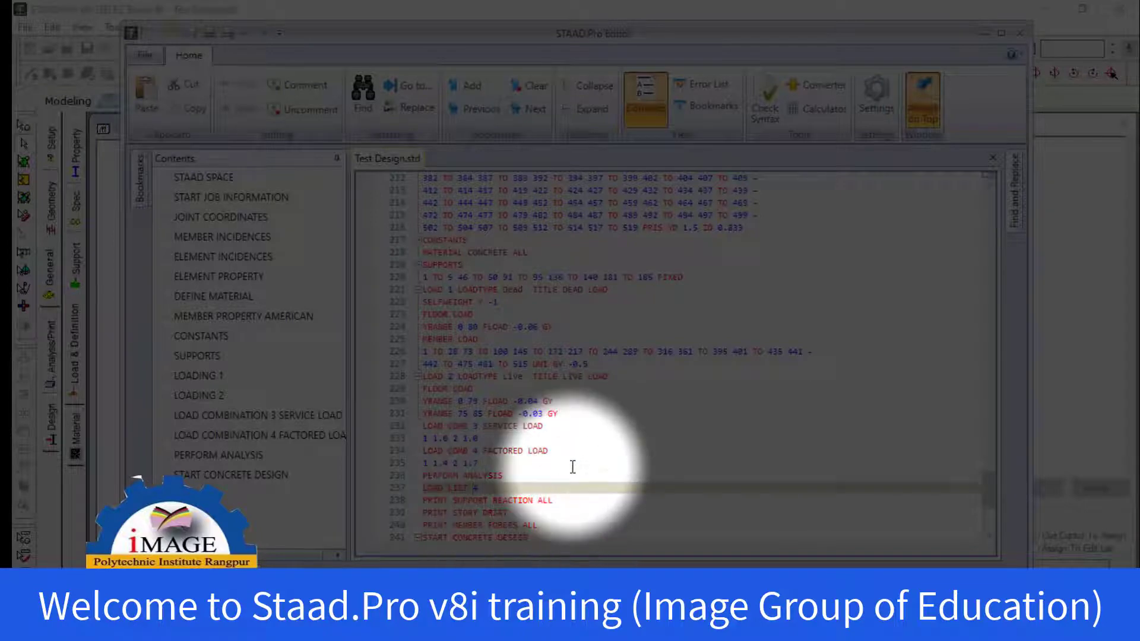
pyautogui.press('BackSpace')
pyautogui.write('3')
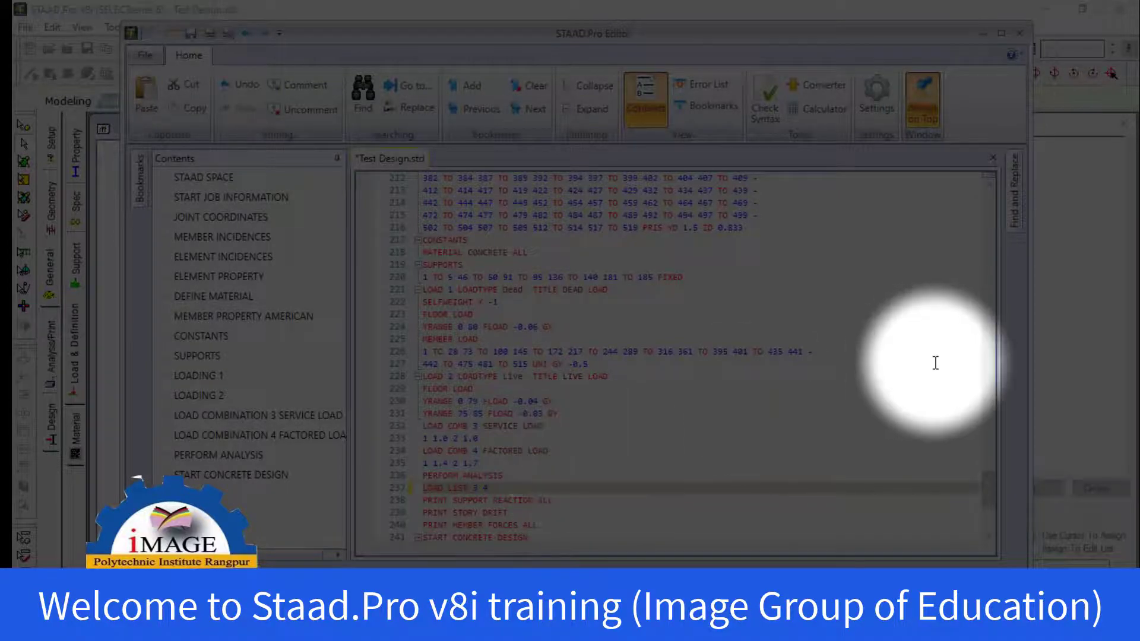
pyautogui.click(1019, 33)
pyautogui.click(531, 393)
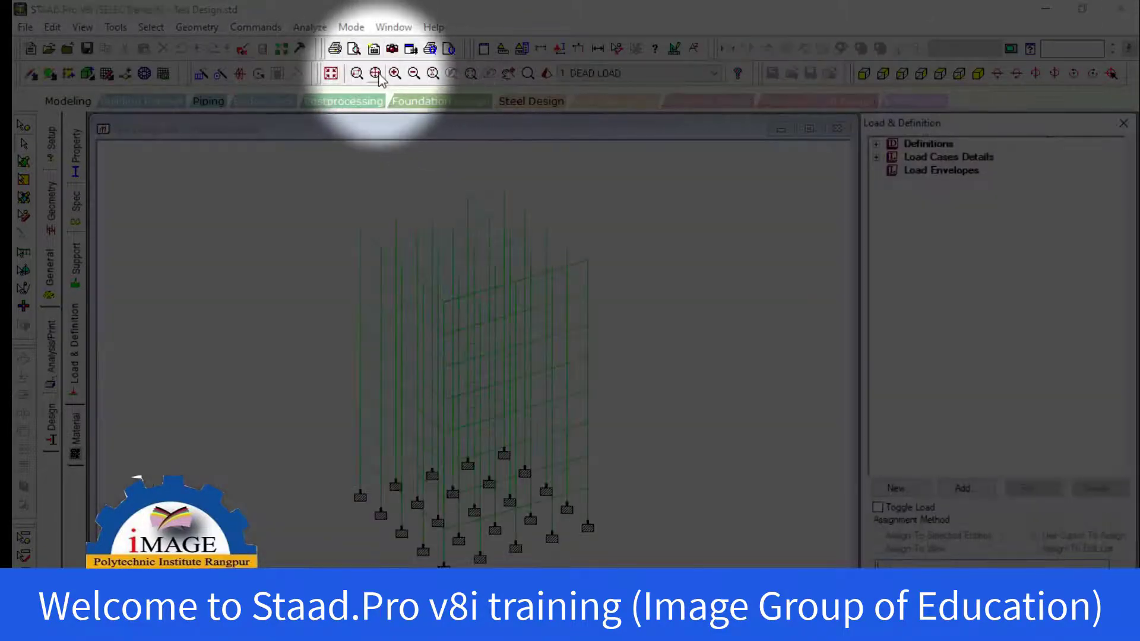
# Rerun the analysis with load cases 3 and 4 listed and dismiss the finished run.
pyautogui.click(309, 27)
pyautogui.click(330, 49)
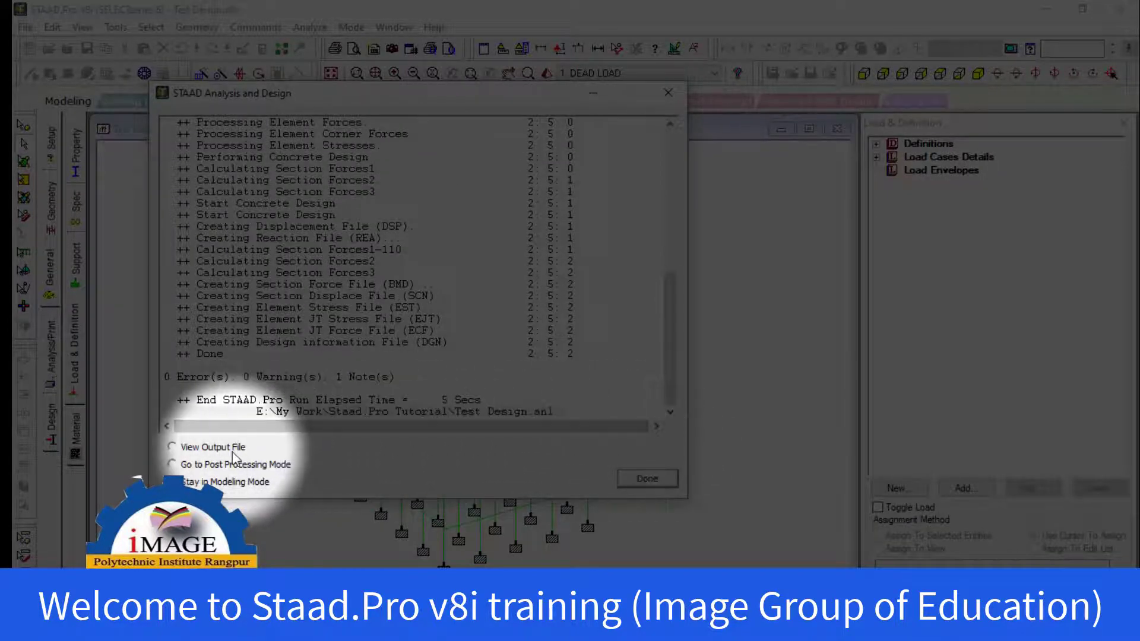
pyautogui.click(652, 482)
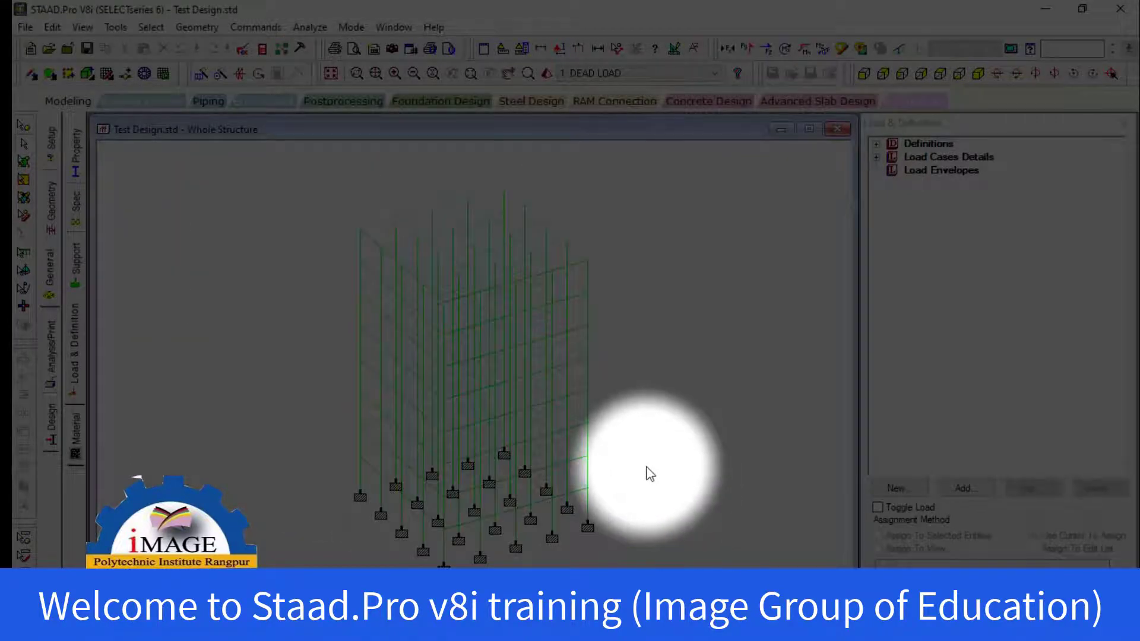
# Check the design load and required steel area of corner column 330, in the second storey.
pyautogui.doubleClick(589, 470)
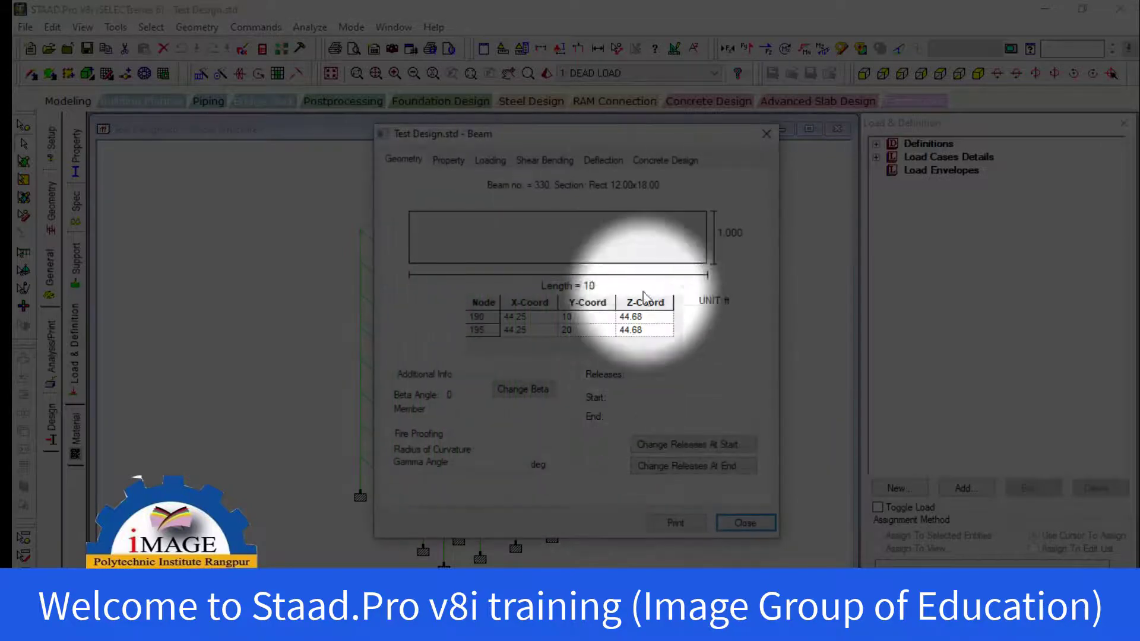
pyautogui.click(673, 162)
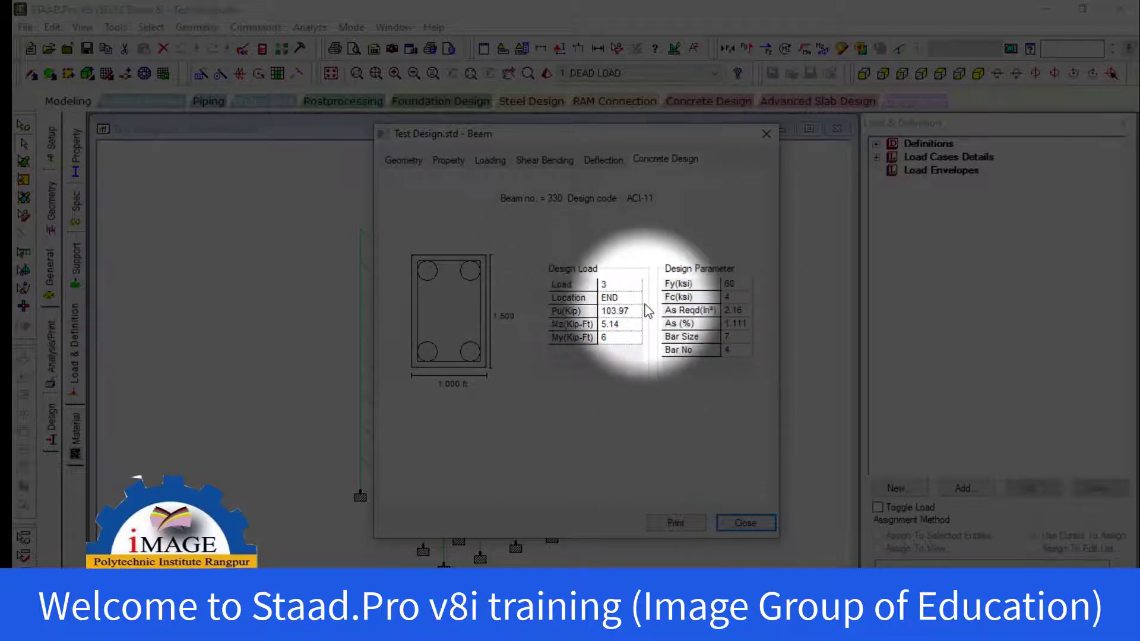
pyautogui.click(621, 315)
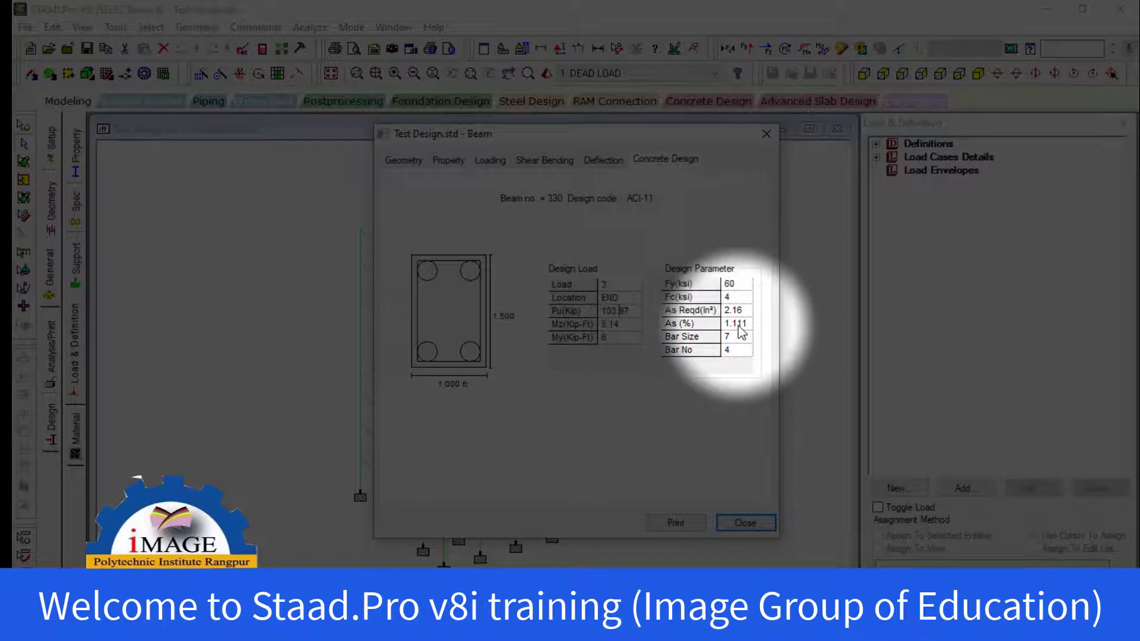
pyautogui.click(743, 522)
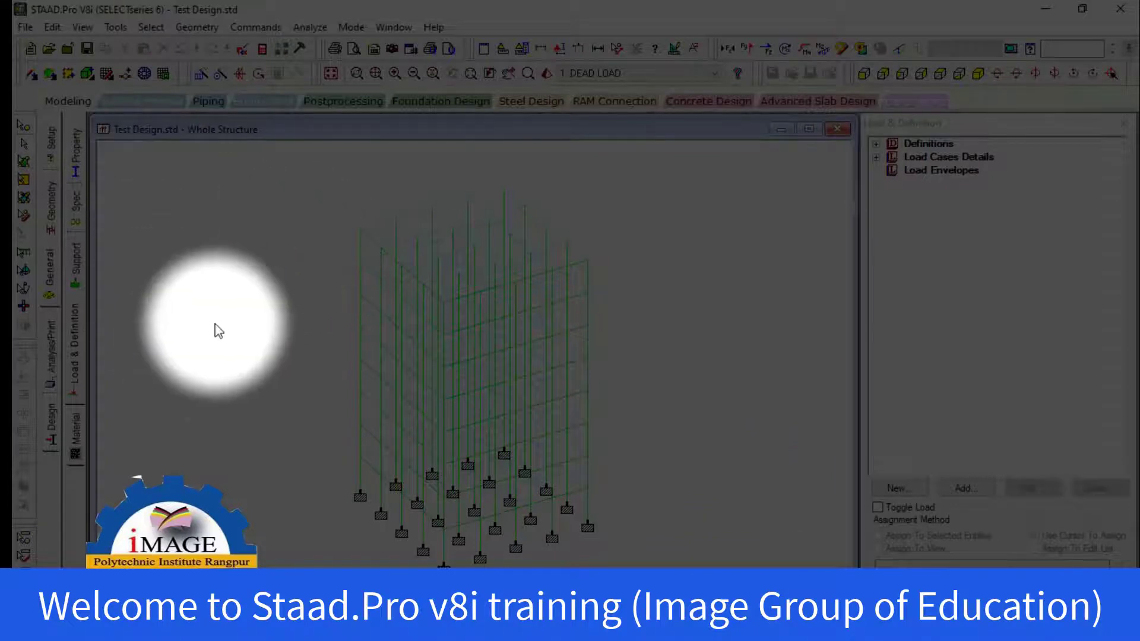
# Review the concrete design results of beams 1 and 2 in the analysis output, including their shear results, and minimize the output.
pyautogui.click(261, 51)
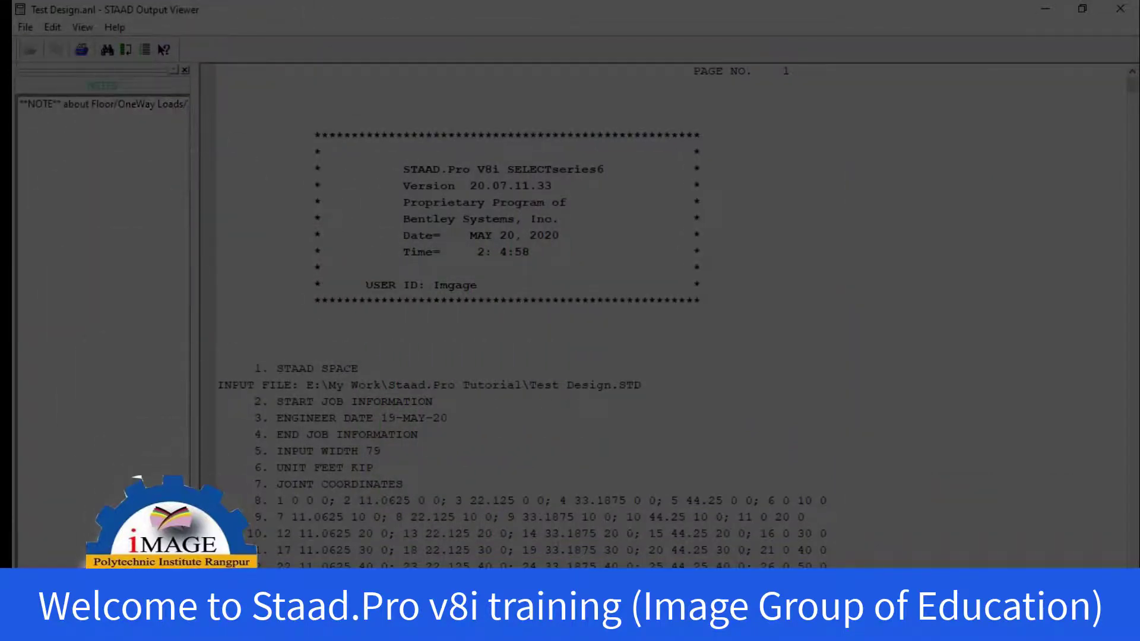
pyautogui.click(94, 168)
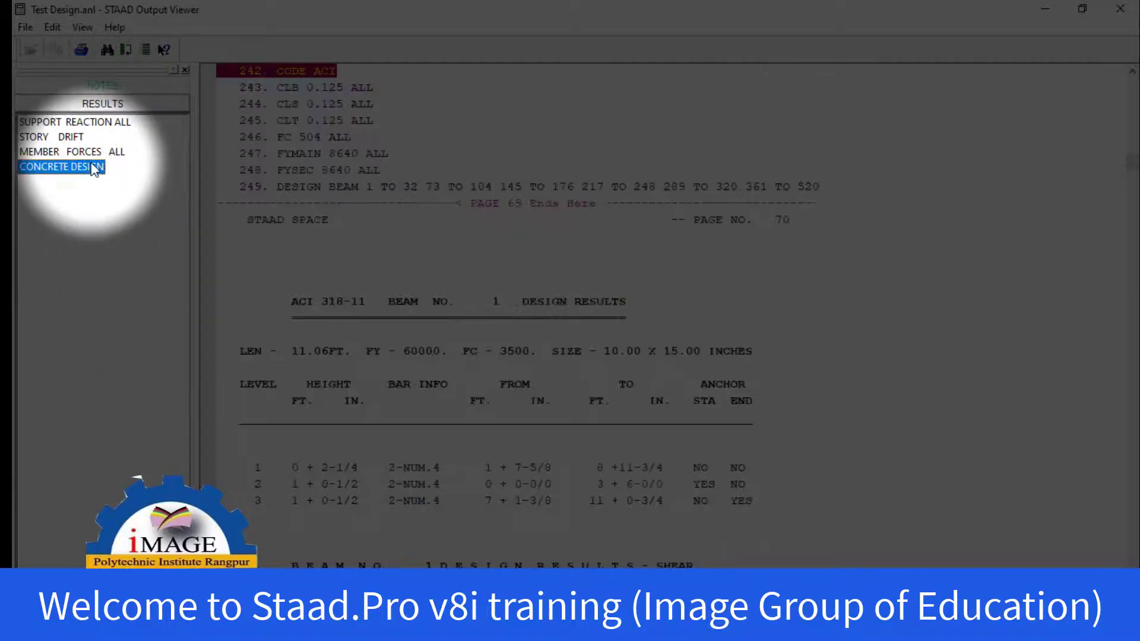
pyautogui.scroll(-10, 436, 367)
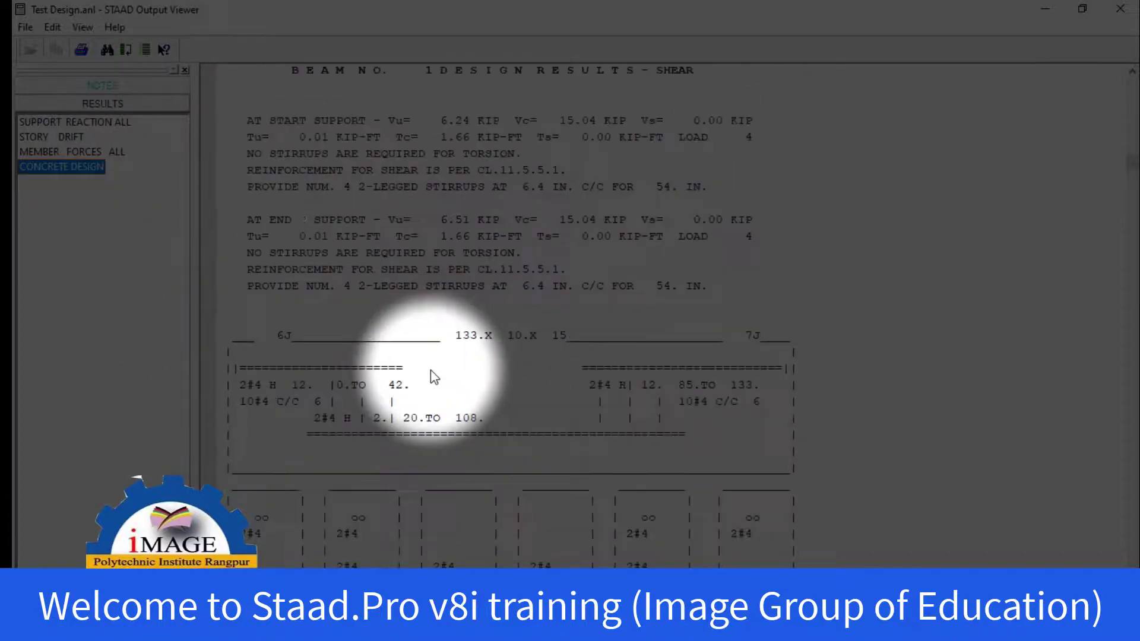
pyautogui.scroll(4, 431, 371)
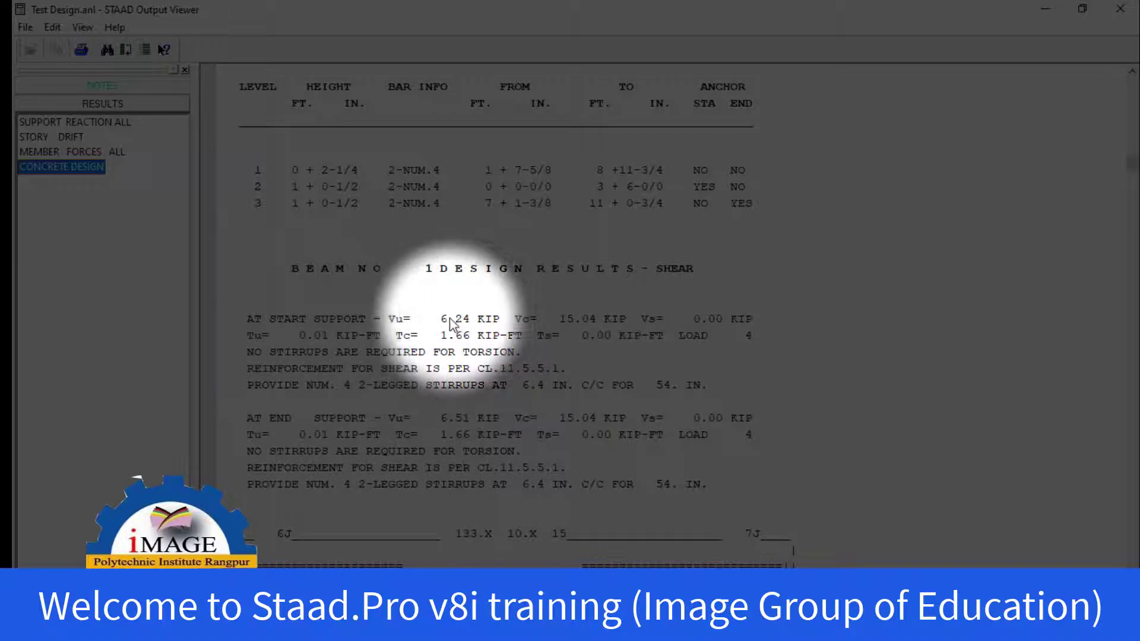
pyautogui.scroll(7, 460, 324)
pyautogui.scroll(-9, 450, 319)
pyautogui.scroll(-12, 450, 321)
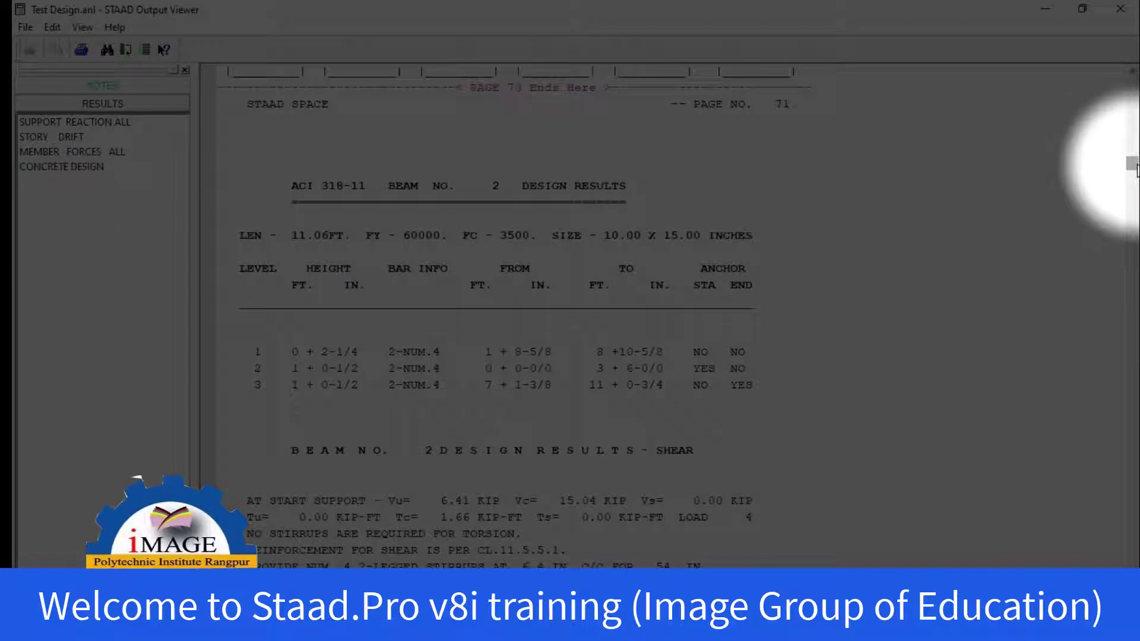
pyautogui.click(1052, 15)
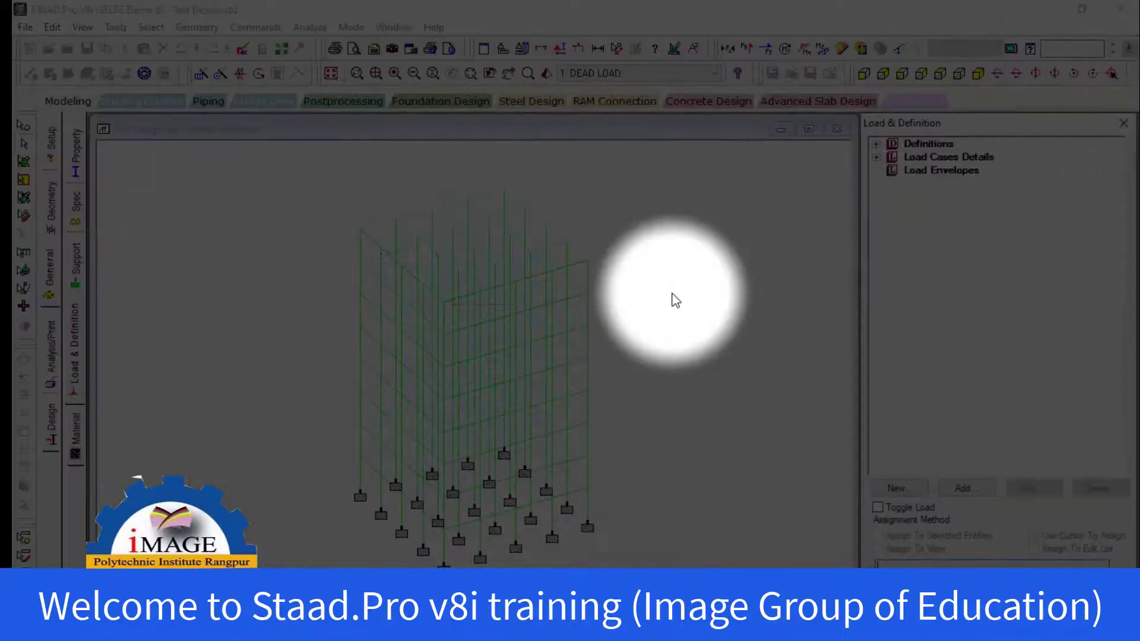
# Identify the third-storey corner column's number and search the analysis output for 335 to reach its design results.
pyautogui.doubleClick(594, 438)
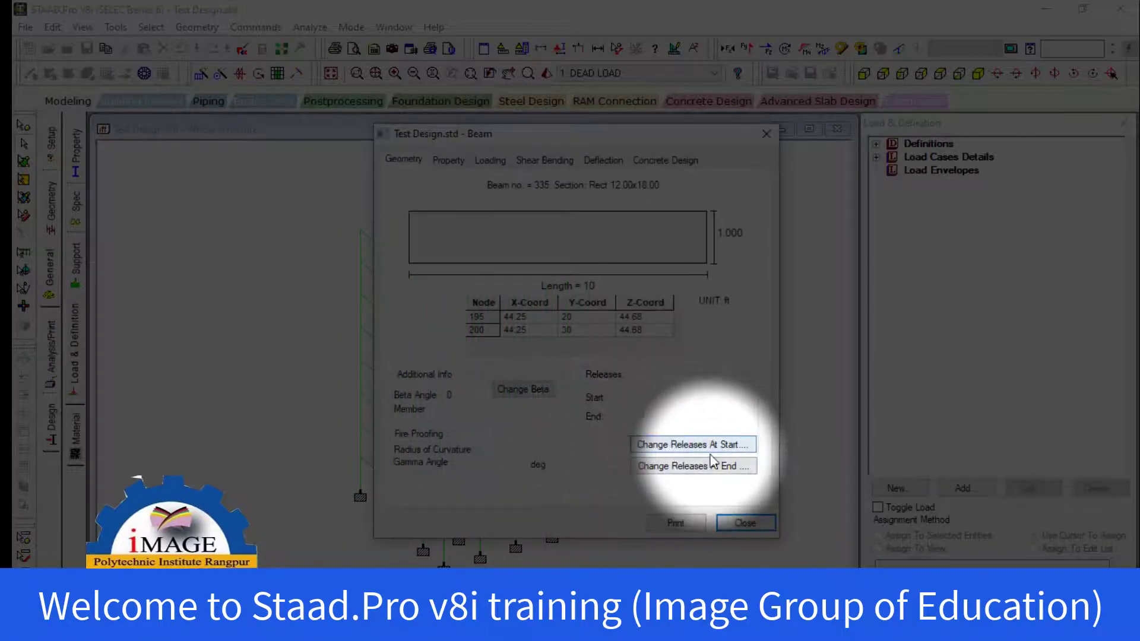
pyautogui.click(745, 523)
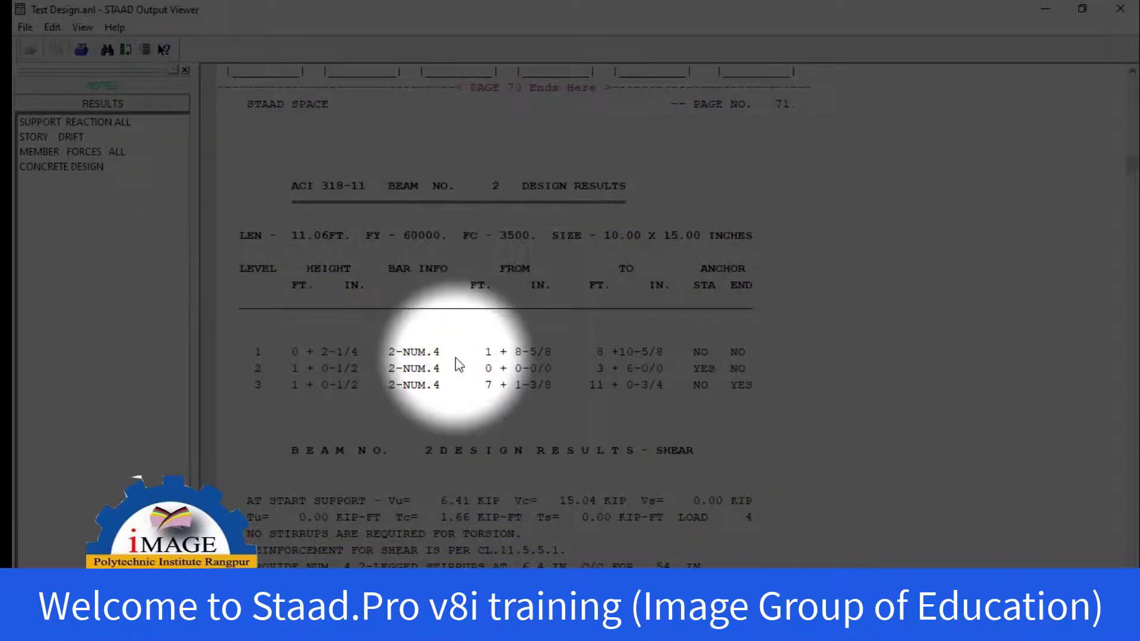
pyautogui.hotkey('ctrl', 'f')
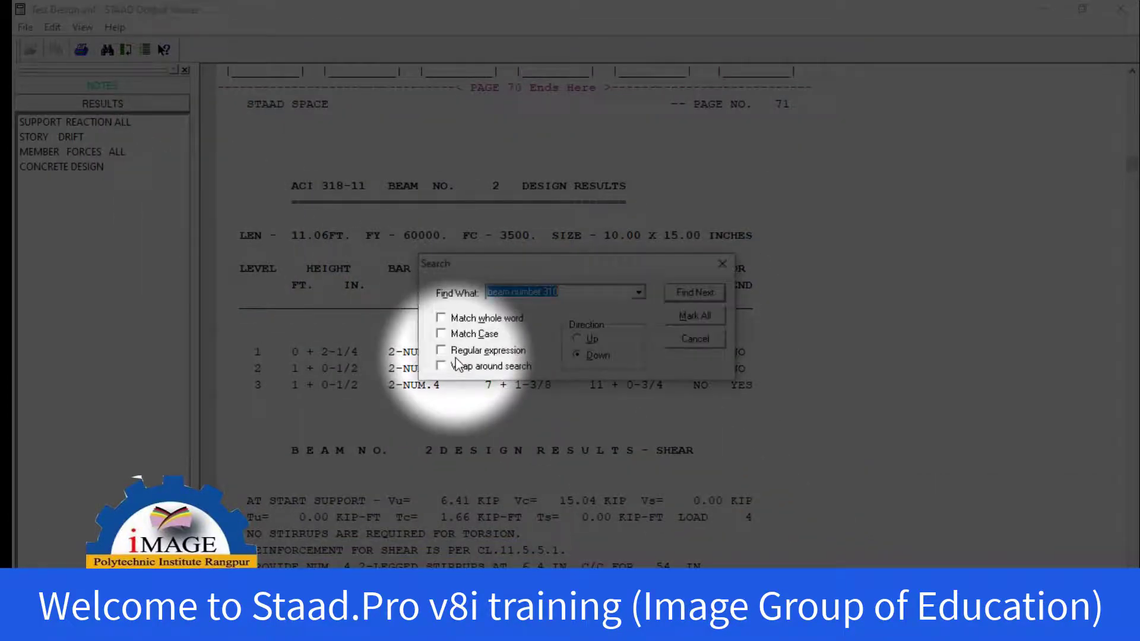
pyautogui.write('335')
pyautogui.press('Return')
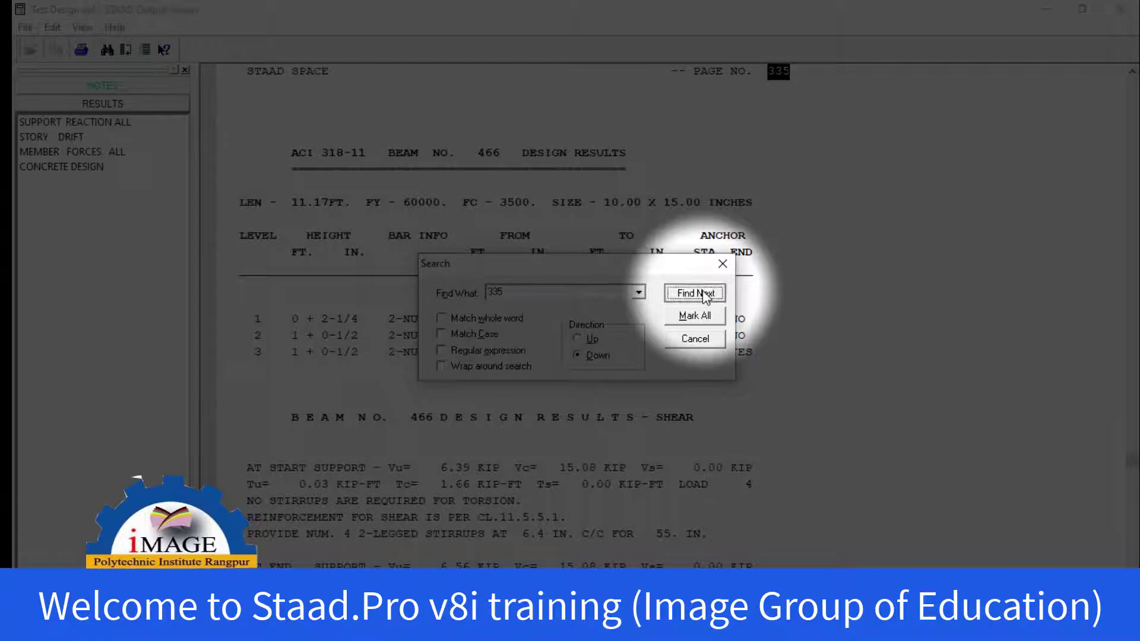
pyautogui.click(695, 293)
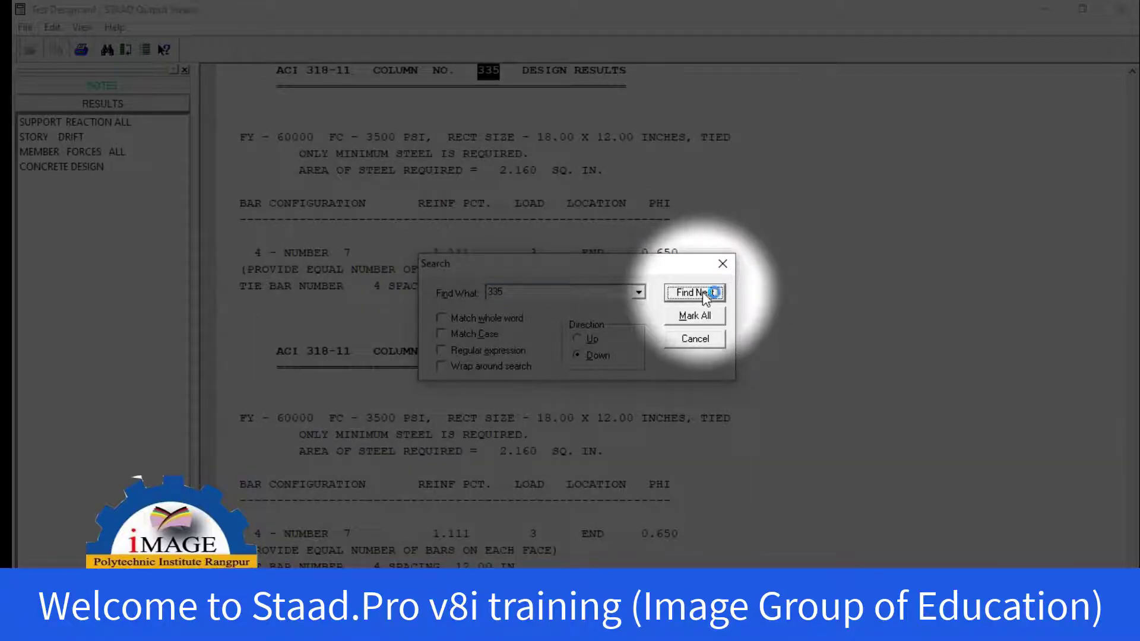
pyautogui.click(699, 342)
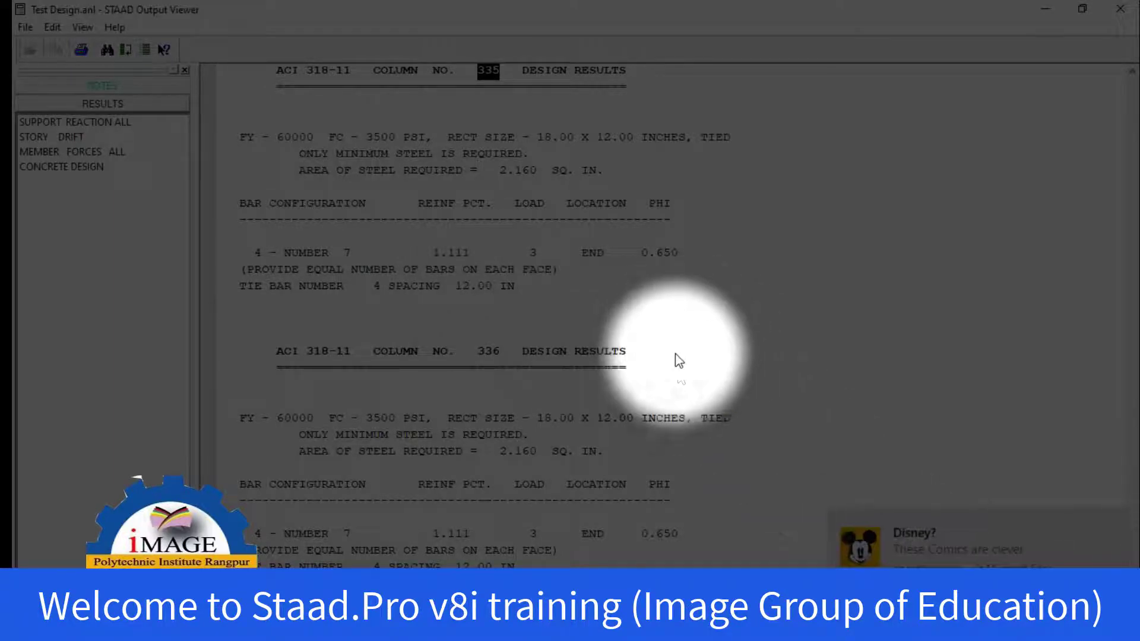
# Review the design results around column 335 in the output and close the output file.
pyautogui.scroll(4, 534, 136)
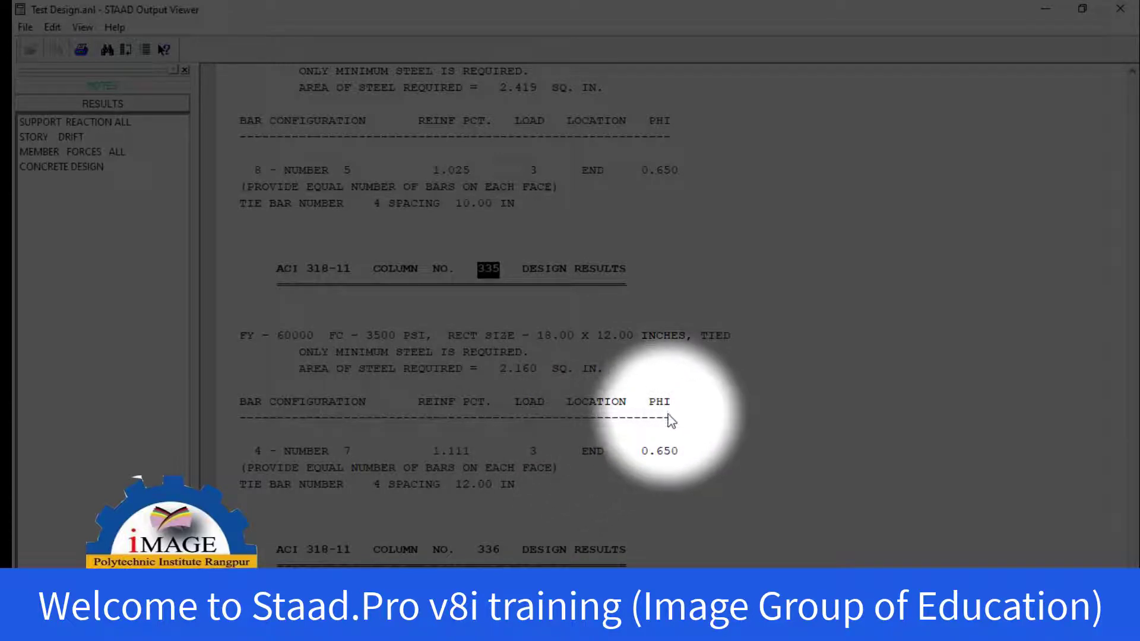
pyautogui.scroll(-5, 665, 457)
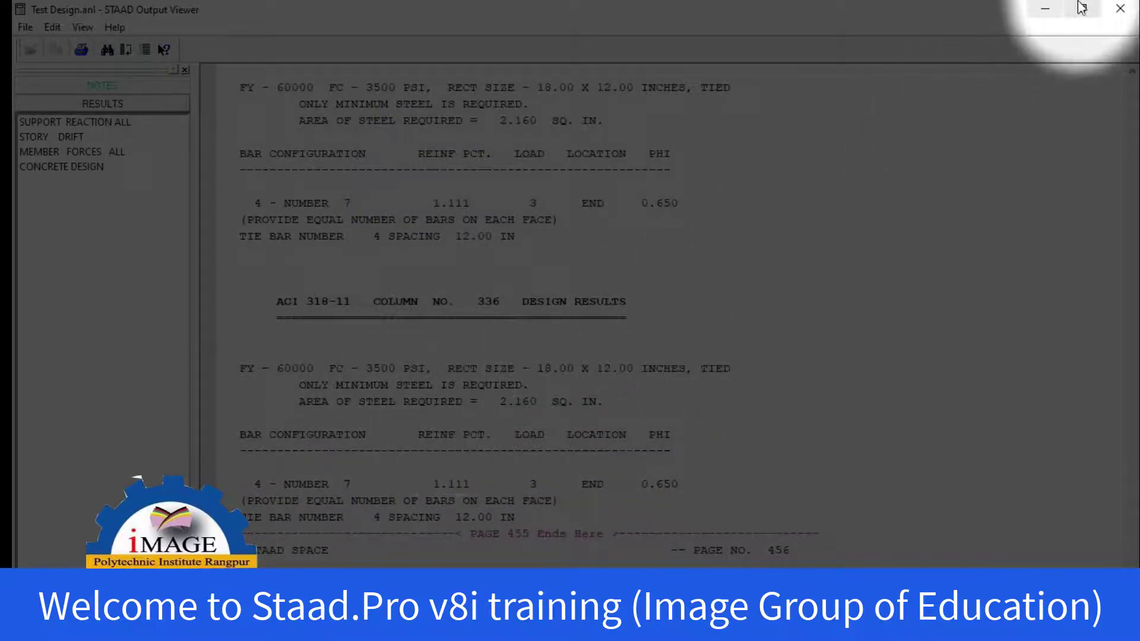
pyautogui.click(1120, 10)
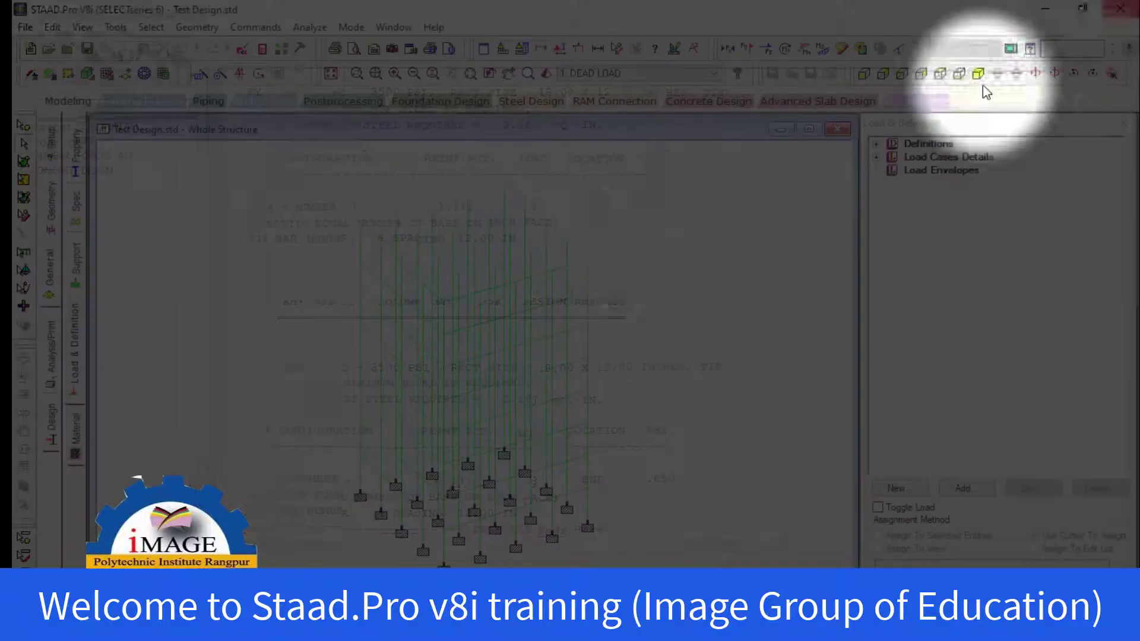
# Remove load case 3 from the load list in the input file, leaving LOAD LIST 4, and save the changes.
pyautogui.click(242, 51)
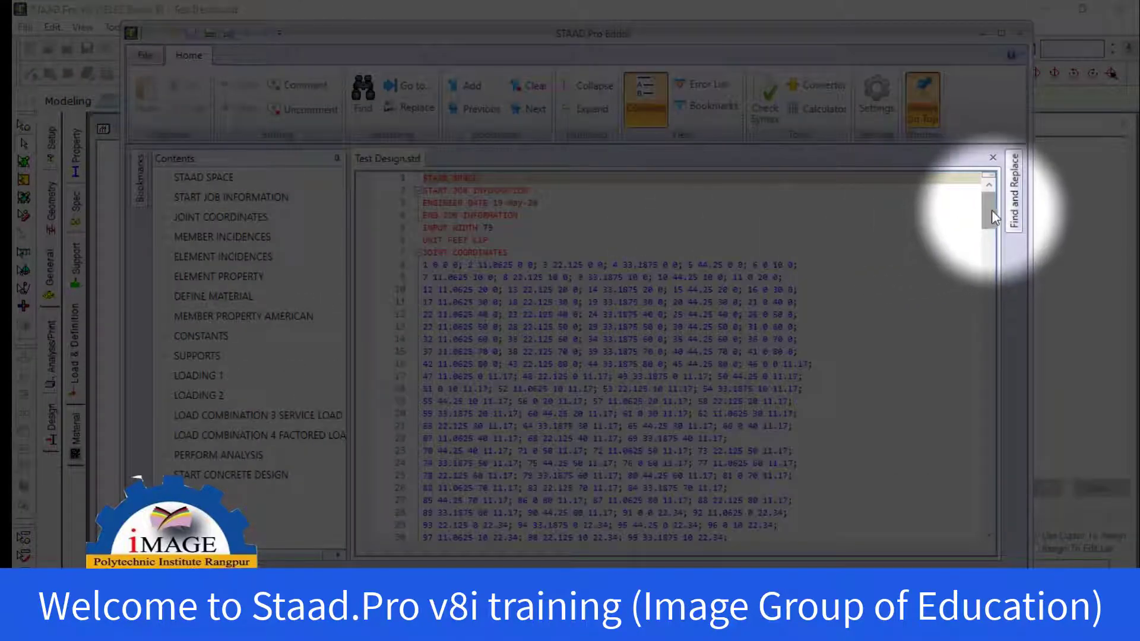
pyautogui.moveTo(991, 212); pyautogui.dragTo(1027, 485)
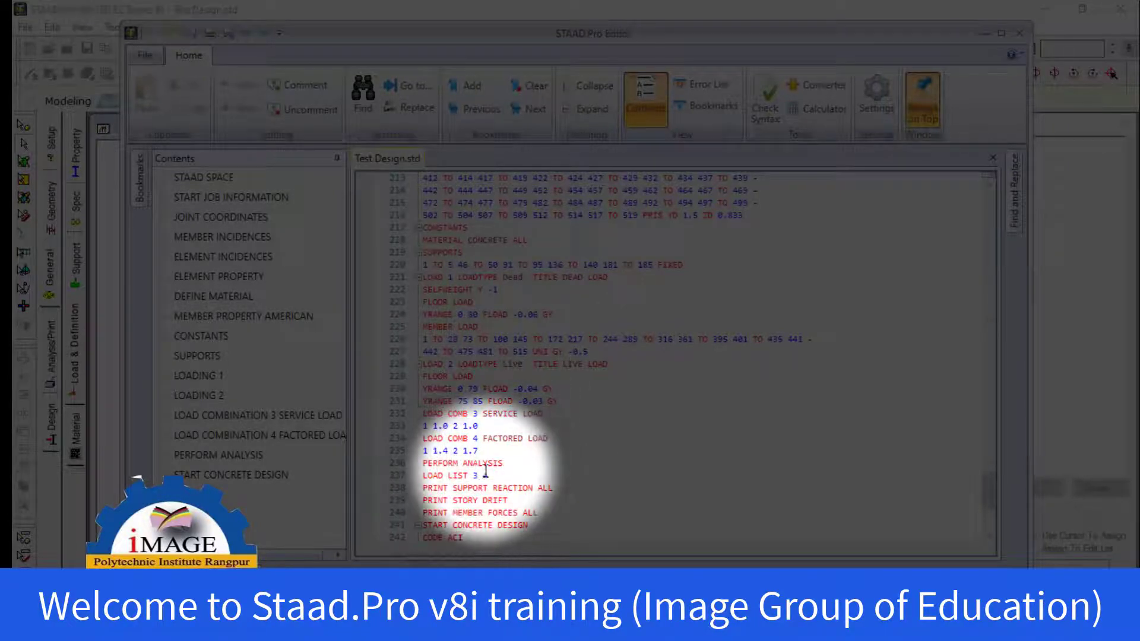
pyautogui.moveTo(488, 473); pyautogui.dragTo(472, 475)
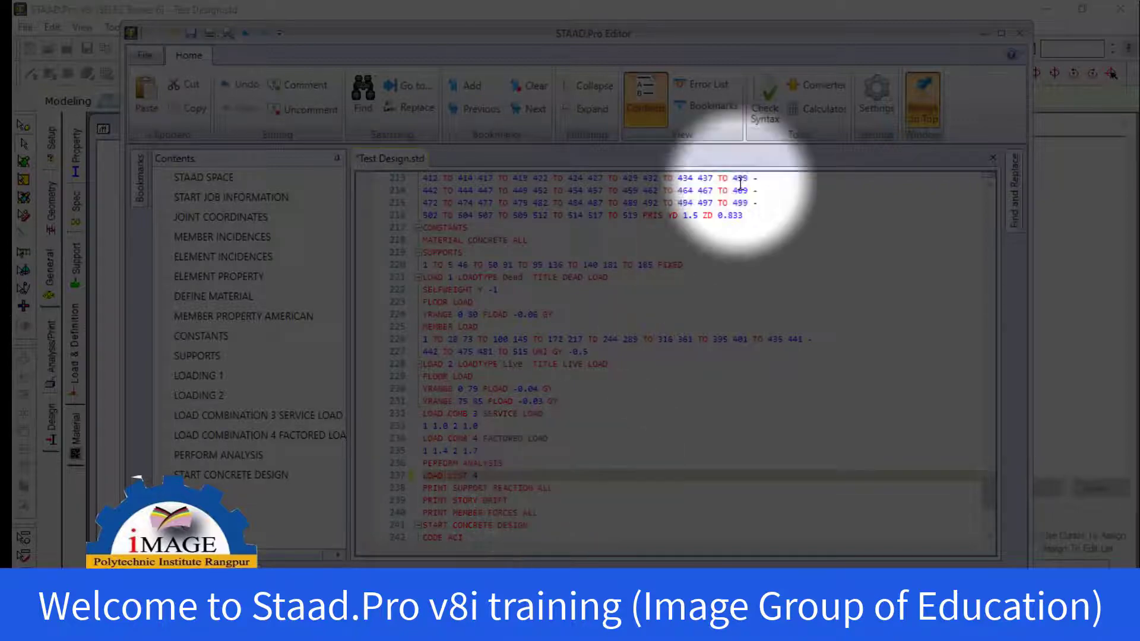
pyautogui.click(1019, 33)
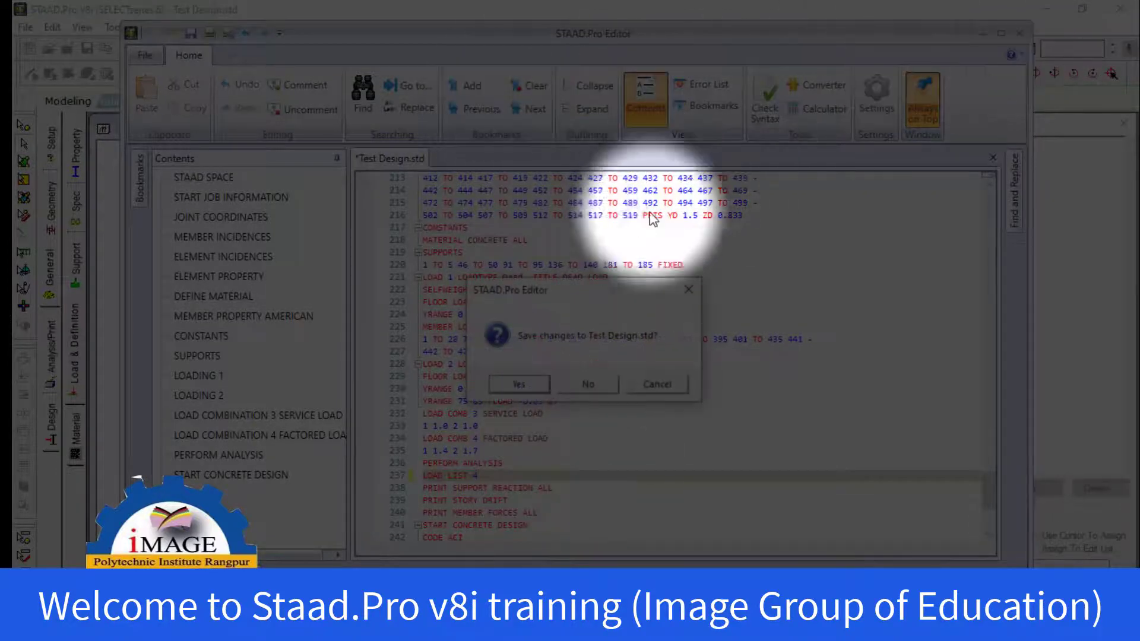
pyautogui.click(537, 383)
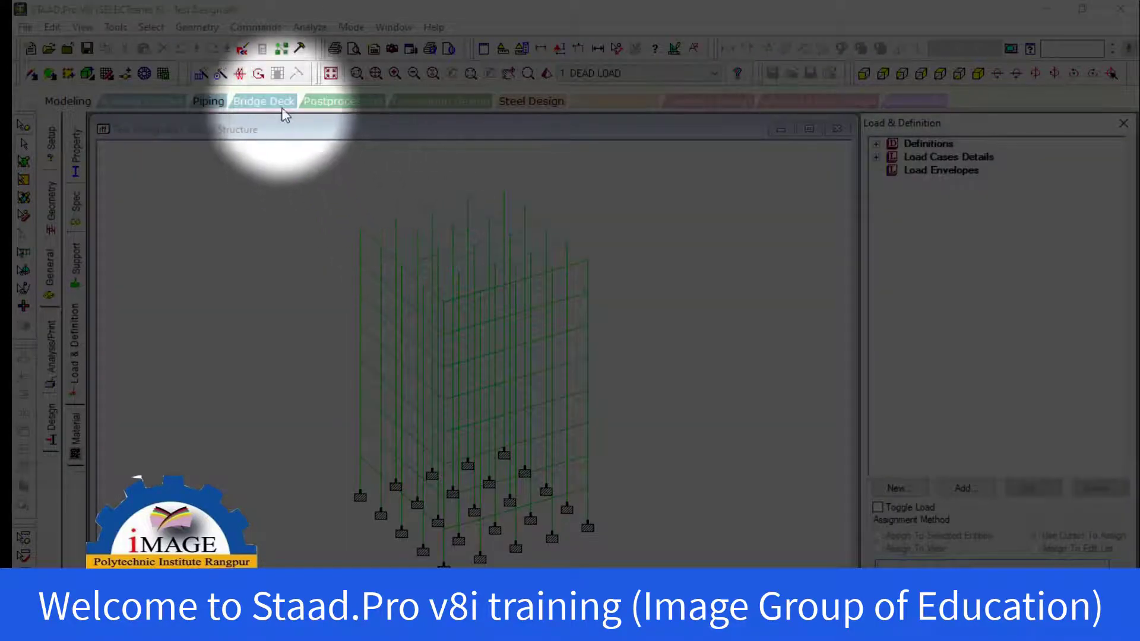
# Rerun the analysis with only load case 4 listed and dismiss the finished run.
pyautogui.click(310, 27)
pyautogui.click(333, 41)
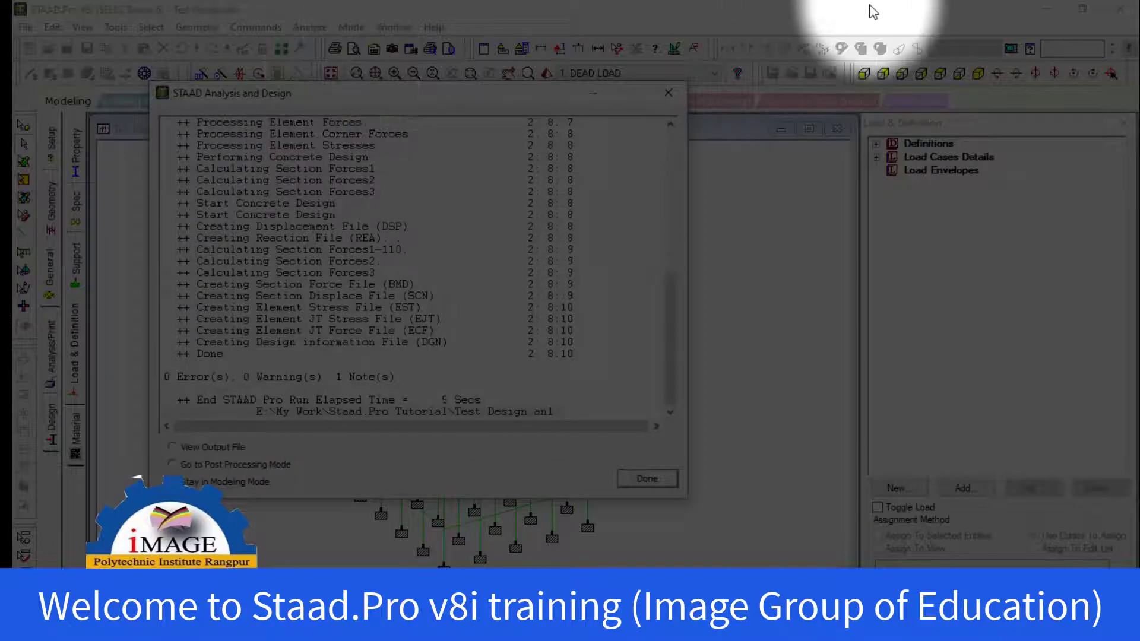
pyautogui.click(646, 478)
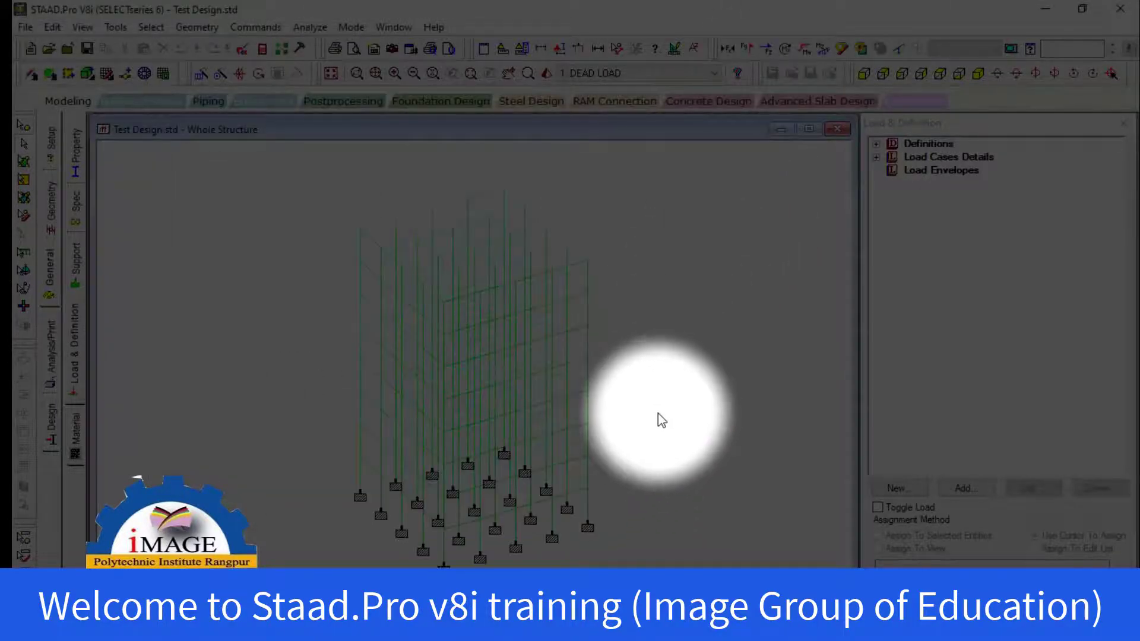
# Check the concrete design load and reinforcement of corner column 335, in the third storey.
pyautogui.doubleClick(593, 437)
pyautogui.click(664, 159)
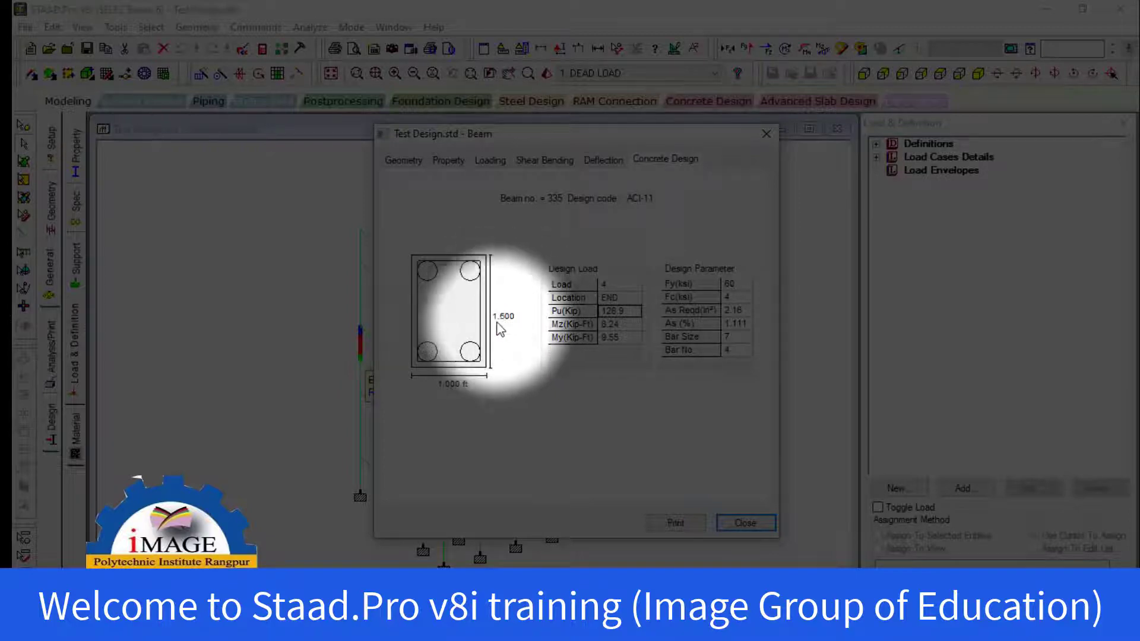
pyautogui.click(744, 522)
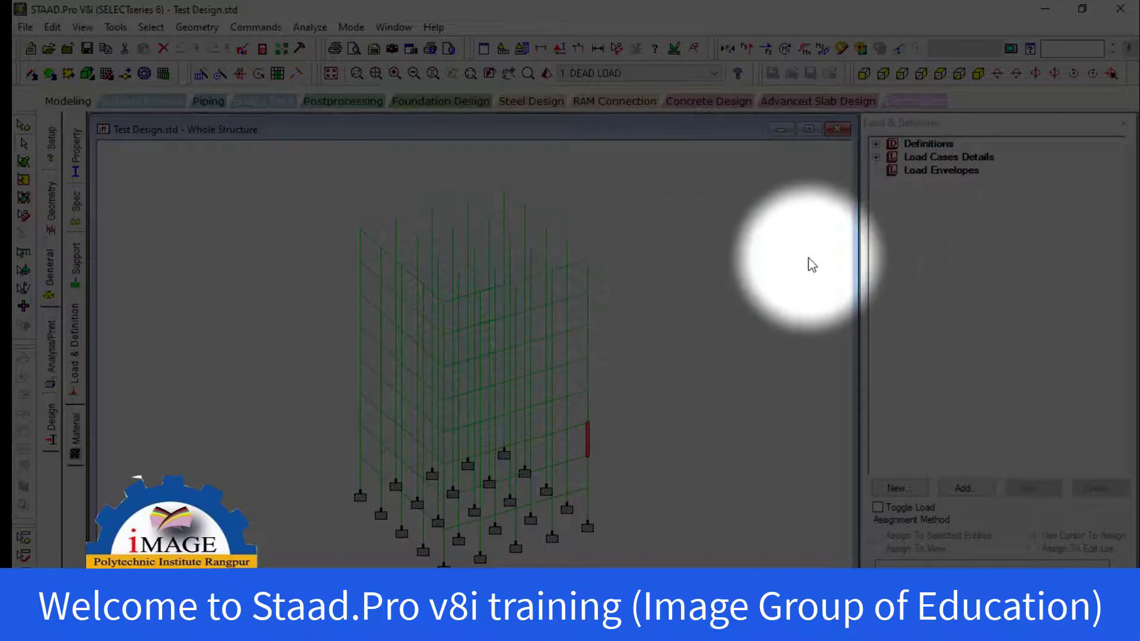
# Reduce the Rect 12.00x18.00 corner-column section to a ZD of 1 ft and apply it to its columns.
pyautogui.click(74, 155)
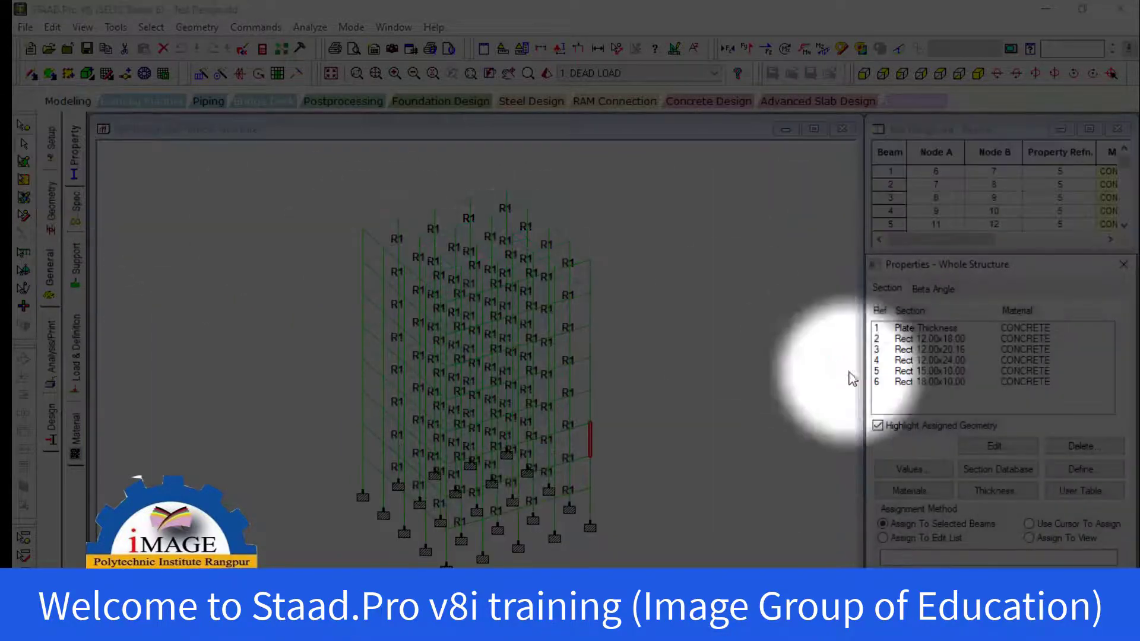
pyautogui.doubleClick(933, 339)
pyautogui.click(661, 308)
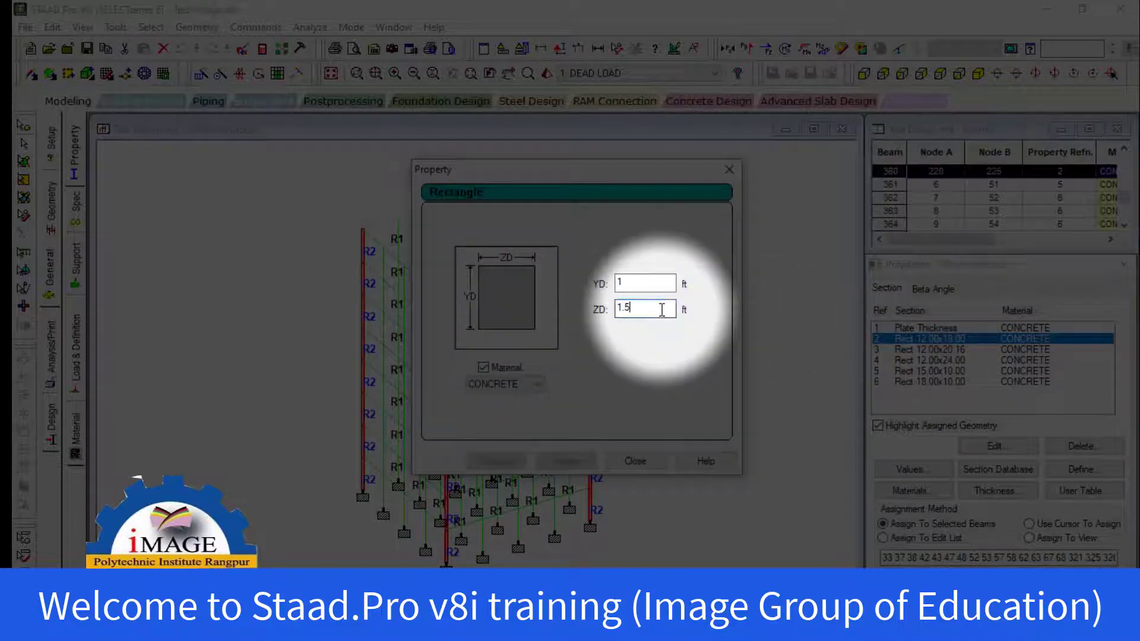
pyautogui.press('BackSpace')
pyautogui.press('BackSpace')
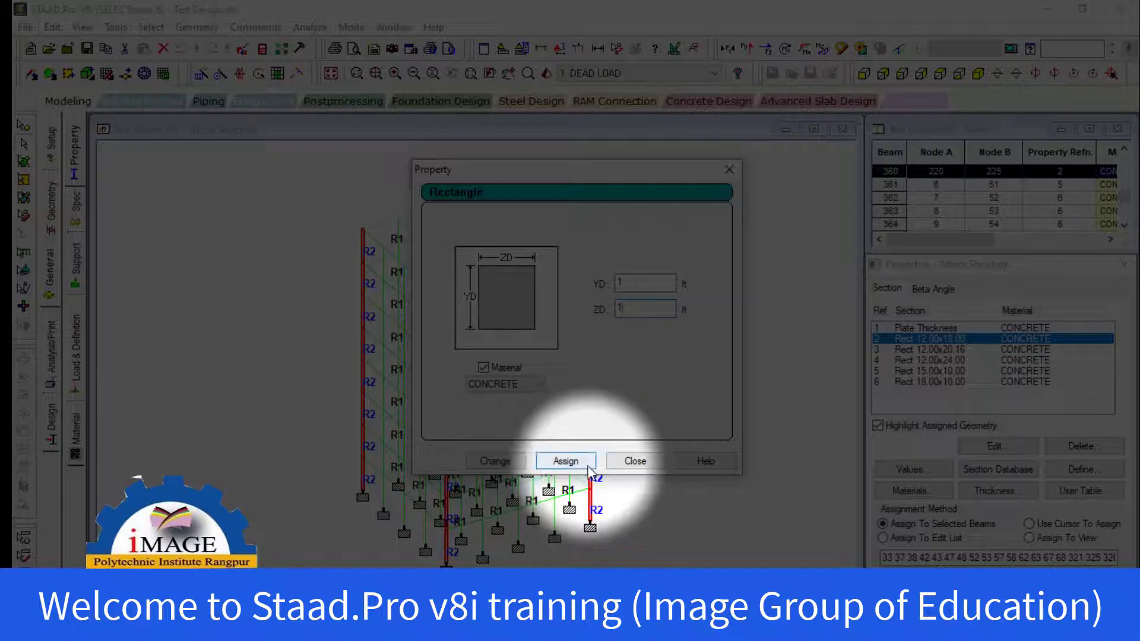
pyautogui.click(564, 460)
pyautogui.click(629, 362)
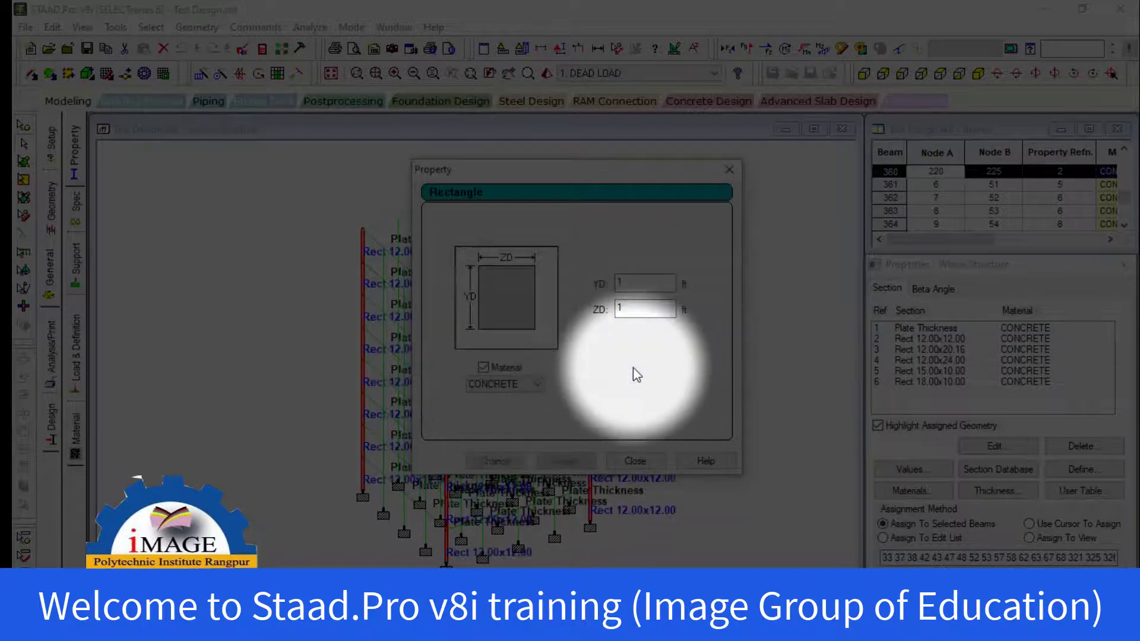
pyautogui.click(650, 459)
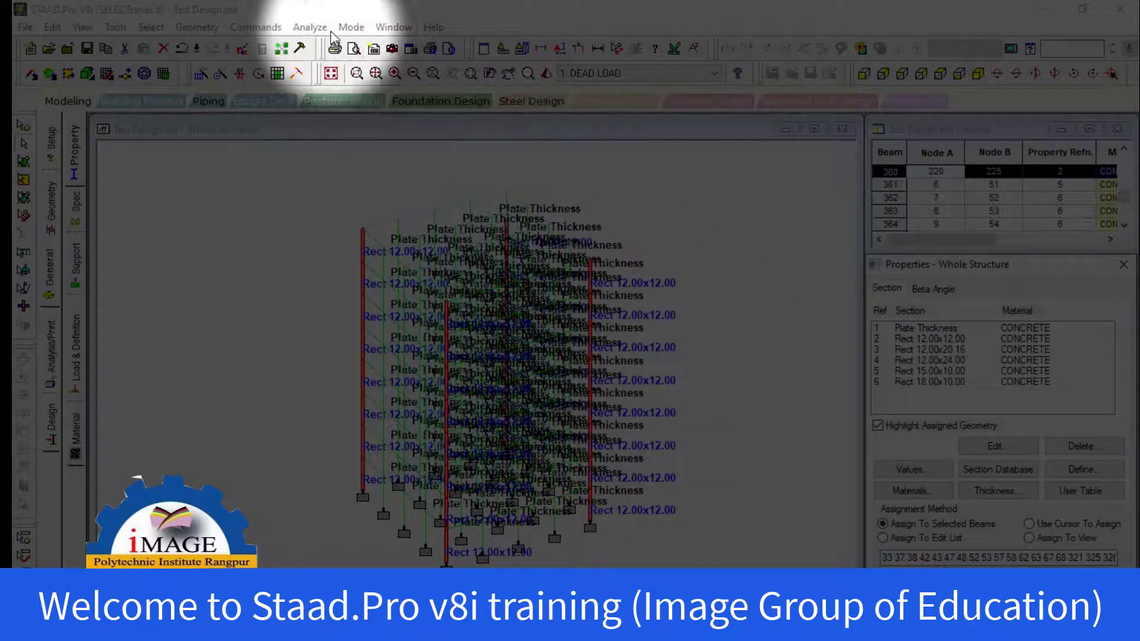
# Rerun the analysis with the 12x12 corner columns and dismiss the finished run.
pyautogui.click(310, 27)
pyautogui.click(323, 46)
pyautogui.click(472, 346)
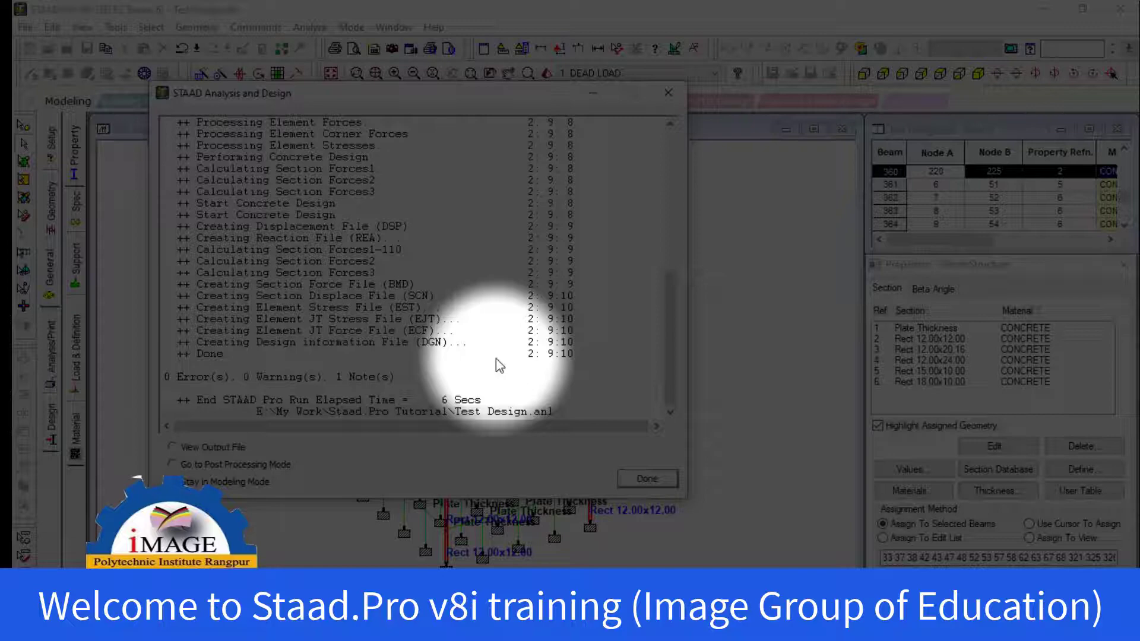
pyautogui.click(663, 478)
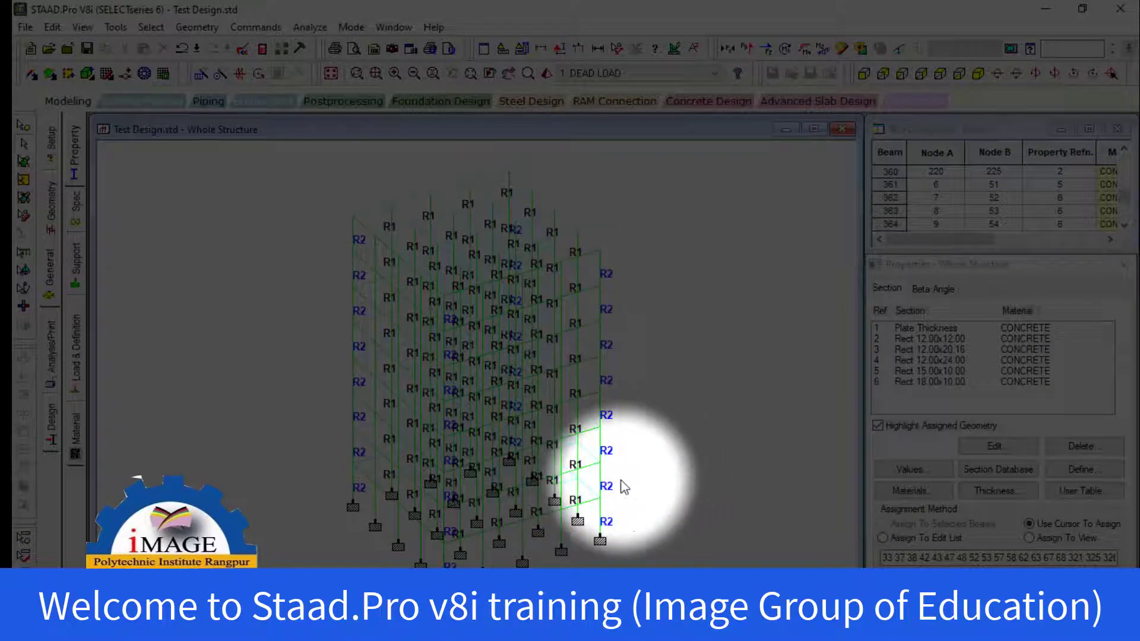
# Check the concrete design load and reinforcement of third-storey corner column 335 with its 12x12 section.
pyautogui.scroll(1, 622, 479)
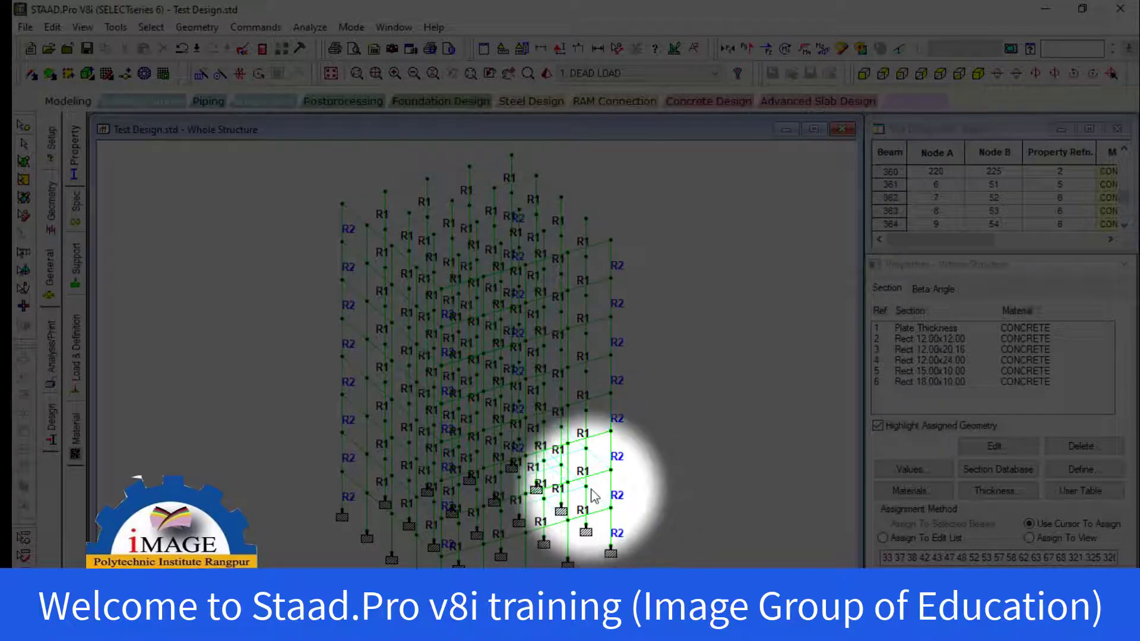
pyautogui.doubleClick(618, 457)
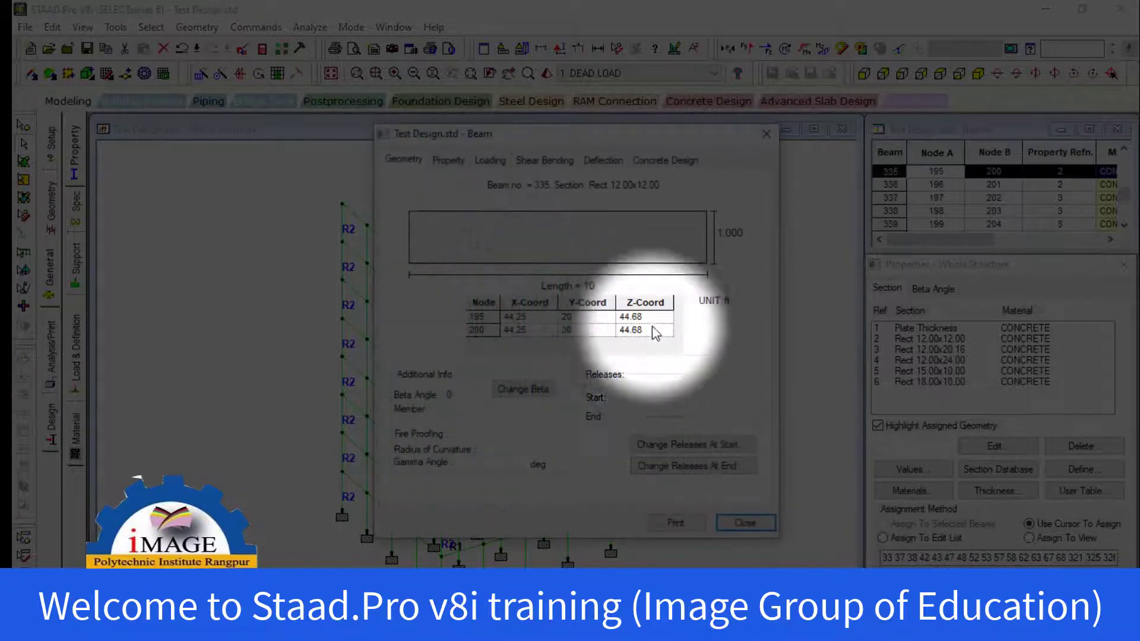
pyautogui.click(664, 160)
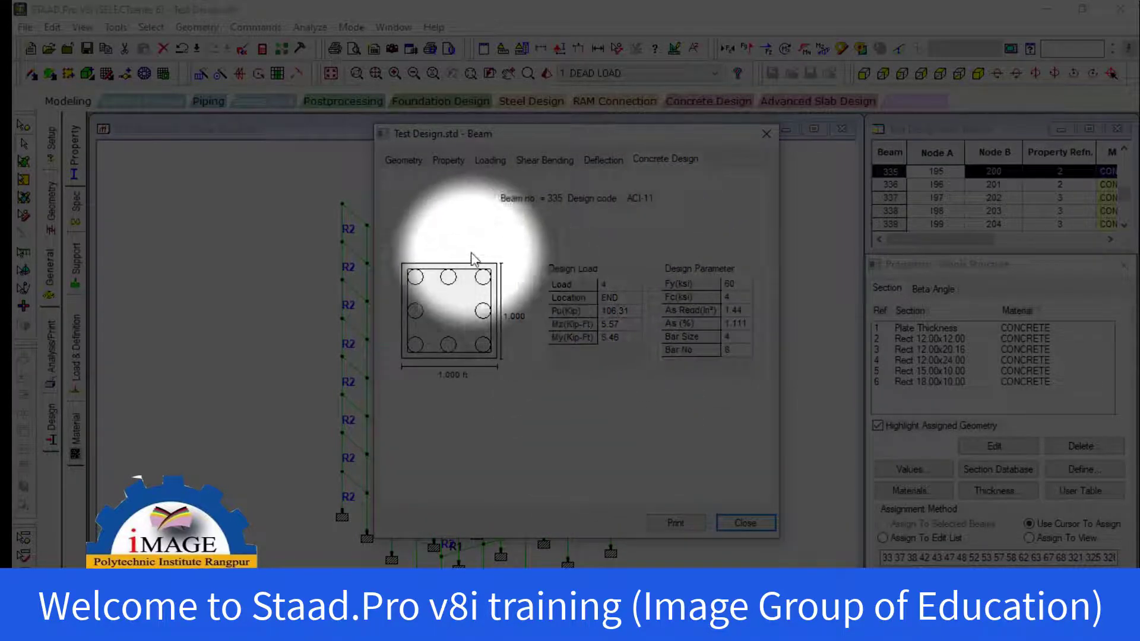
pyautogui.click(617, 284)
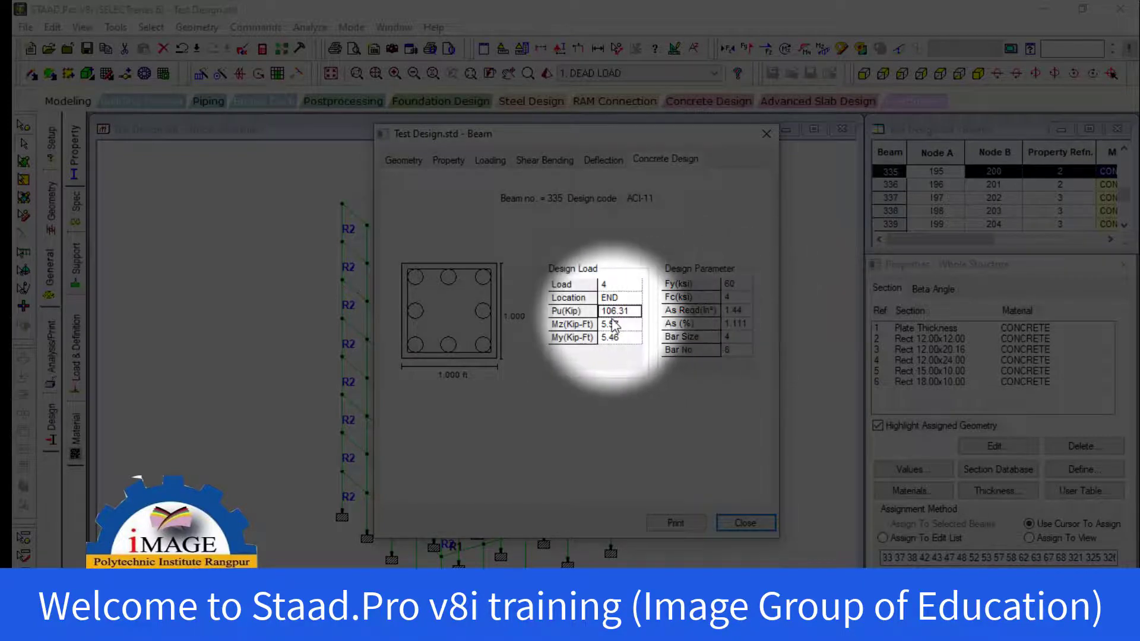
pyautogui.click(745, 522)
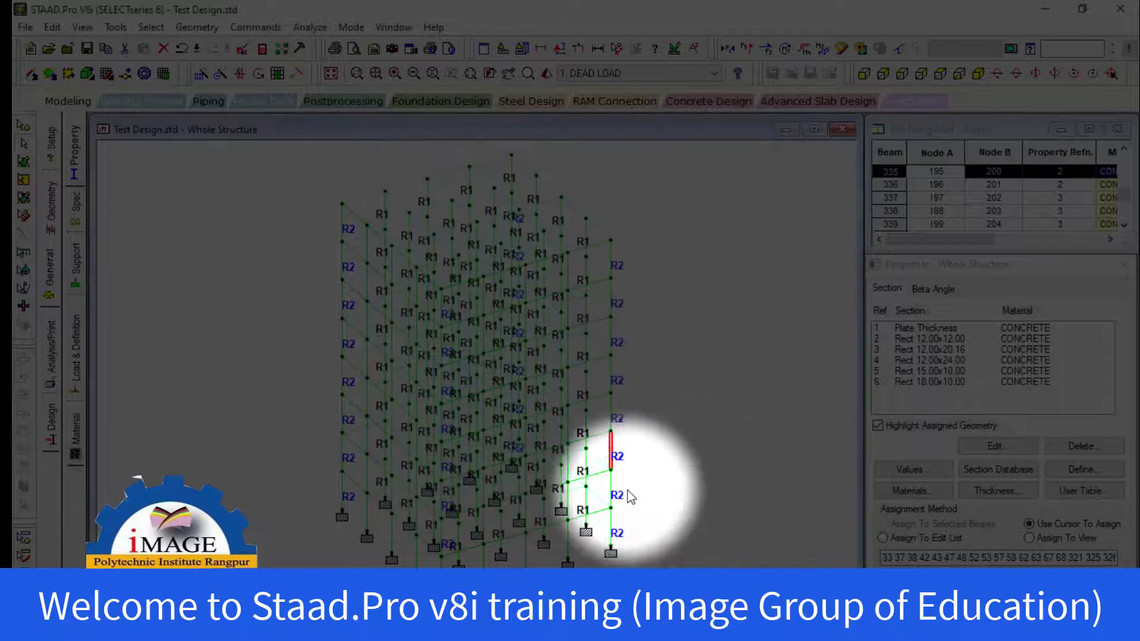
# Select the building's central column line in plan and isolate it in the isometric view.
pyautogui.scroll(2, 421, 510)
pyautogui.scroll(1, 424, 458)
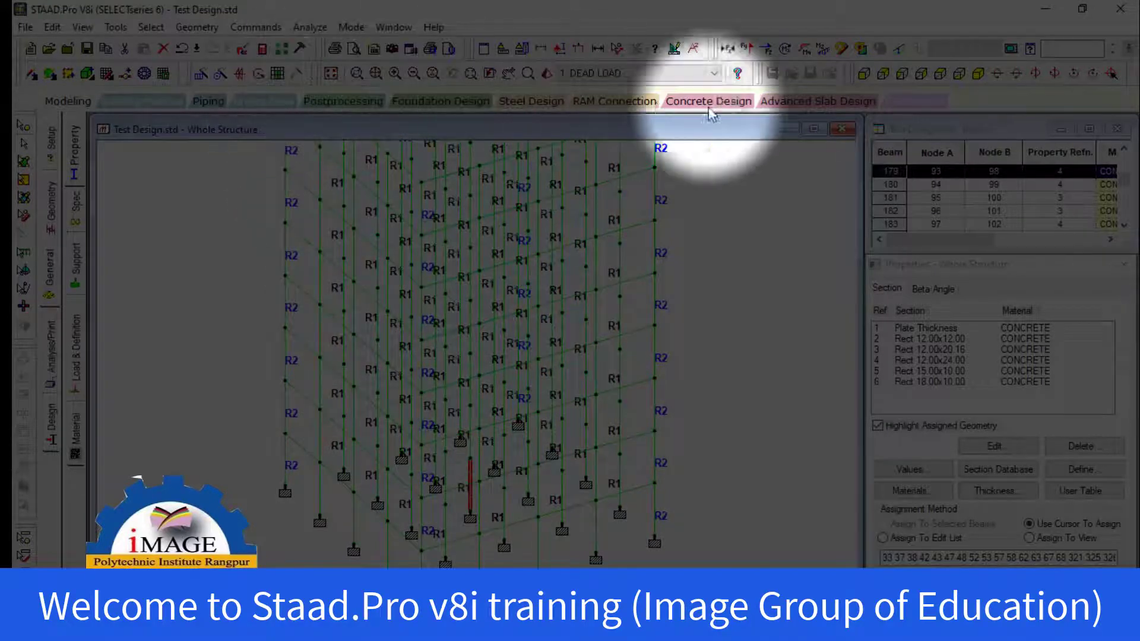
pyautogui.click(938, 75)
pyautogui.scroll(-2, 542, 369)
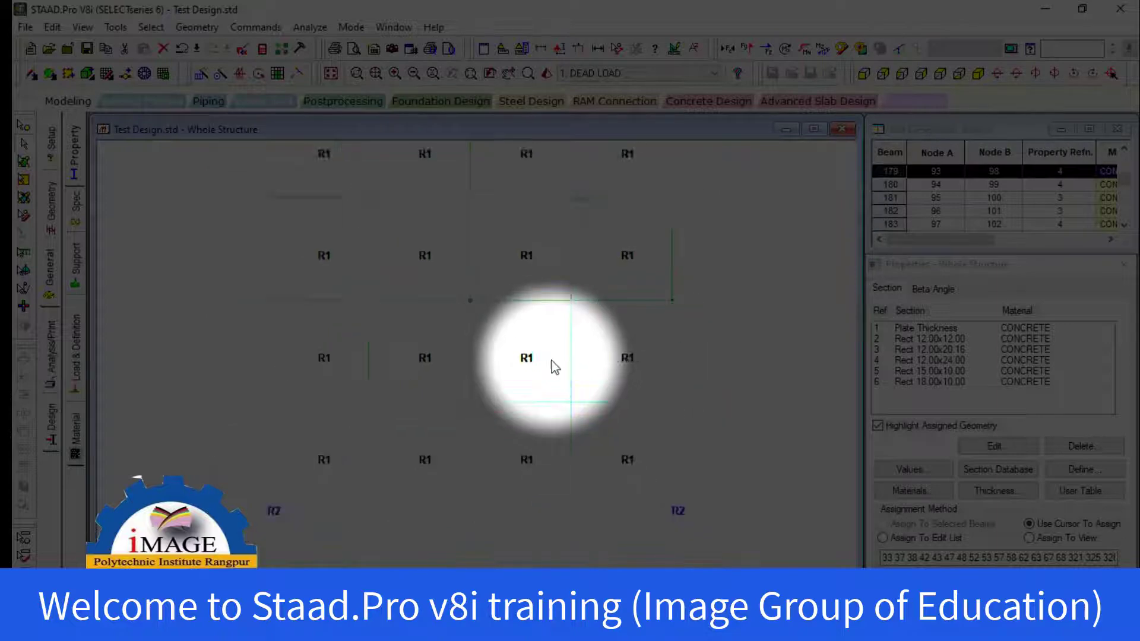
pyautogui.moveTo(442, 277); pyautogui.dragTo(494, 331)
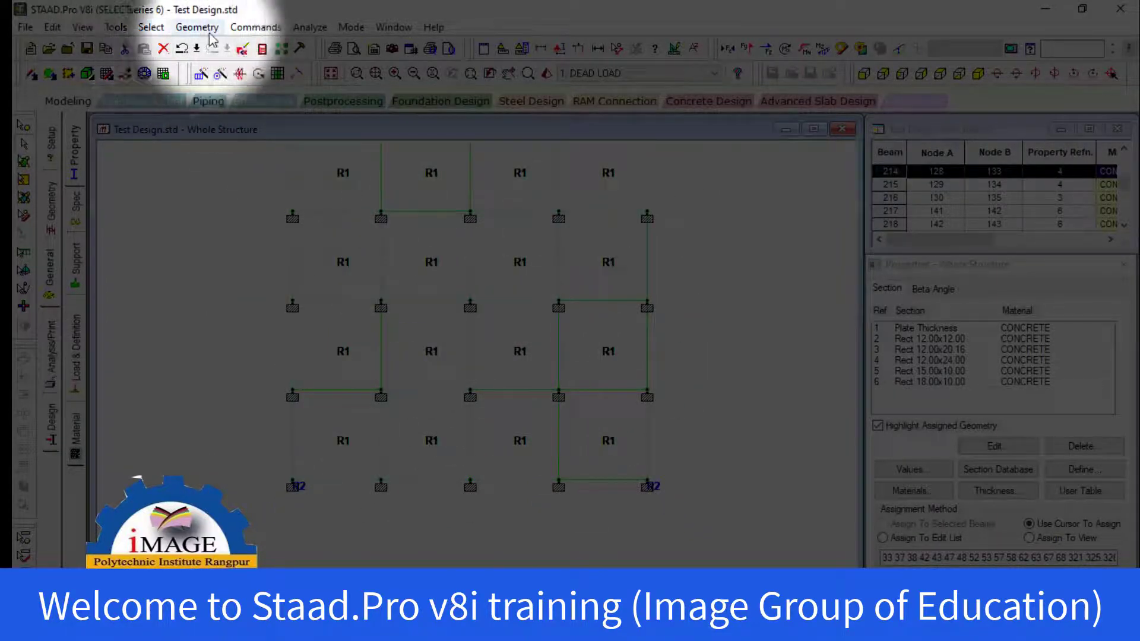
pyautogui.click(82, 27)
pyautogui.click(105, 78)
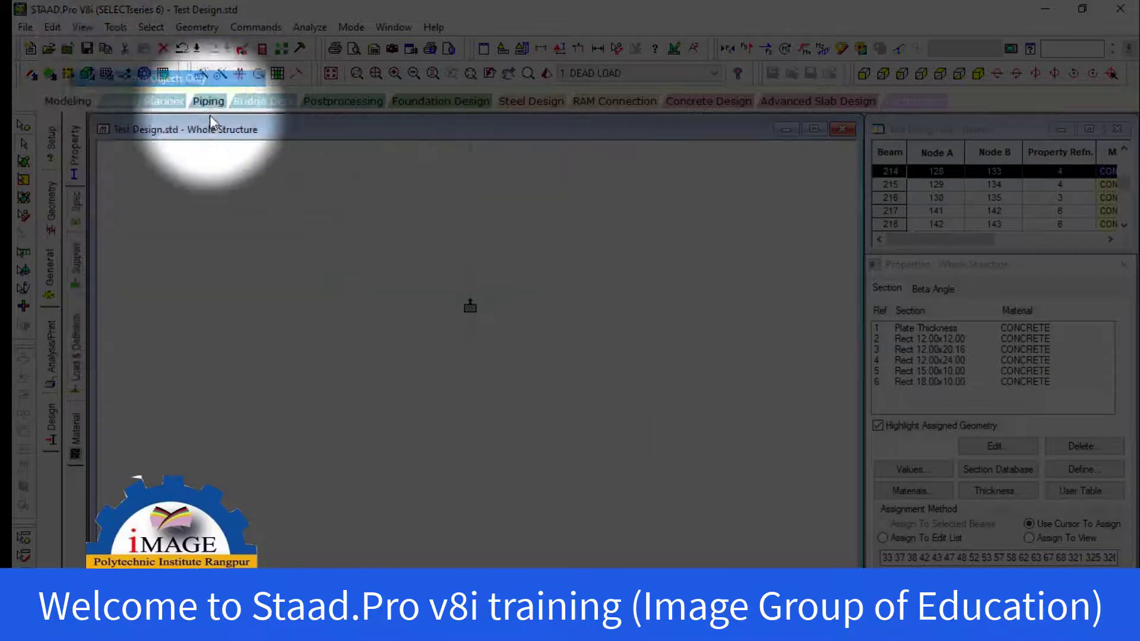
pyautogui.moveTo(461, 257); pyautogui.dragTo(471, 354, button='middle')
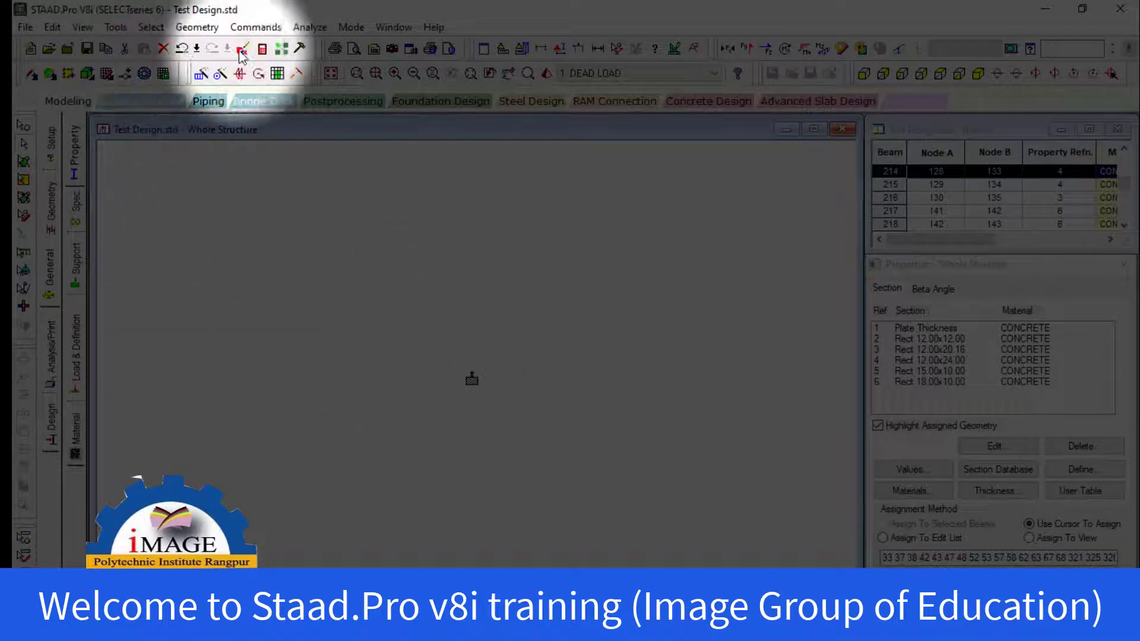
pyautogui.click(331, 75)
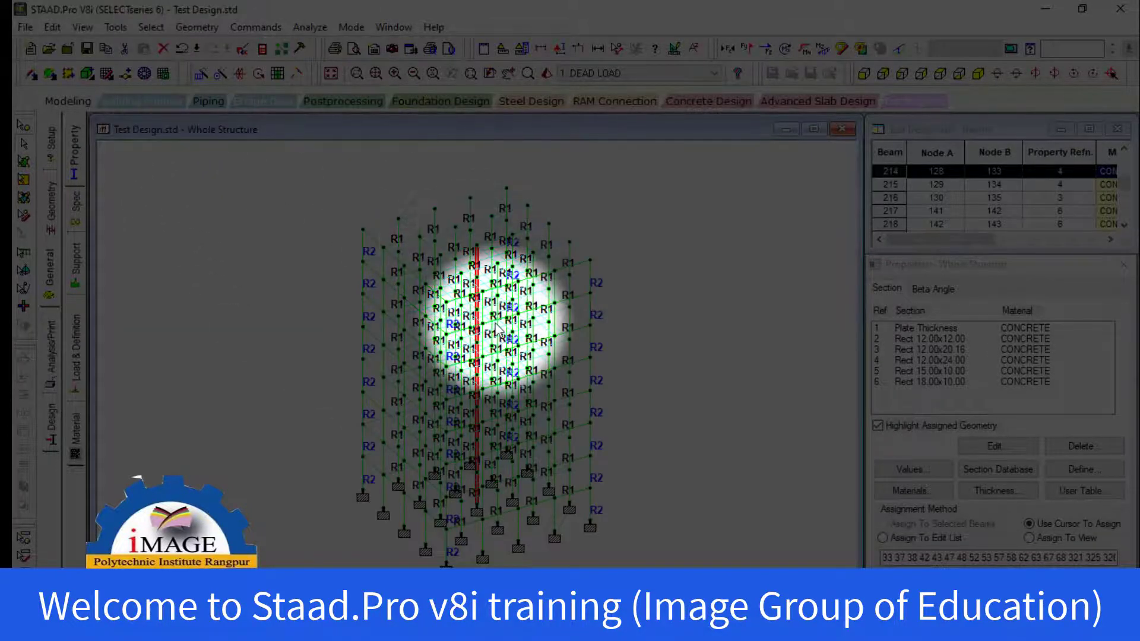
pyautogui.click(82, 27)
pyautogui.click(107, 79)
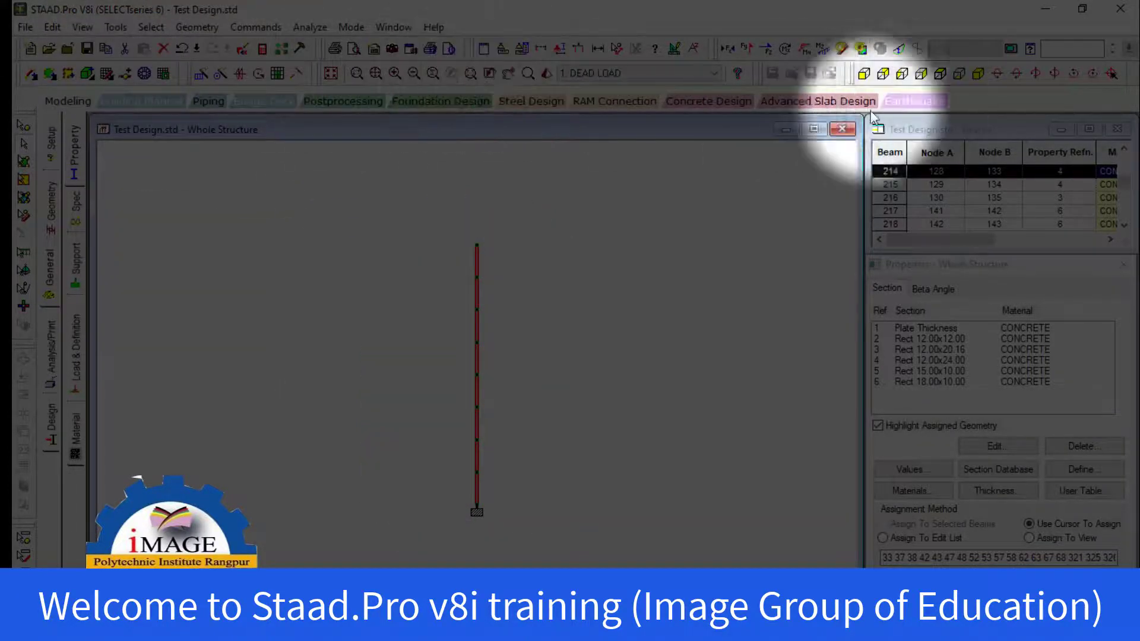
# Check the concrete design load and reinforcement of column 189, the third-storey segment of the central column line.
pyautogui.click(573, 347)
pyautogui.scroll(2, 463, 438)
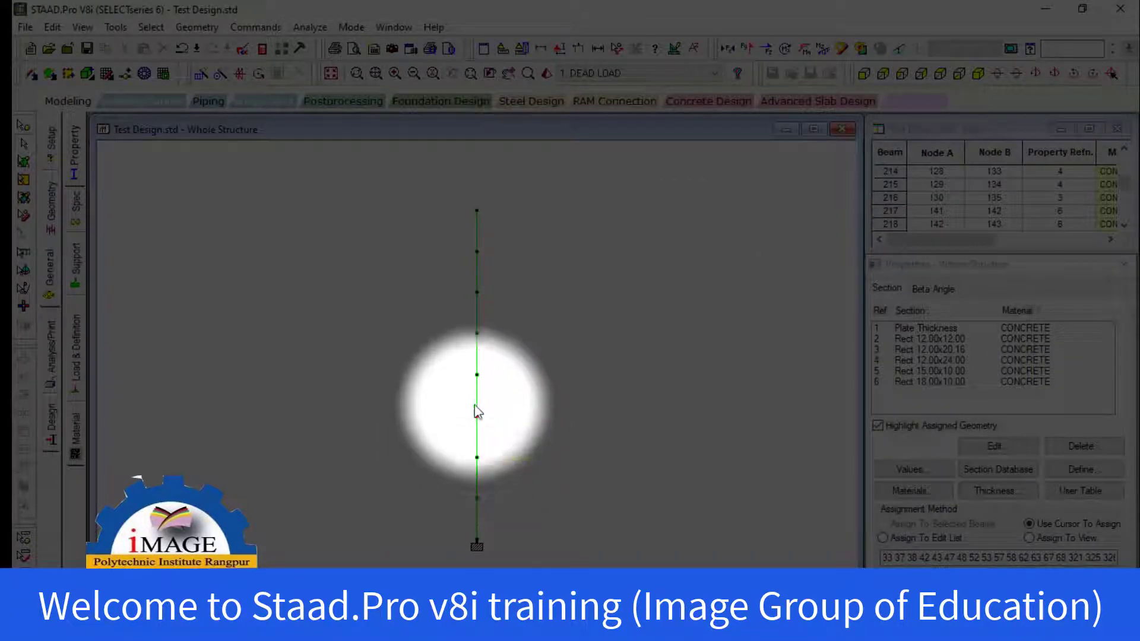
pyautogui.doubleClick(480, 441)
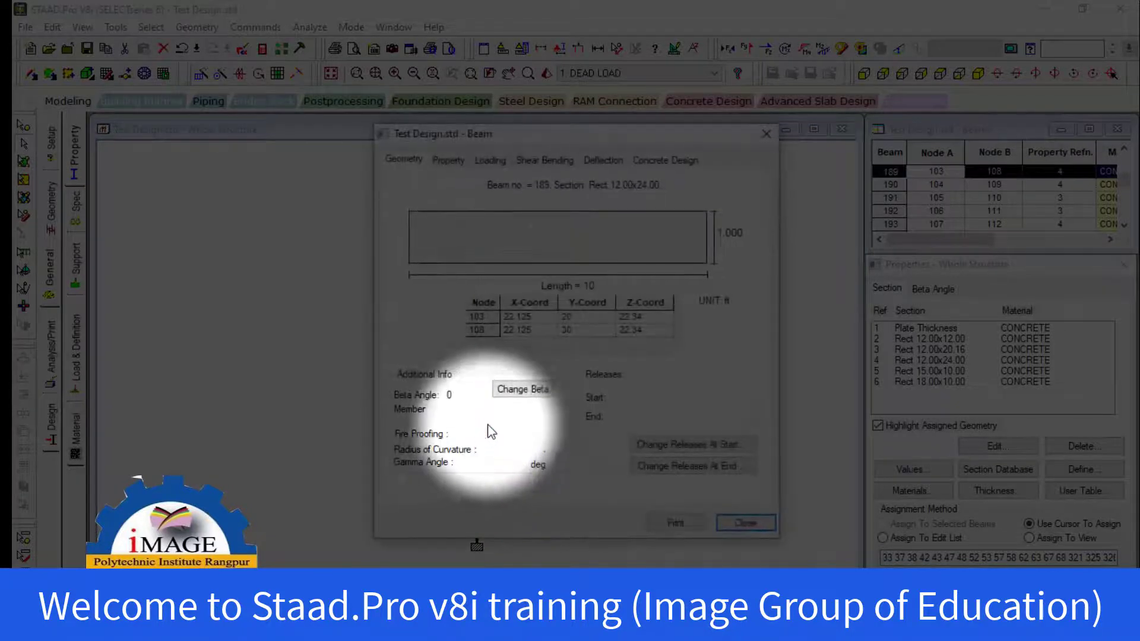
pyautogui.click(664, 166)
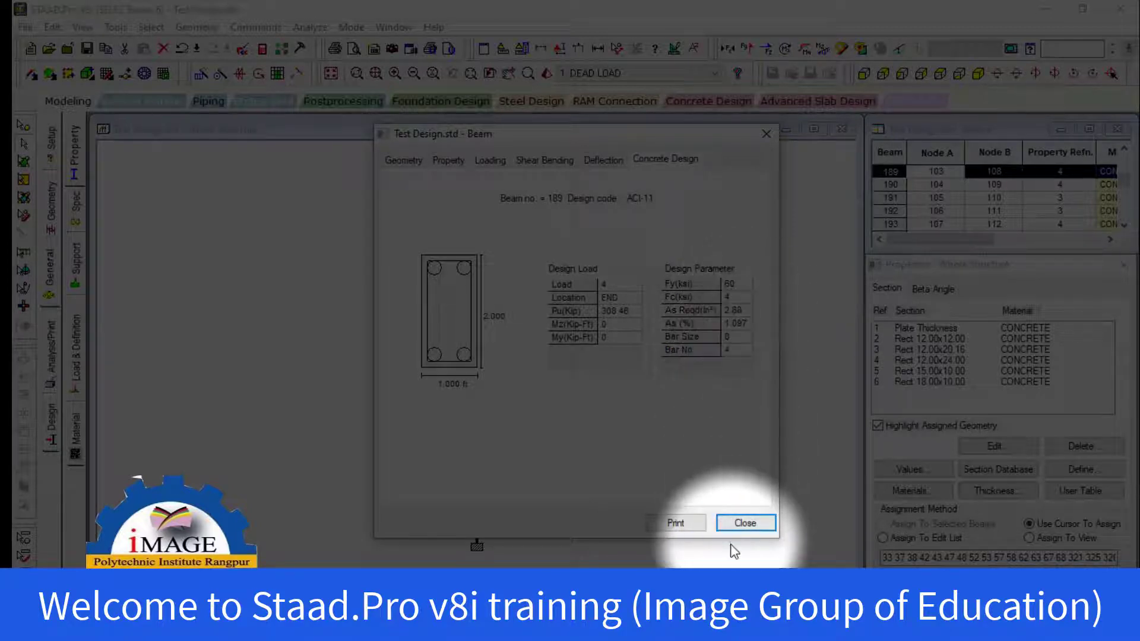
pyautogui.click(744, 522)
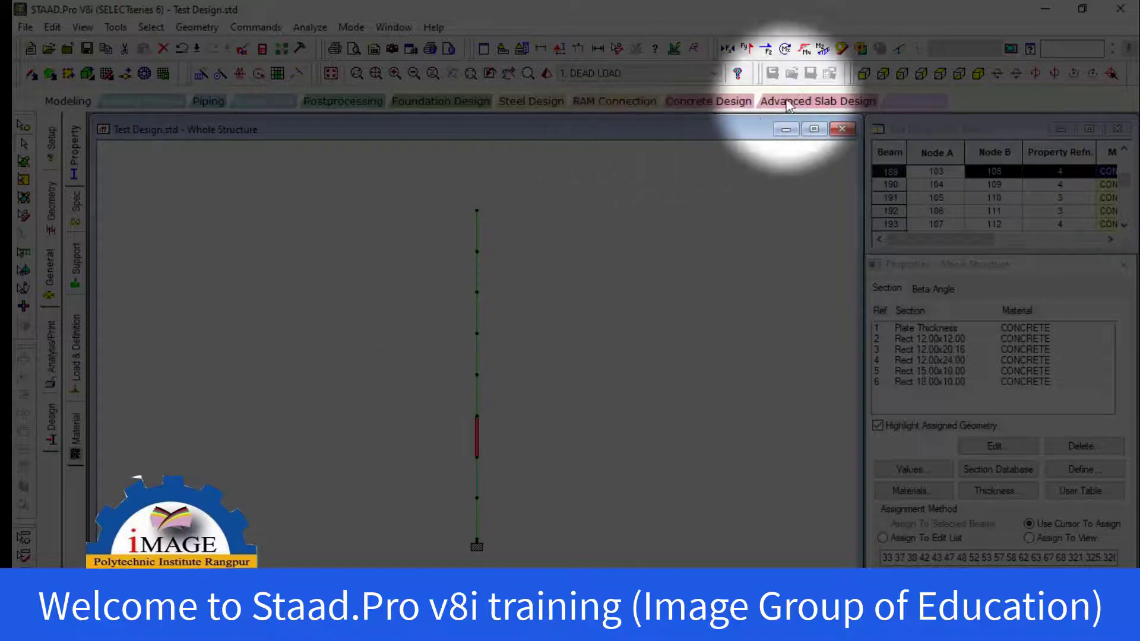
# Restore the whole structure and examine the column layout in plan and isometric views.
pyautogui.click(330, 73)
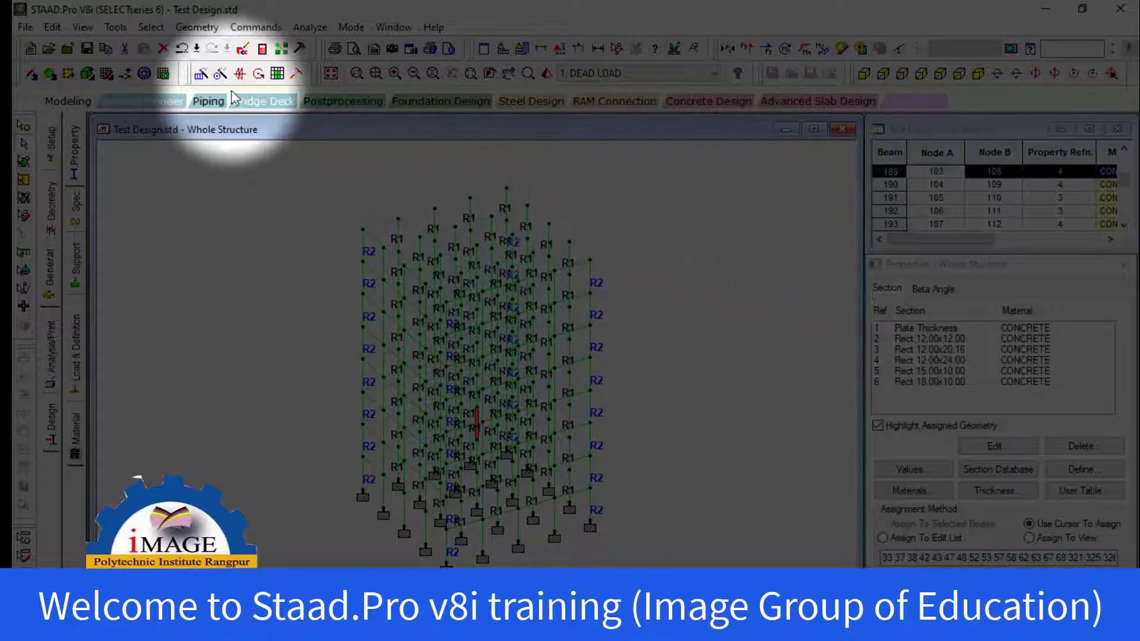
pyautogui.scroll(4, 482, 224)
pyautogui.scroll(-2, 795, 261)
pyautogui.moveTo(576, 234); pyautogui.dragTo(623, 377, button='middle')
pyautogui.scroll(3, 529, 383)
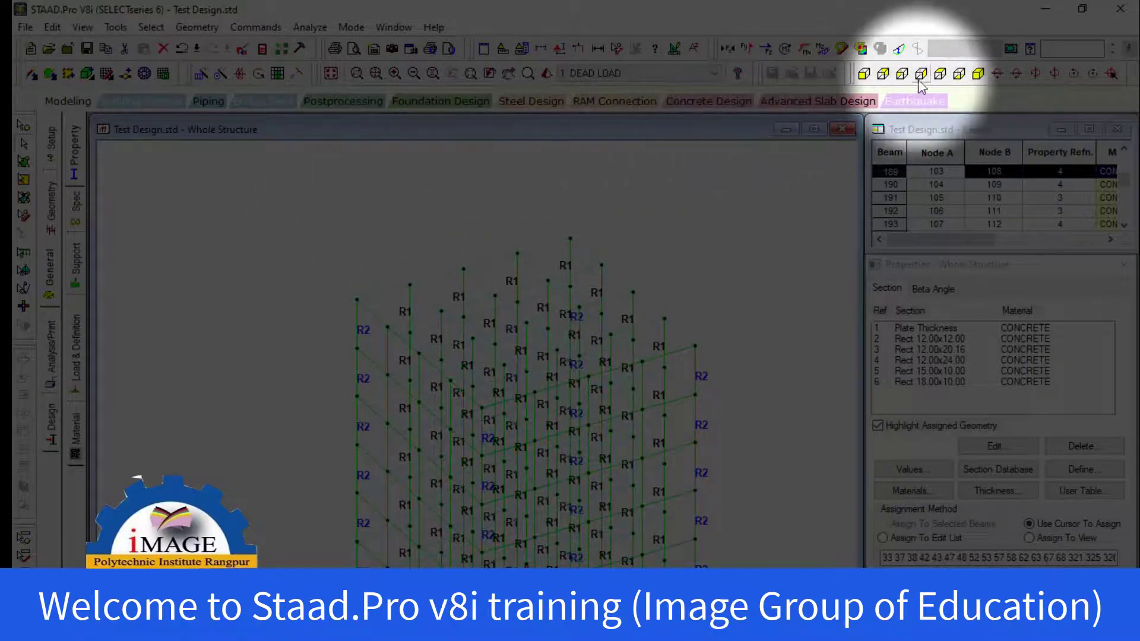
pyautogui.click(937, 76)
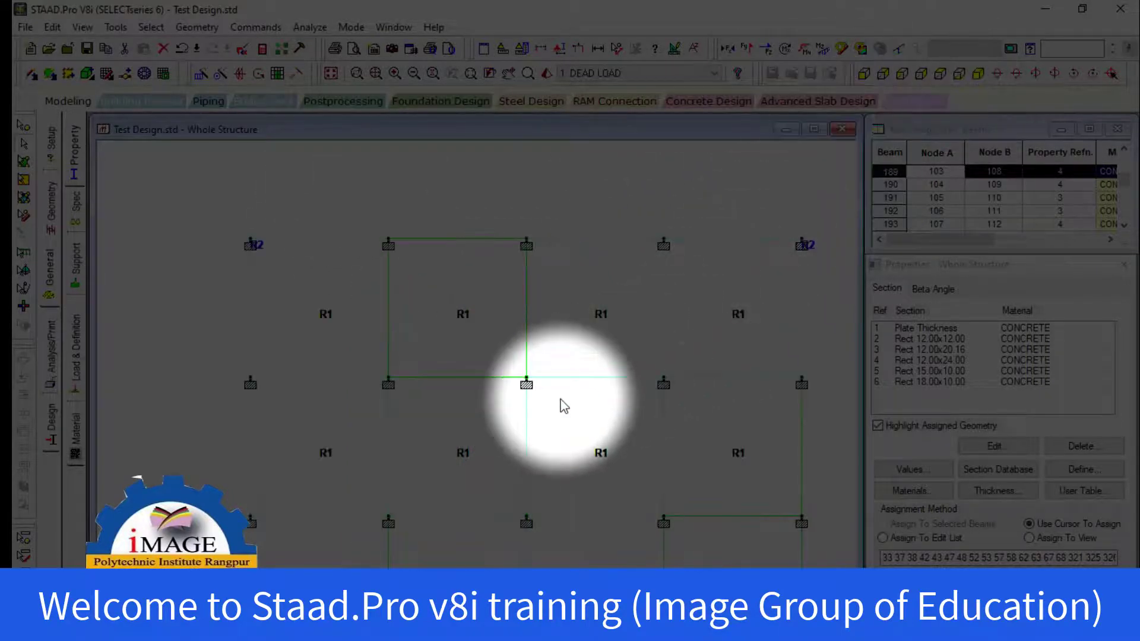
pyautogui.moveTo(553, 418); pyautogui.dragTo(599, 310, button='middle')
pyautogui.scroll(-1, 589, 305)
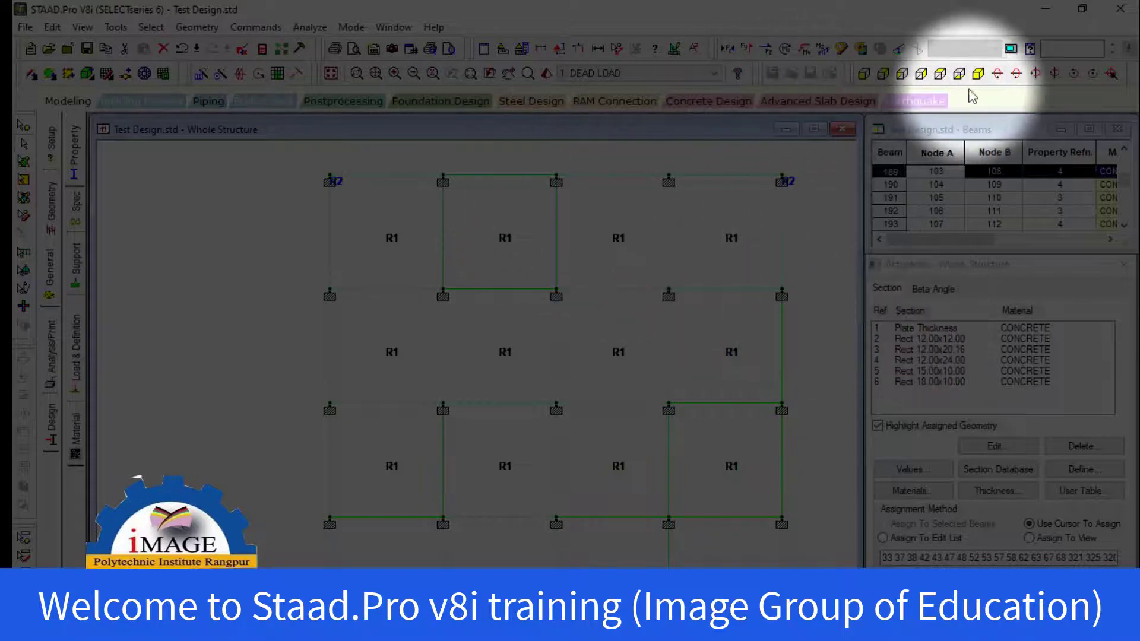
pyautogui.click(980, 76)
# Reduce the Rect 12.00x24.00 interior-column section to a ZD of 1 ft and apply it to its columns.
pyautogui.click(937, 338)
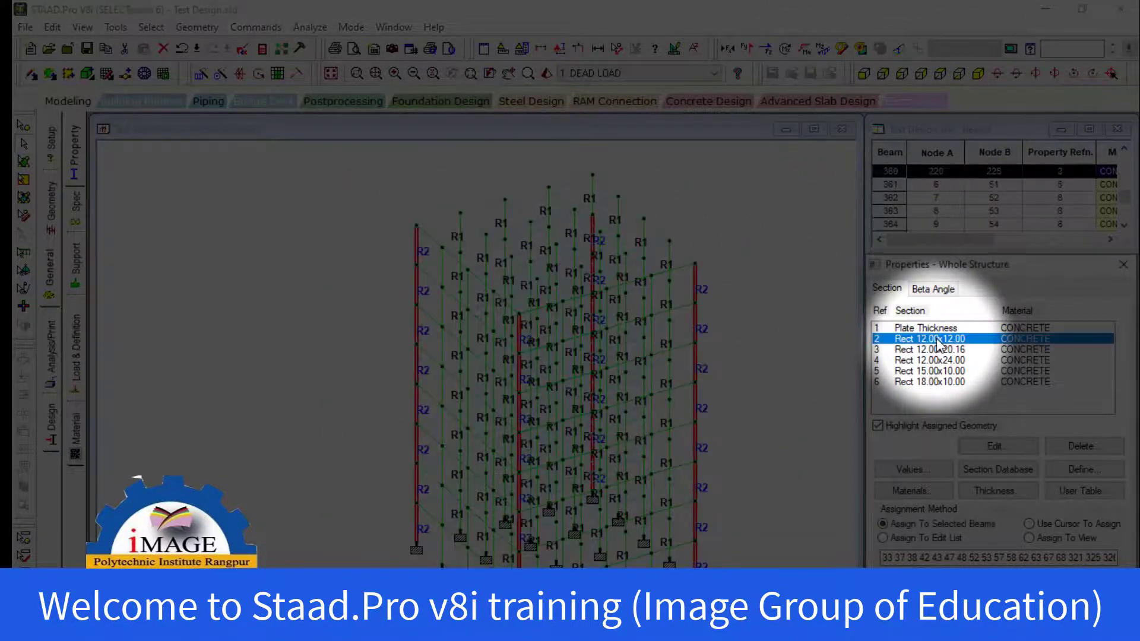
pyautogui.click(938, 350)
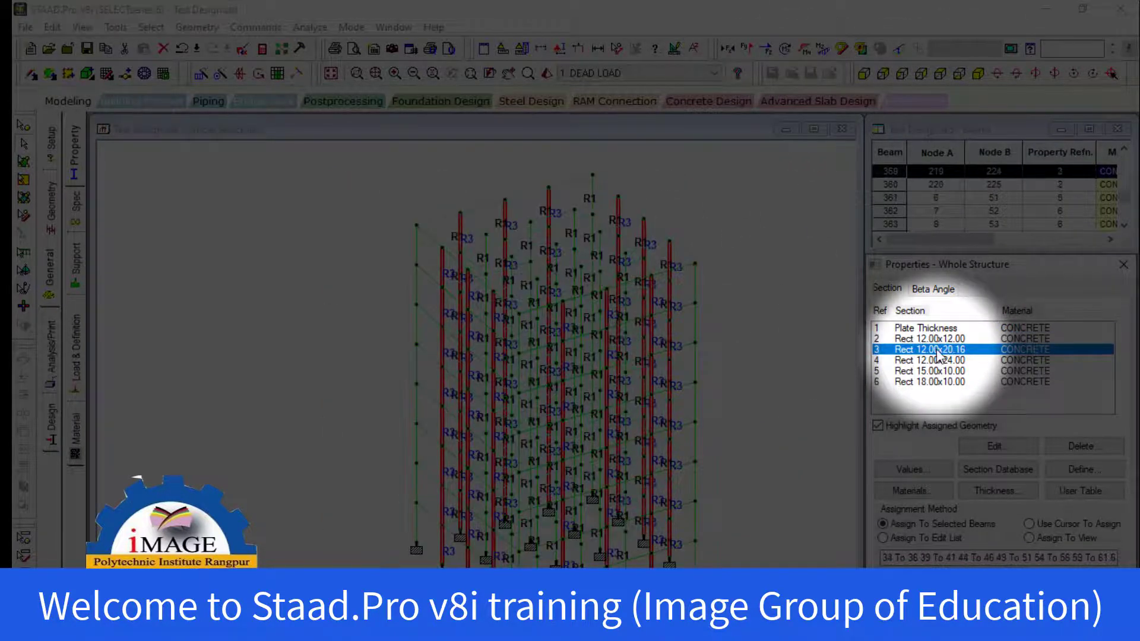
pyautogui.click(937, 361)
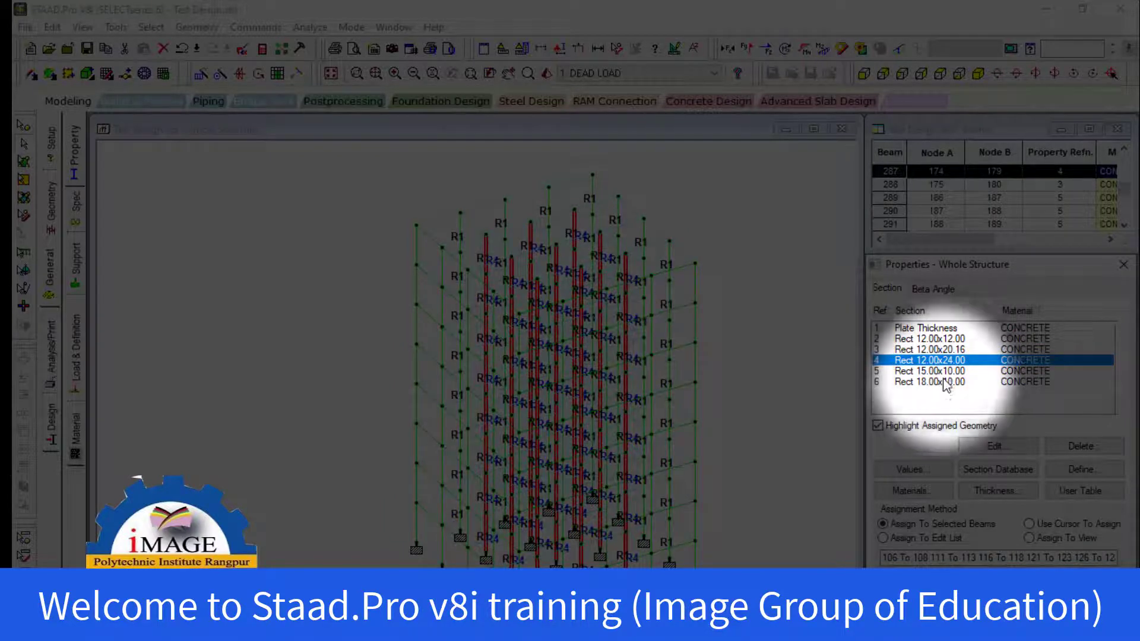
pyautogui.doubleClick(943, 363)
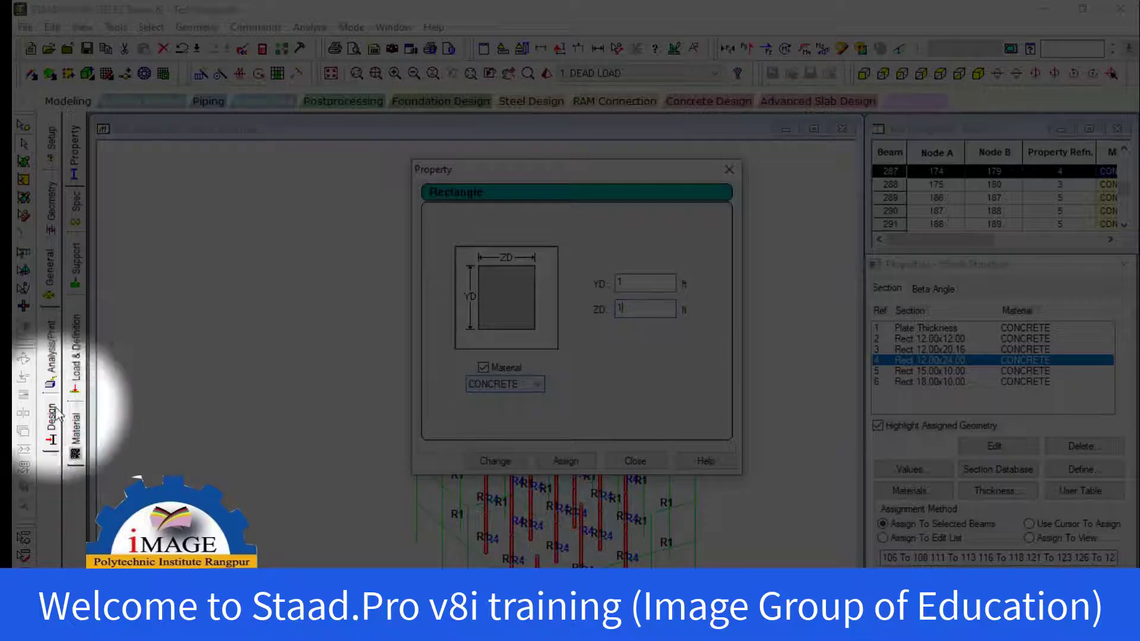
pyautogui.click(563, 461)
pyautogui.click(608, 364)
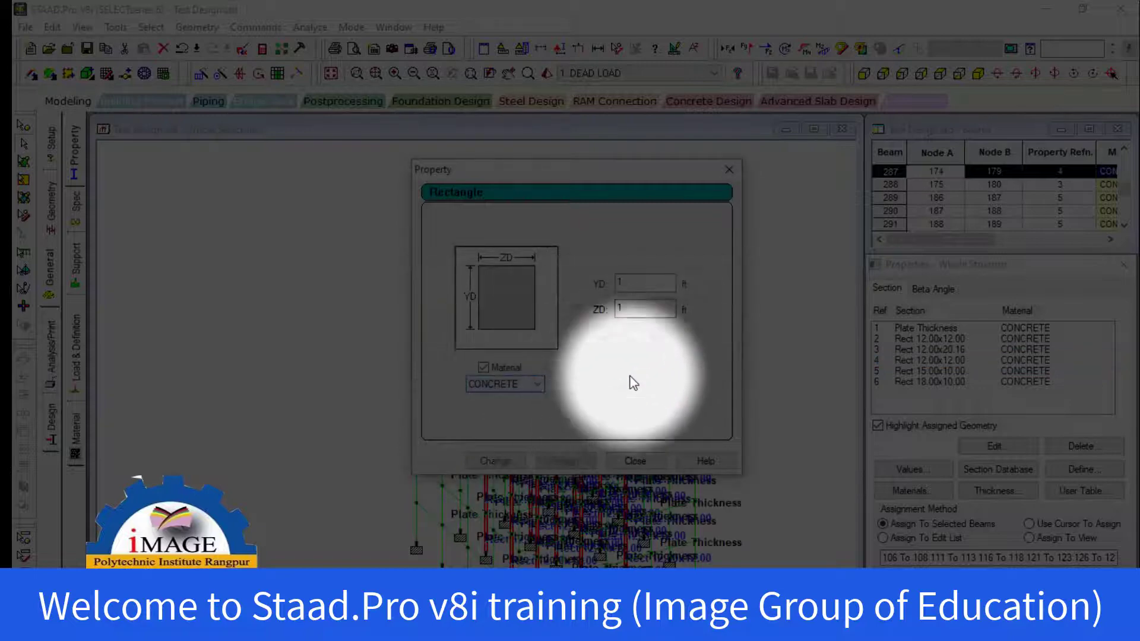
pyautogui.click(727, 171)
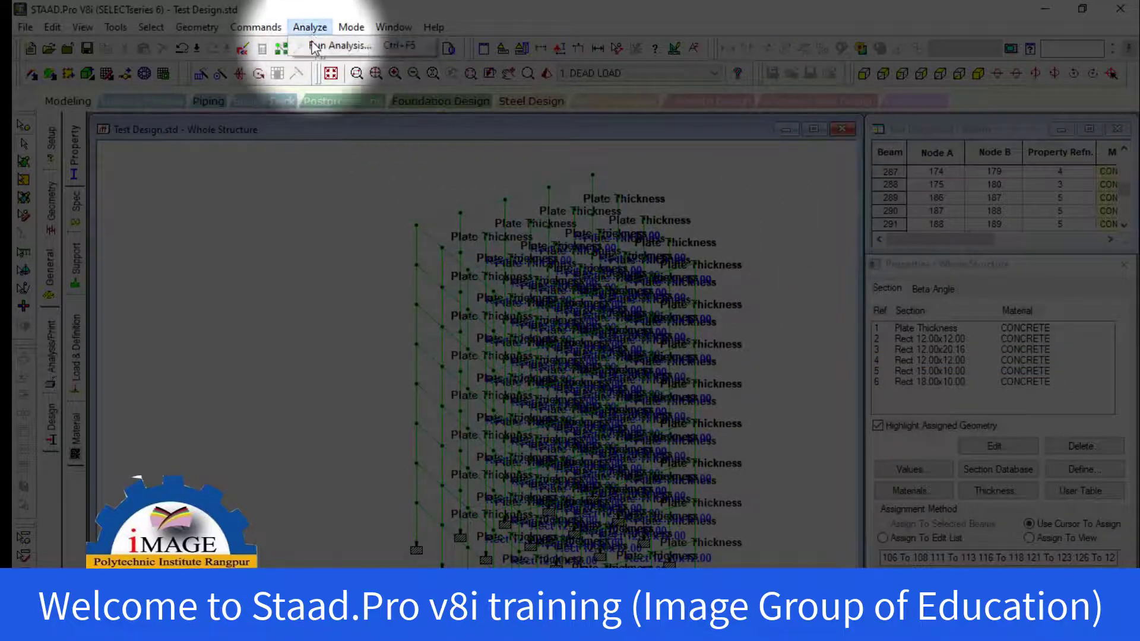
# Rerun the analysis with the 12x12 interior columns and dismiss the finished run.
pyautogui.click(335, 45)
pyautogui.click(497, 347)
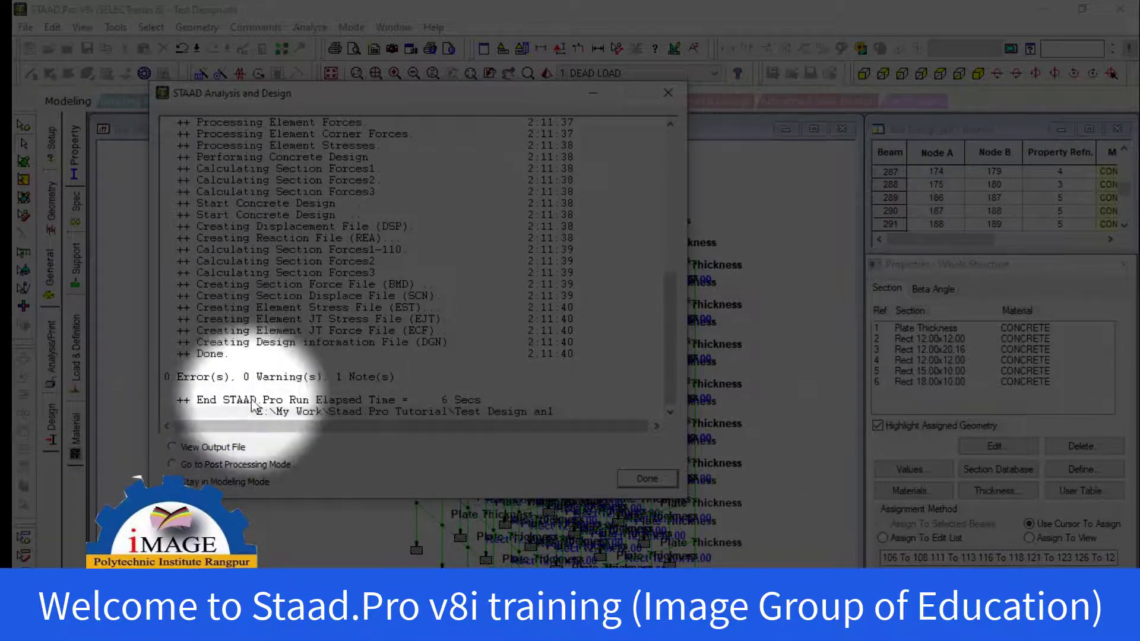
pyautogui.click(646, 479)
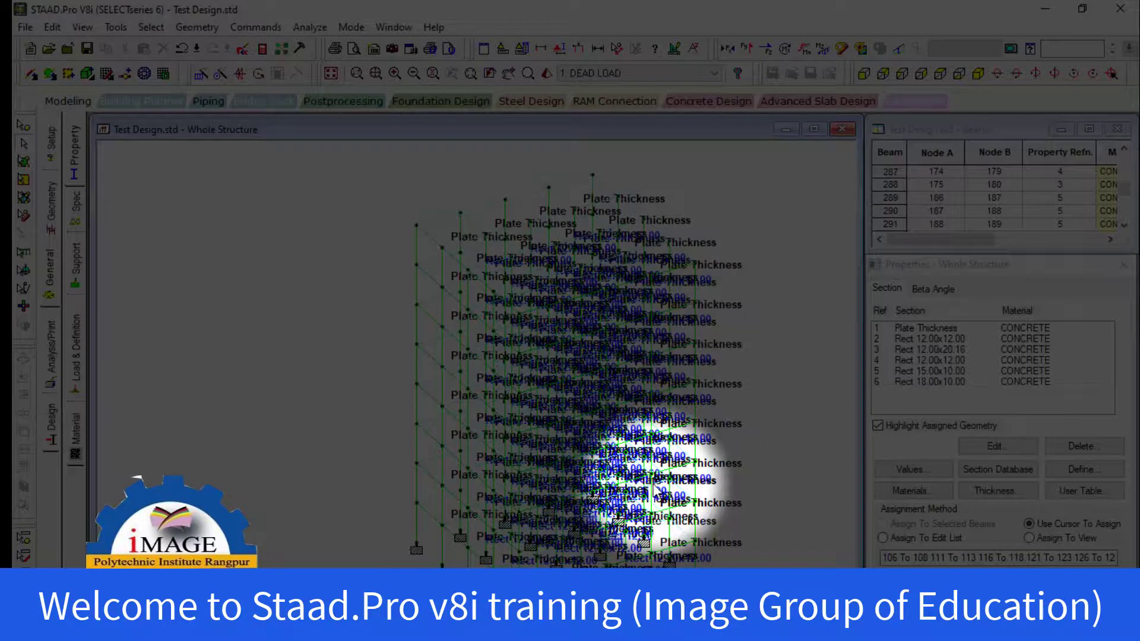
# Switch the section labels to property references, isolate the central column line from the plan view and show it in isometric.
pyautogui.hotkey('shift', 'j')
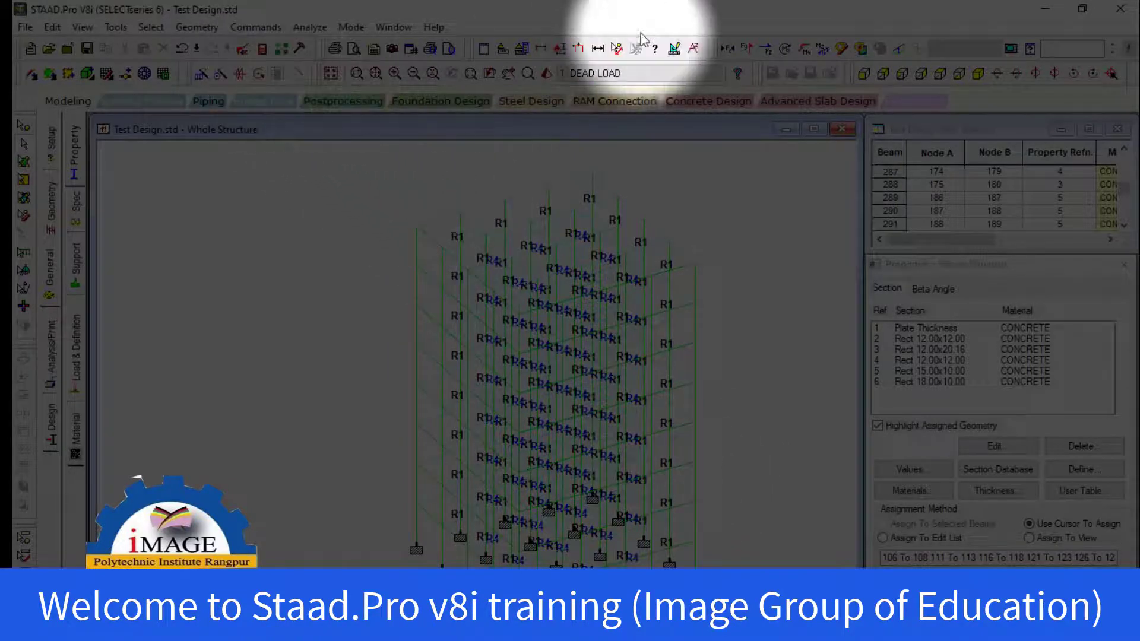
pyautogui.click(940, 74)
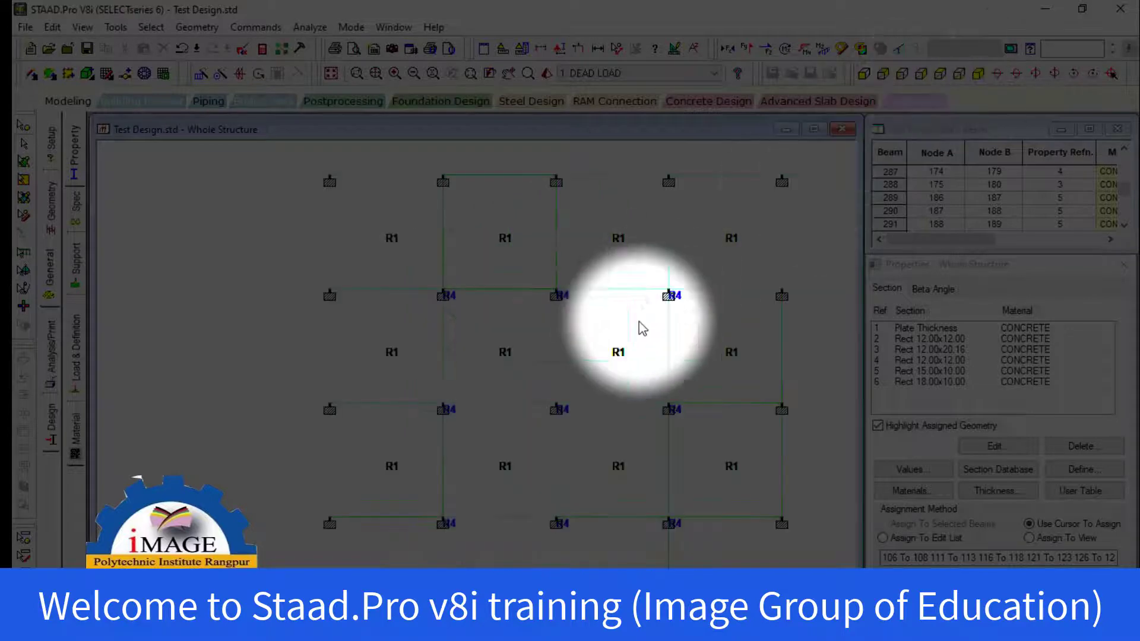
pyautogui.click(561, 433)
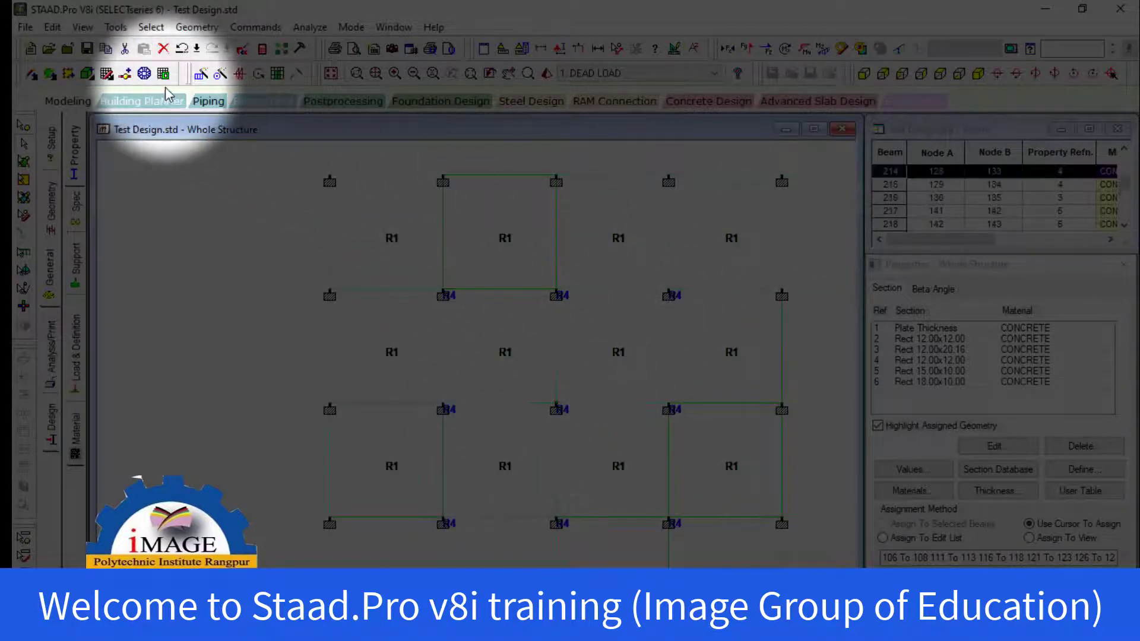
pyautogui.click(83, 27)
pyautogui.click(134, 77)
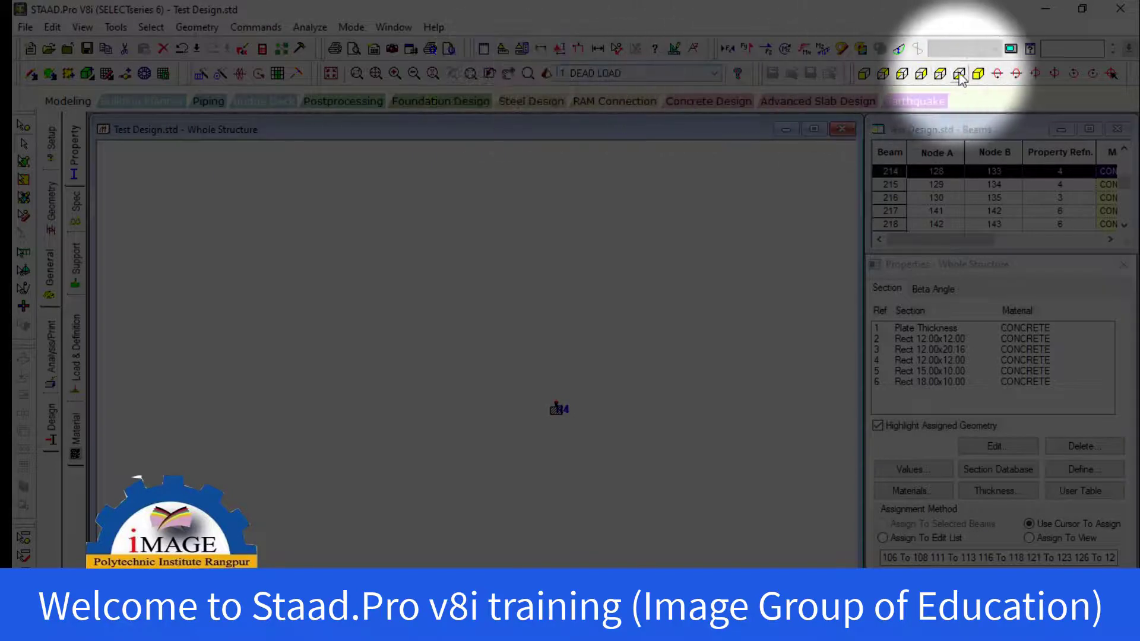
pyautogui.click(977, 74)
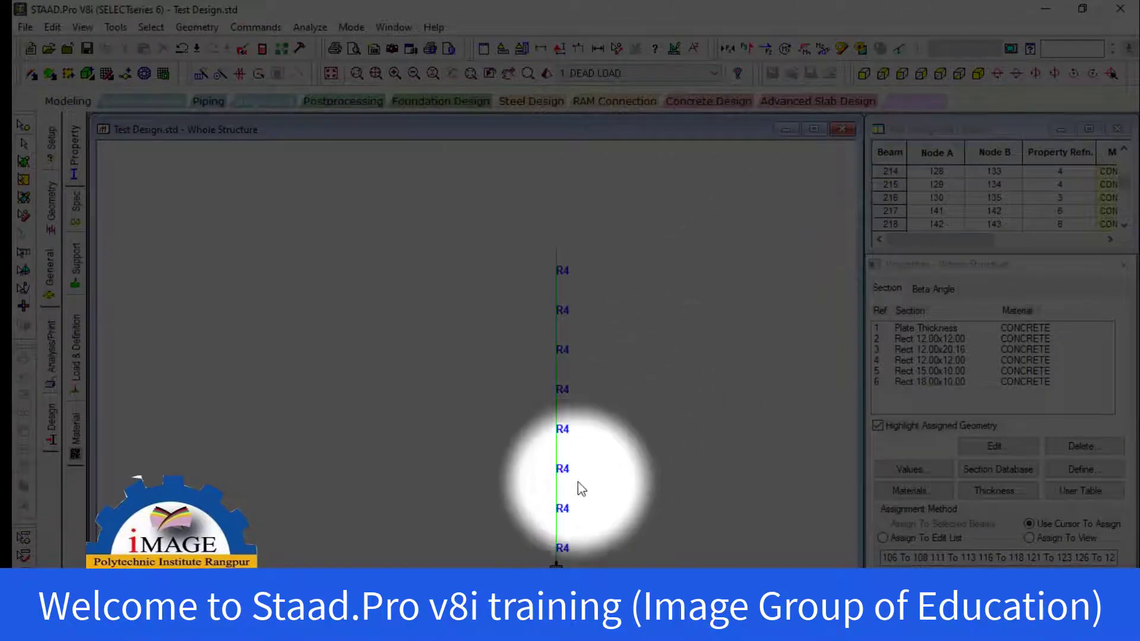
# Check the concrete design load and reinforcement of column 184, the second-storey segment of the central column line.
pyautogui.doubleClick(555, 490)
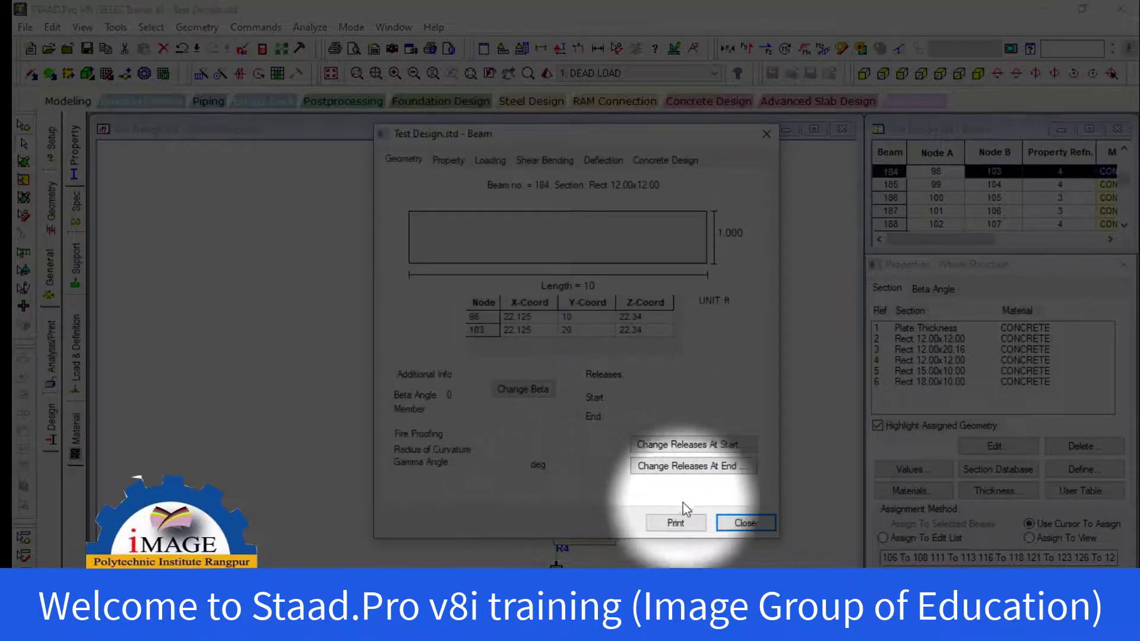
pyautogui.click(662, 160)
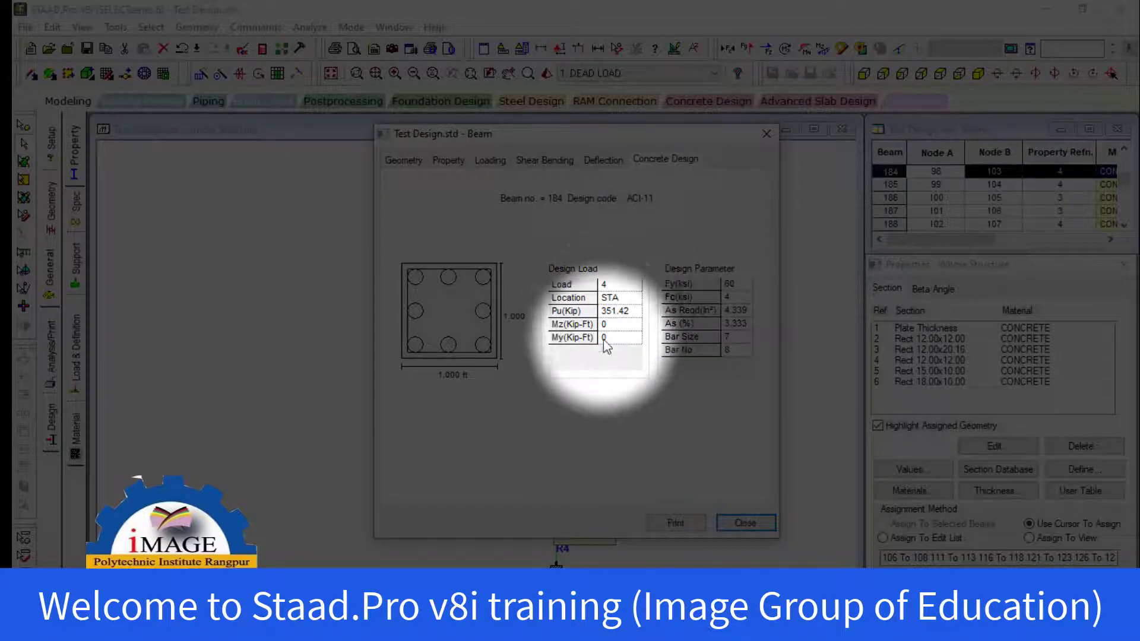
pyautogui.click(734, 284)
pyautogui.click(738, 297)
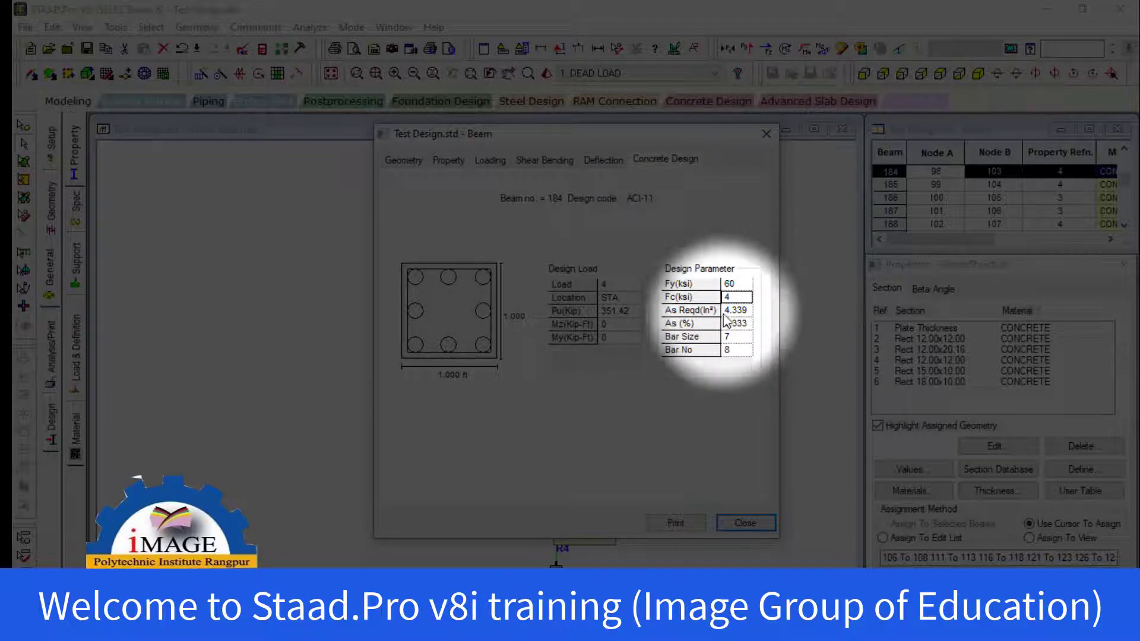
pyautogui.click(690, 327)
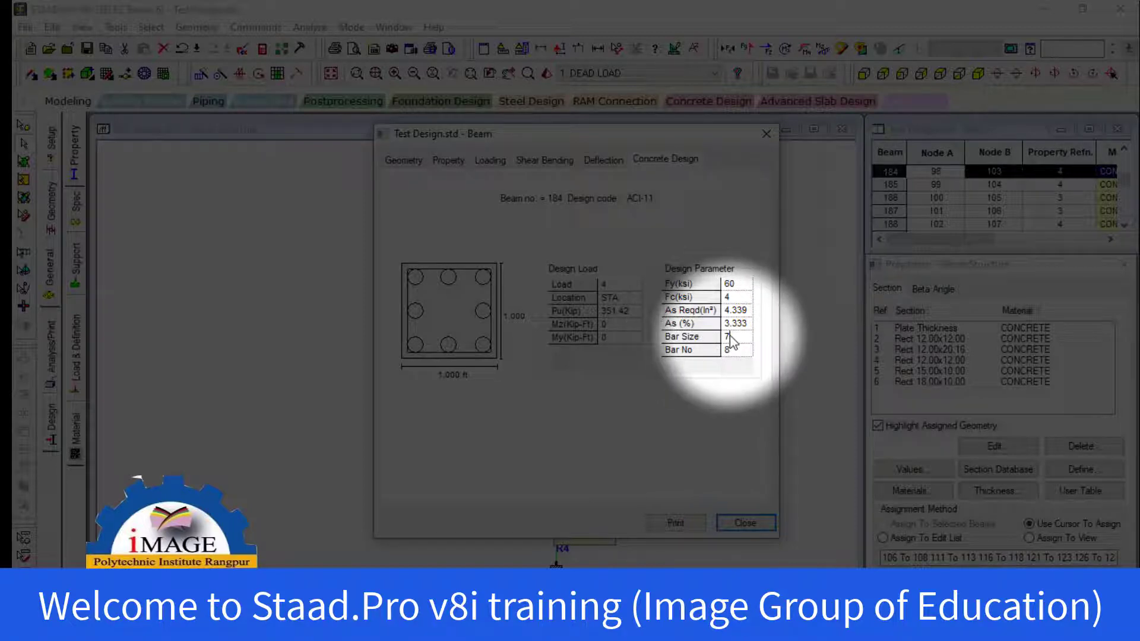
pyautogui.click(729, 351)
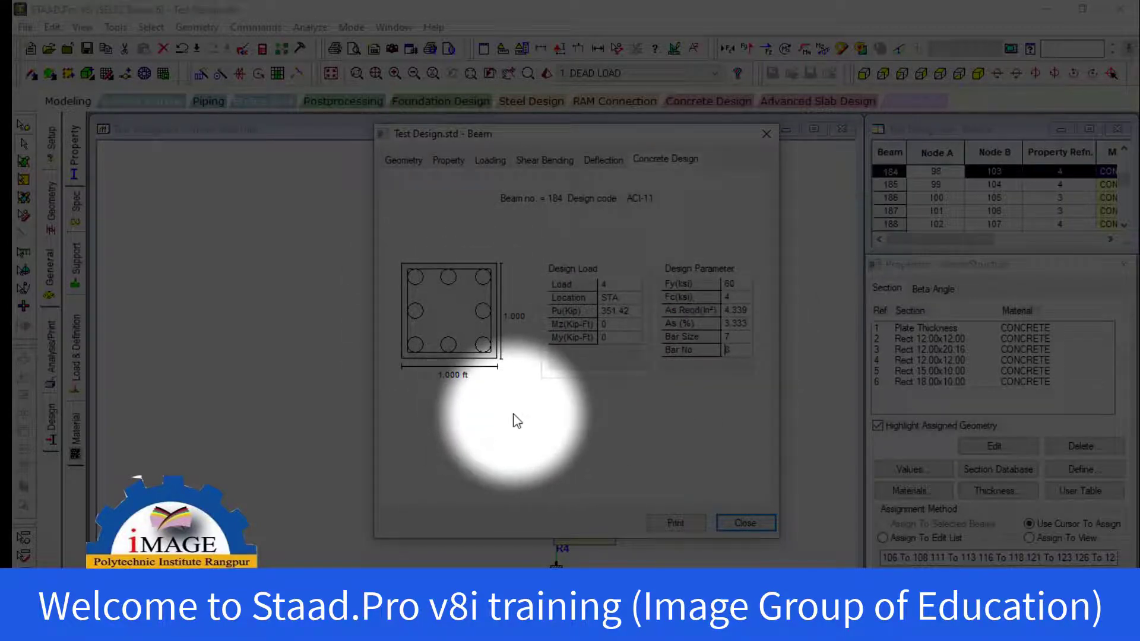
# Review column 184's deflection and its Bending-Z and Shear-Y section forces under the dead load case.
pyautogui.click(534, 159)
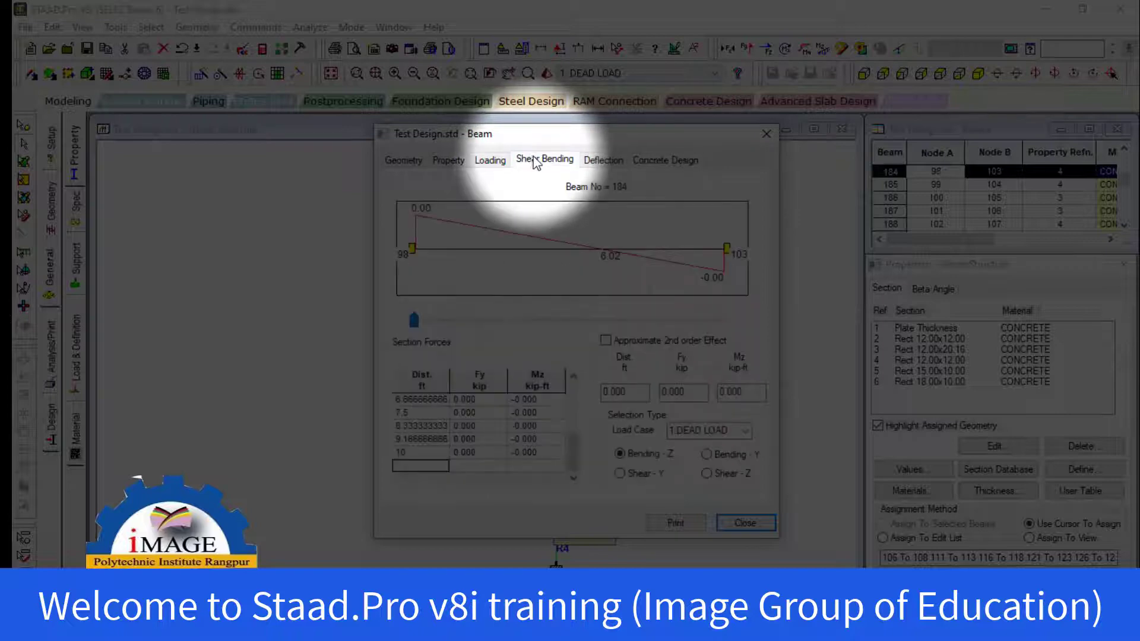
pyautogui.click(599, 160)
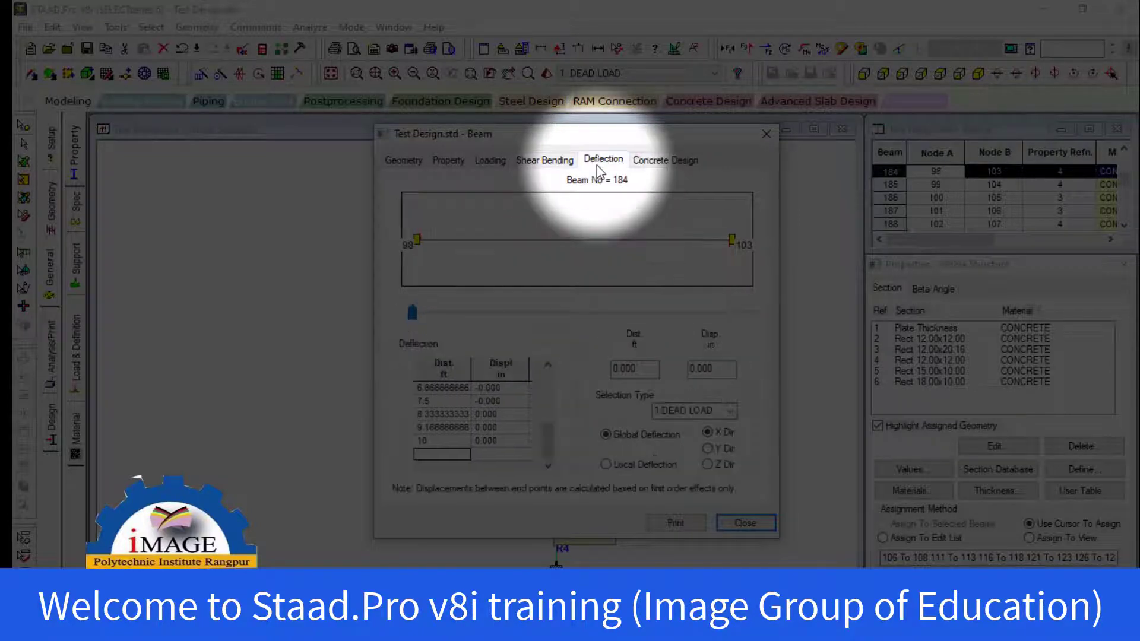
pyautogui.click(558, 166)
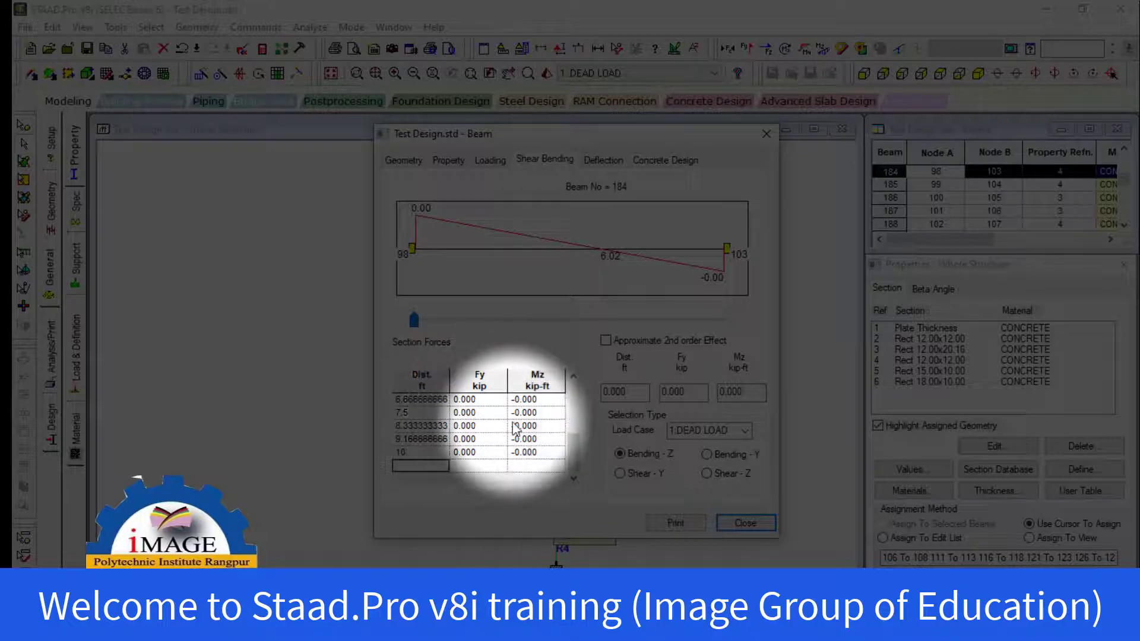
pyautogui.moveTo(573, 446); pyautogui.dragTo(579, 392)
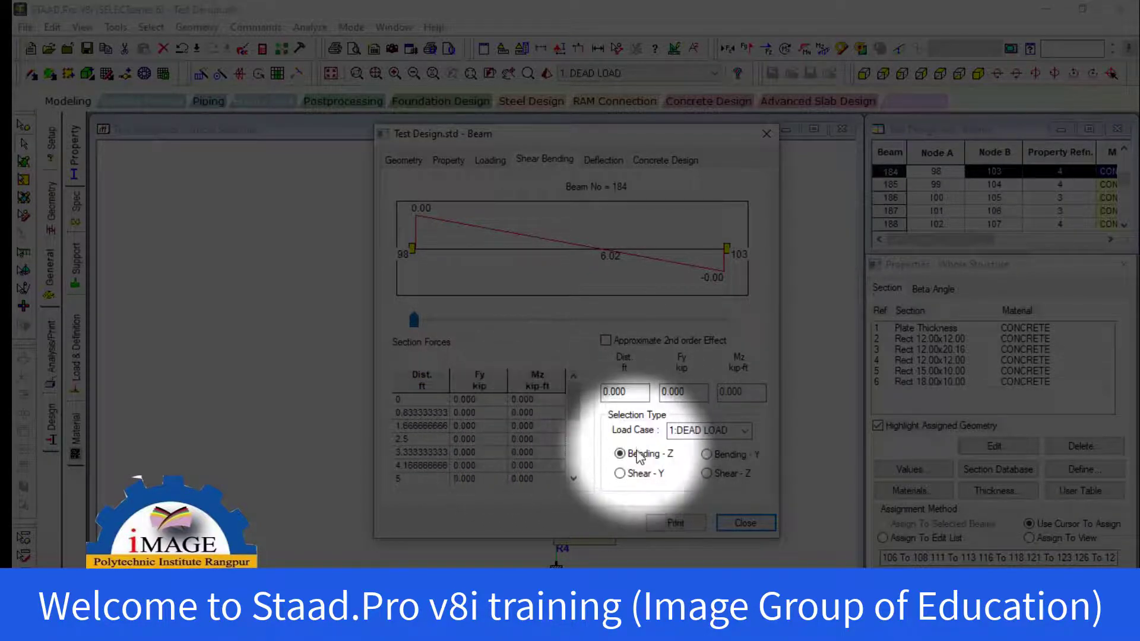
pyautogui.click(620, 474)
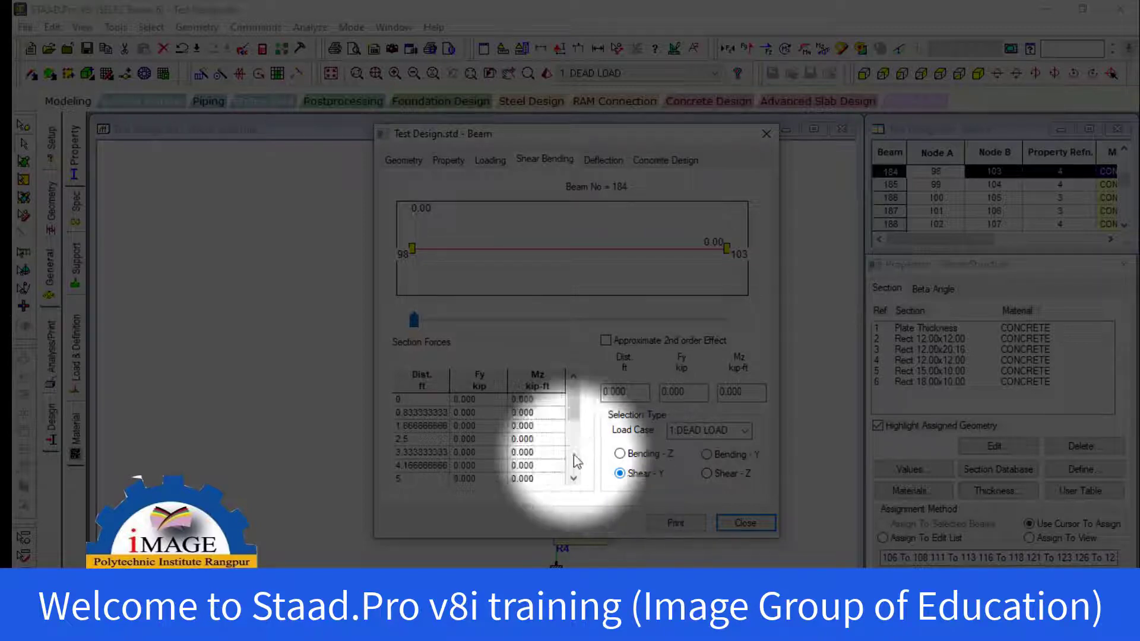
# Switch to the Staad.Pro notes document in Word and add the heading "RCC Design:" below the total uniform load calculation.
pyautogui.click(643, 627)
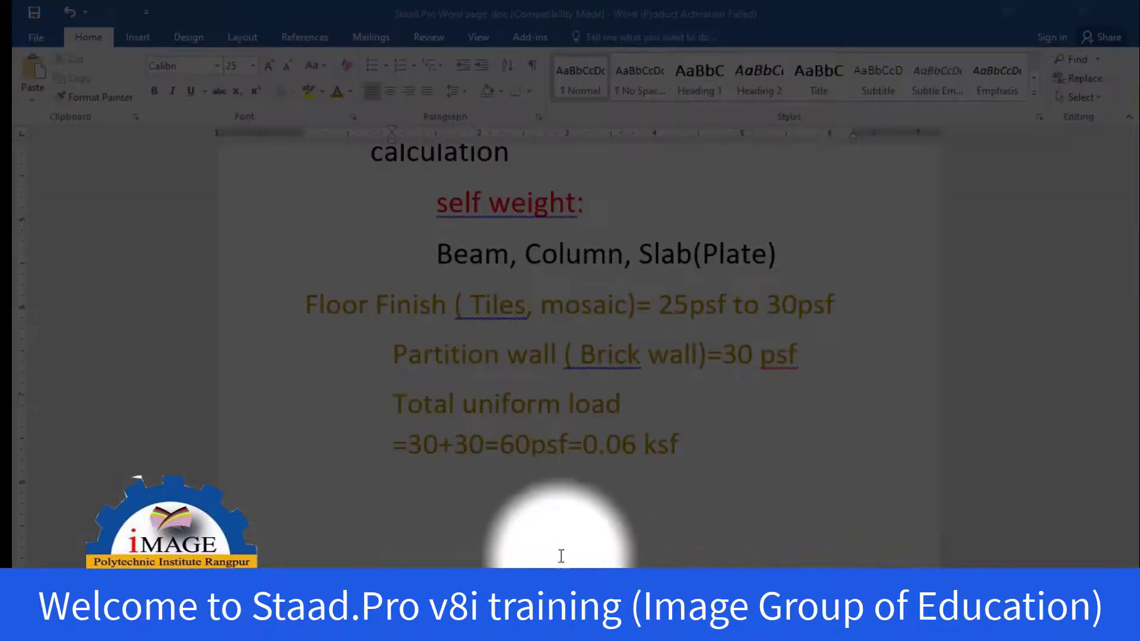
pyautogui.scroll(-1, 567, 469)
pyautogui.press('Return')
pyautogui.press('Return')
pyautogui.press('Return')
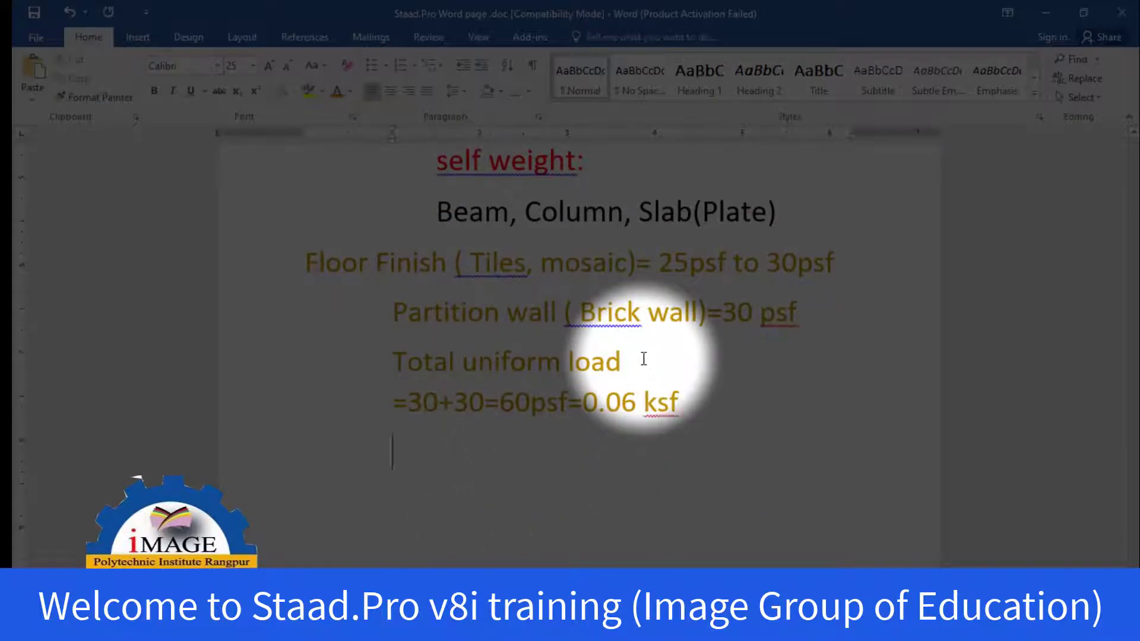
pyautogui.write('RCC Des')
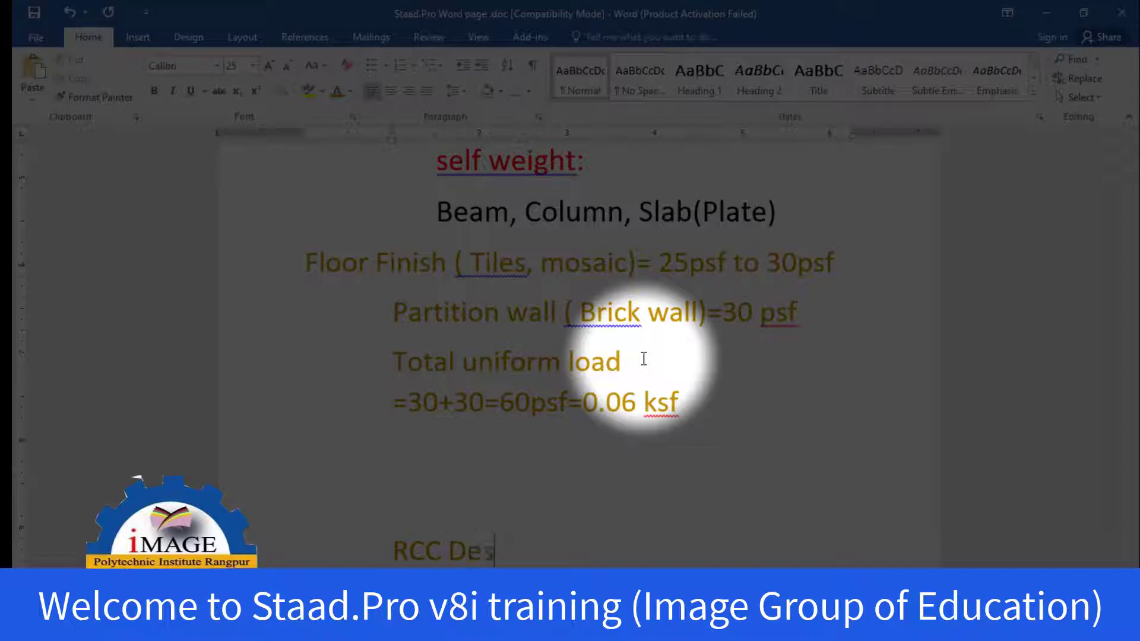
pyautogui.write('ign:')
pyautogui.press('Return')
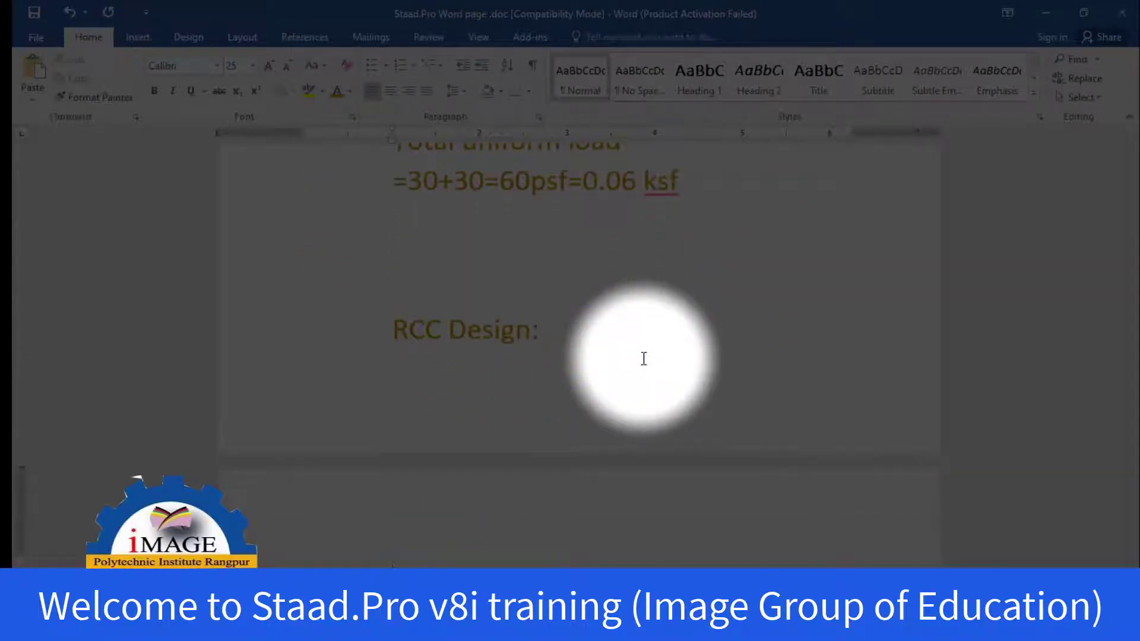
# Push the "RCC Design:" heading down to the start of the following page.
pyautogui.click(395, 334)
pyautogui.press('Return')
pyautogui.scroll(-3, 403, 374)
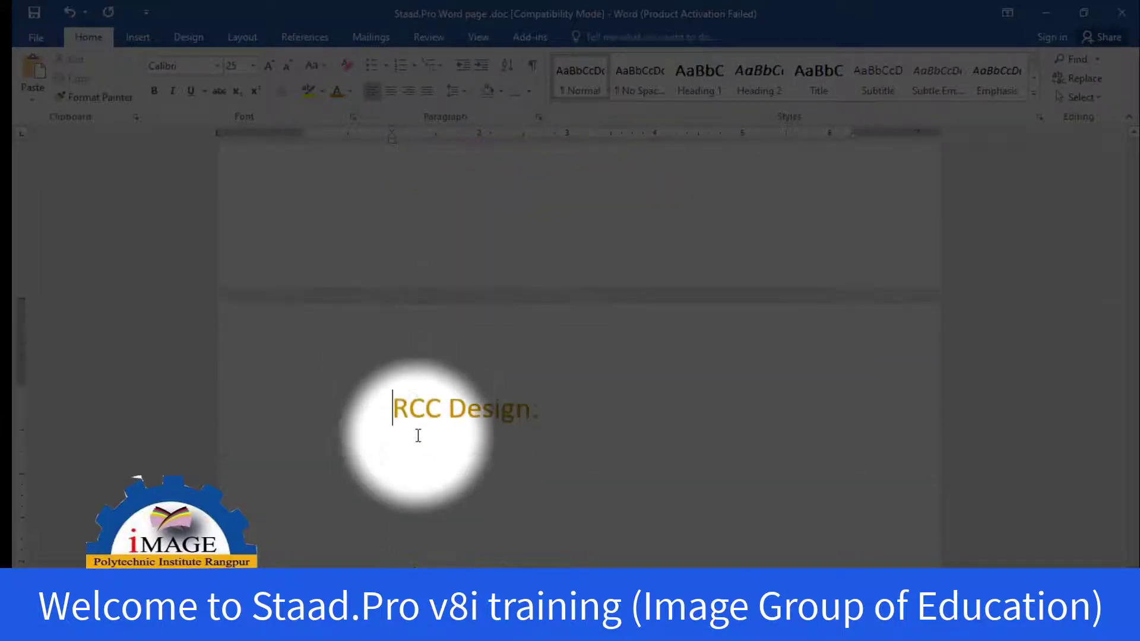
# Add the lines "Select parameter", "Define parameter" and "Command" beneath the RCC Design heading.
pyautogui.click(539, 406)
pyautogui.press('Return')
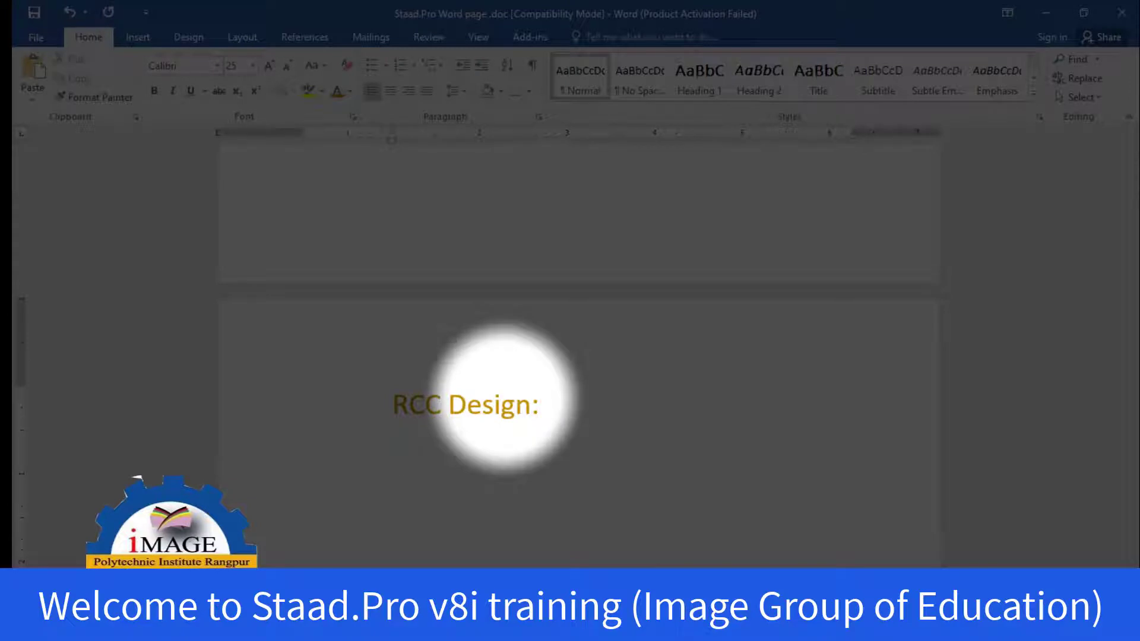
pyautogui.write('Select pa')
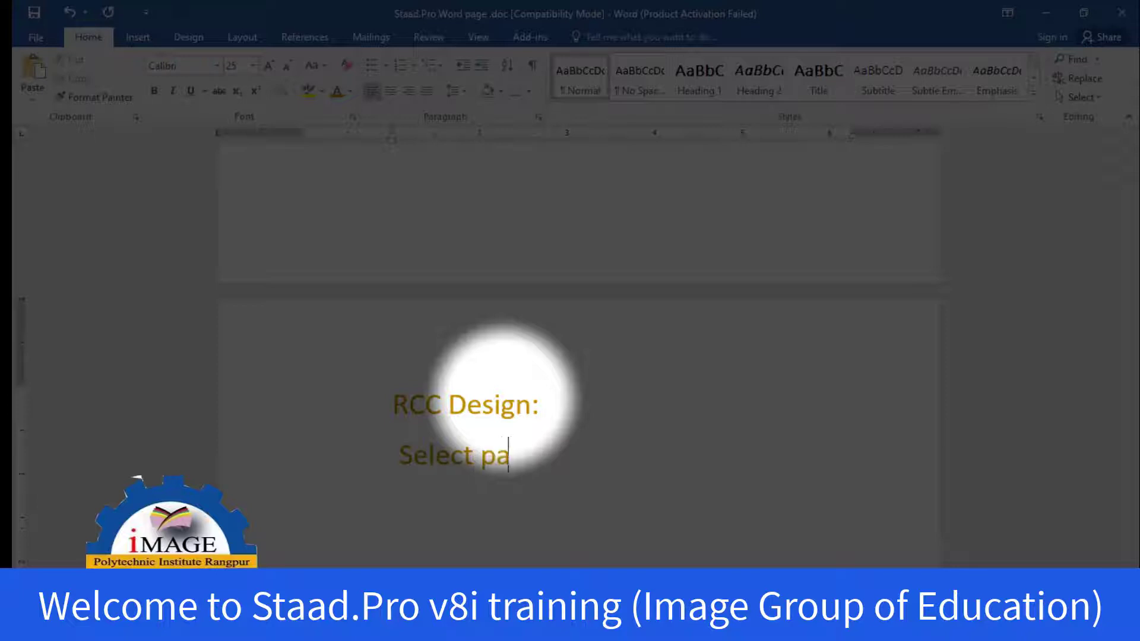
pyautogui.write('rameter')
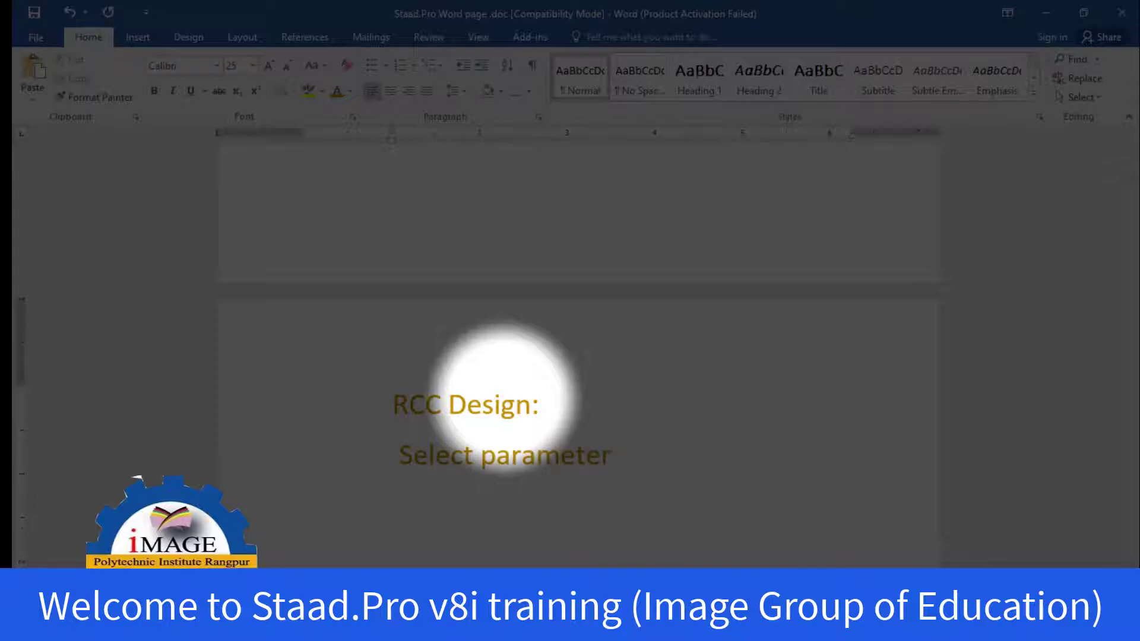
pyautogui.press('Return')
pyautogui.write('Define parameter')
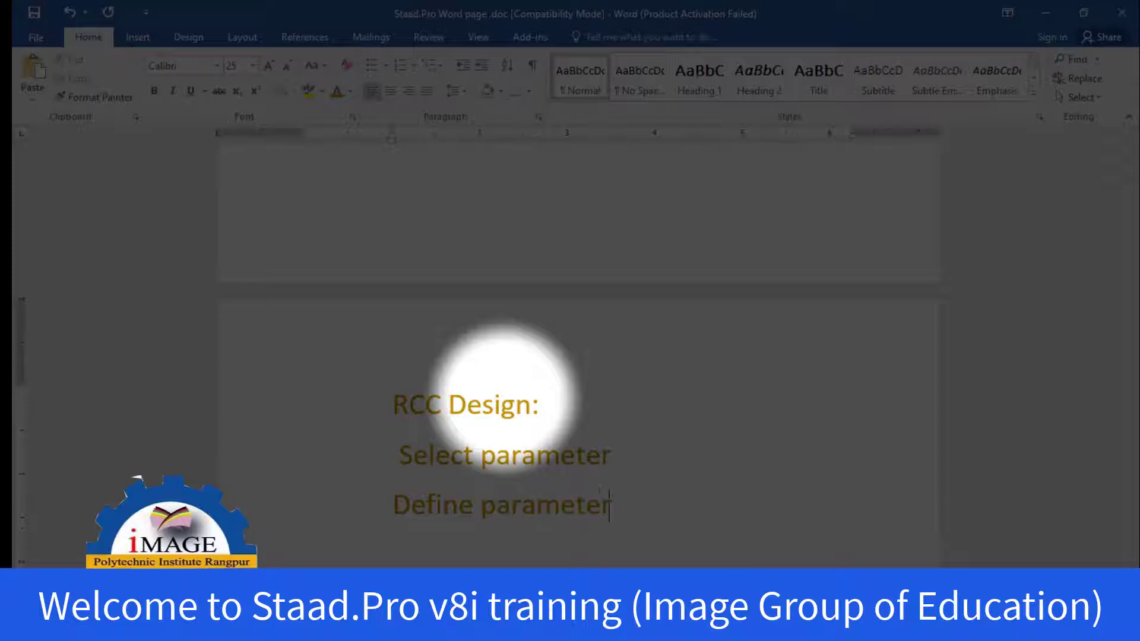
pyautogui.press('Return')
pyautogui.write('command')
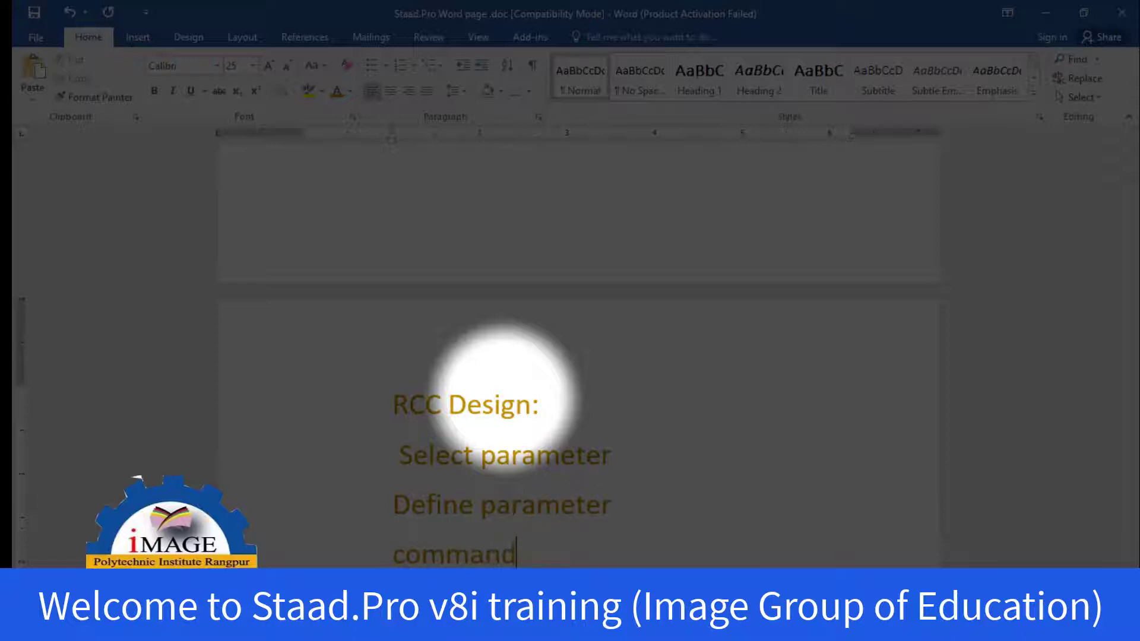
pyautogui.press('Return')
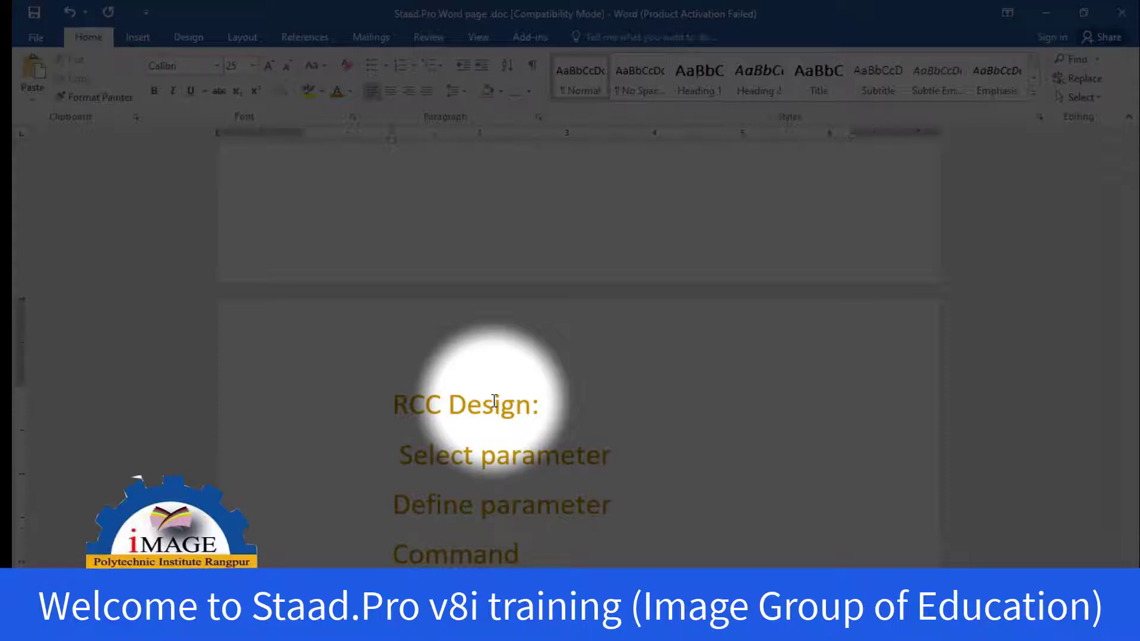
# Add the indented entries "Beam Design", "Column Design" and "Slab Design" under Command.
pyautogui.scroll(-3, 493, 401)
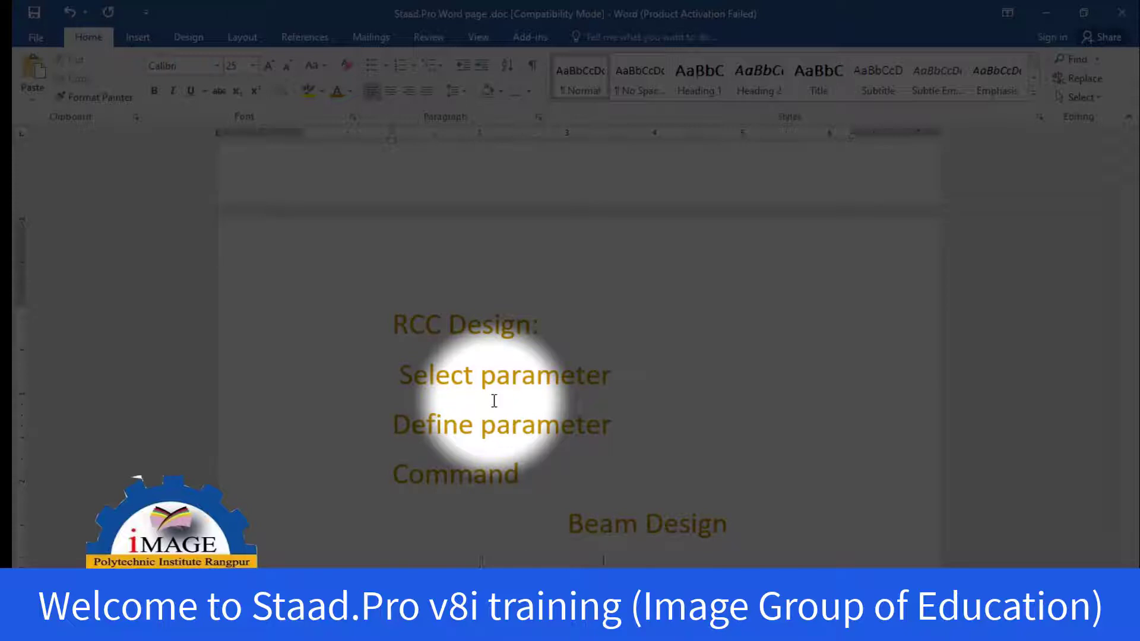
pyautogui.write('Column Design')
pyautogui.press('Return')
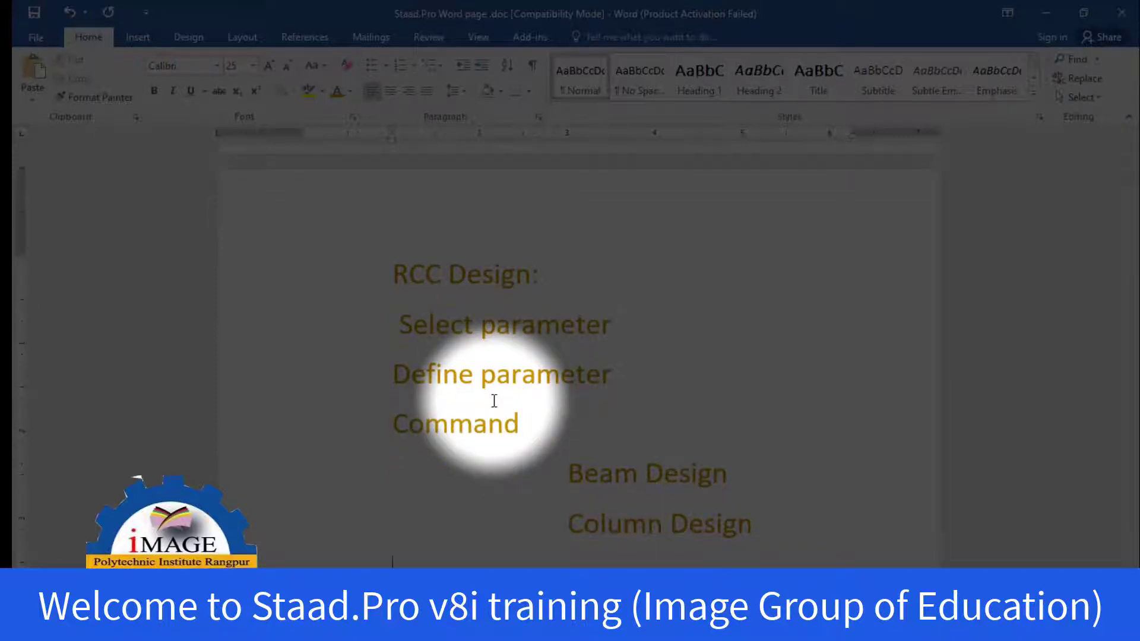
pyautogui.press('Tab')
pyautogui.write('Slab Design')
pyautogui.press('Return')
# Add the entry "Take off" after Slab Design and indent it in line with the entries above.
pyautogui.press('Tab')
pyautogui.write('Tak')
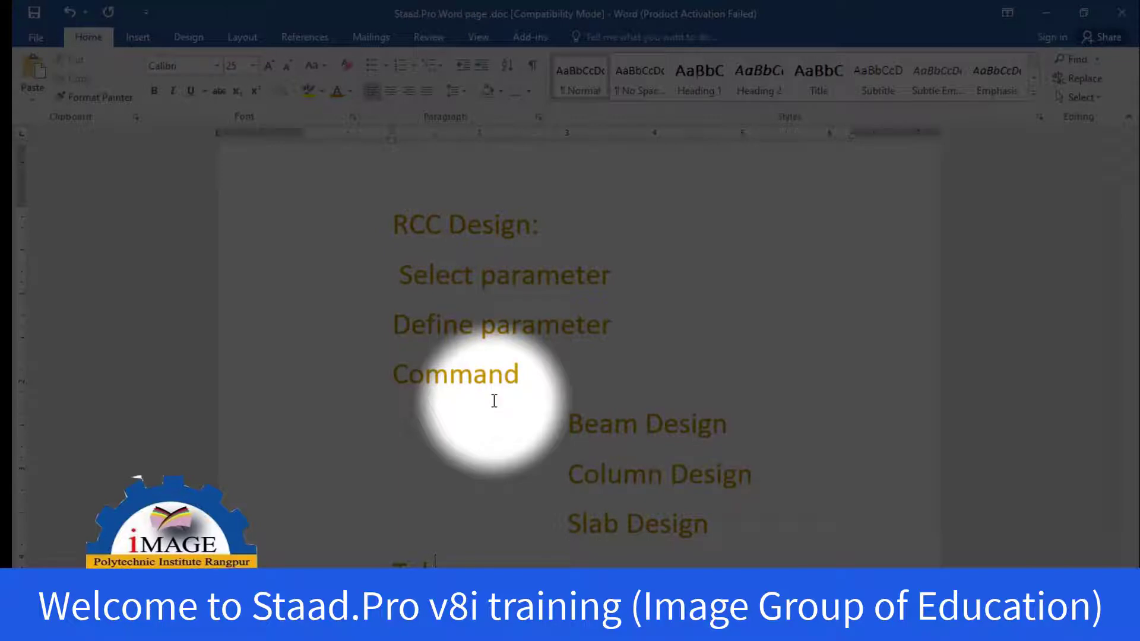
pyautogui.write('e i')
pyautogui.press('BackSpace')
pyautogui.write('ou')
pyautogui.write('ff')
pyautogui.press('Home')
pyautogui.press('Tab')
pyautogui.press('Tab')
pyautogui.press('Tab')
pyautogui.press('Tab')
# Format the entries from Beam Design to Take off as a bulleted list in the Automatic font colour.
pyautogui.moveTo(684, 542); pyautogui.dragTo(568, 421)
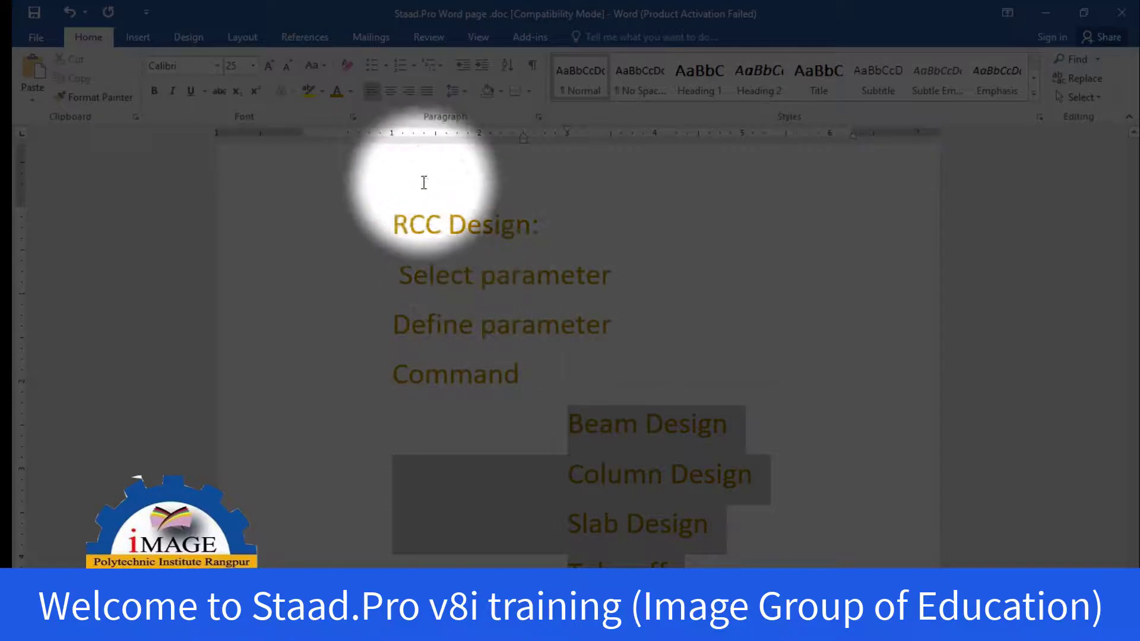
pyautogui.click(372, 65)
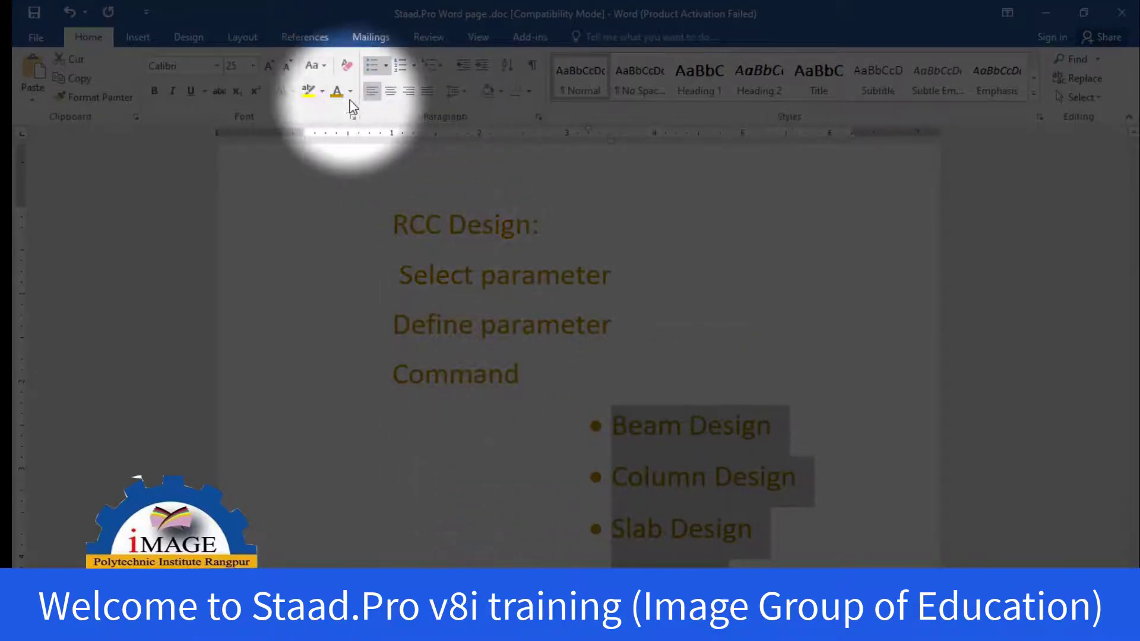
pyautogui.click(350, 92)
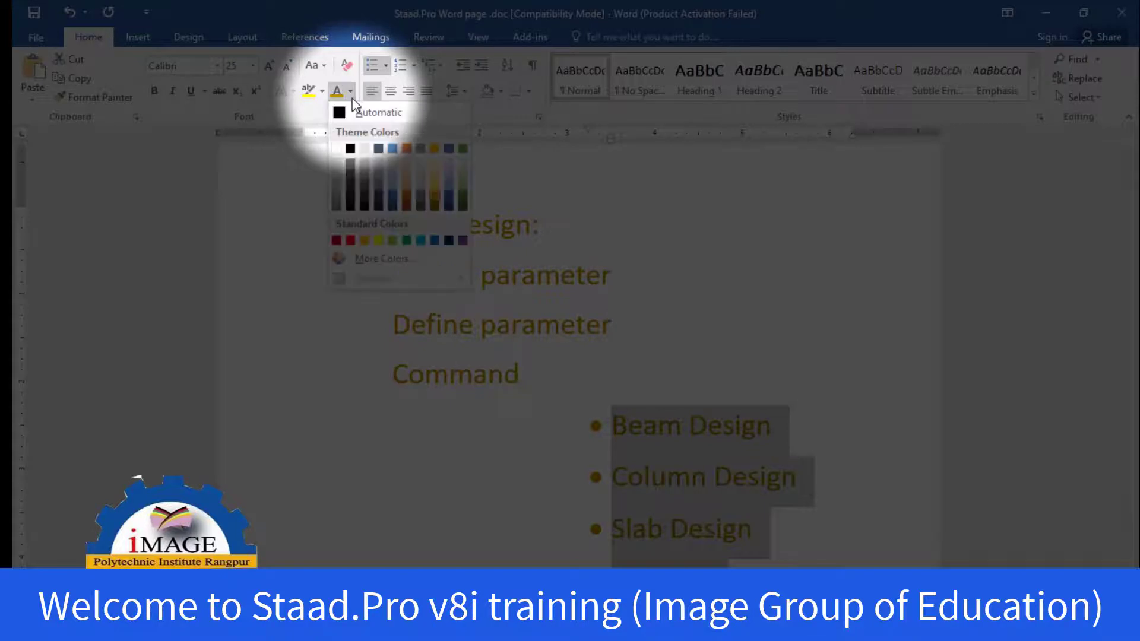
pyautogui.click(364, 115)
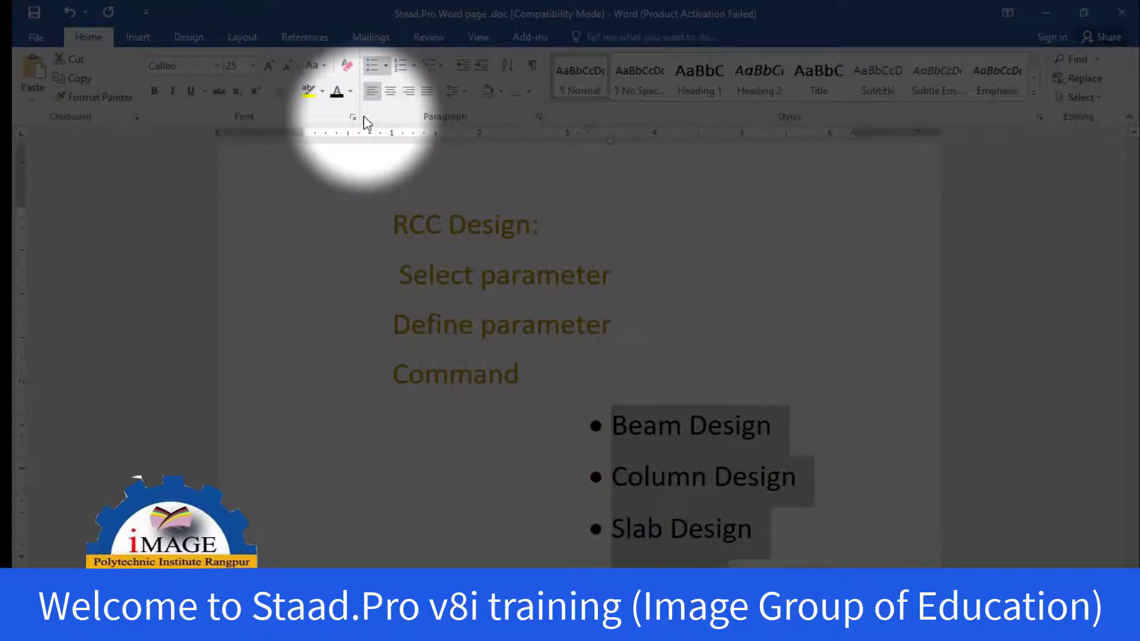
# Add "Design>" after the colon of the "RCC Design:" heading.
pyautogui.click(545, 223)
pyautogui.write('DEsign')
pyautogui.press('BackSpace')
pyautogui.press('BackSpace')
pyautogui.press('BackSpace')
pyautogui.press('BackSpace')
pyautogui.press('BackSpace')
pyautogui.write('esign')
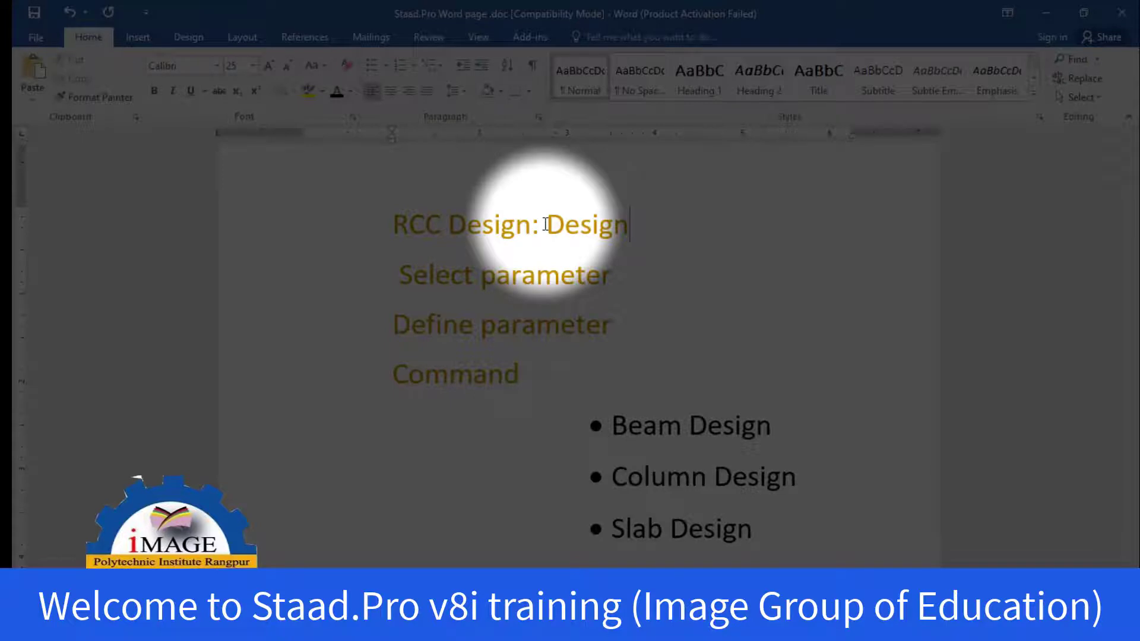
pyautogui.write('>')
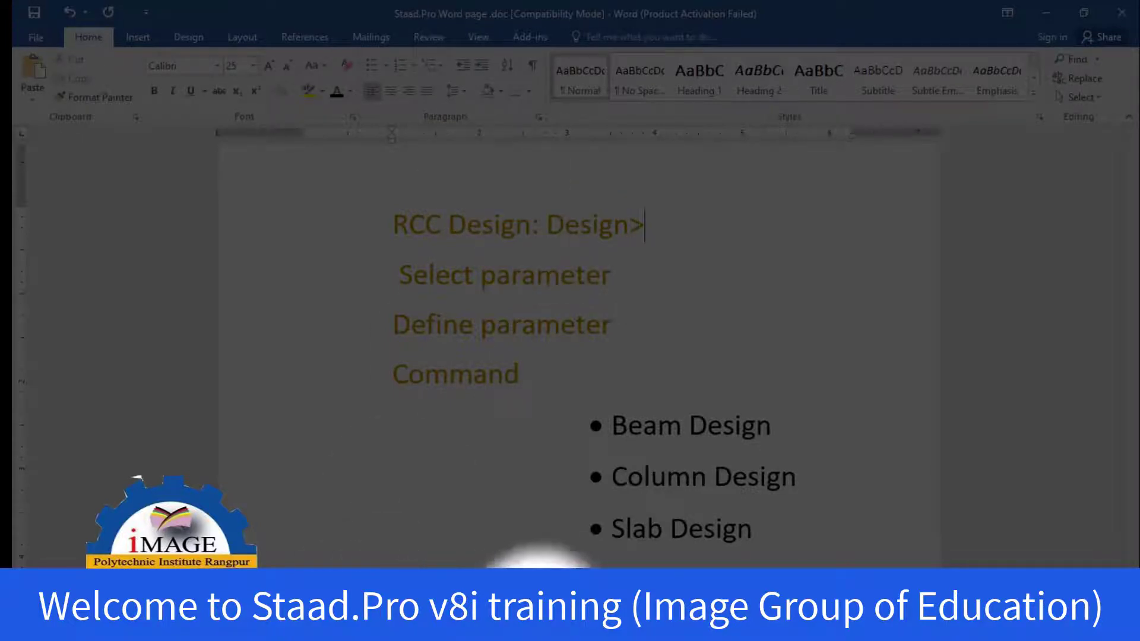
pyautogui.click(683, 630)
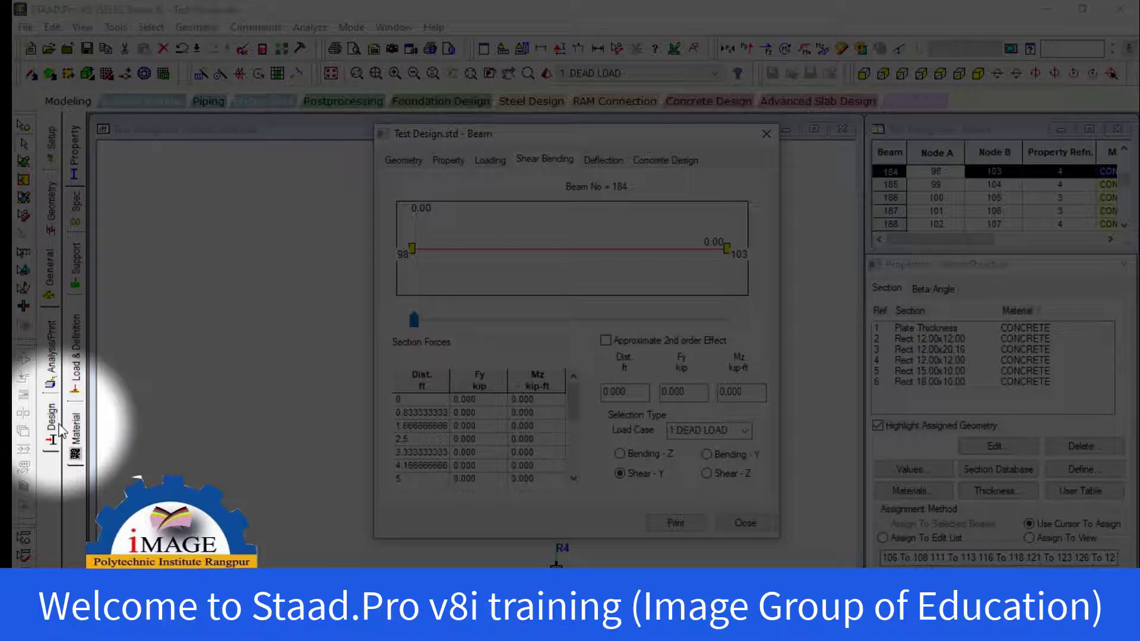
pyautogui.click(628, 620)
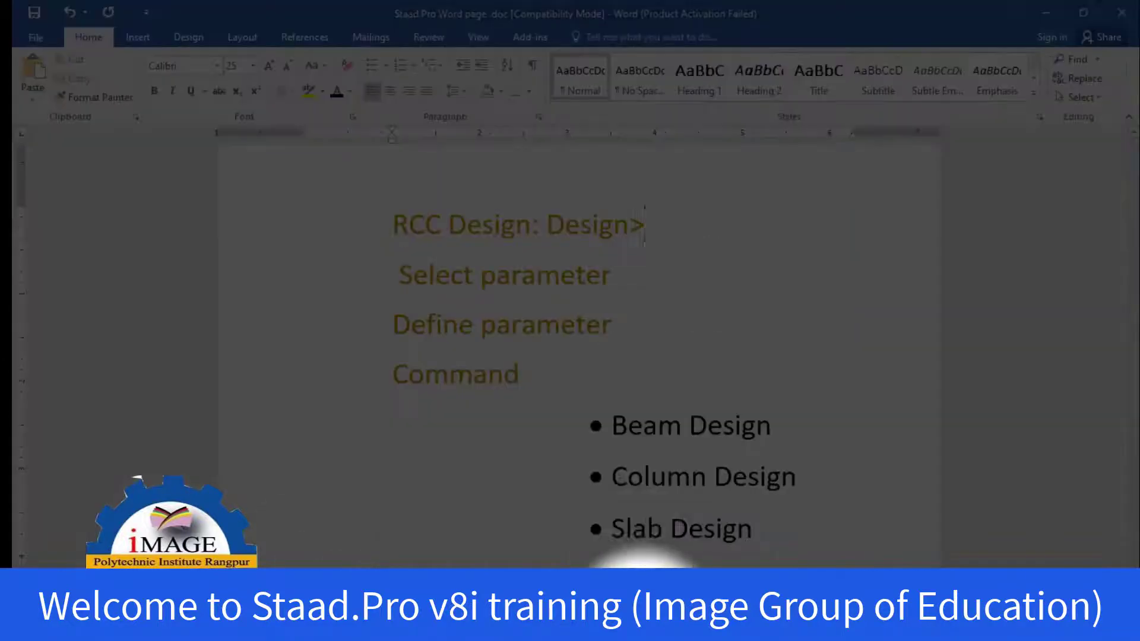
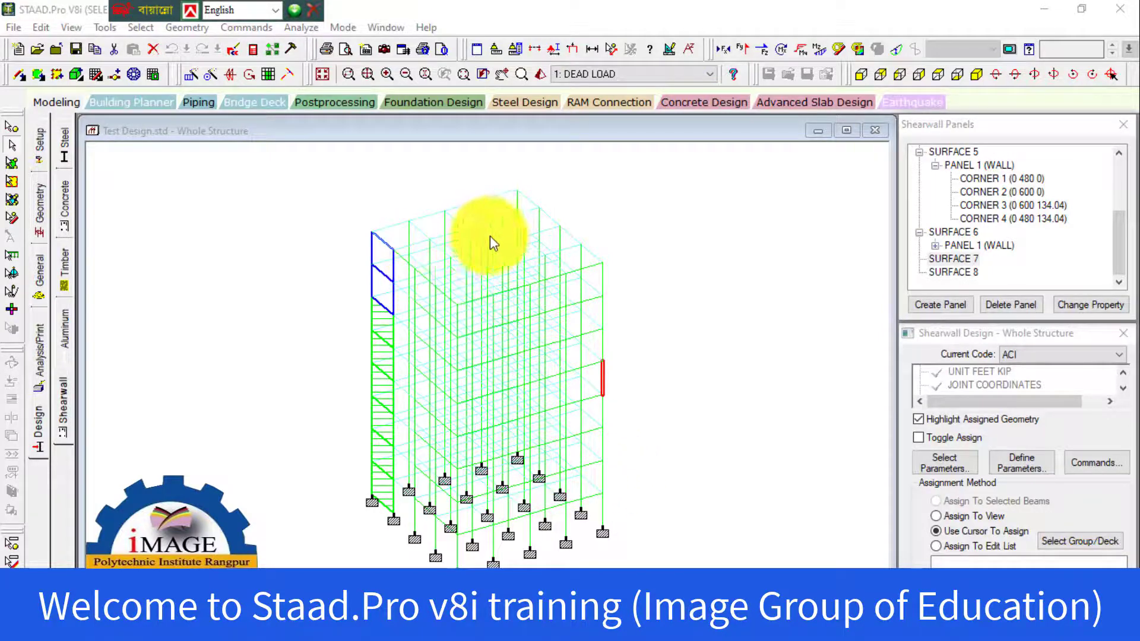
# Inspect the concrete design details of top-storey beam 31 in STAAD.Pro.
pyautogui.doubleClick(473, 209)
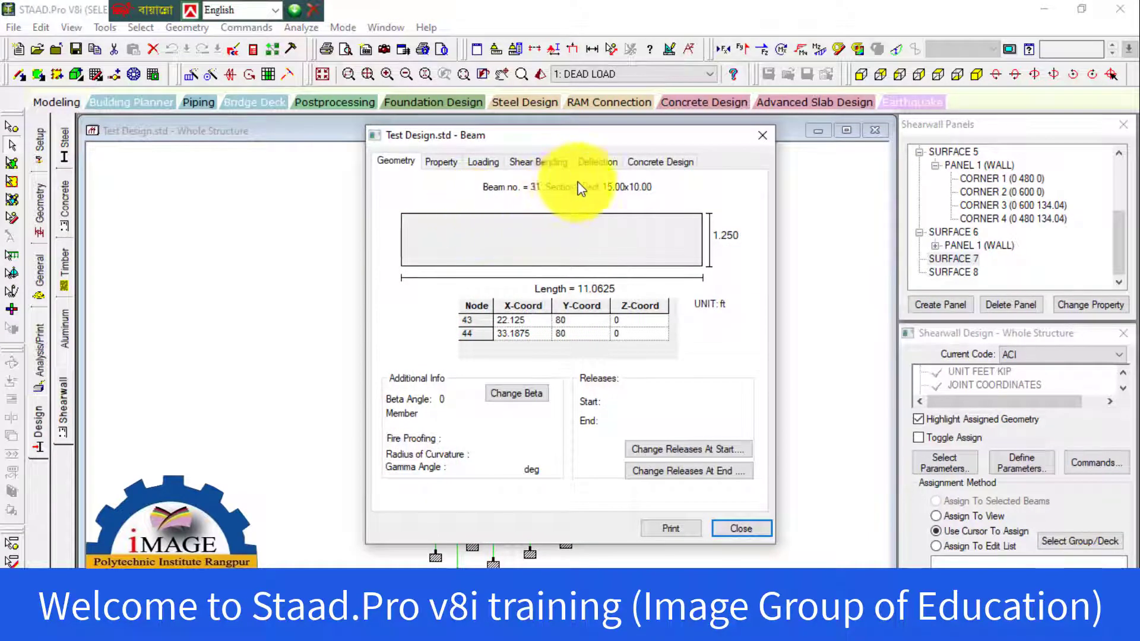
pyautogui.click(655, 167)
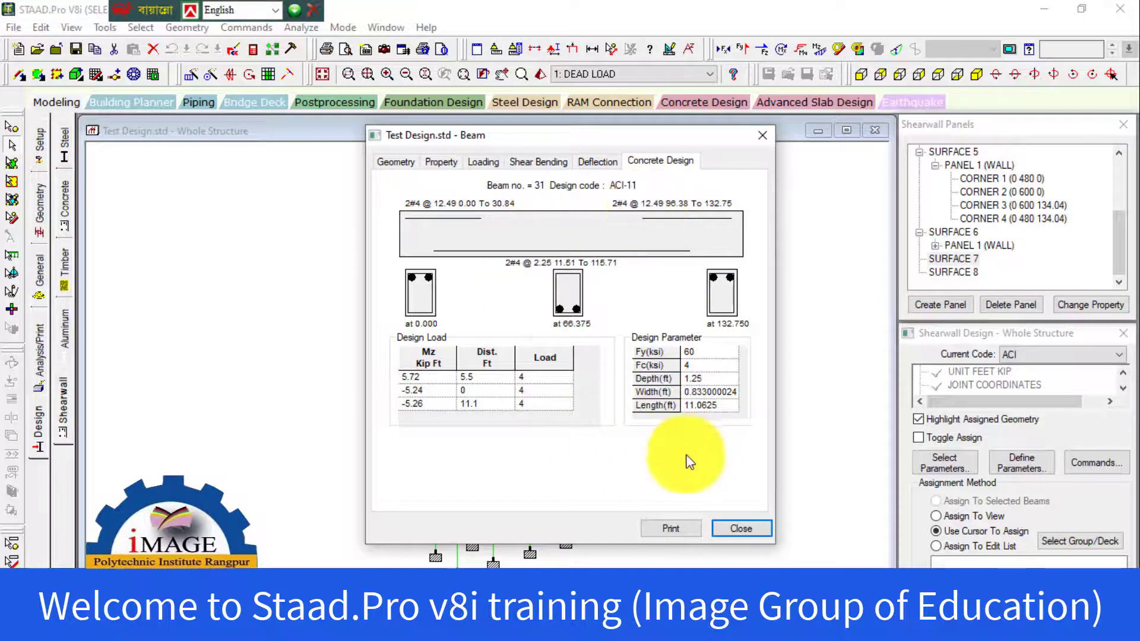
pyautogui.click(721, 529)
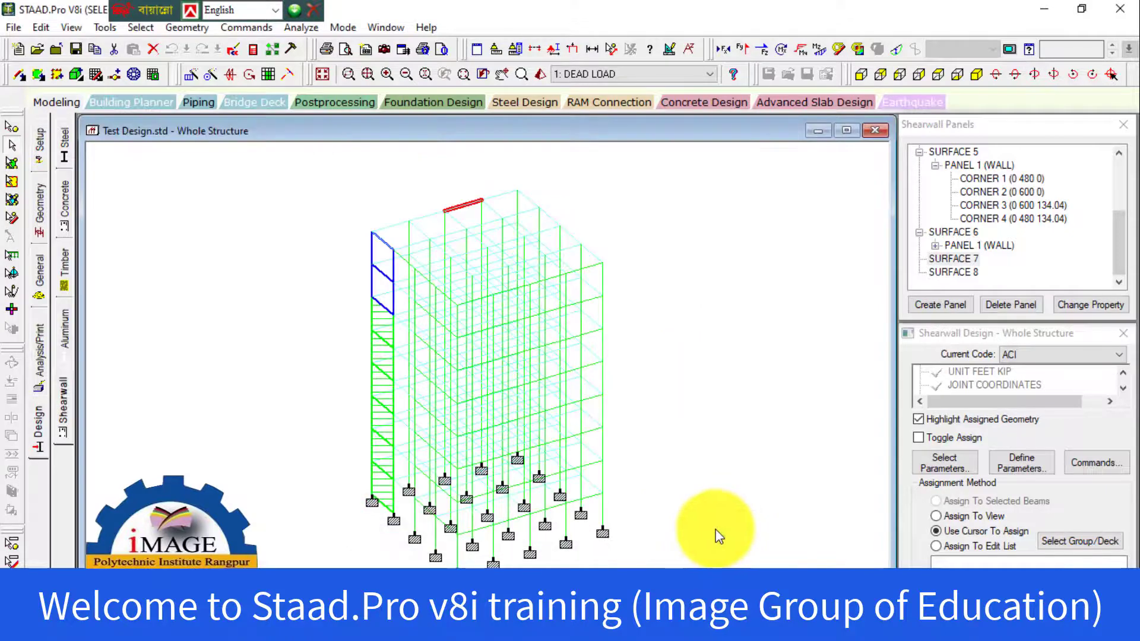
# Enter postprocessing with only the service load and factored load cases selected for the results.
pyautogui.click(332, 107)
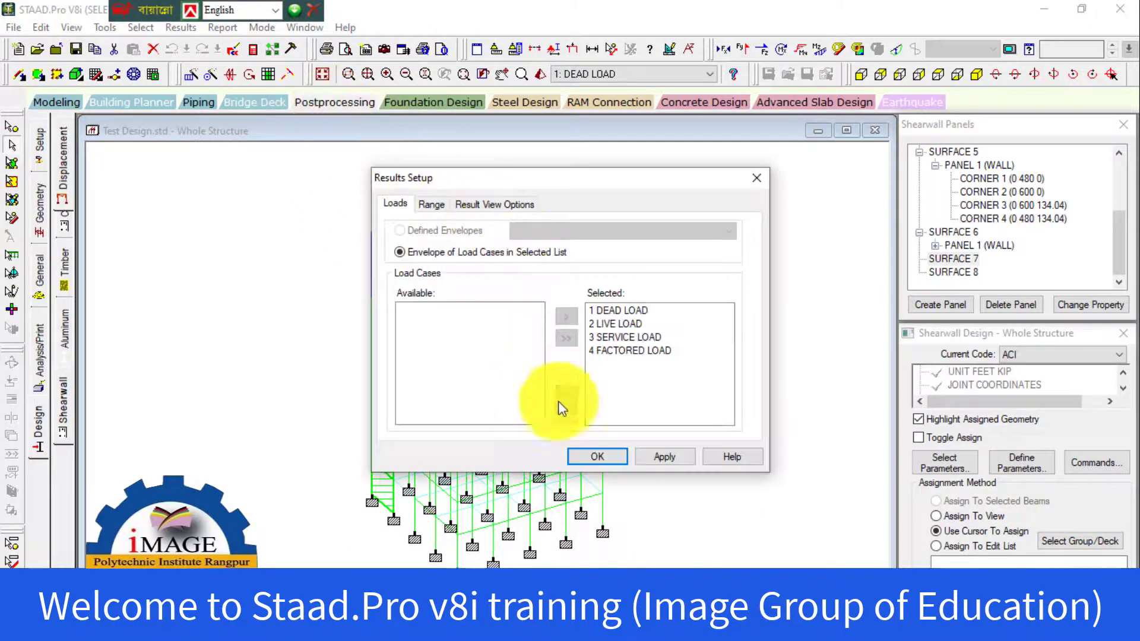
pyautogui.click(564, 415)
pyautogui.doubleClick(446, 350)
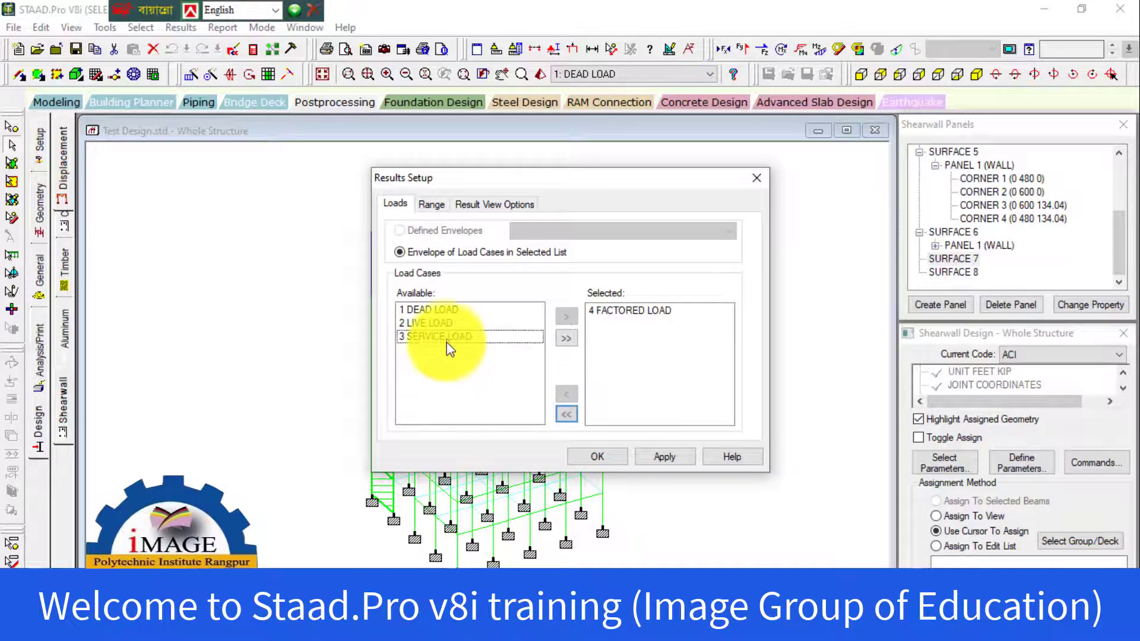
pyautogui.doubleClick(446, 338)
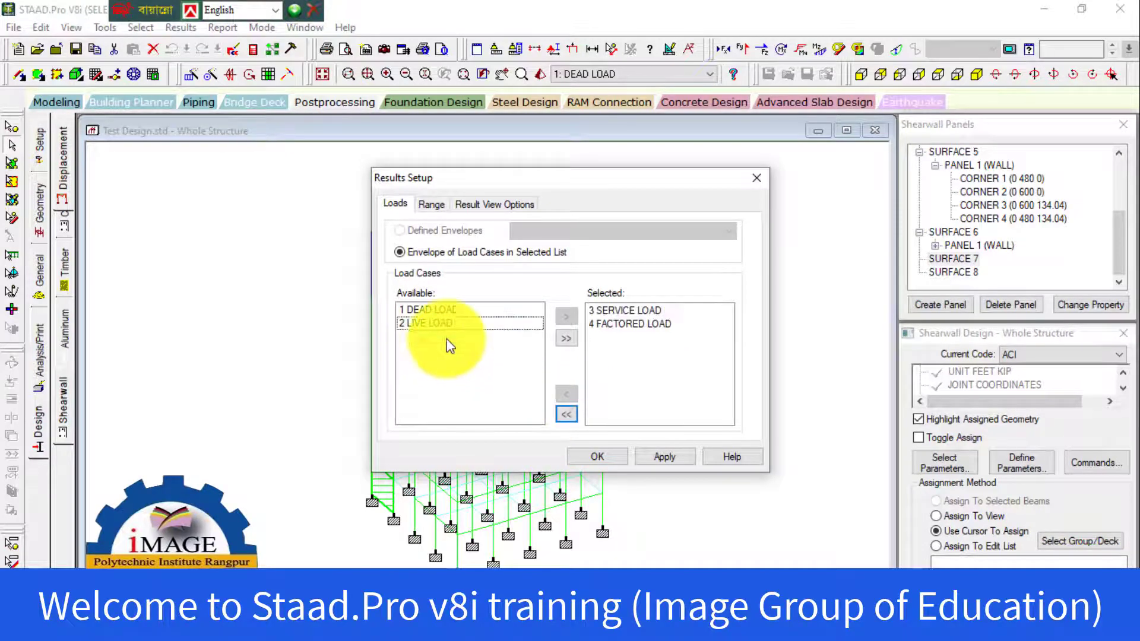
pyautogui.click(594, 457)
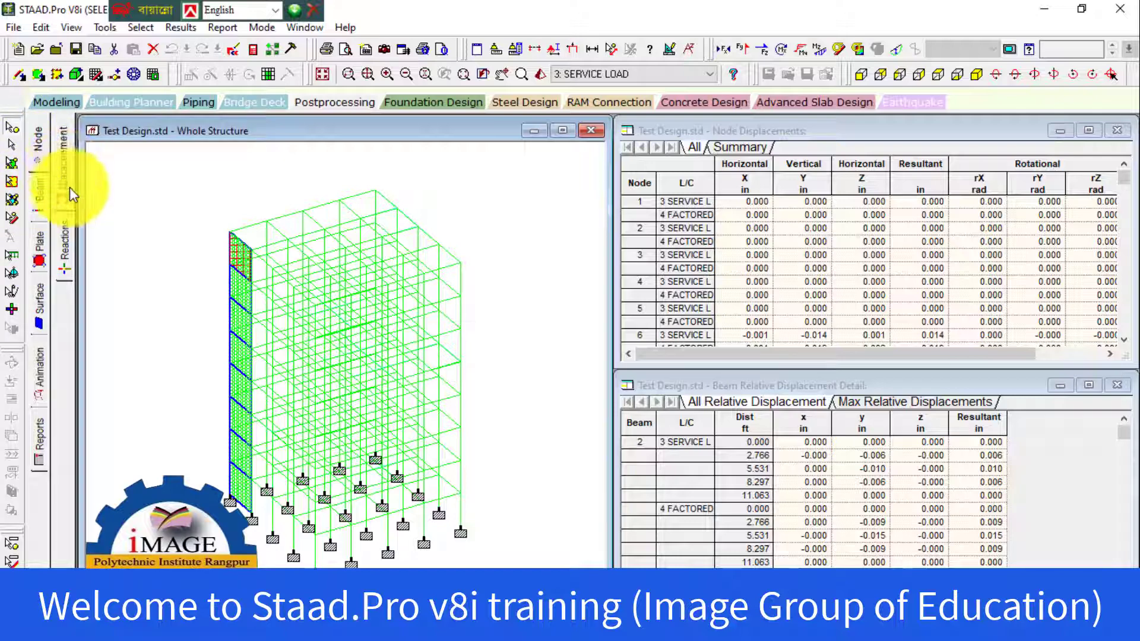
# Display the beam end forces and the beam graphs for top-storey beam 31.
pyautogui.click(42, 194)
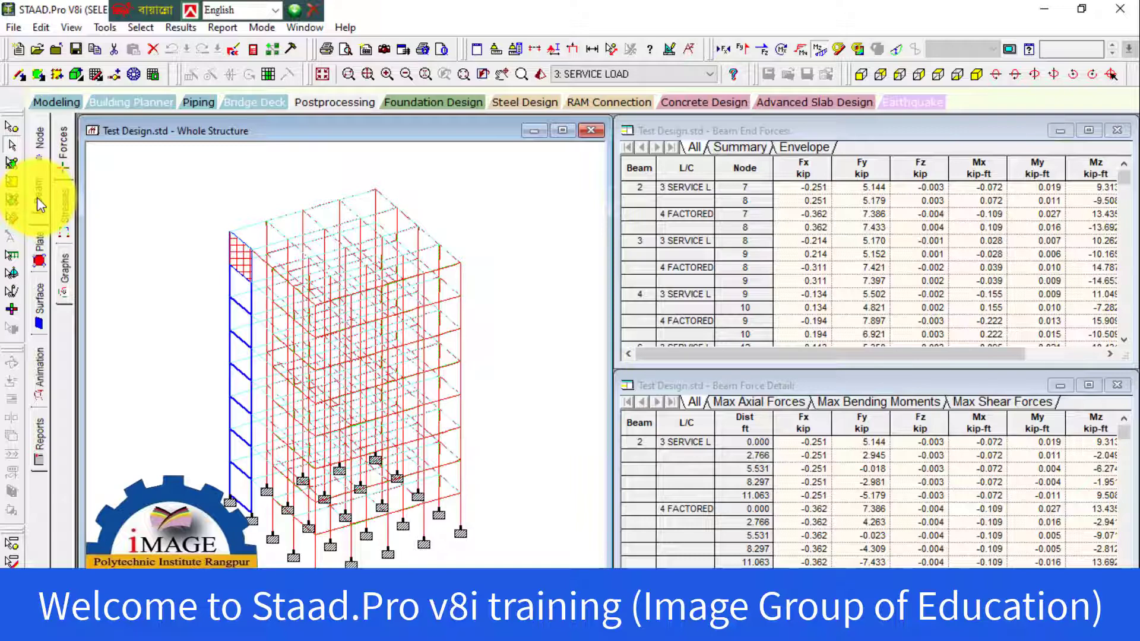
pyautogui.click(328, 212)
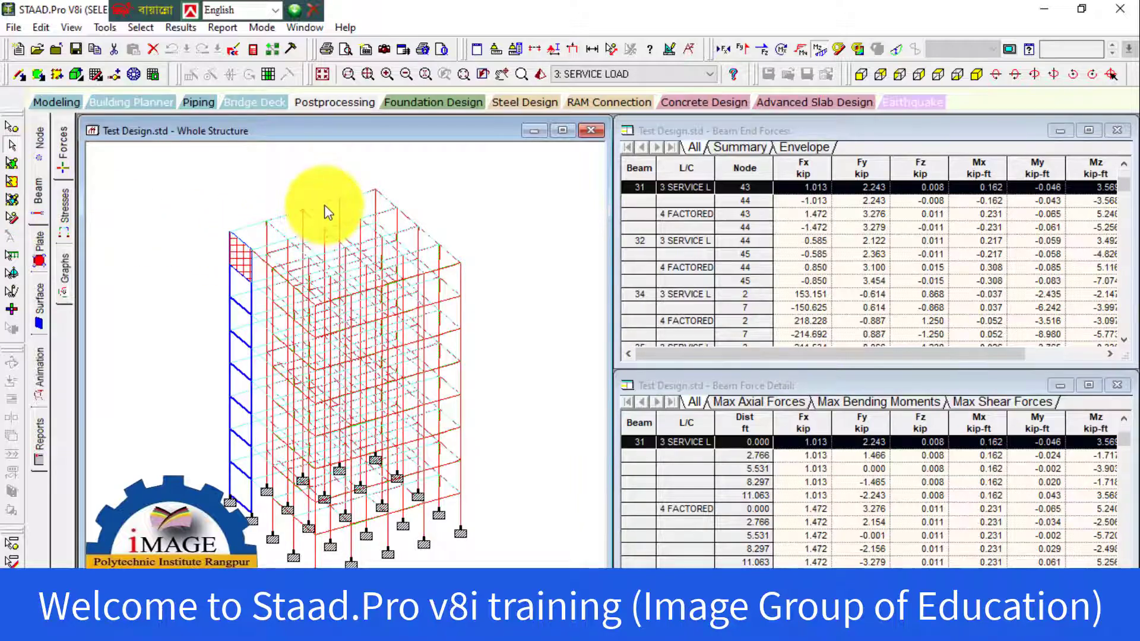
pyautogui.click(70, 285)
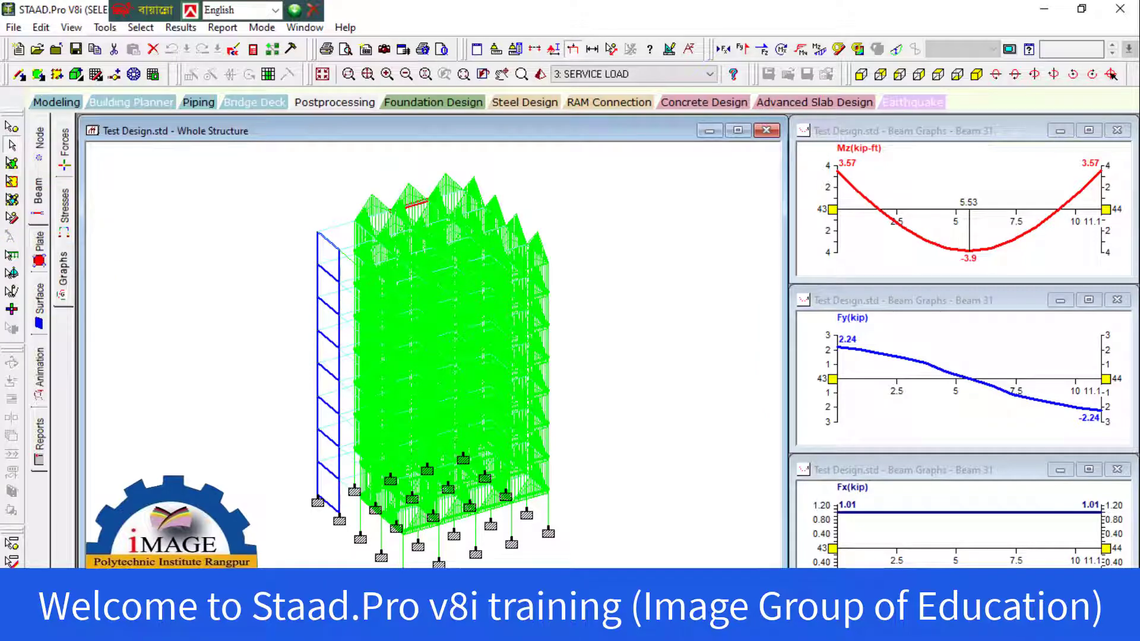
# Switch to the Word notes and start a new paragraph, one blank line below "Design> Sharewall".
pyautogui.hotkey('alt', 'Tab')
pyautogui.scroll(-3, 643, 526)
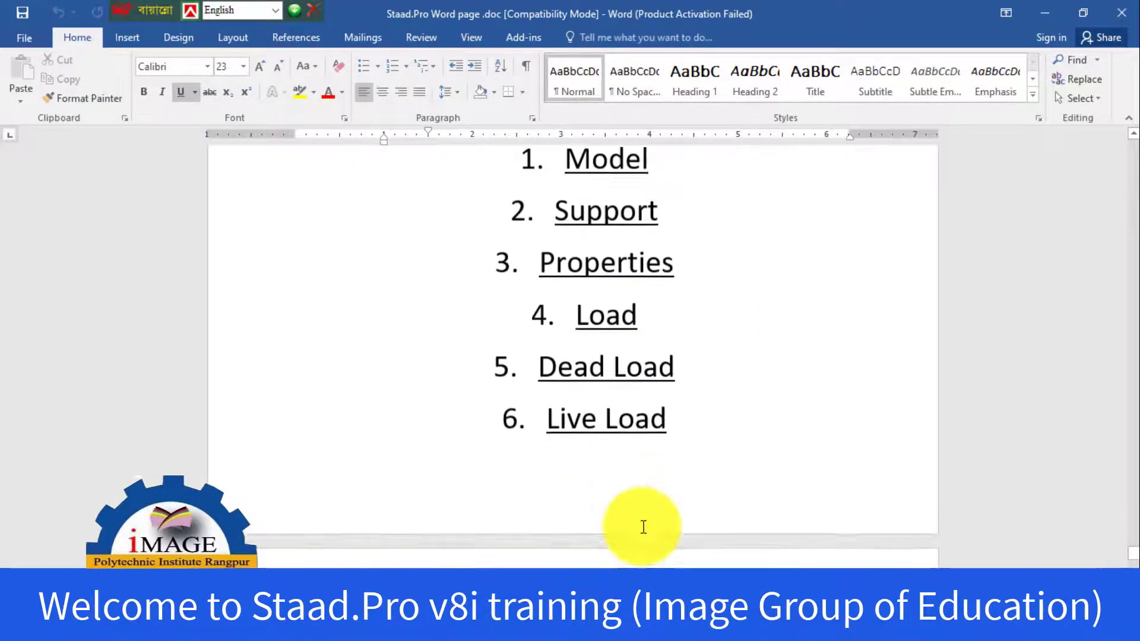
pyautogui.scroll(-12, 643, 527)
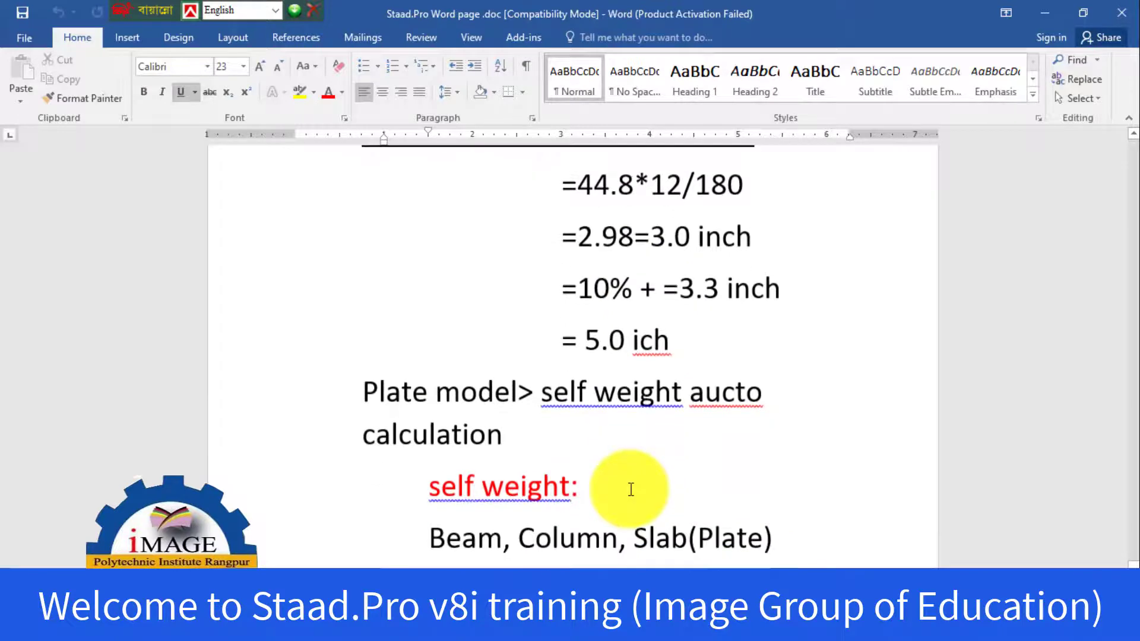
pyautogui.scroll(-3, 631, 489)
pyautogui.click(630, 489)
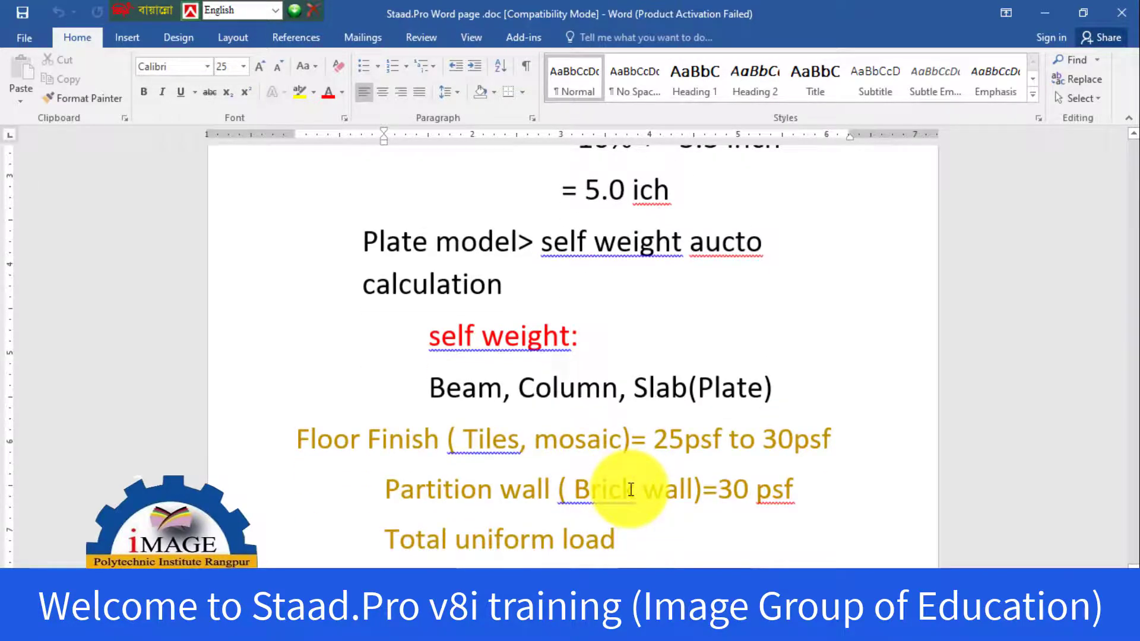
pyautogui.scroll(-2, 631, 483)
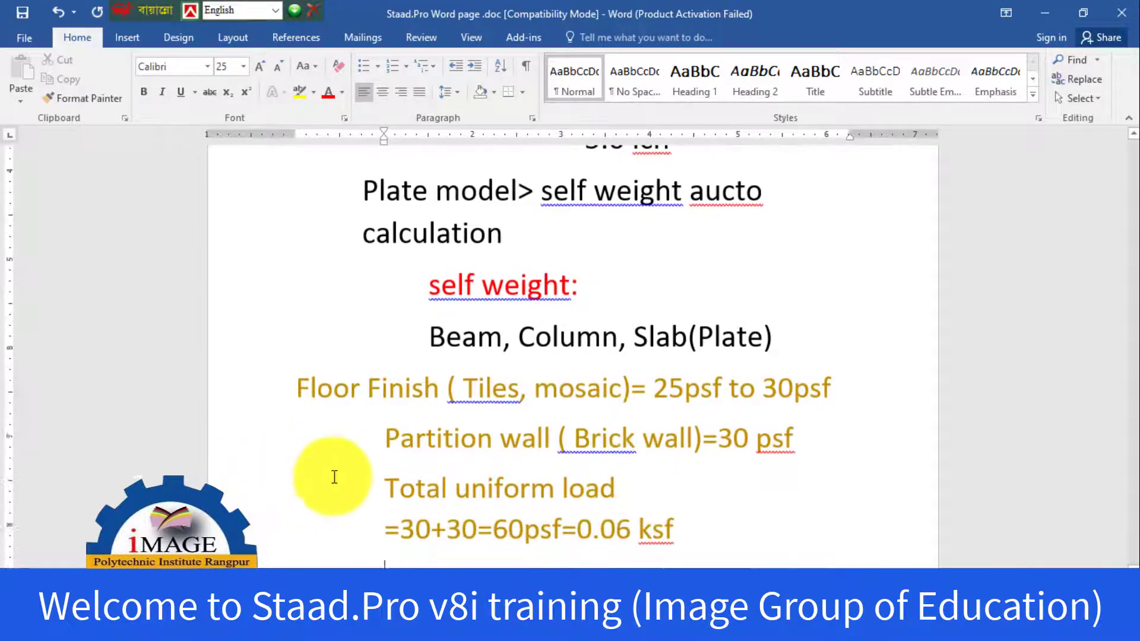
pyautogui.scroll(-10, 520, 502)
pyautogui.scroll(-15, 519, 503)
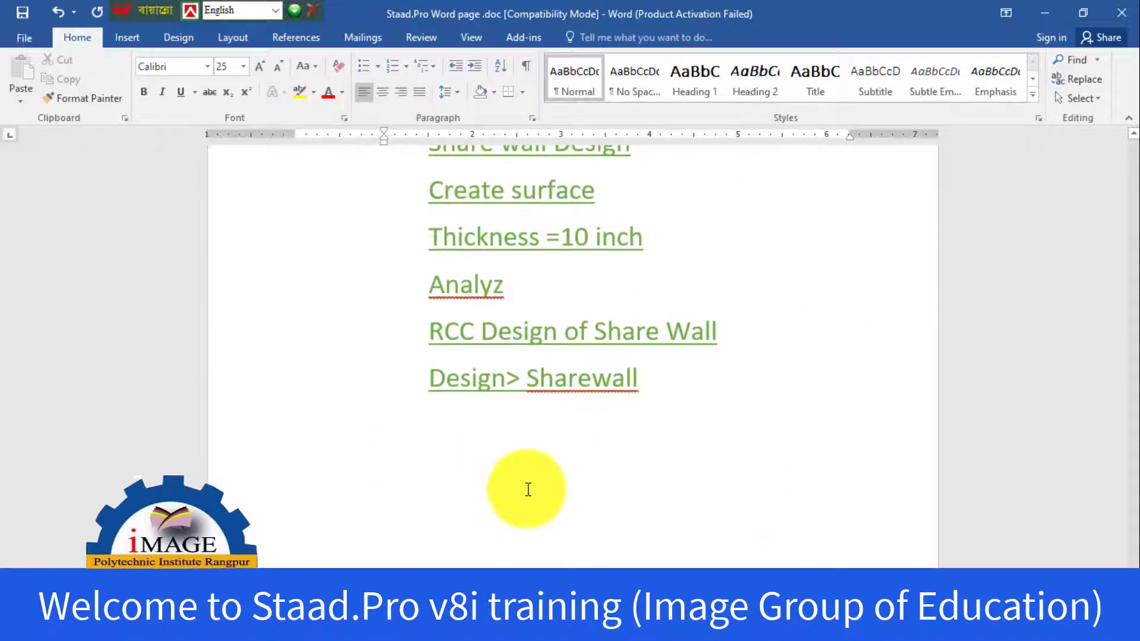
pyautogui.click(716, 458)
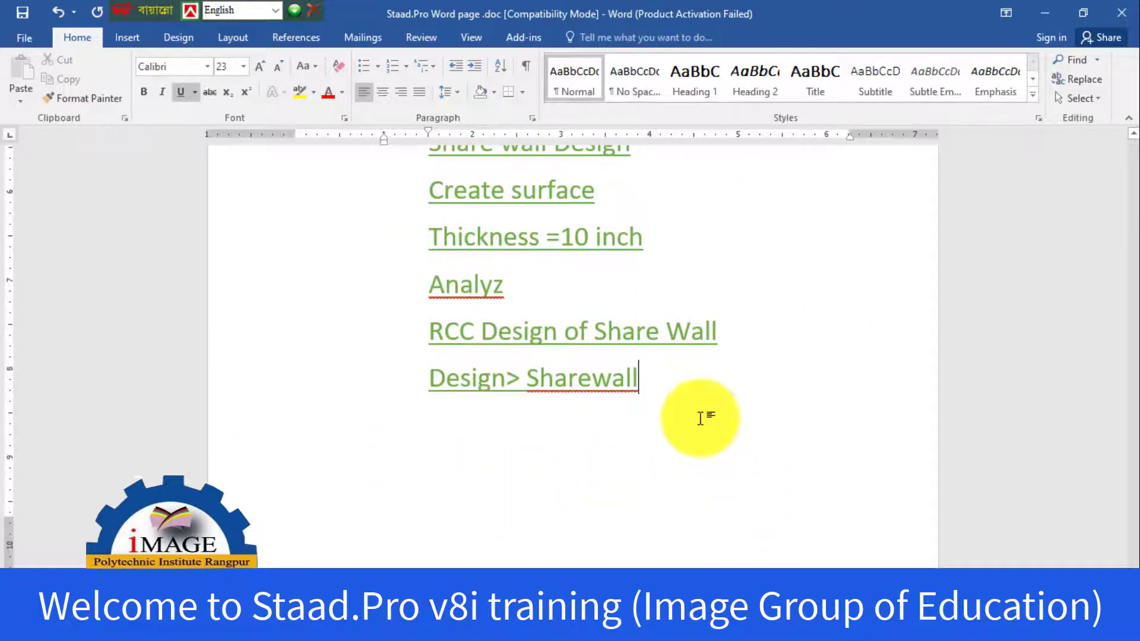
pyautogui.press('Return')
pyautogui.press('Return')
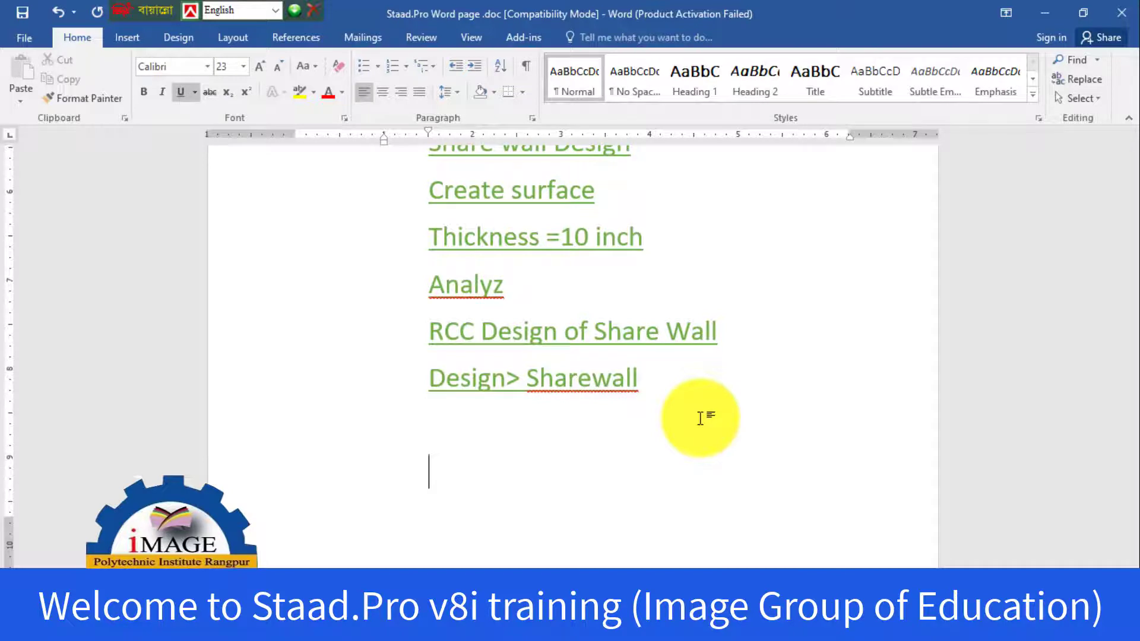
# Write the note "Post Processing> Vertical manu" followed by "Beam".
pyautogui.write('Pos')
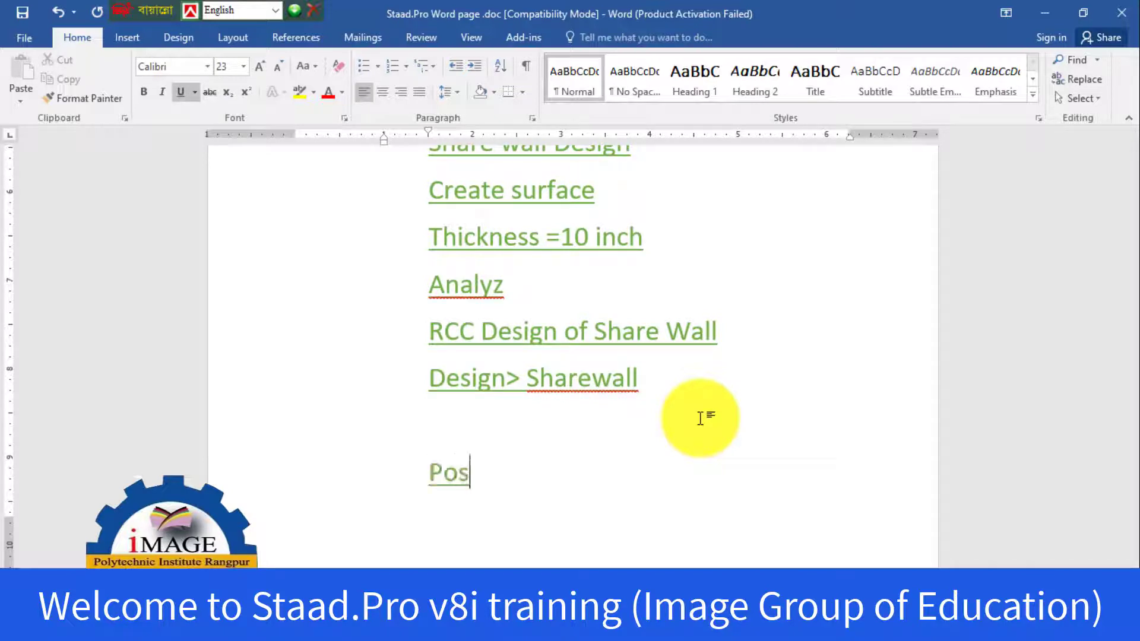
pyautogui.write('t Pro')
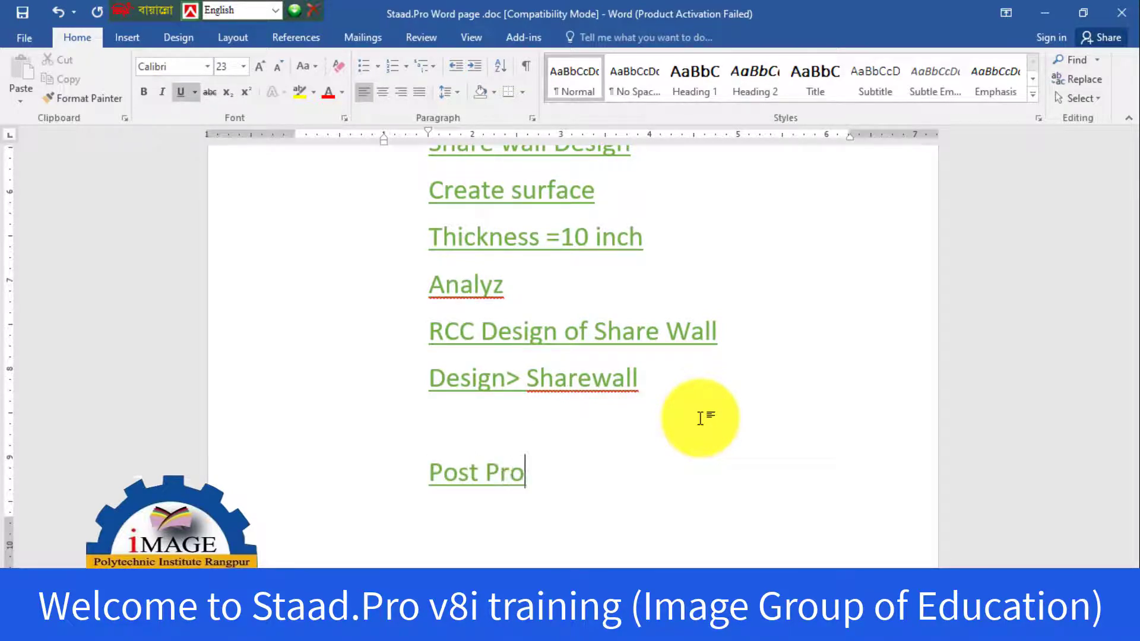
pyautogui.write('cessi')
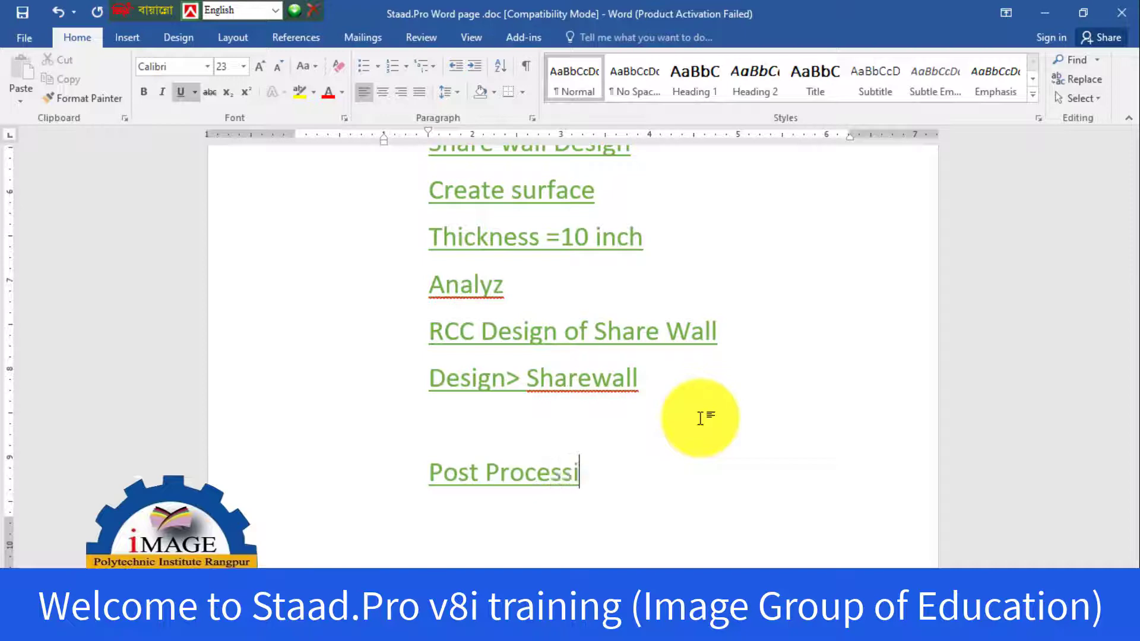
pyautogui.write('ng>')
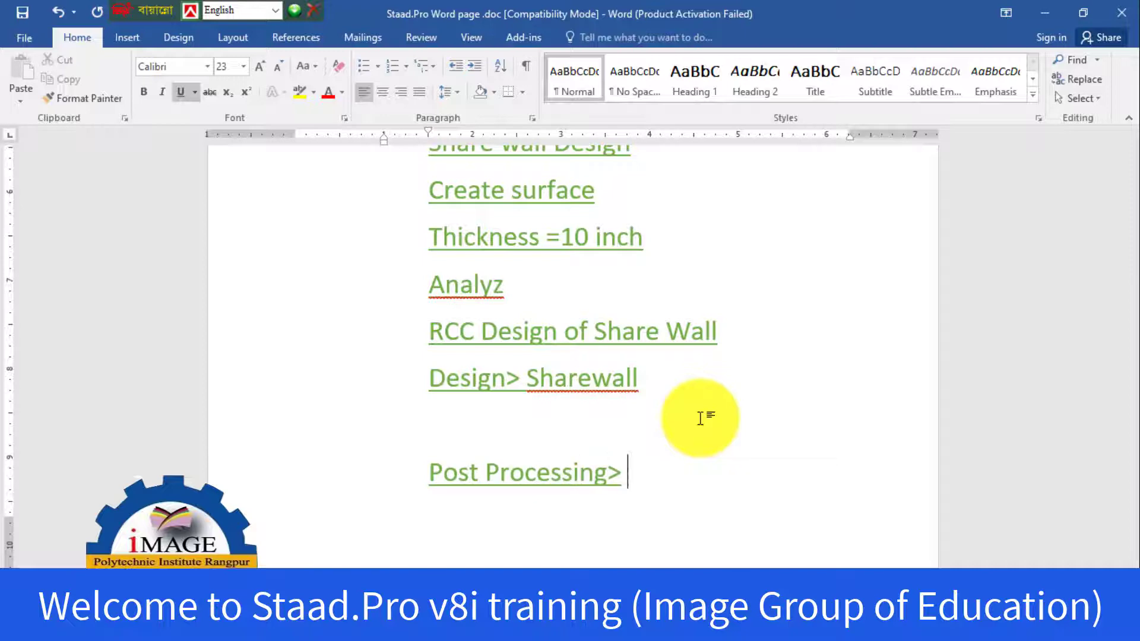
pyautogui.write(' Vertica')
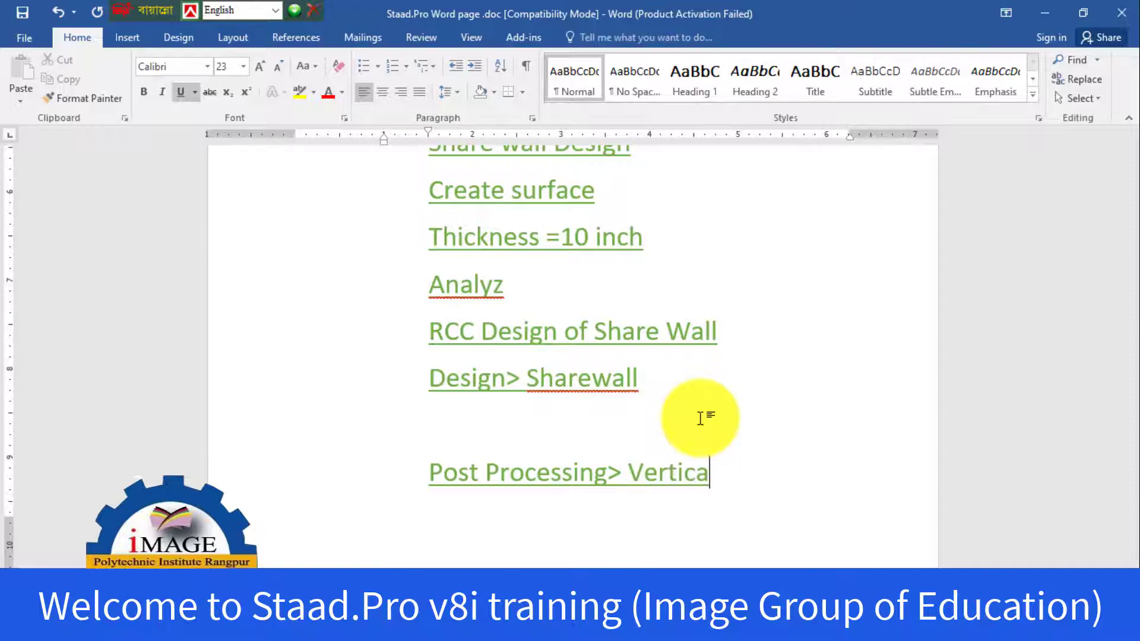
pyautogui.write('l manu ')
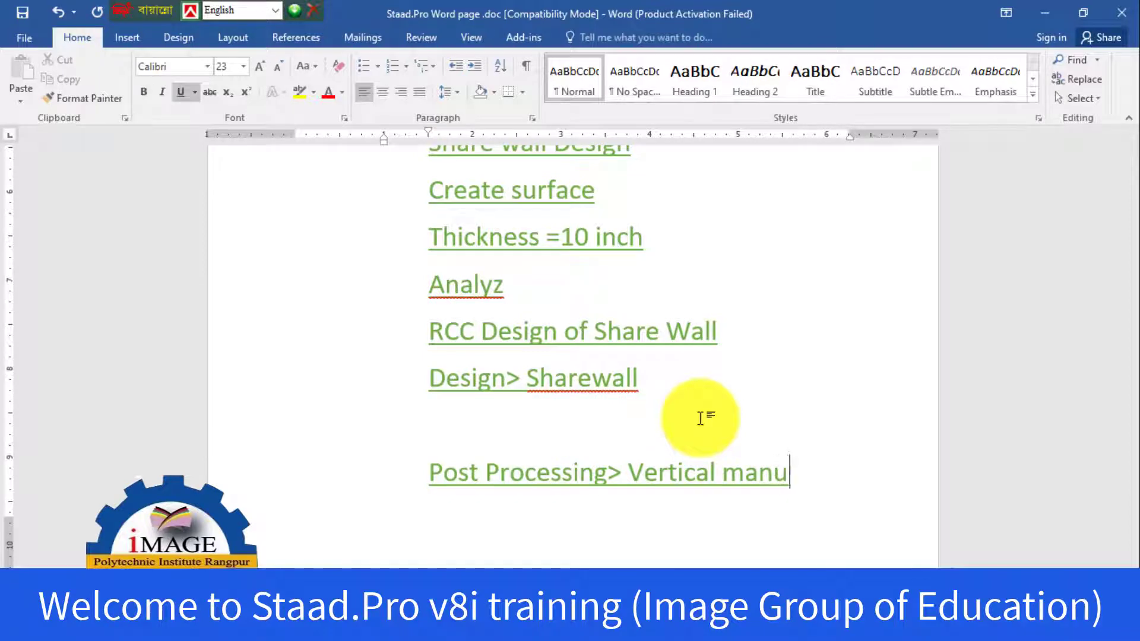
pyautogui.write('Beam')
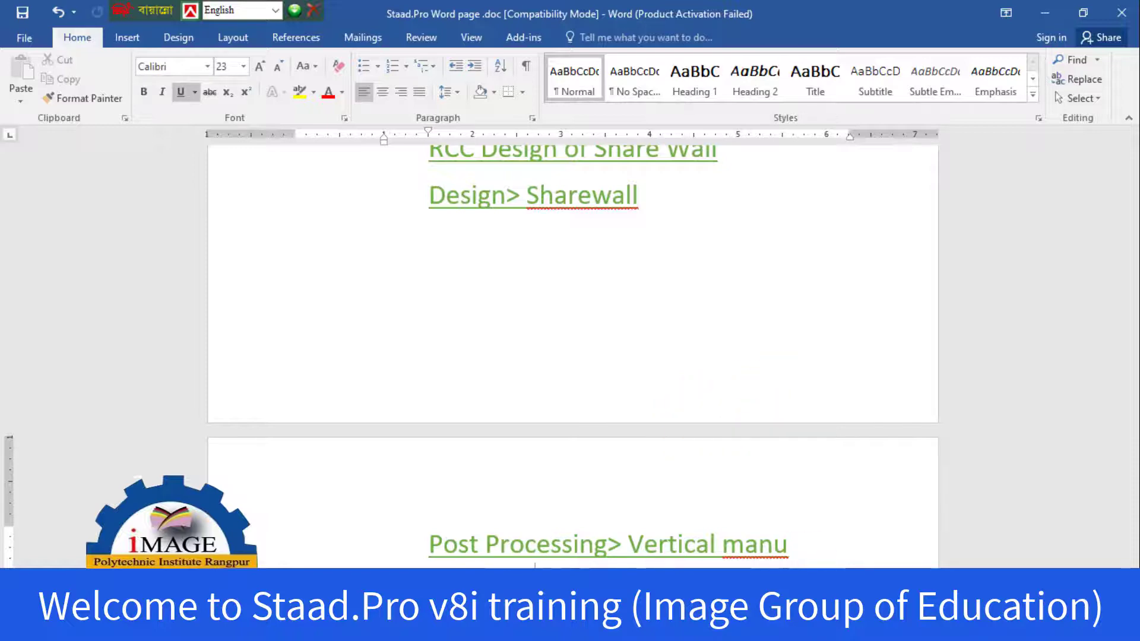
# Return to STAAD.Pro and show the beam graphs for load case 4: FACTORED LOAD.
pyautogui.click(594, 628)
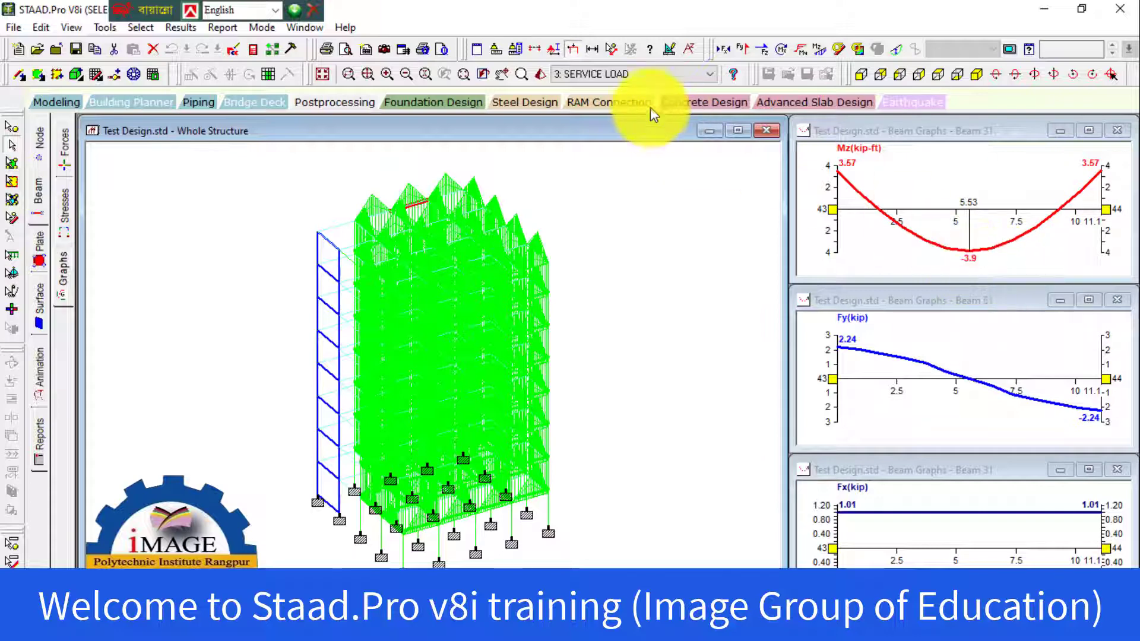
pyautogui.click(710, 73)
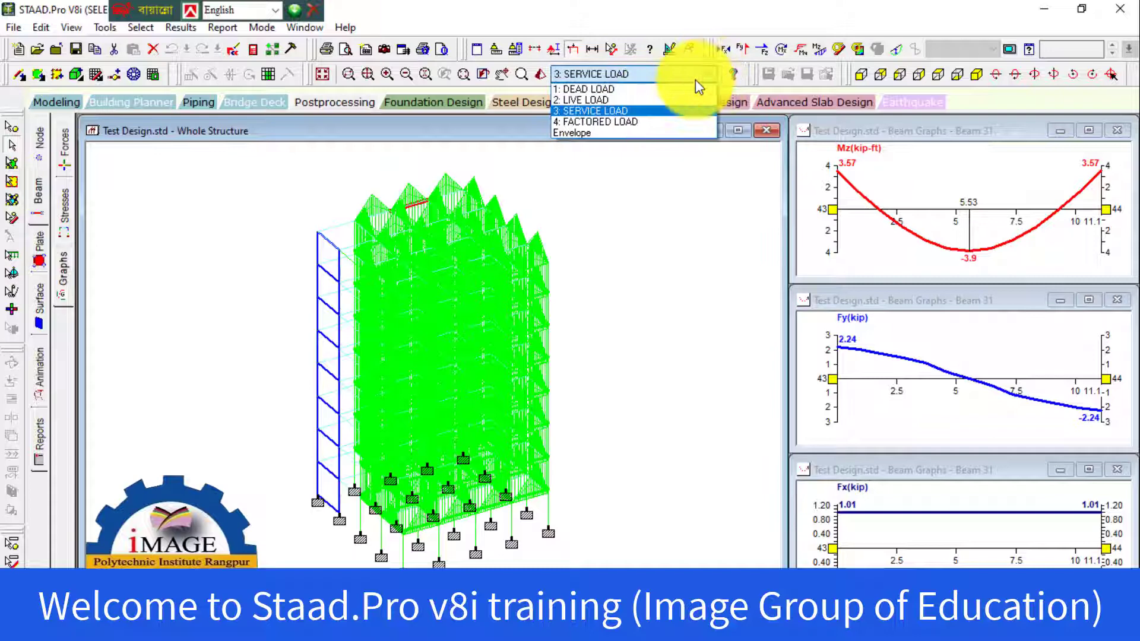
pyautogui.click(661, 123)
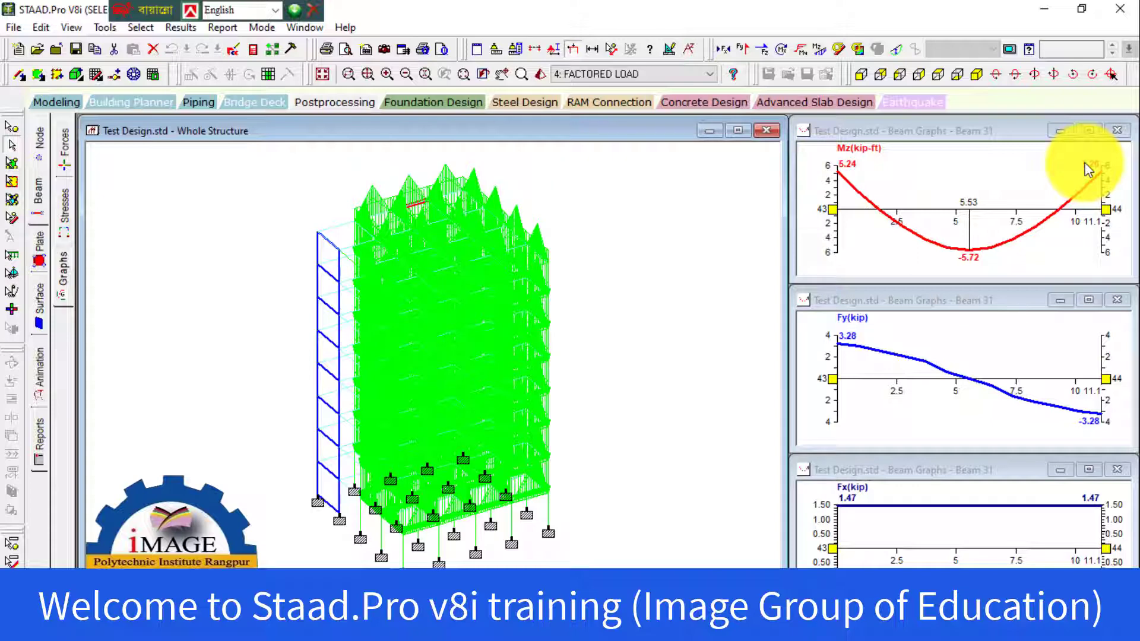
# Open the member details of top-storey beam 31 and show its Bending-Z diagram for load case 4: FACTORED LOAD.
pyautogui.click(928, 341)
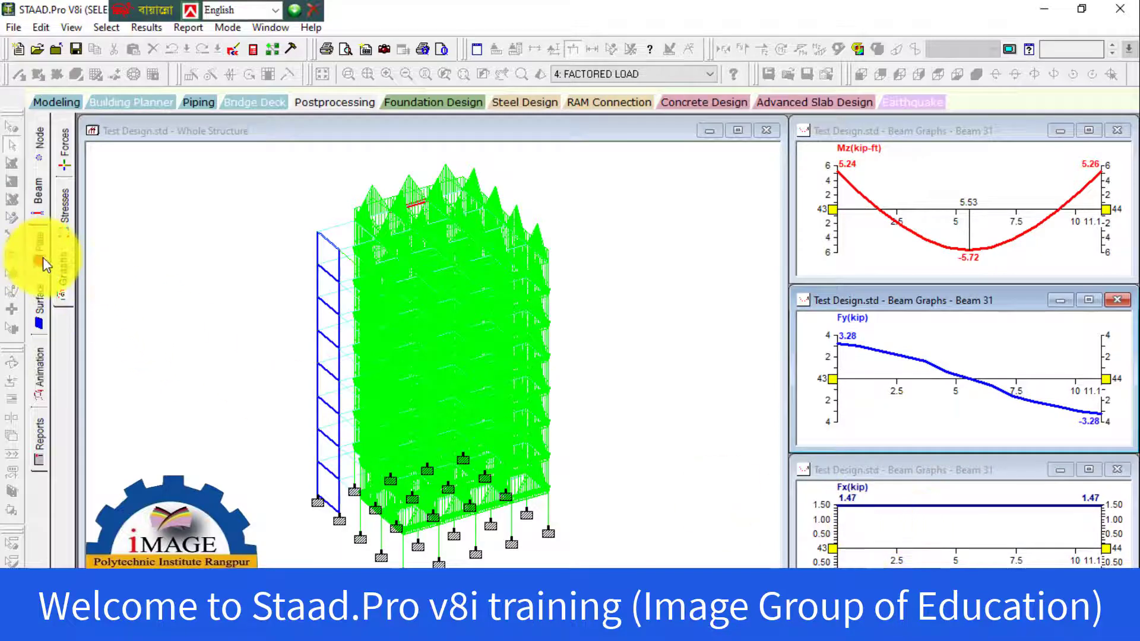
pyautogui.click(67, 272)
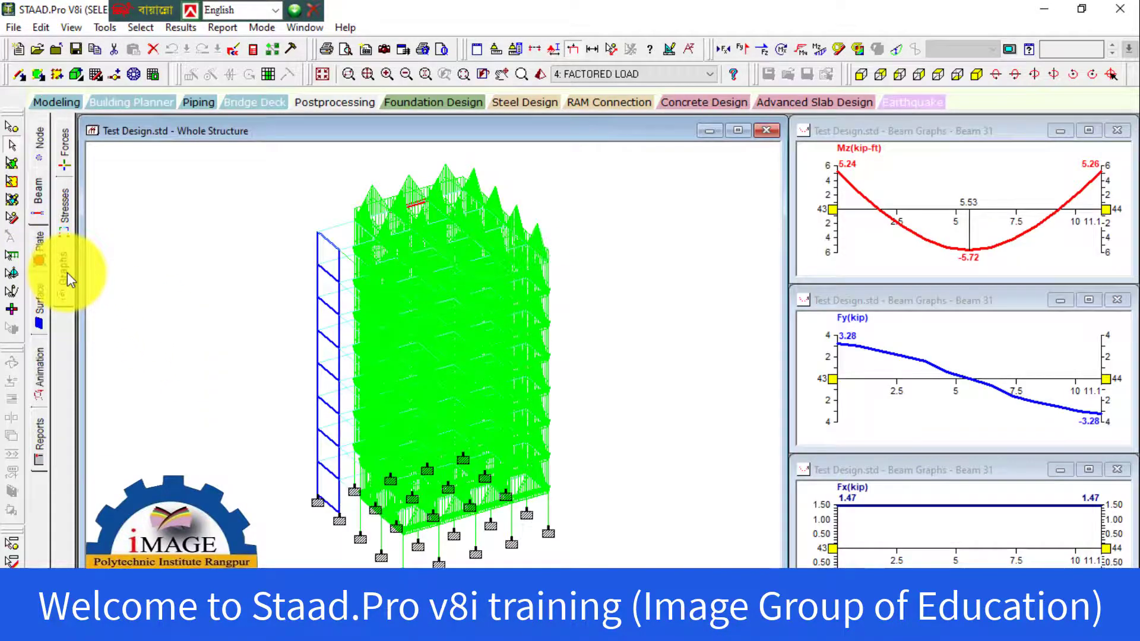
pyautogui.doubleClick(411, 206)
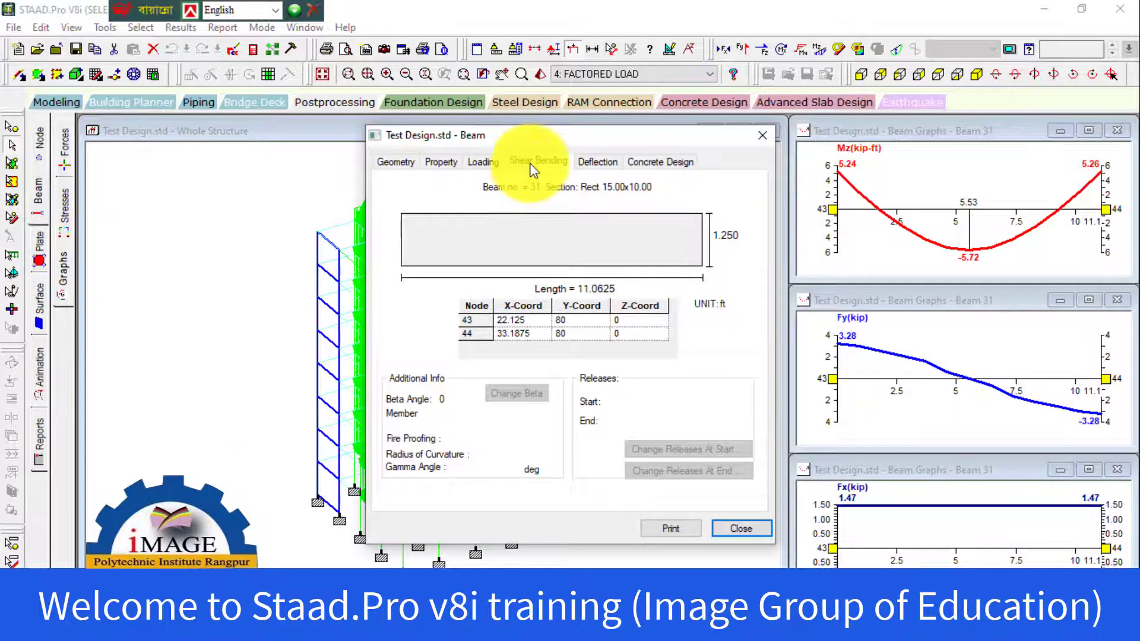
pyautogui.click(531, 166)
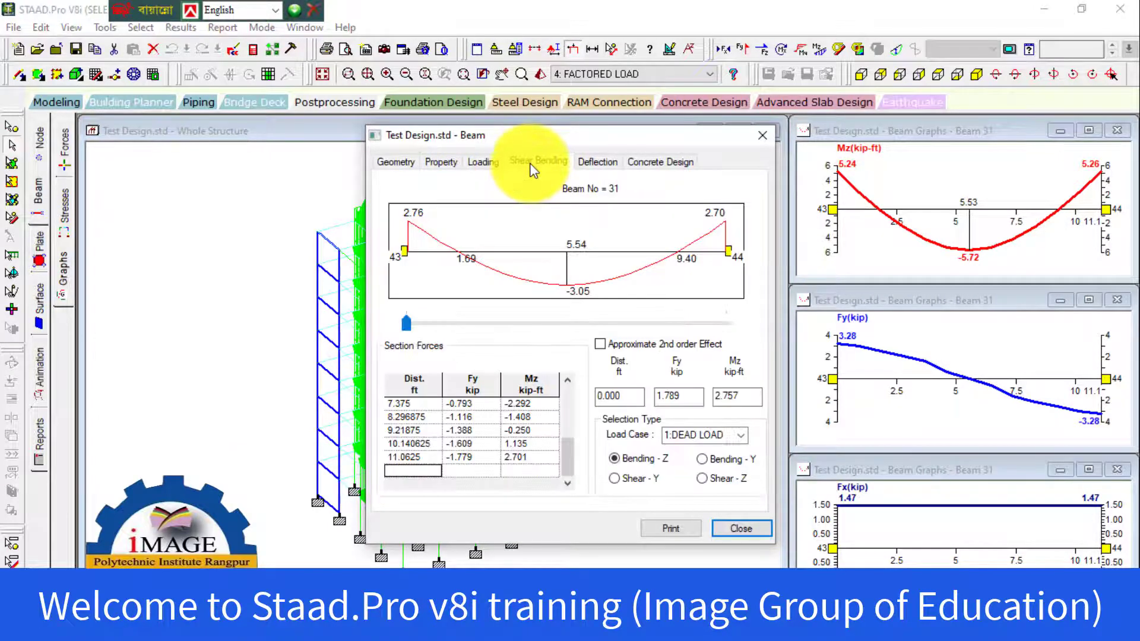
pyautogui.click(740, 436)
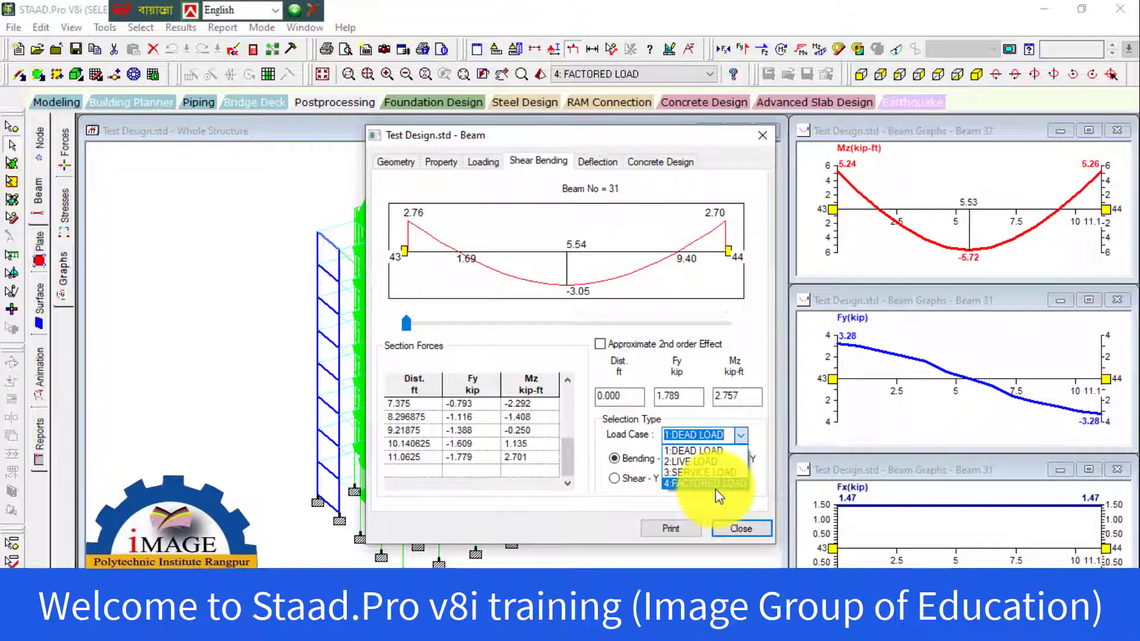
pyautogui.click(719, 483)
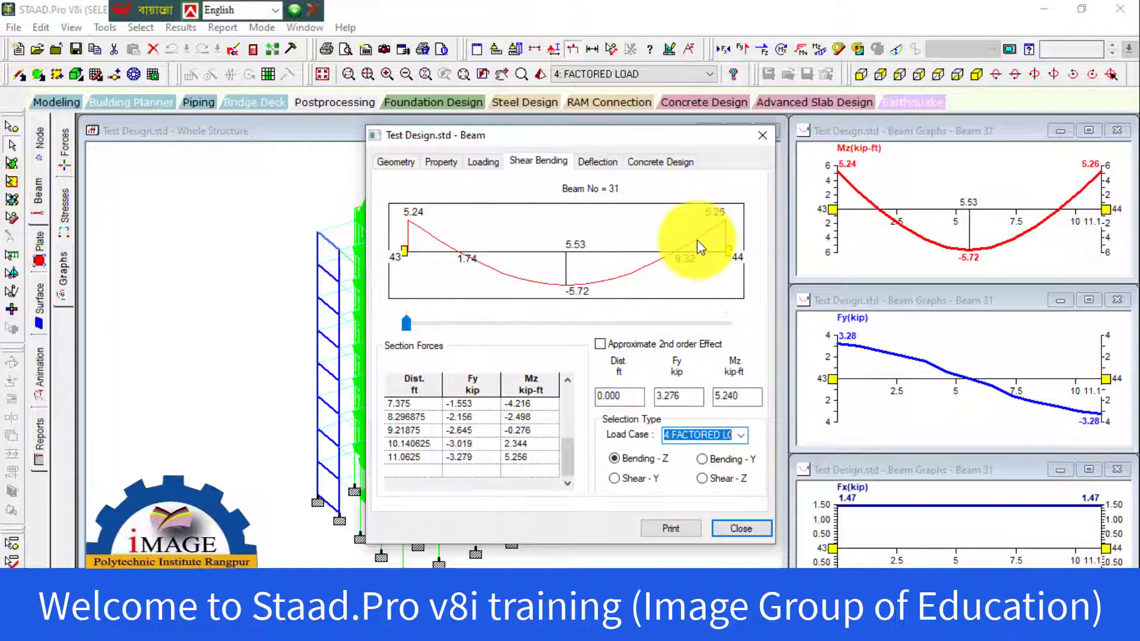
# View beam 31's Shear-Y diagram and its concrete design details, then close the member details.
pyautogui.click(625, 478)
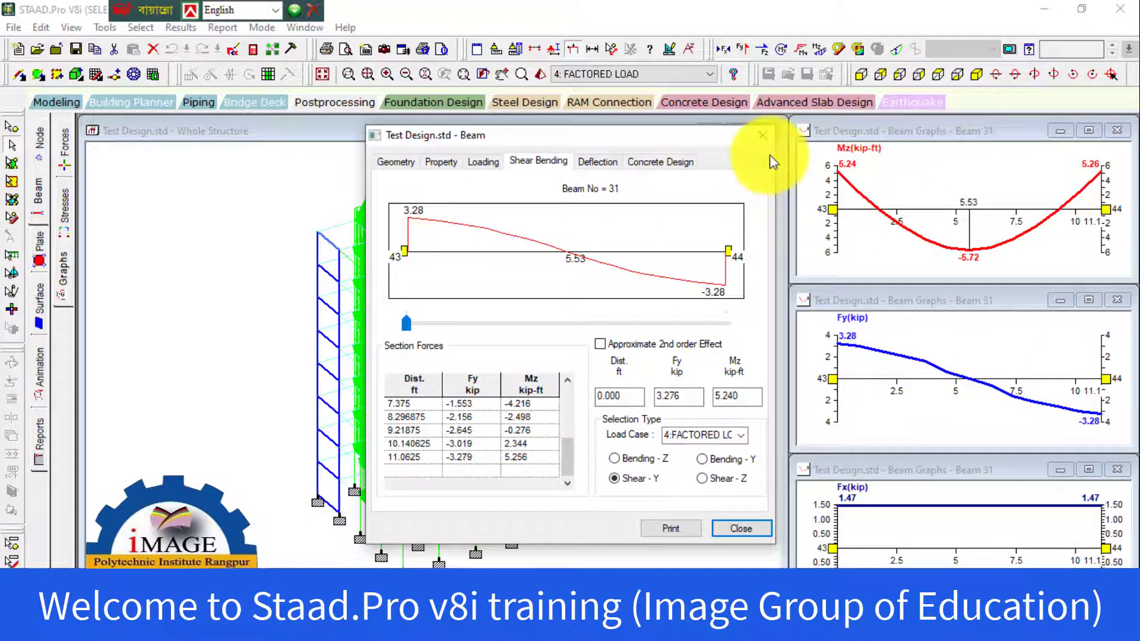
pyautogui.click(672, 161)
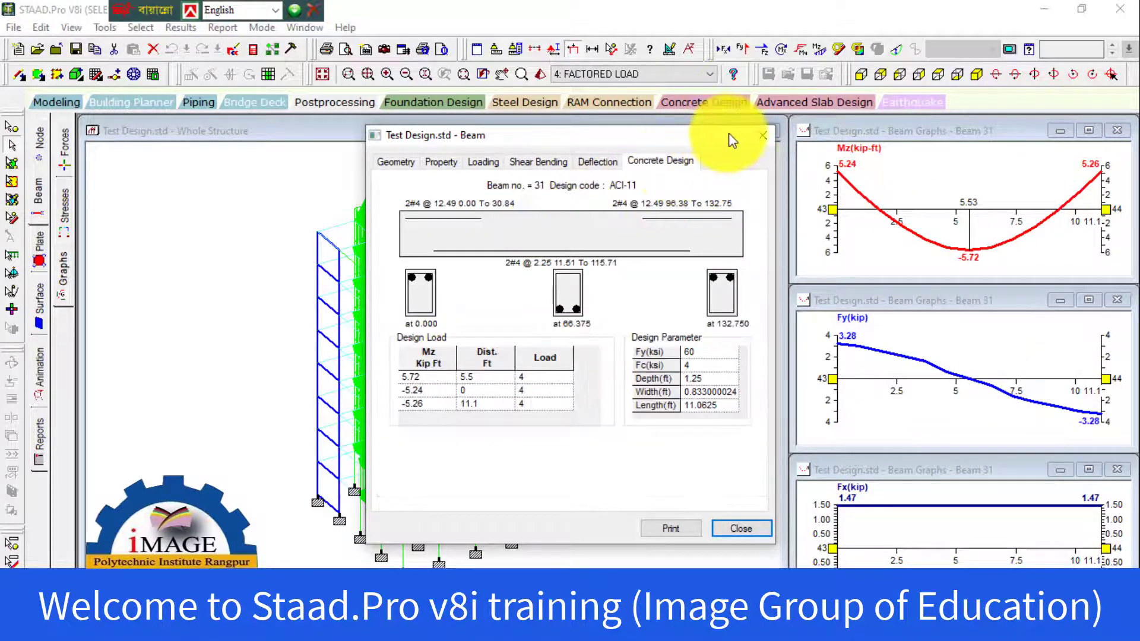
pyautogui.click(736, 528)
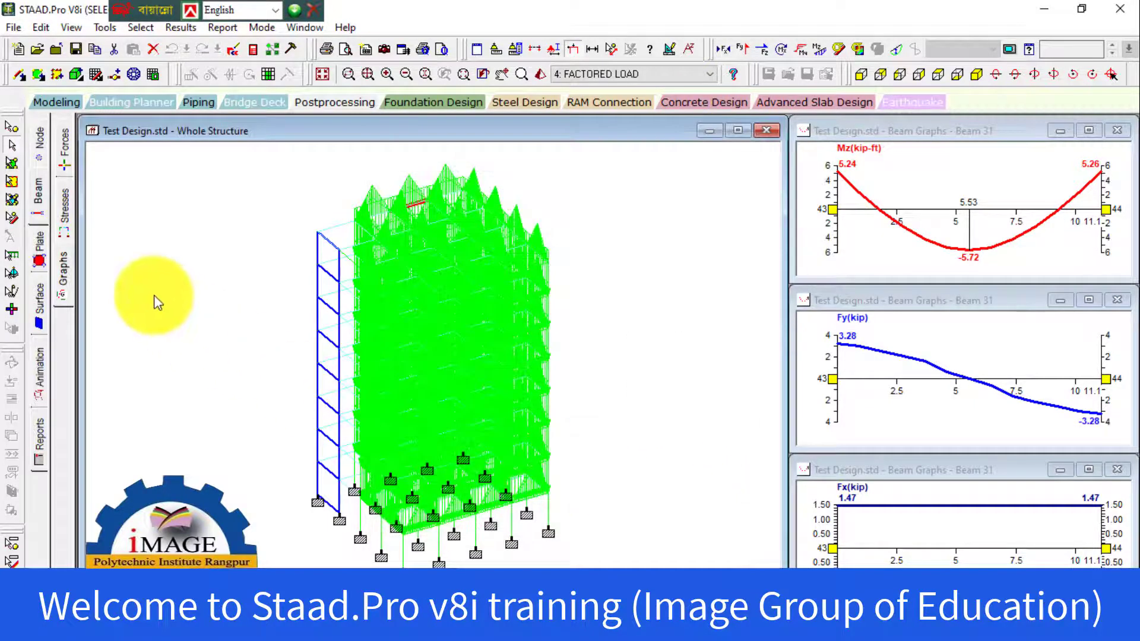
# Show the 3D stress contour of beam 31 and inspect sections at 2.03, 6.73 and 1.66 ft along it.
pyautogui.click(63, 203)
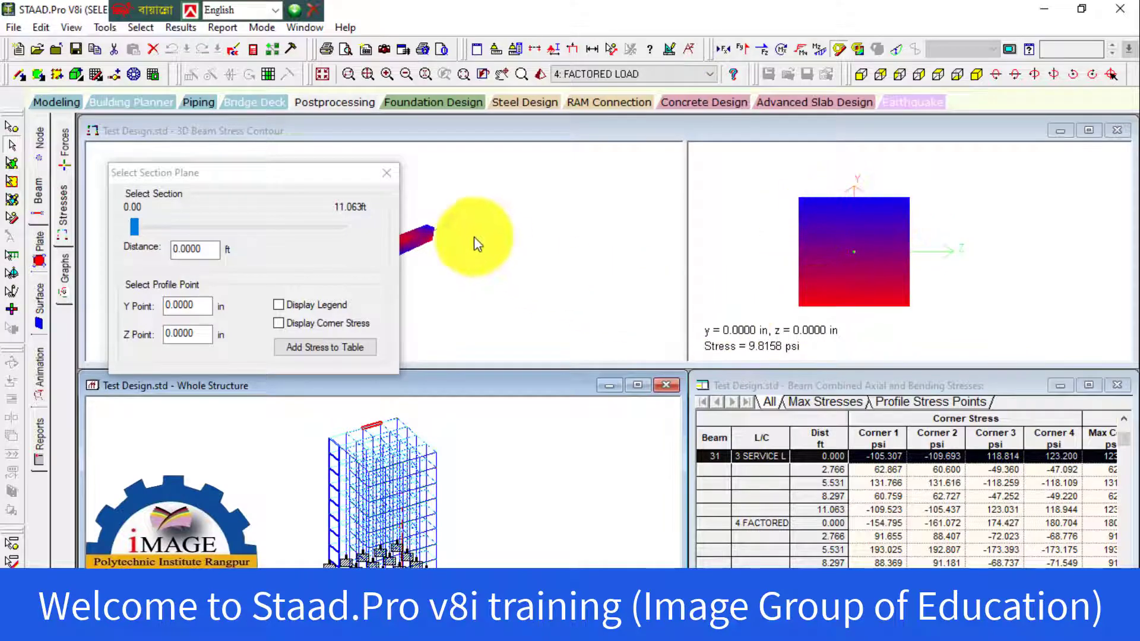
pyautogui.moveTo(323, 177); pyautogui.dragTo(645, 267)
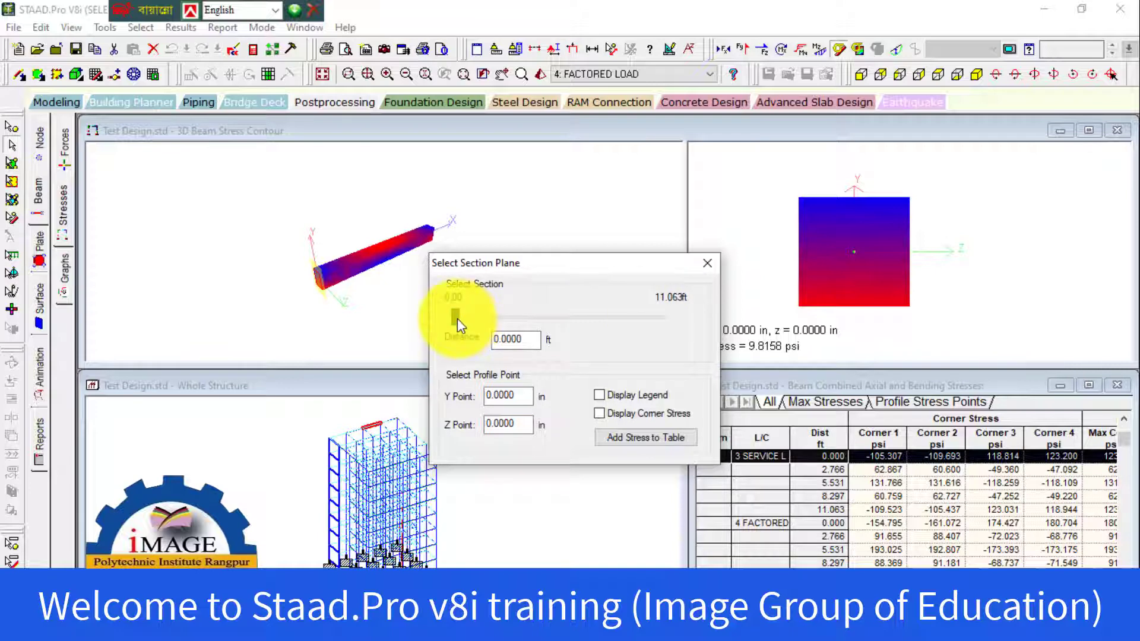
pyautogui.moveTo(457, 318); pyautogui.dragTo(493, 319)
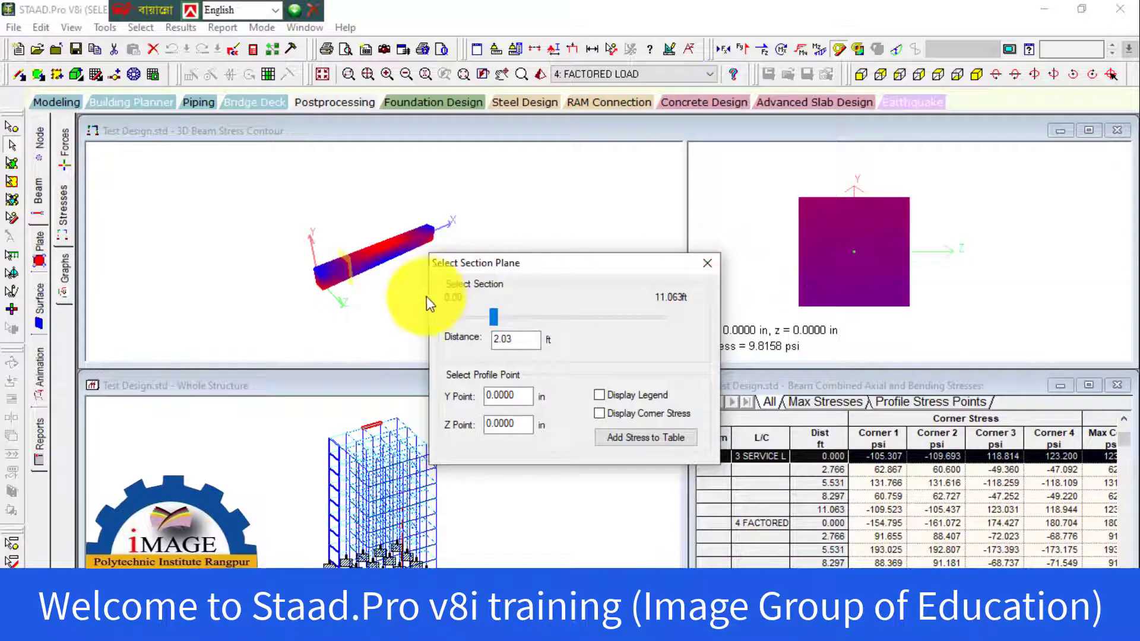
pyautogui.moveTo(494, 319); pyautogui.dragTo(580, 338)
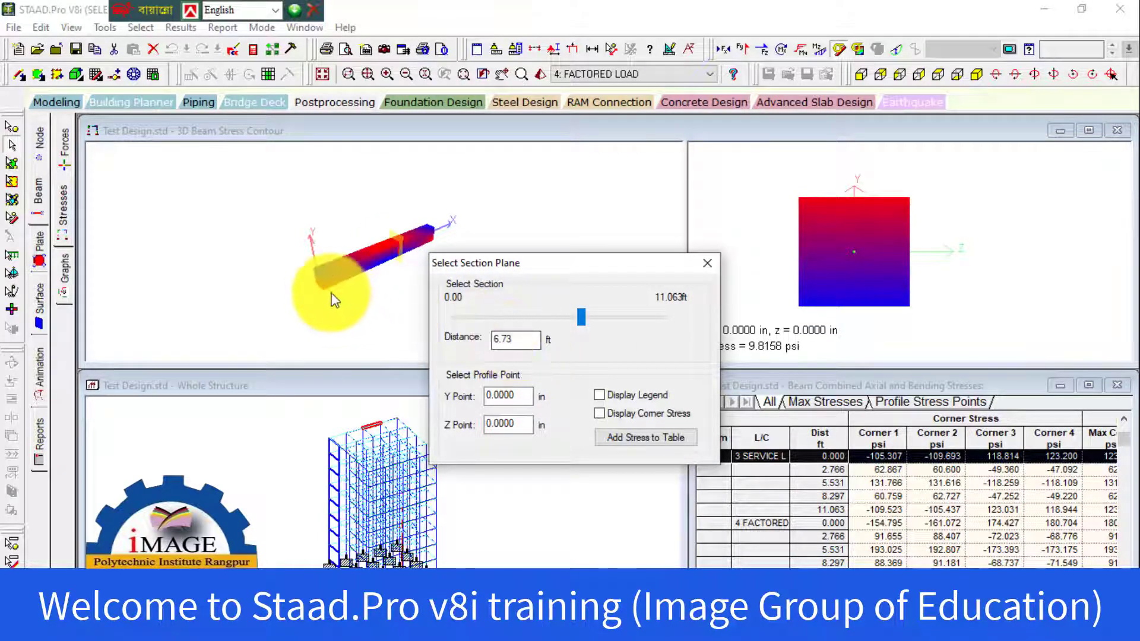
pyautogui.moveTo(575, 326); pyautogui.dragTo(498, 347)
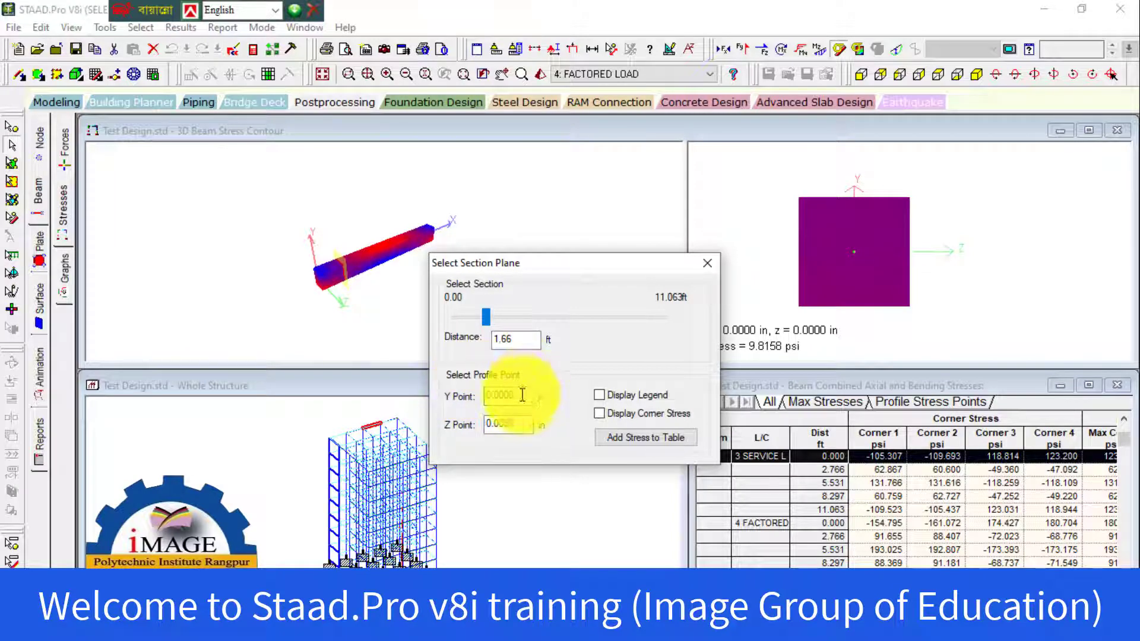
# Display the stress legend and place the section plane settings clear of the 3D beam contour.
pyautogui.click(599, 396)
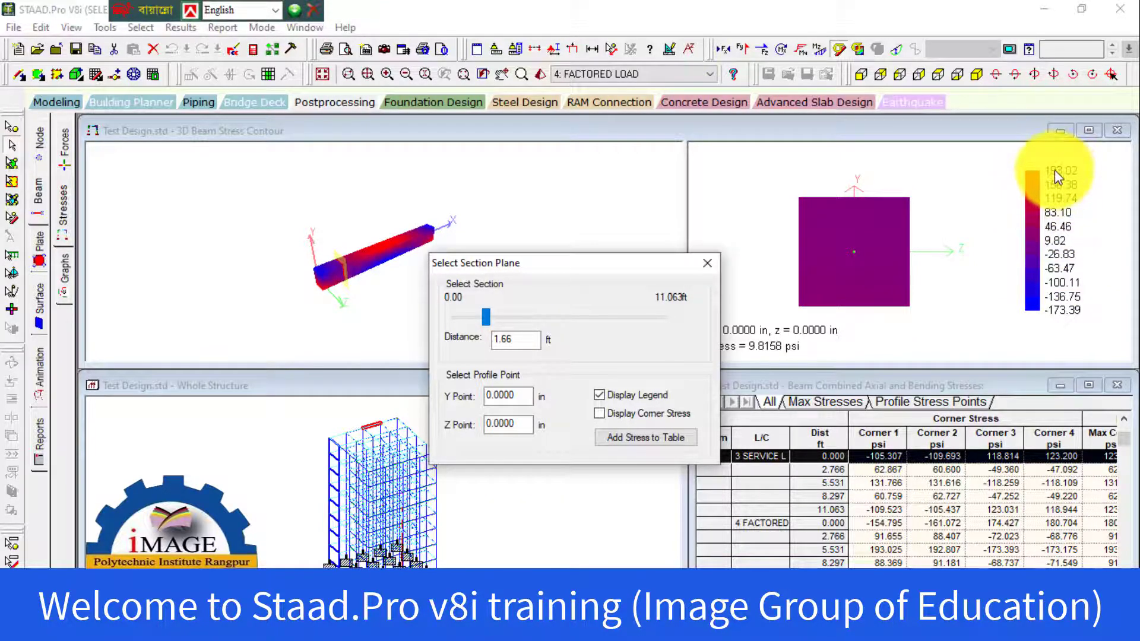
pyautogui.moveTo(688, 260); pyautogui.dragTo(597, 337)
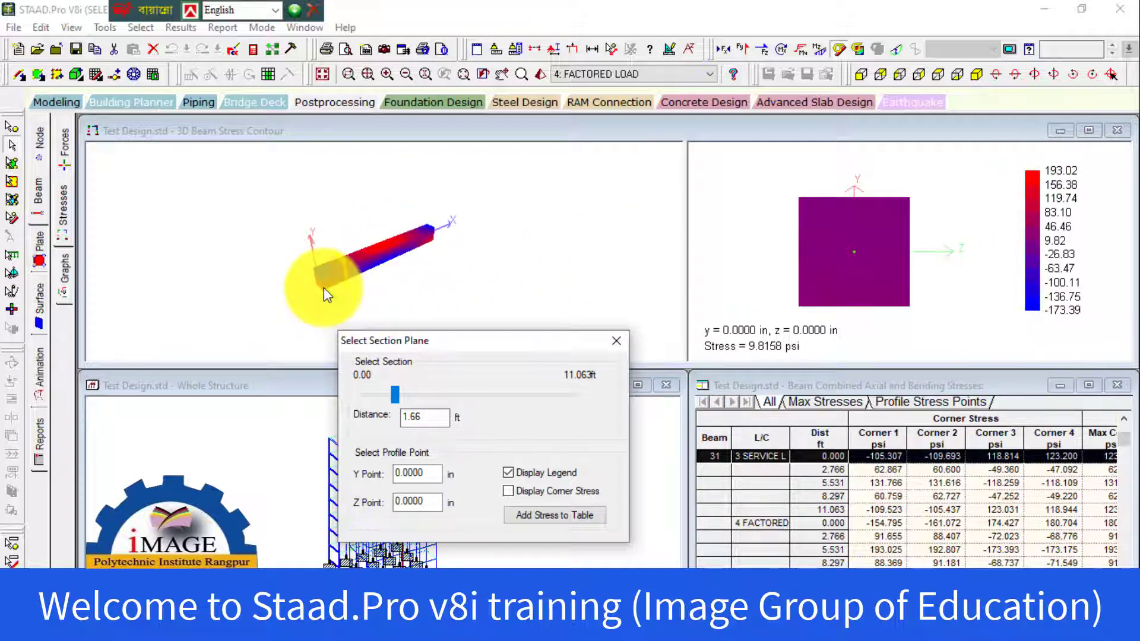
pyautogui.moveTo(322, 287); pyautogui.dragTo(345, 262)
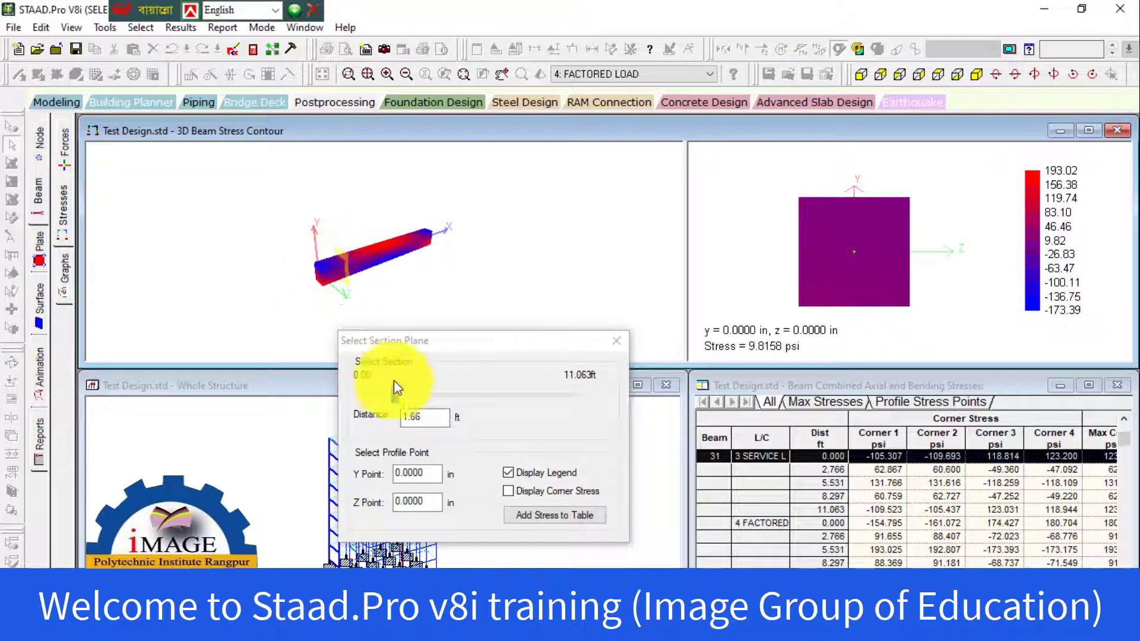
# Examine how the section stress varies along beam 31 between 0.00 and 11.06 ft, ending with the section plane at 5.35 ft.
pyautogui.moveTo(395, 394); pyautogui.dragTo(356, 396)
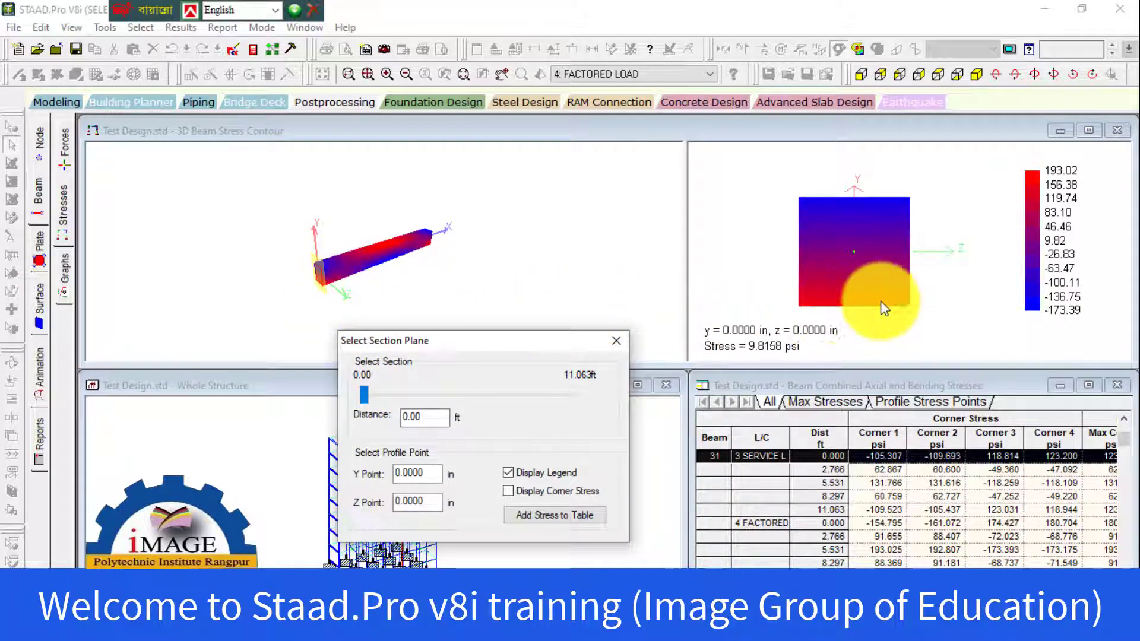
pyautogui.moveTo(367, 396); pyautogui.dragTo(389, 395)
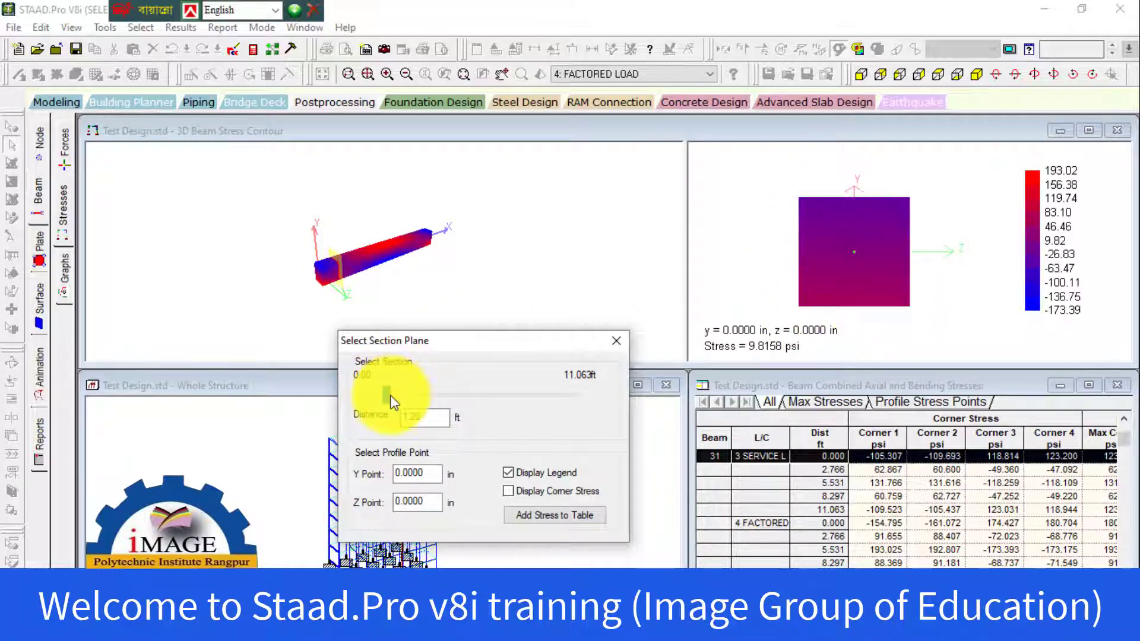
pyautogui.moveTo(390, 397); pyautogui.dragTo(446, 405)
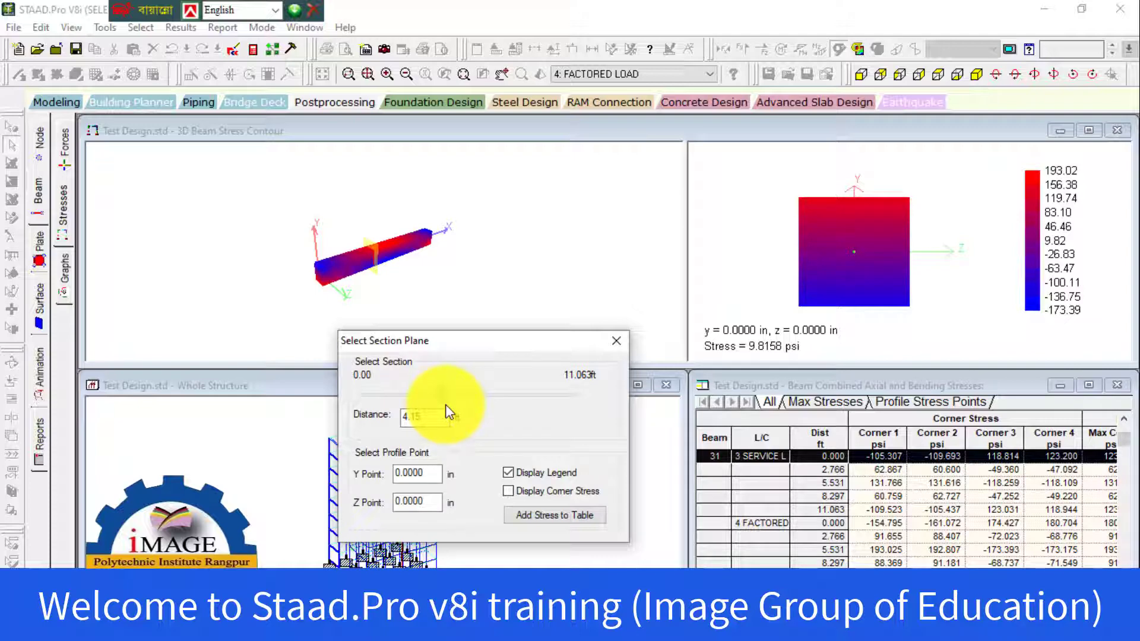
pyautogui.moveTo(446, 404); pyautogui.dragTo(468, 408)
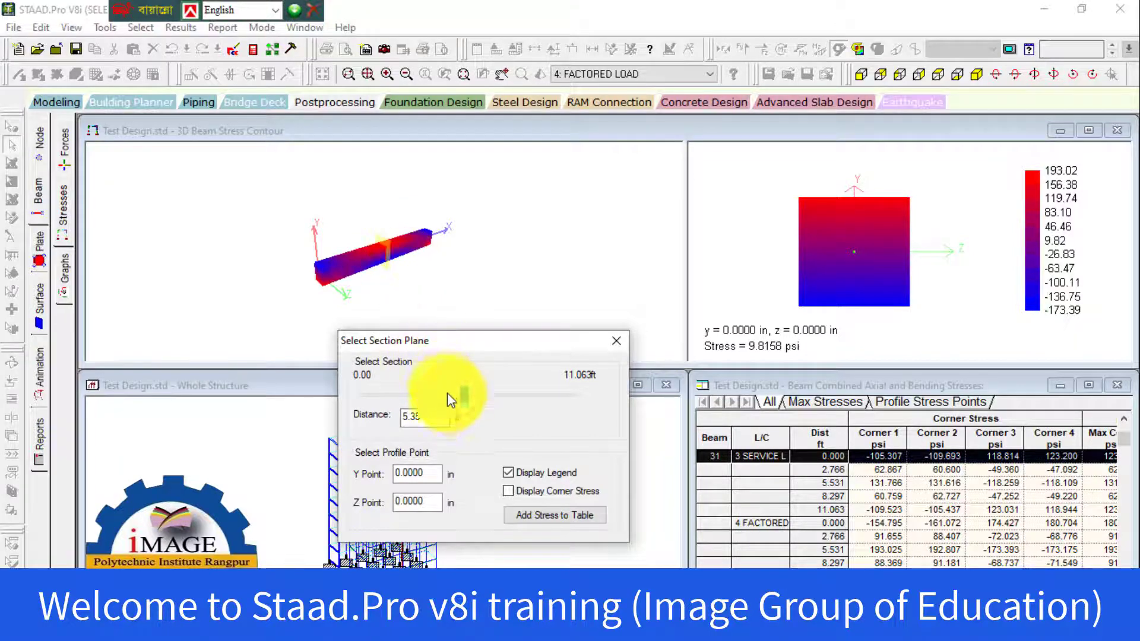
pyautogui.moveTo(461, 406); pyautogui.dragTo(330, 399)
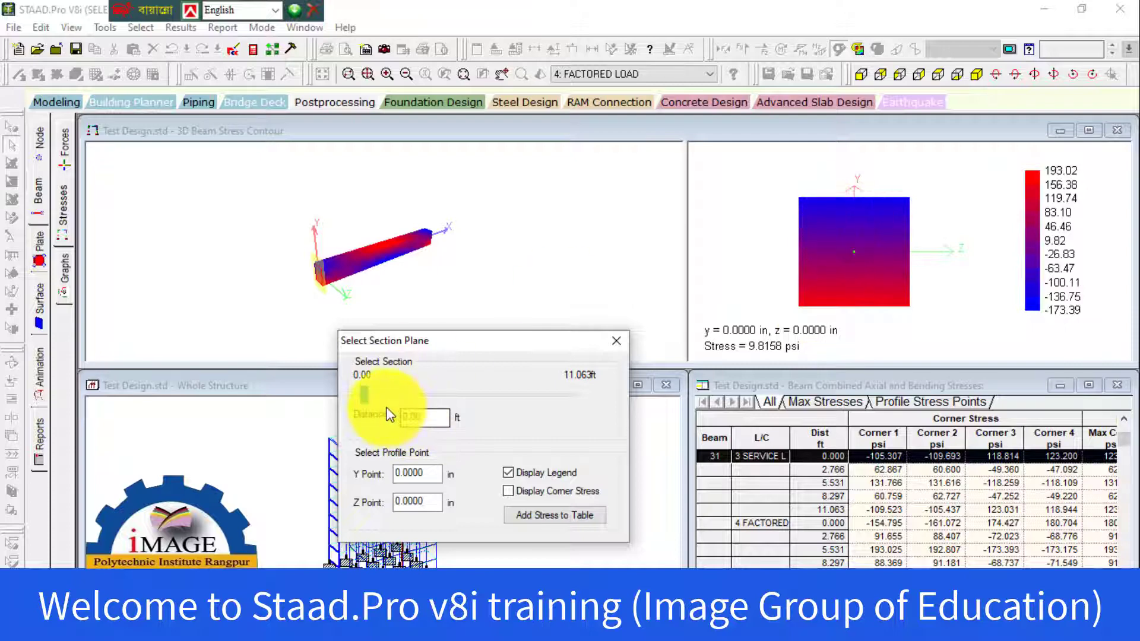
pyautogui.moveTo(364, 396); pyautogui.dragTo(611, 401)
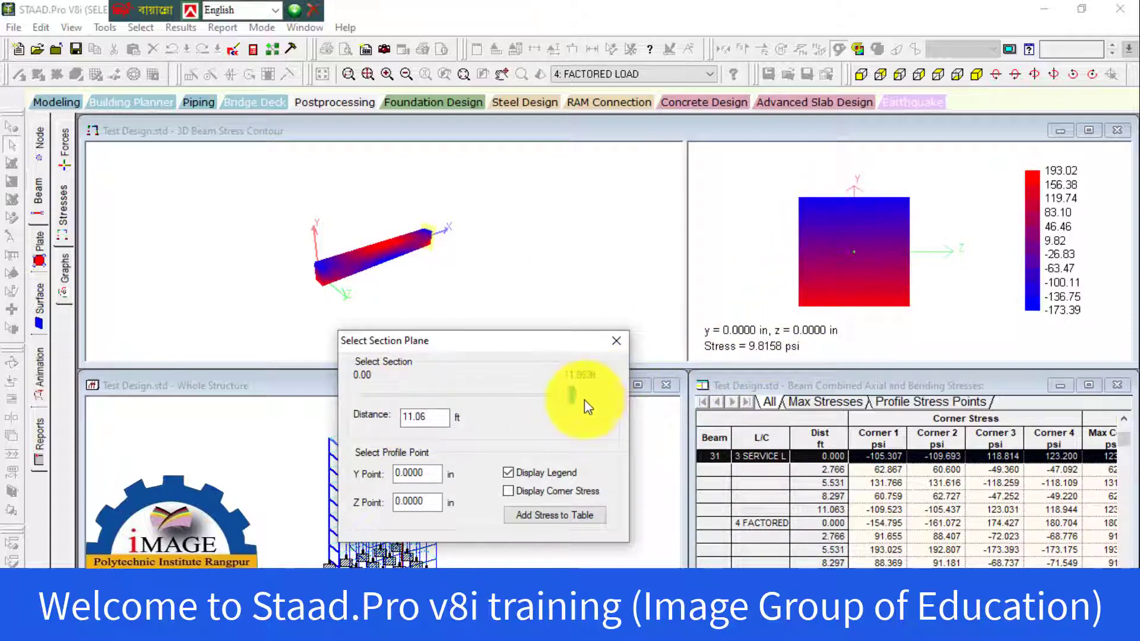
pyautogui.moveTo(584, 400); pyautogui.dragTo(467, 412)
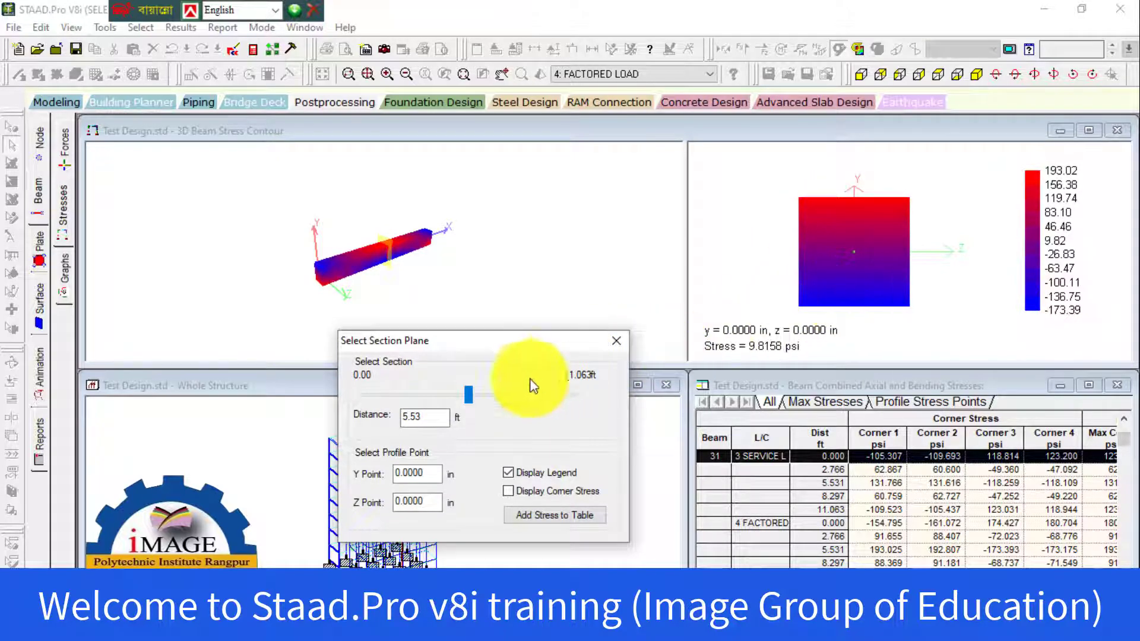
pyautogui.moveTo(468, 395); pyautogui.dragTo(605, 440)
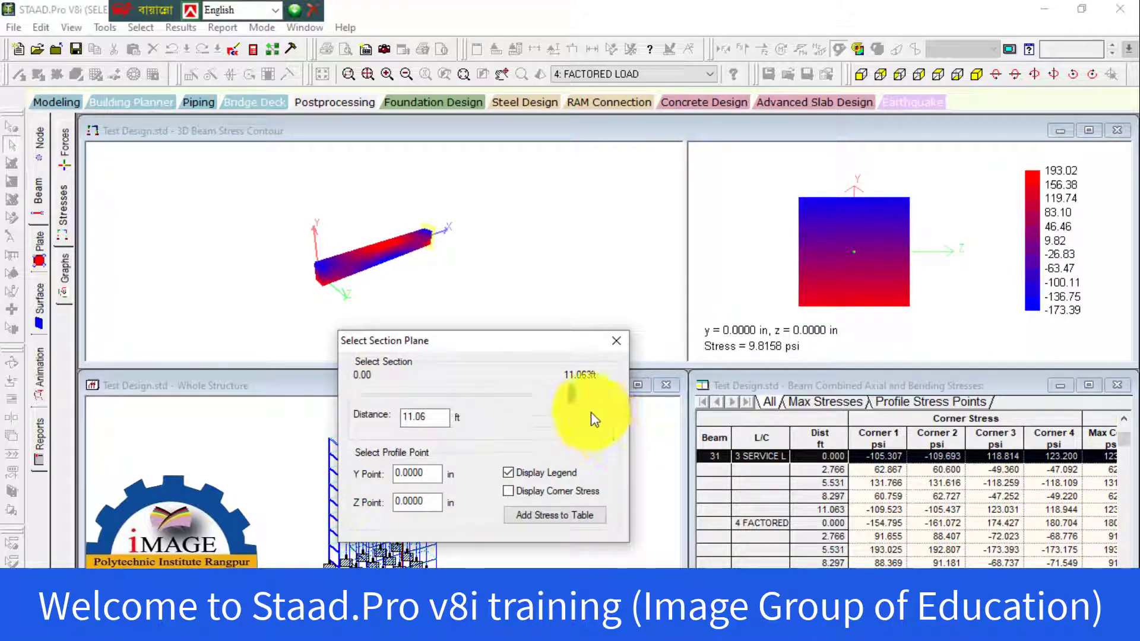
pyautogui.moveTo(576, 398); pyautogui.dragTo(352, 402)
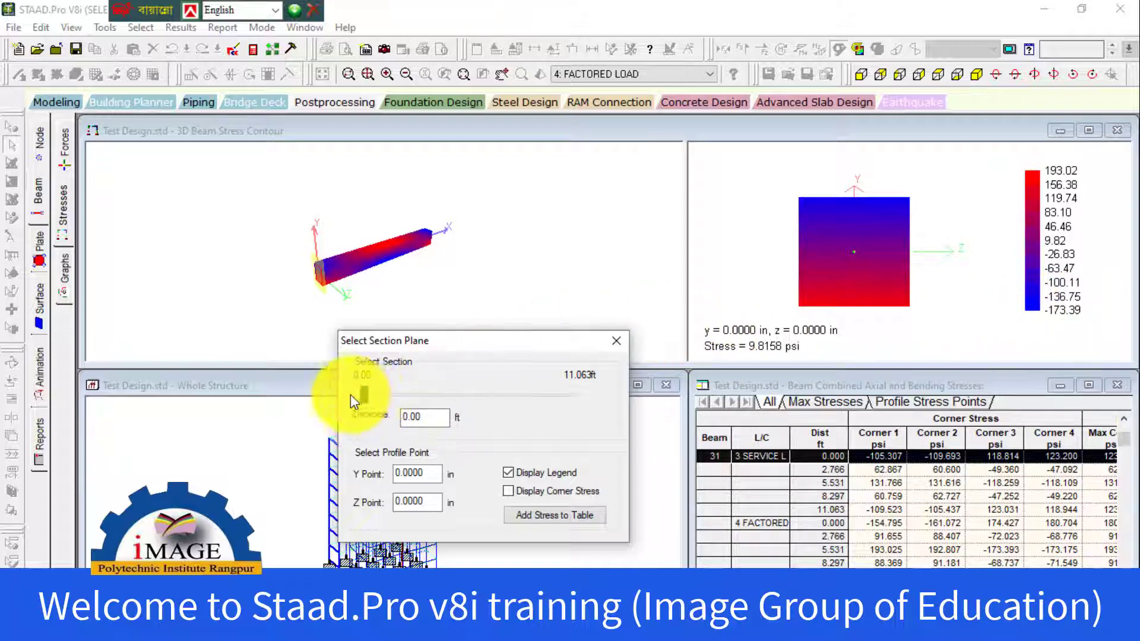
pyautogui.moveTo(356, 394)
pyautogui.mouseDown()
pyautogui.moveTo(558, 396)
pyautogui.moveTo(648, 438)
pyautogui.moveTo(633, 436)
pyautogui.mouseUp()
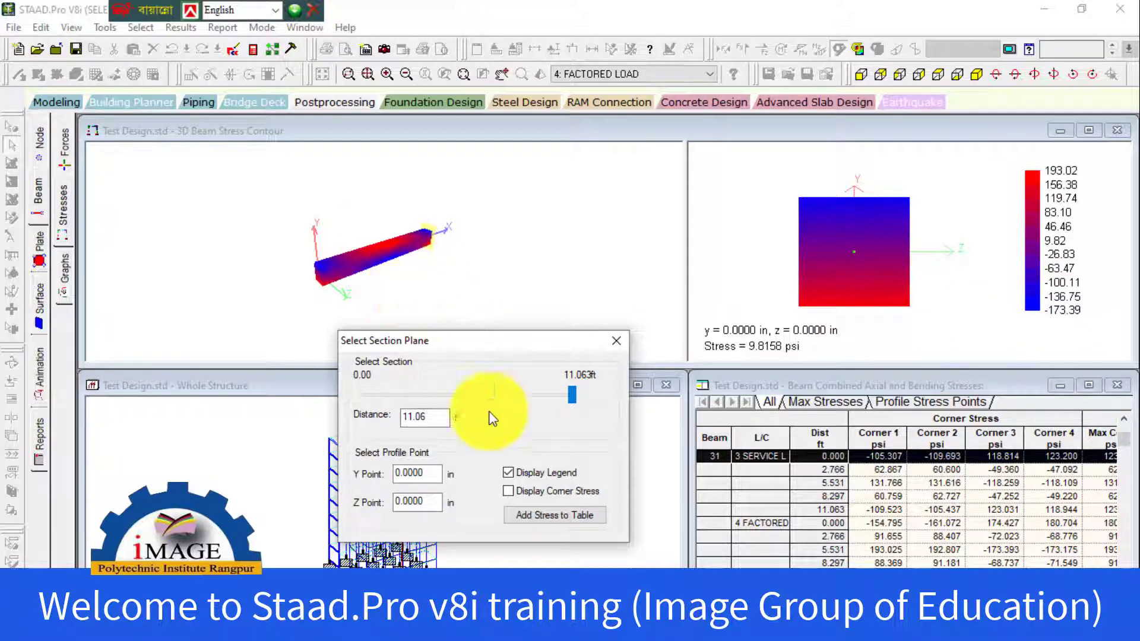
pyautogui.click(544, 401)
pyautogui.moveTo(544, 404); pyautogui.dragTo(462, 417)
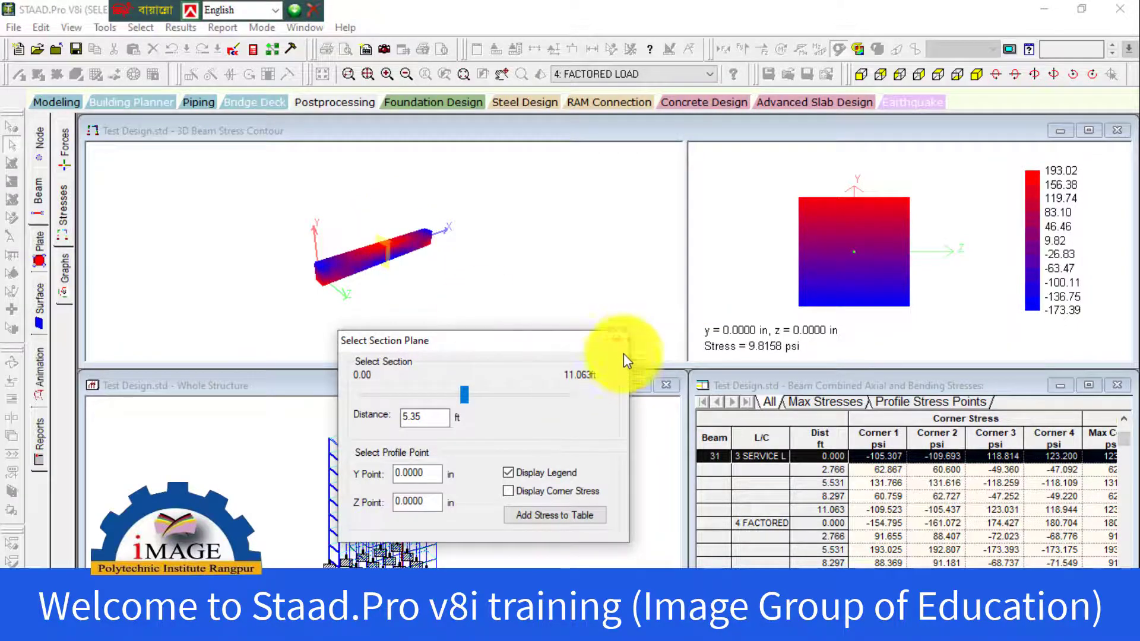
# Display the corner stresses of beam 31 and set the section plane to 0.00 ft.
pyautogui.click(530, 500)
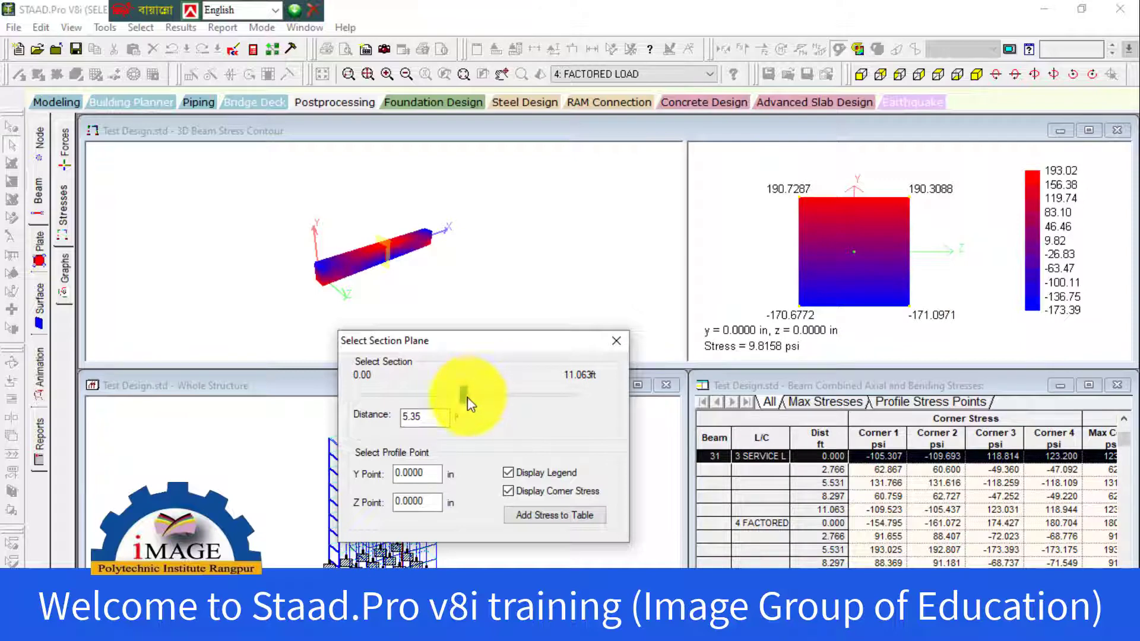
pyautogui.moveTo(467, 401); pyautogui.dragTo(354, 409)
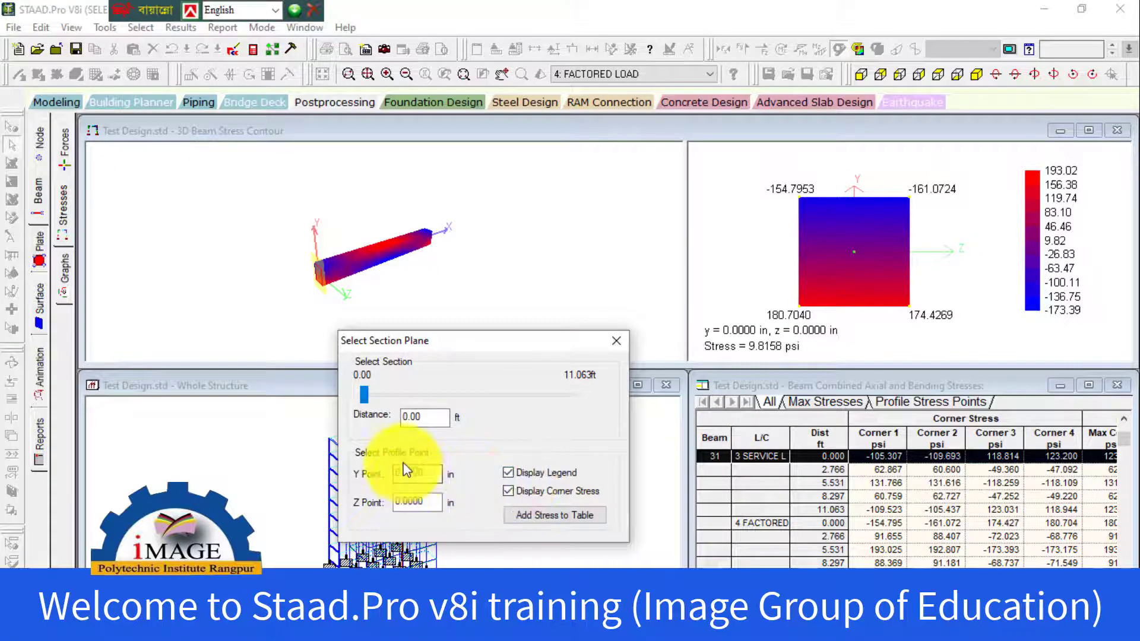
# Set the Y coordinate of the stress profile point to 5 in.
pyautogui.click(358, 452)
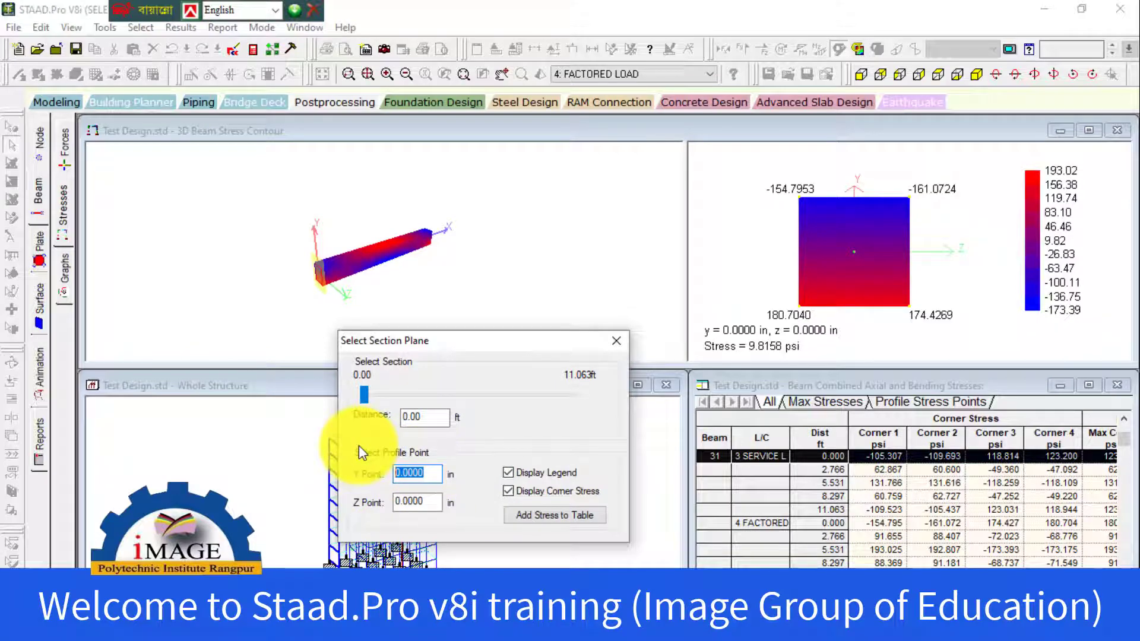
pyautogui.write('5')
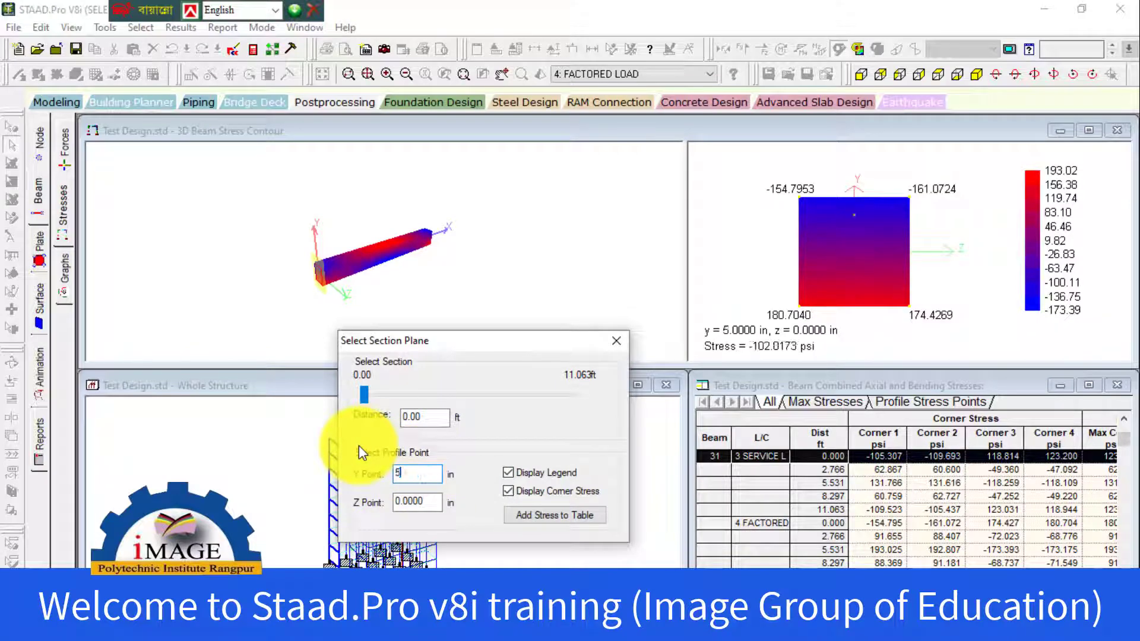
pyautogui.press('Tab')
# Enter 12 in as the profile point's Y coordinate and add its stress to the profile stress points table.
pyautogui.click(415, 474)
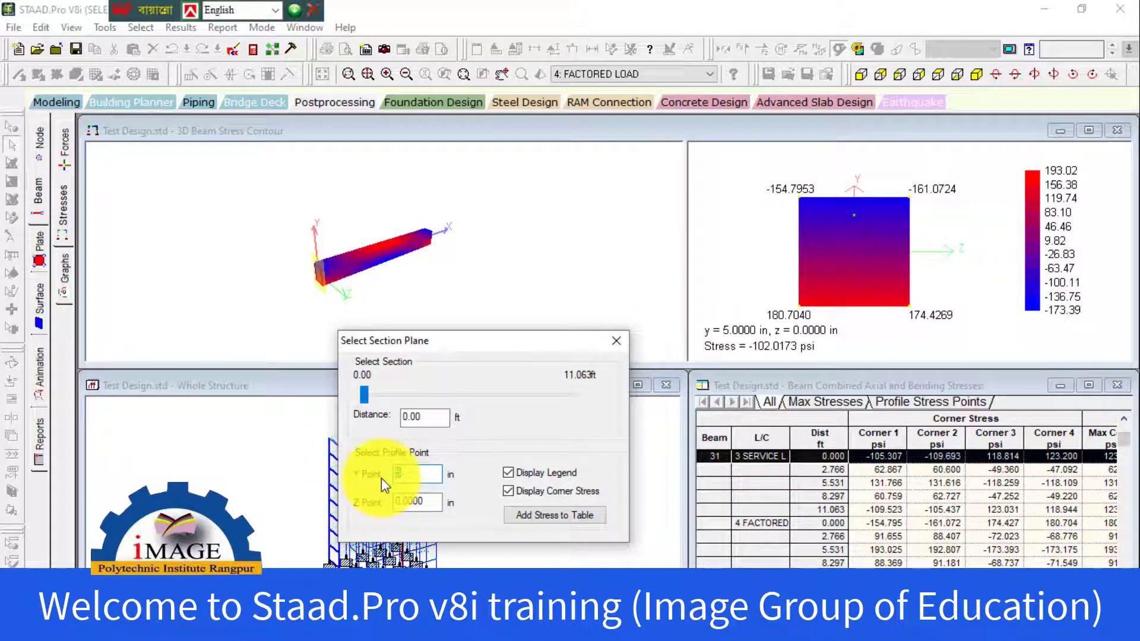
pyautogui.write('12')
pyautogui.press('Tab')
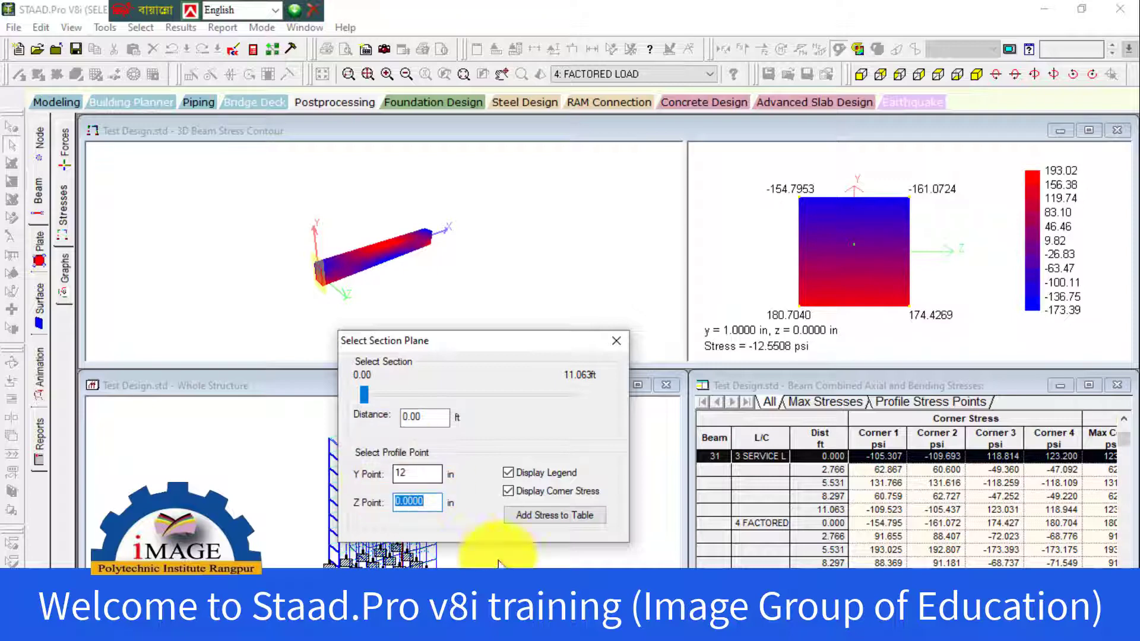
pyautogui.click(536, 518)
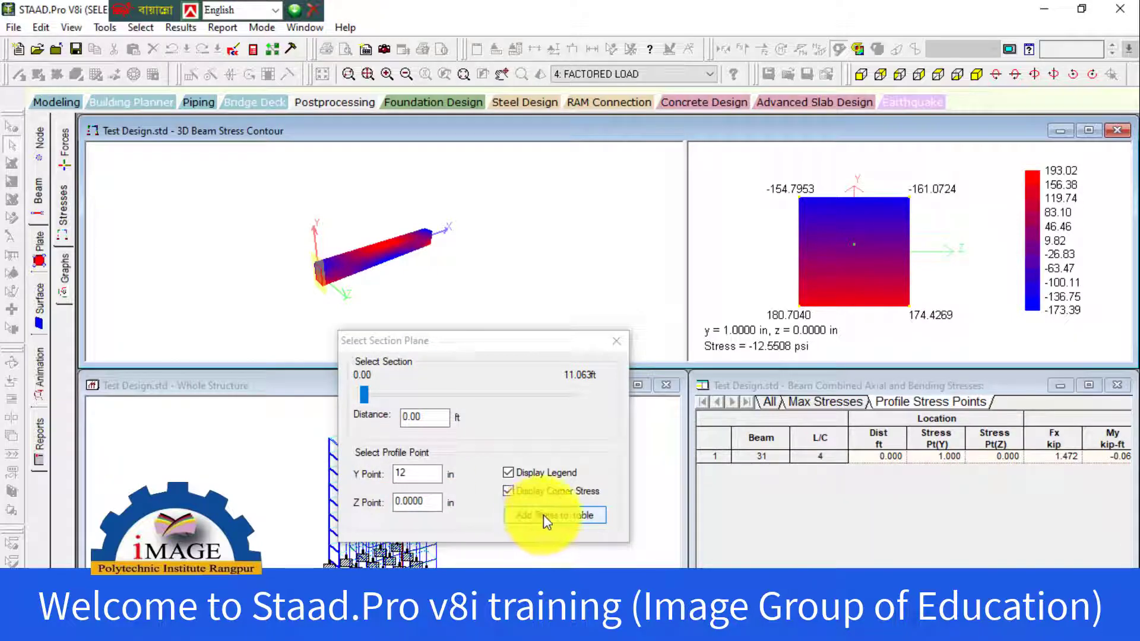
# Add the stress at the current profile point to the profile stress points table several more times.
pyautogui.click(543, 514)
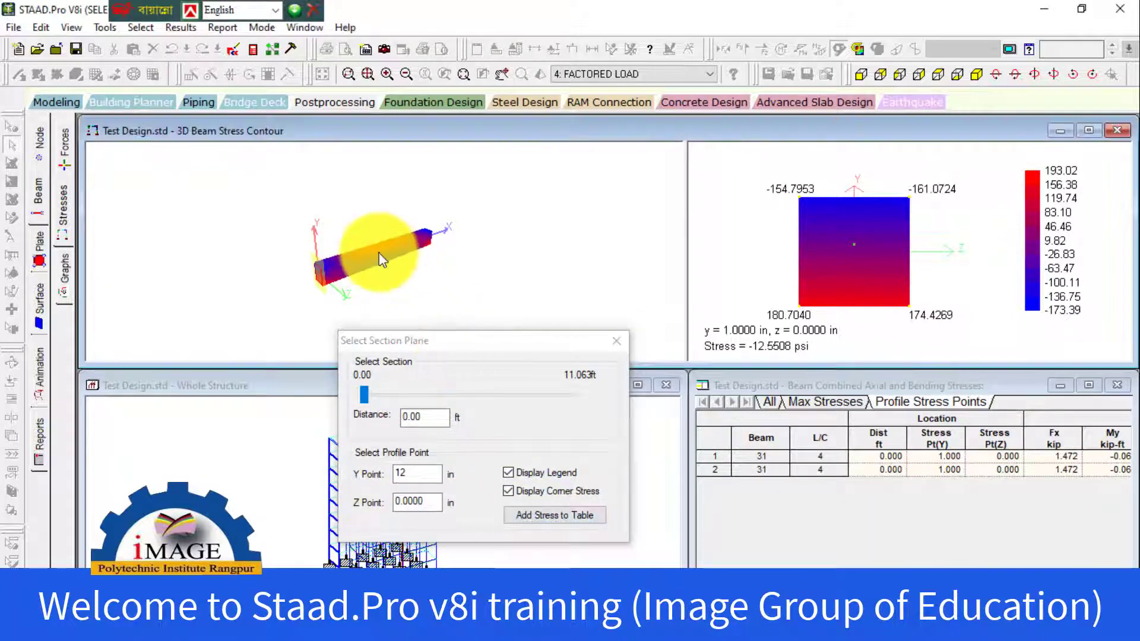
pyautogui.click(546, 514)
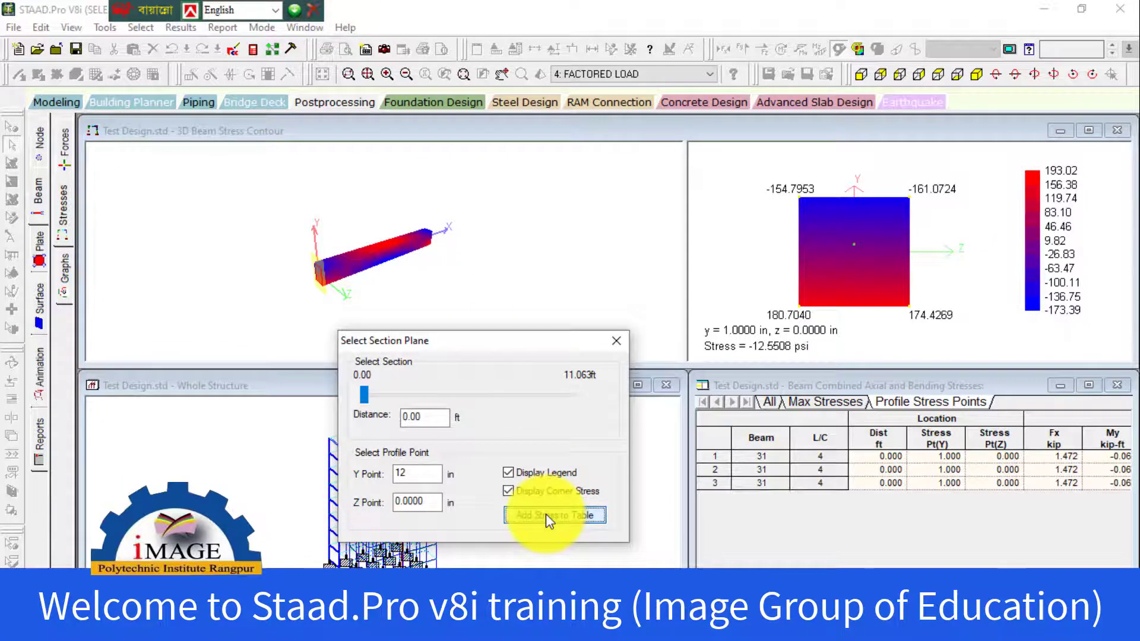
pyautogui.click(546, 514)
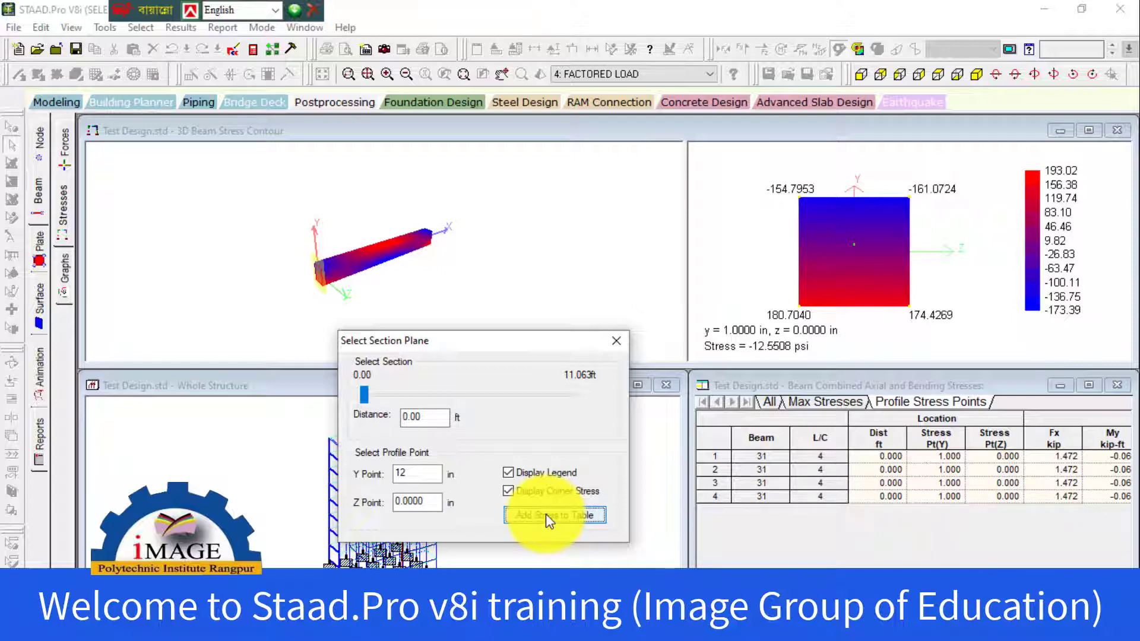
pyautogui.click(545, 515)
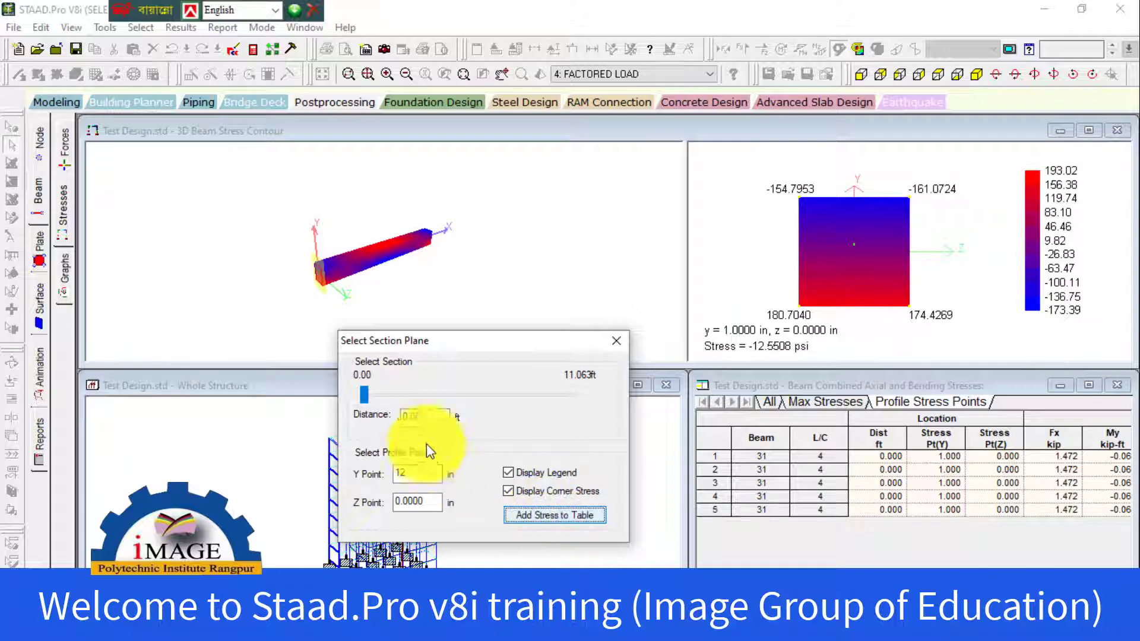
pyautogui.click(554, 515)
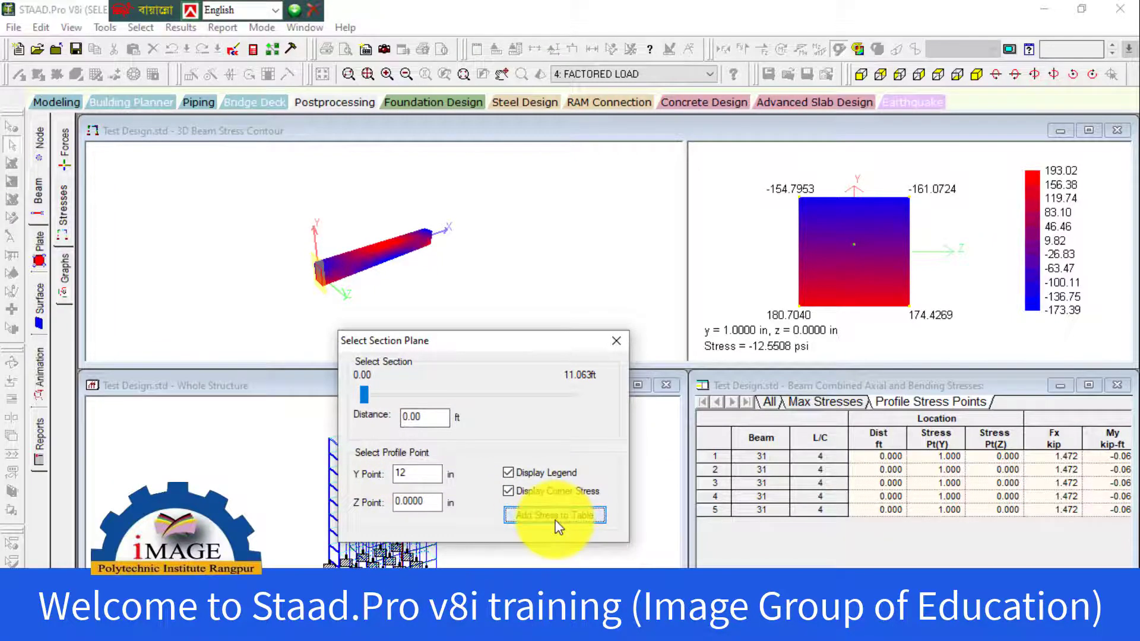
pyautogui.click(554, 517)
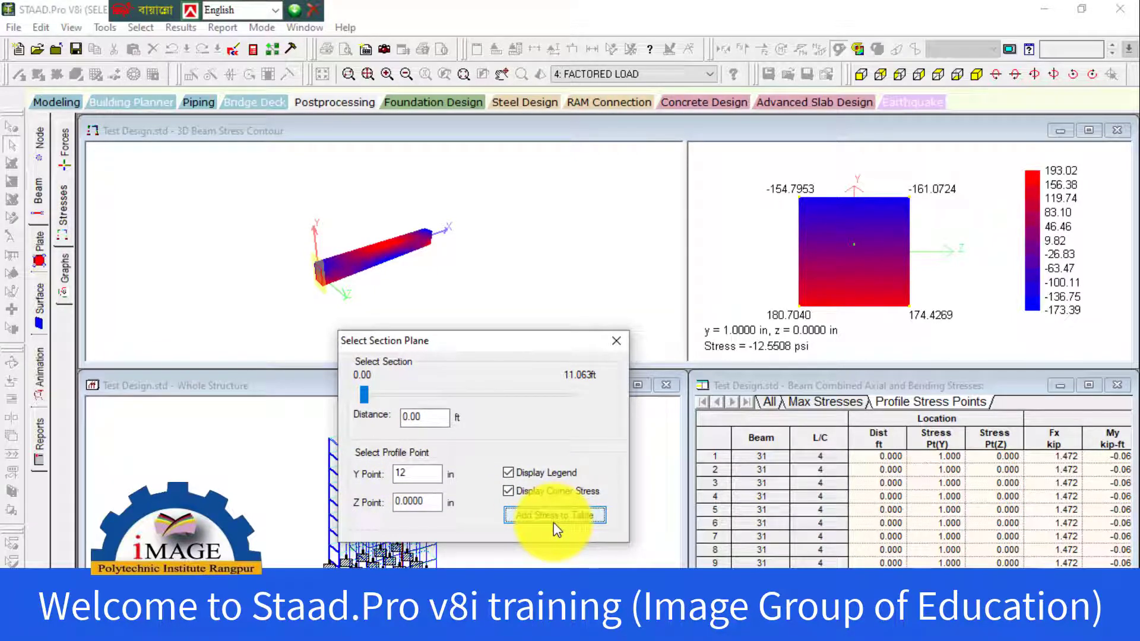
# Set the profile point's Y coordinate to 5 in and add its stress to the profile stress points table.
pyautogui.doubleClick(408, 474)
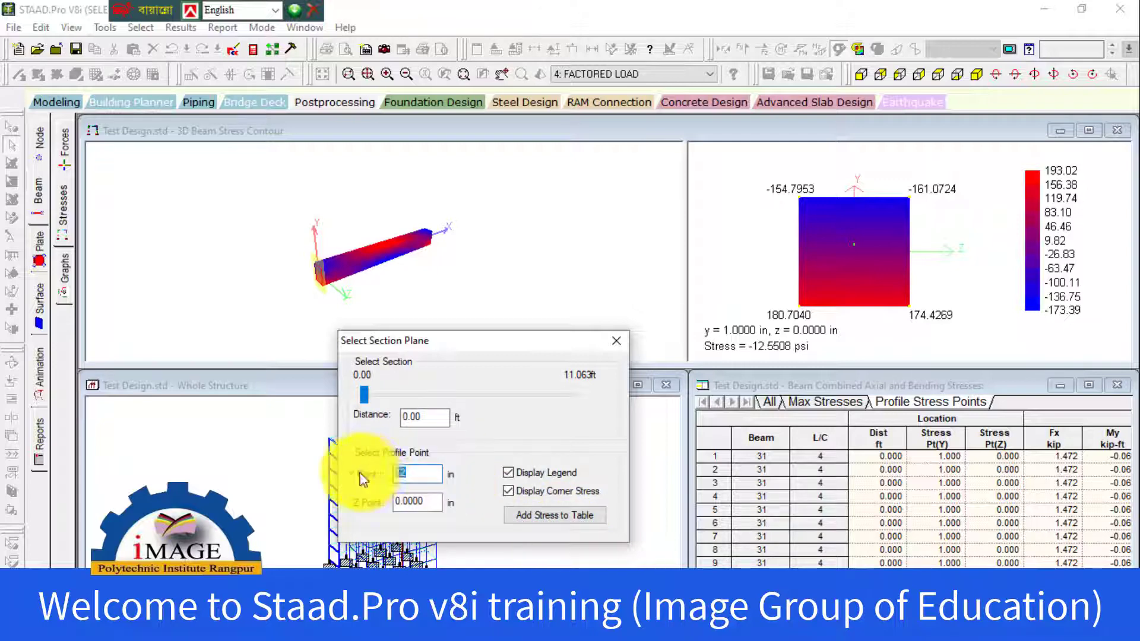
pyautogui.write('5')
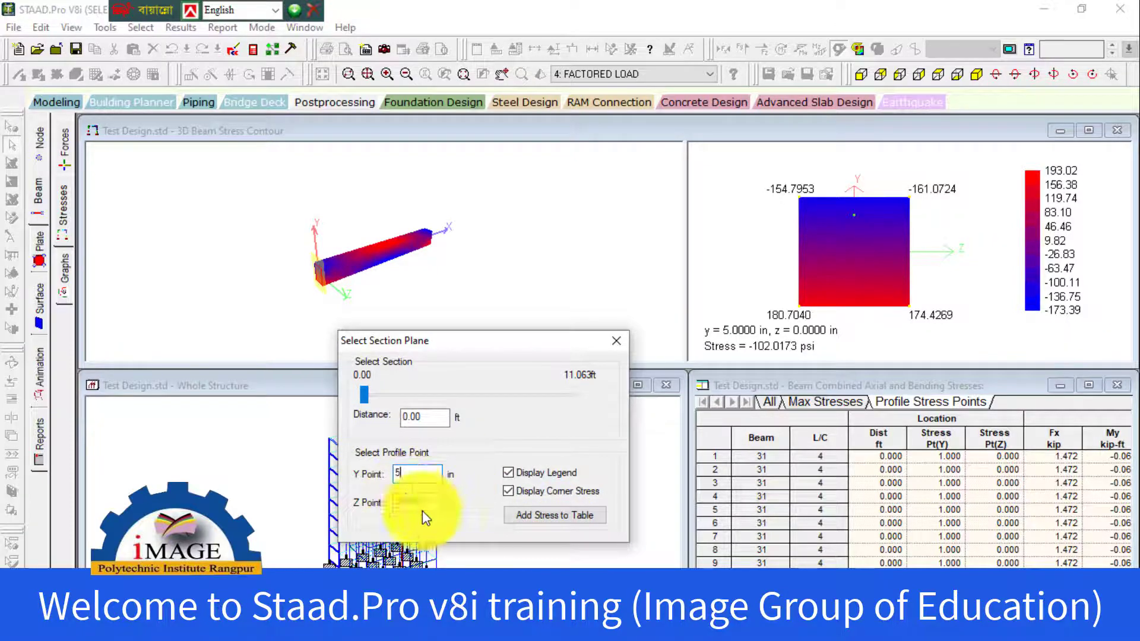
pyautogui.click(536, 517)
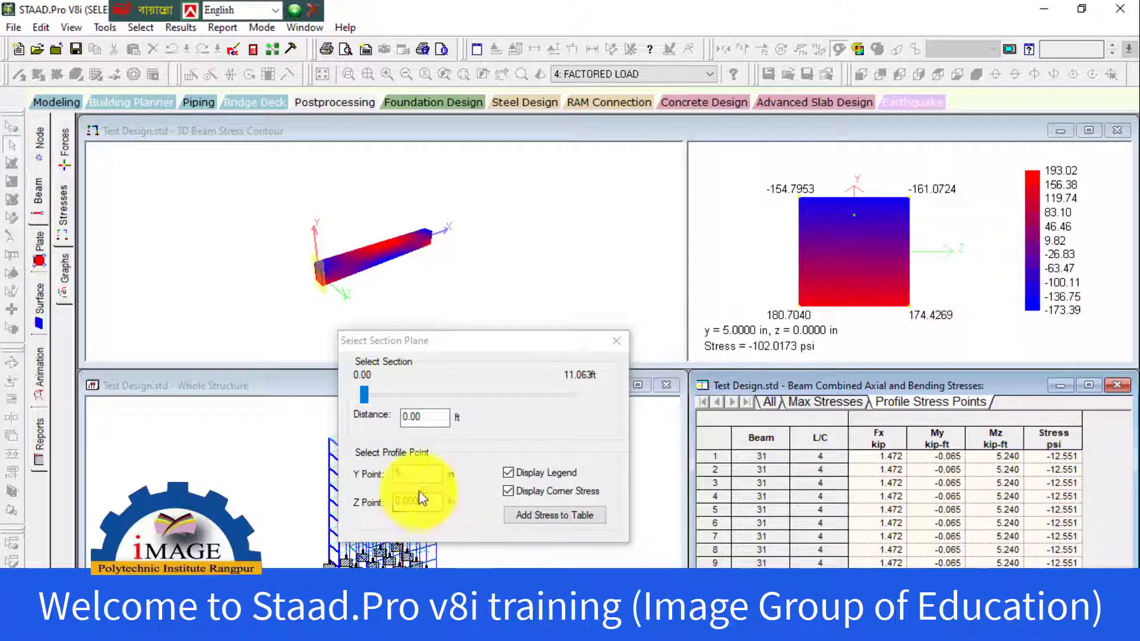
# Enter 60 in as the profile point's Y coordinate, add its stress to the table and close the section plane settings.
pyautogui.click(403, 469)
pyautogui.doubleClick(402, 469)
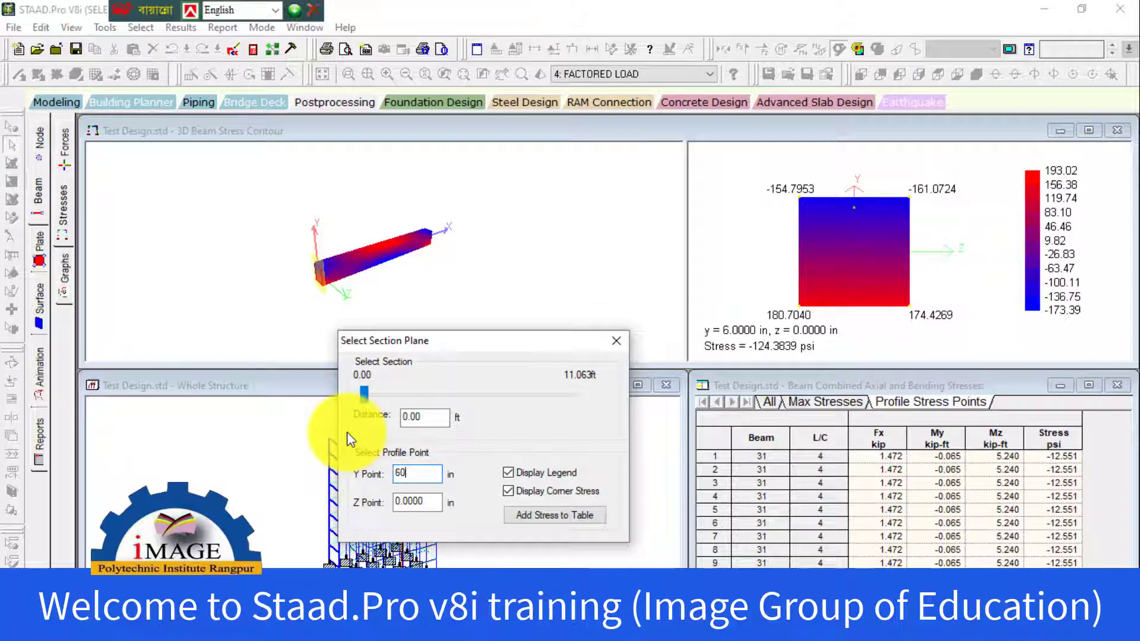
pyautogui.click(576, 515)
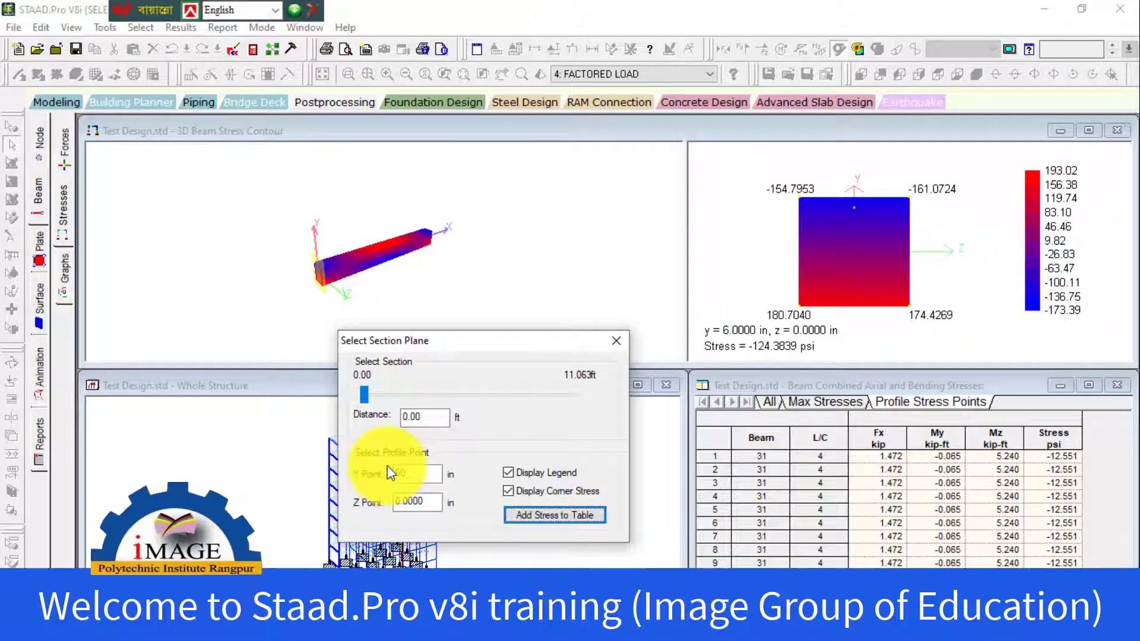
pyautogui.doubleClick(417, 474)
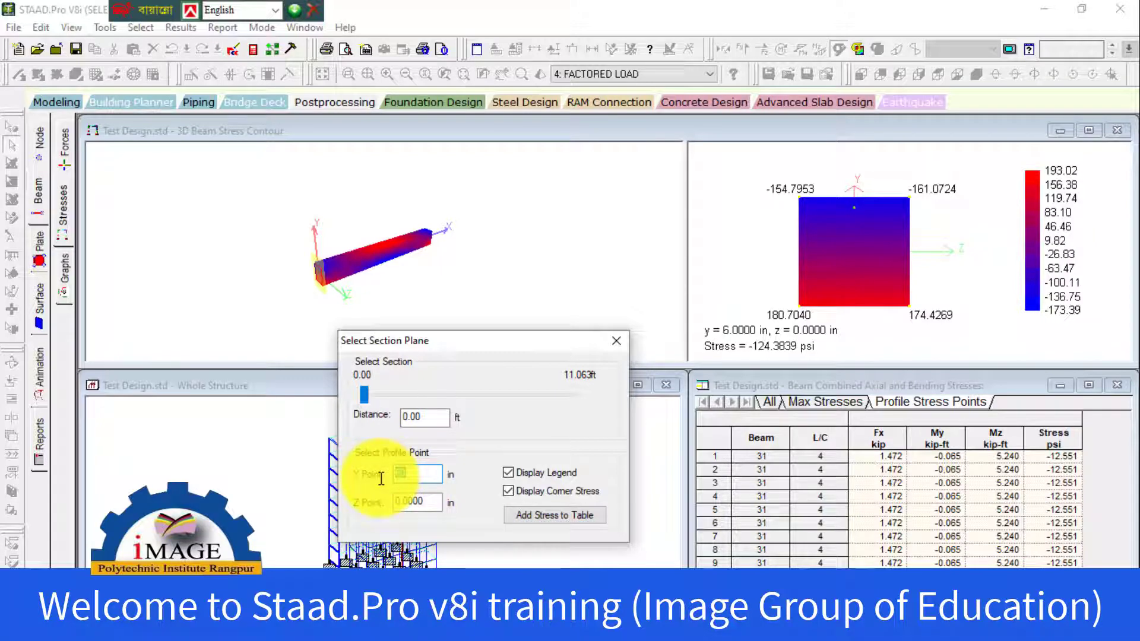
pyautogui.click(538, 516)
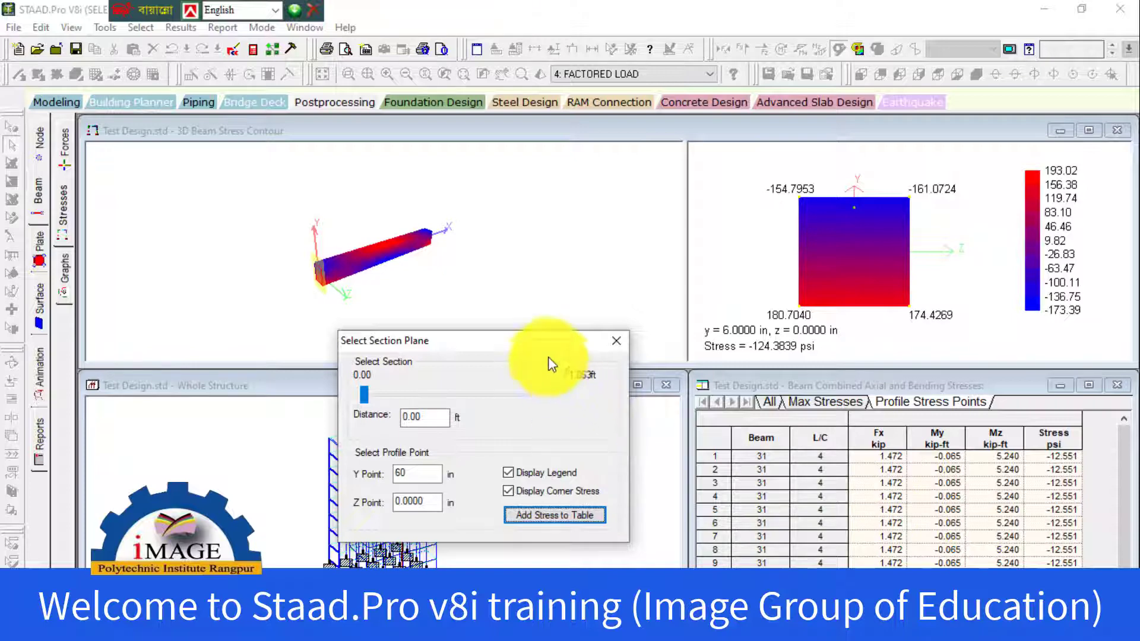
pyautogui.moveTo(544, 349); pyautogui.dragTo(593, 155)
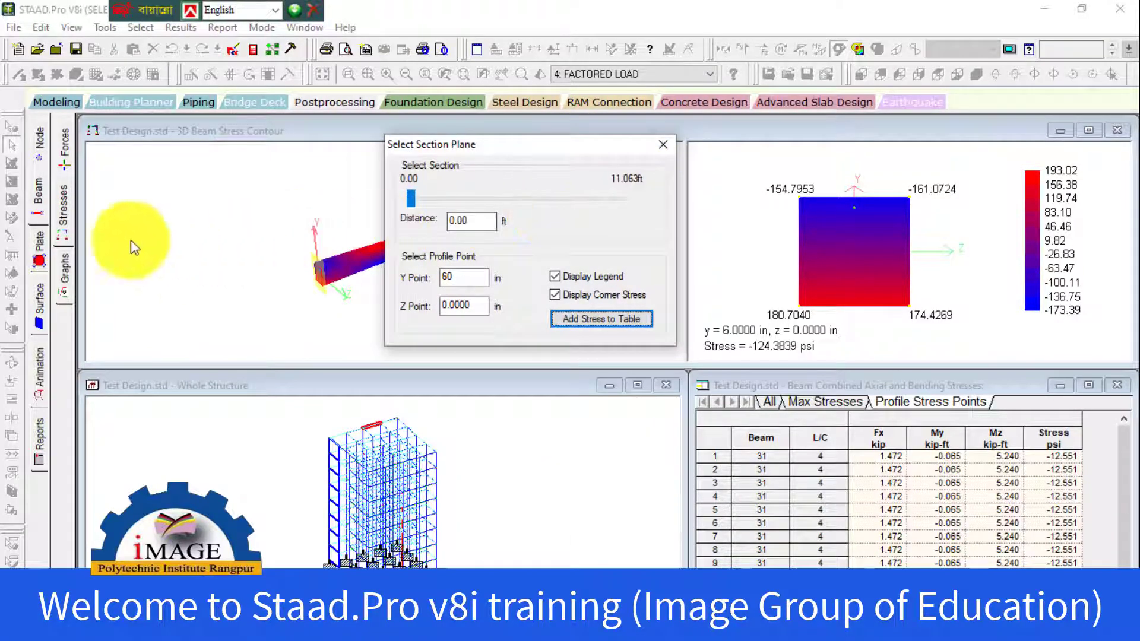
pyautogui.click(662, 146)
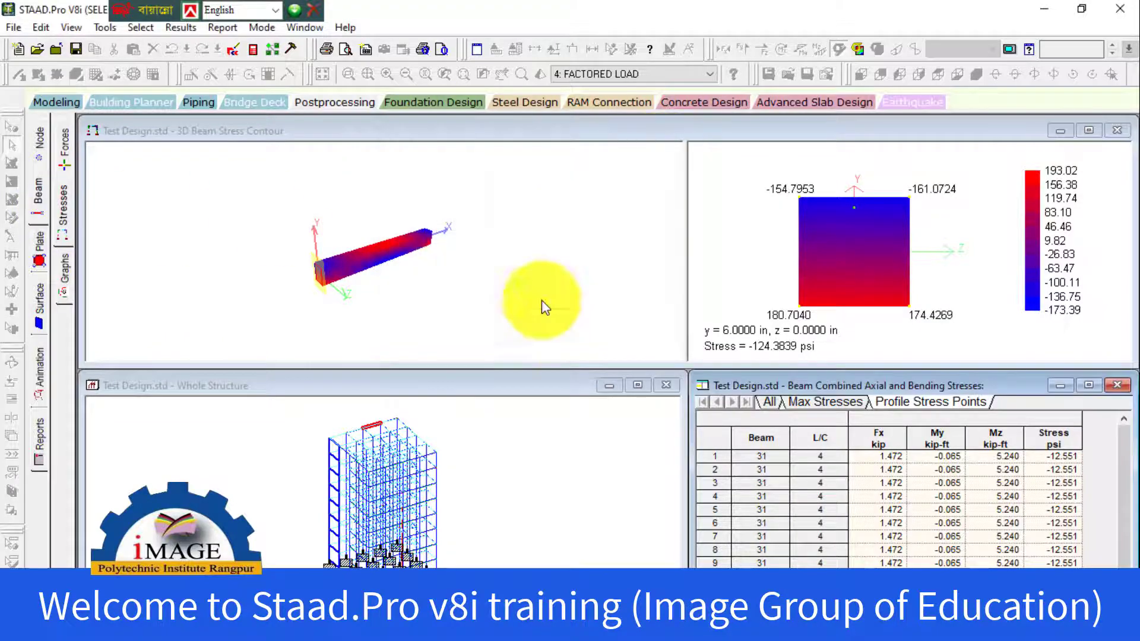
# Display the beam force results and examine the end forces of roof-level beams 31 and 32.
pyautogui.click(66, 156)
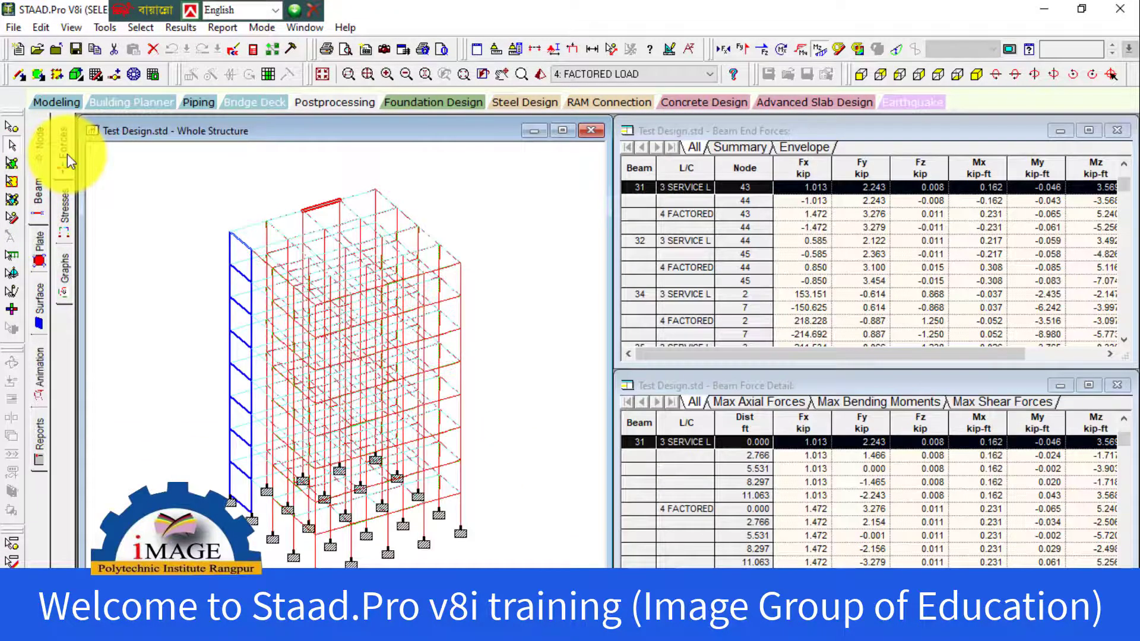
pyautogui.click(42, 191)
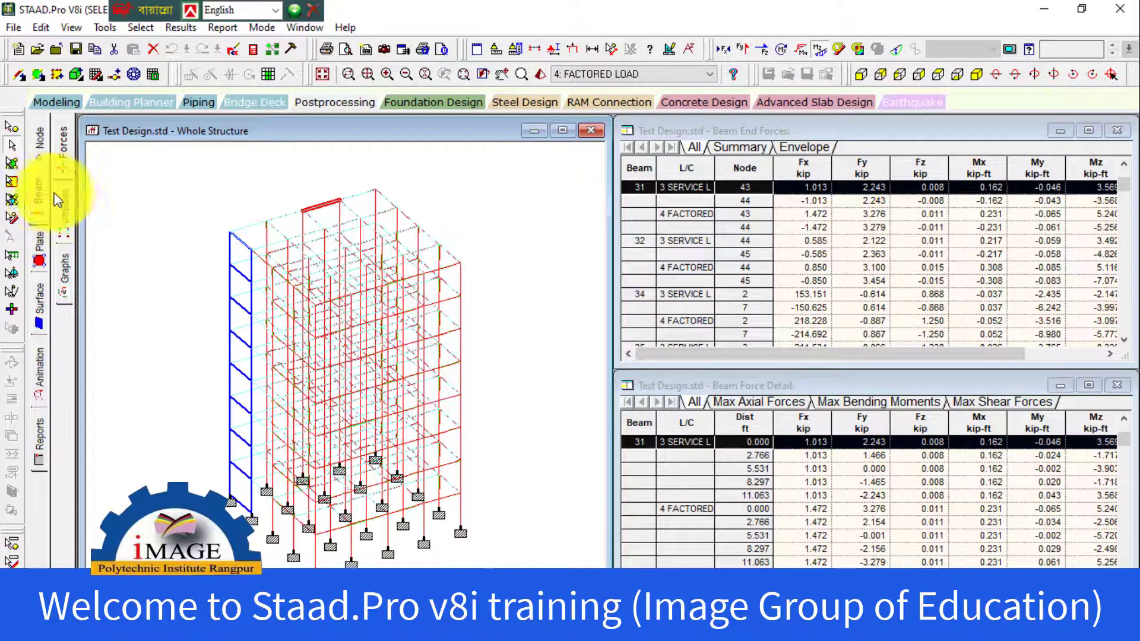
pyautogui.click(70, 158)
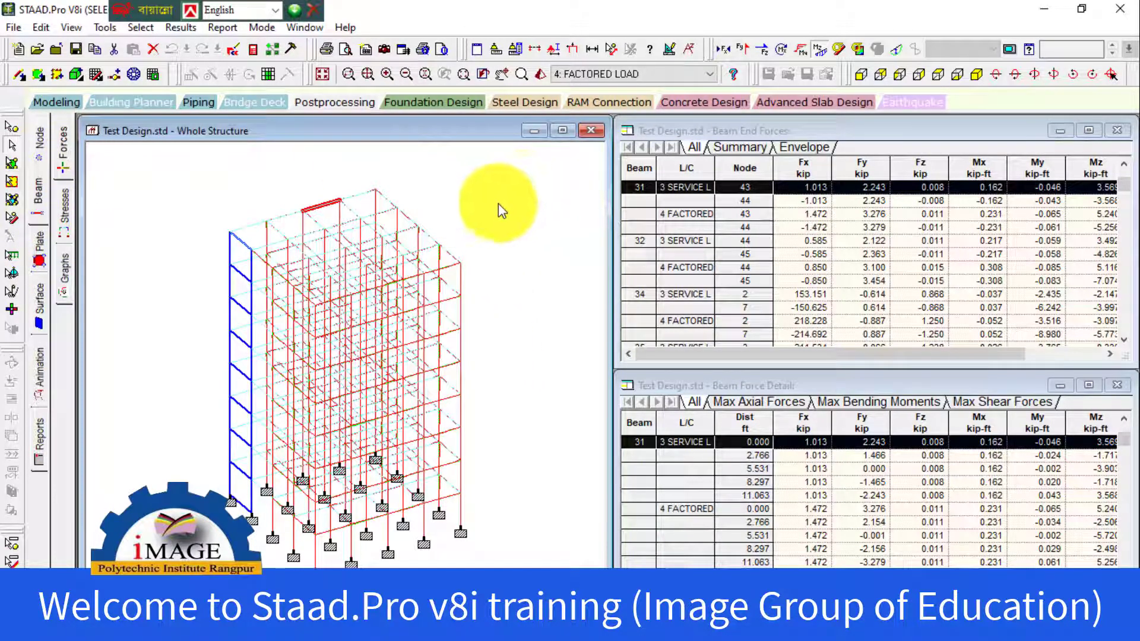
pyautogui.click(323, 201)
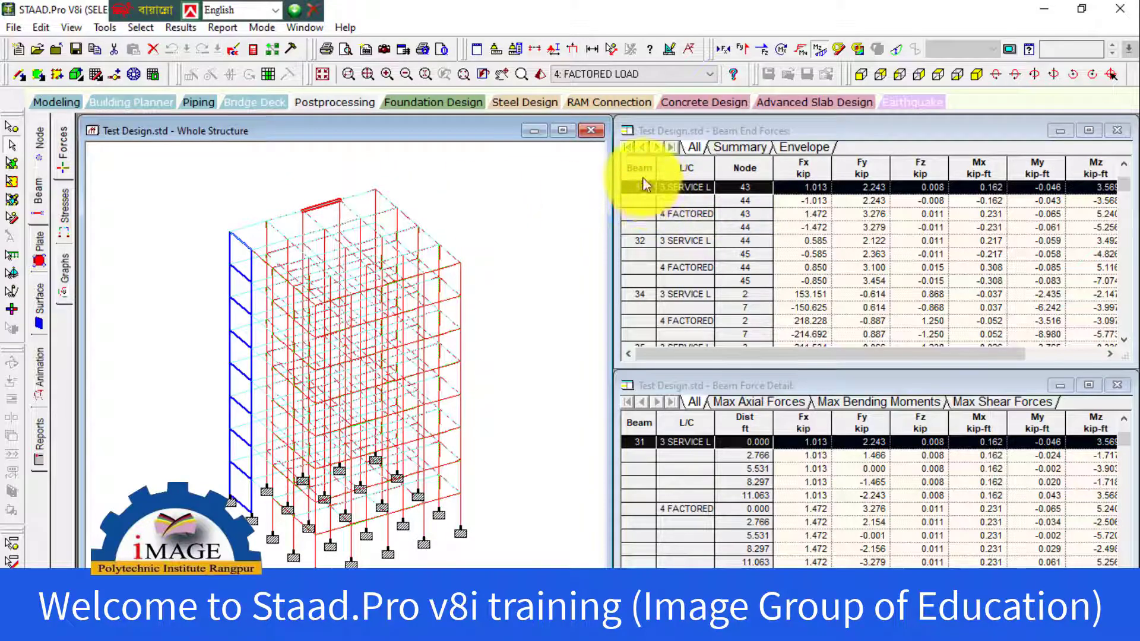
pyautogui.scroll(1, 639, 188)
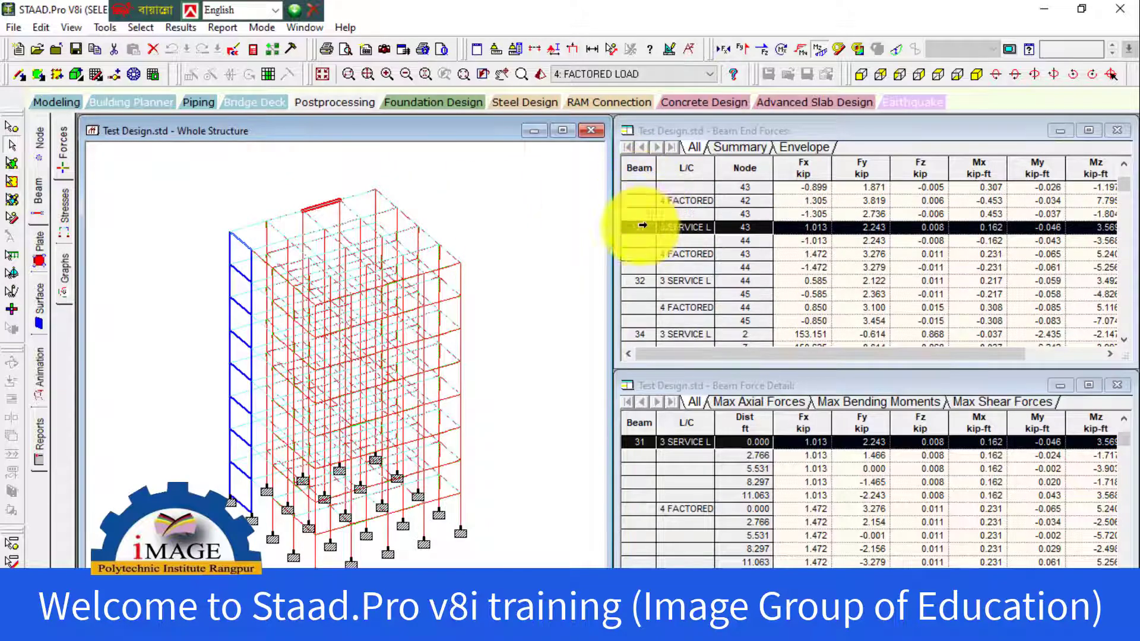
pyautogui.click(367, 196)
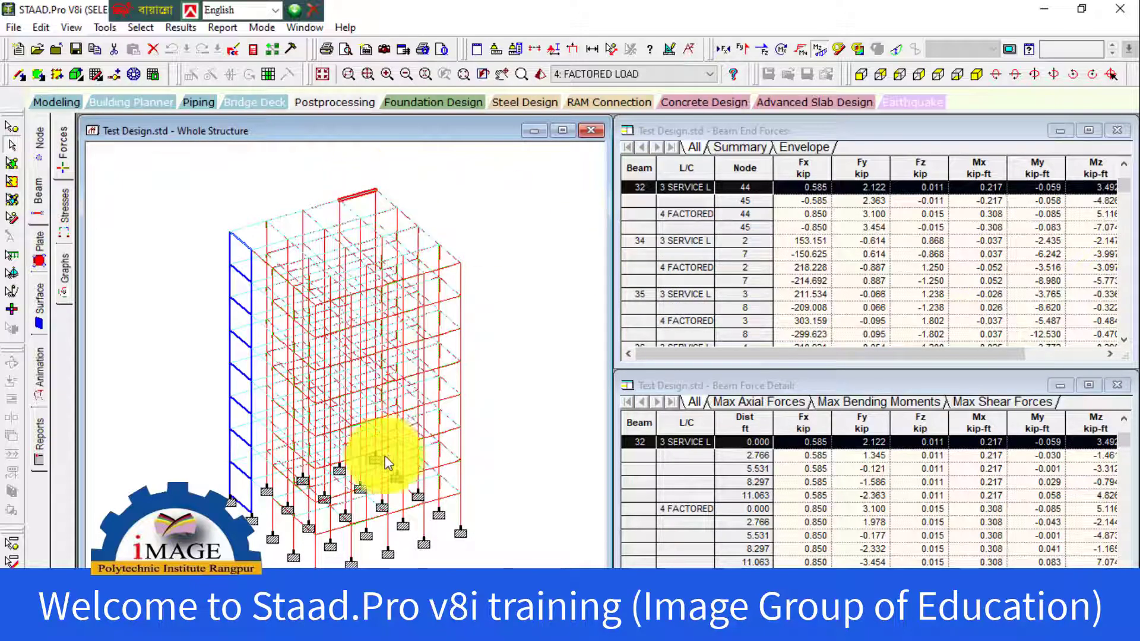
# Examine the end forces of beam 292 at the lowest floor level, including those under the factored load.
pyautogui.click(445, 498)
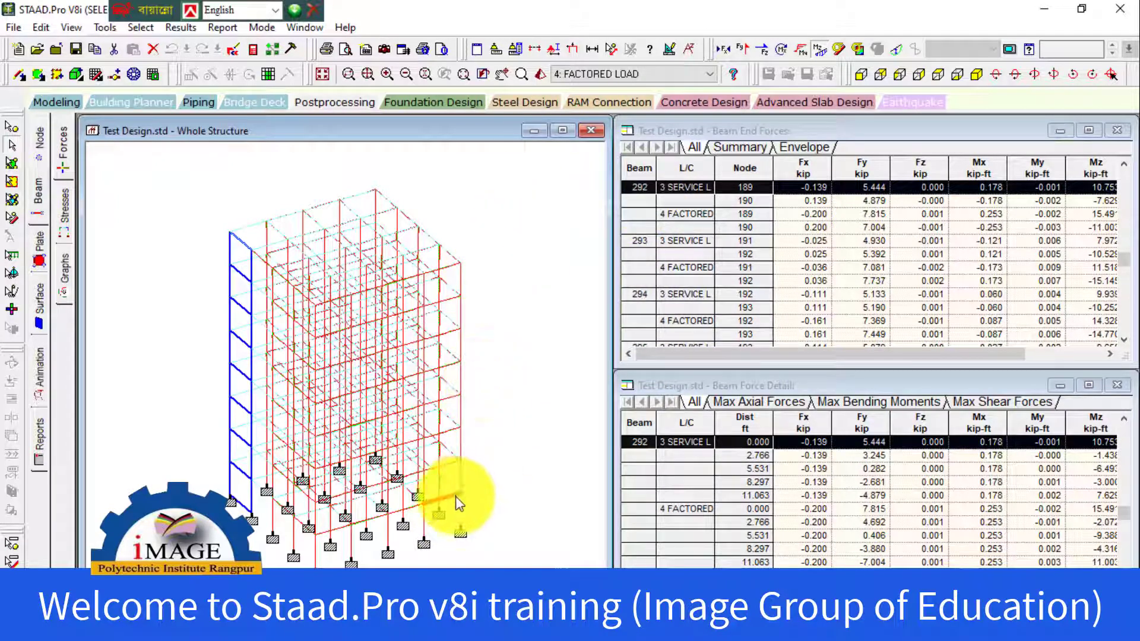
pyautogui.click(664, 214)
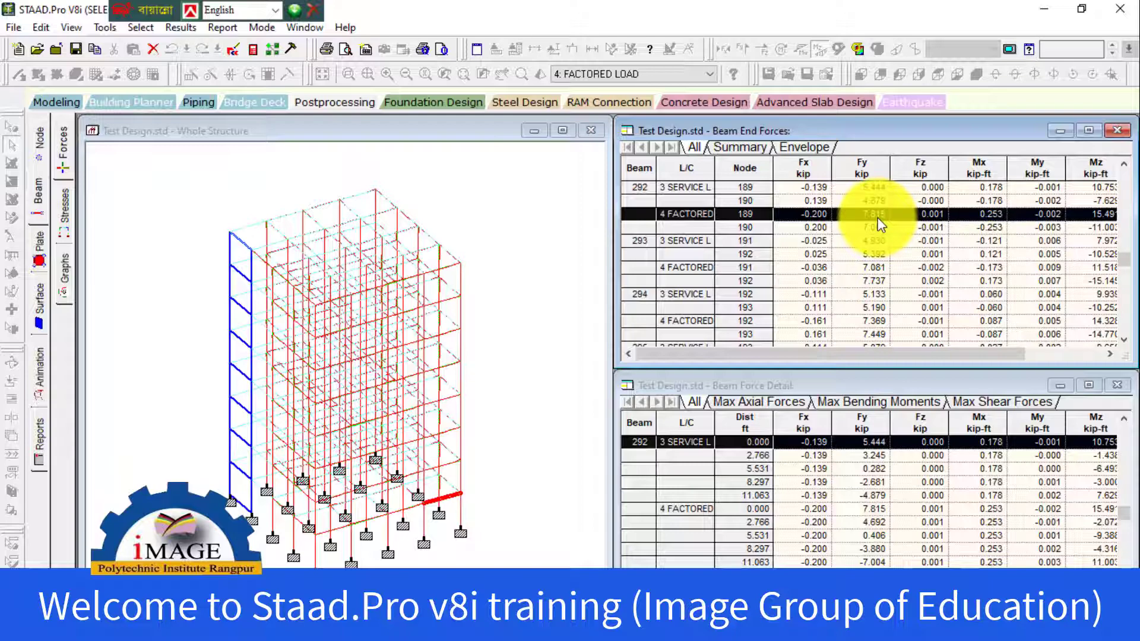
pyautogui.click(1107, 355)
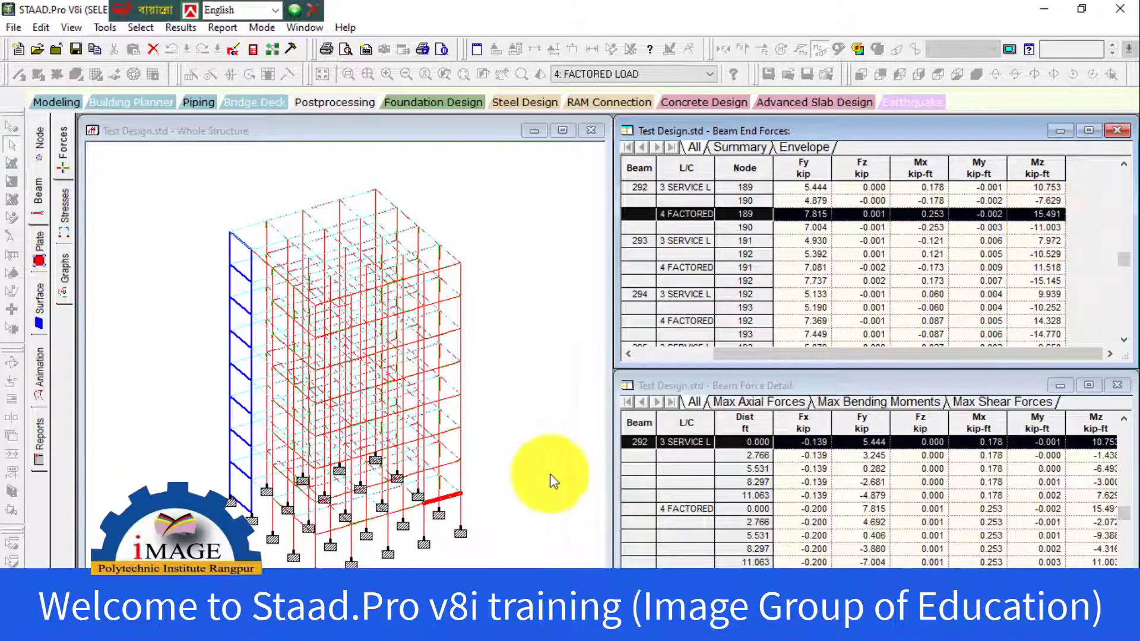
pyautogui.doubleClick(454, 482)
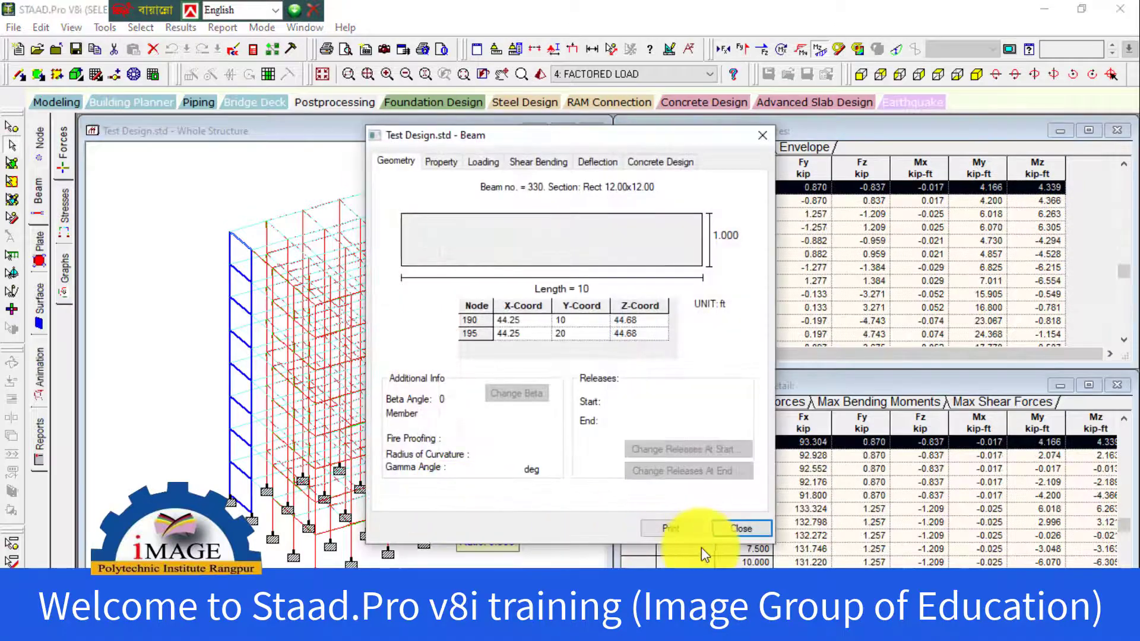
pyautogui.doubleClick(449, 497)
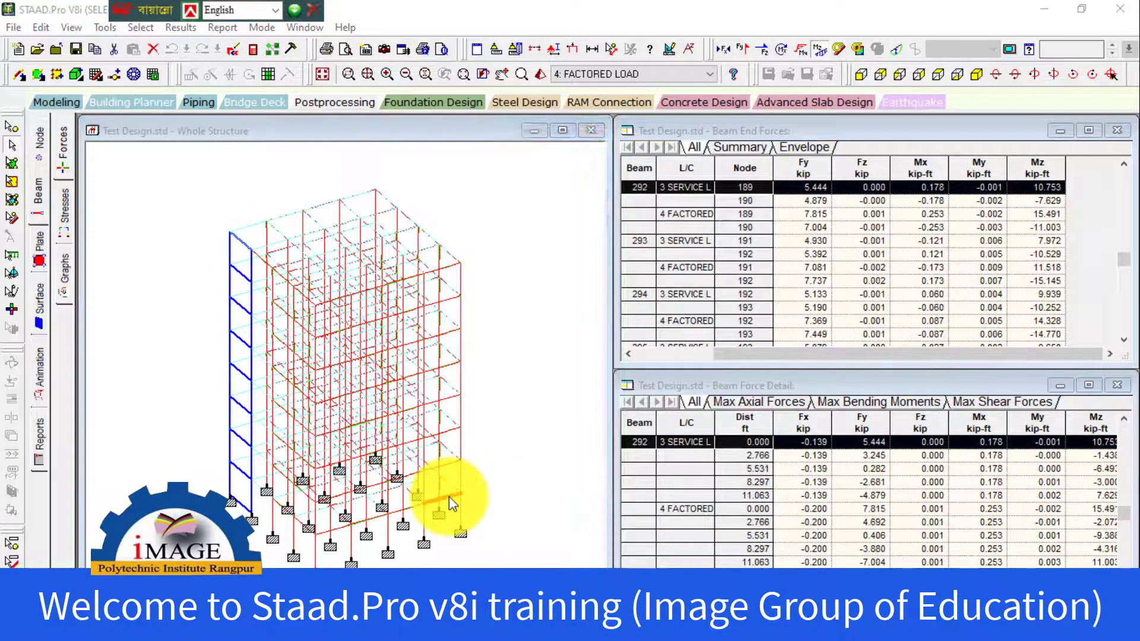
# Check the moment and shear graphs of beam 292 and return to its tabulated forces.
pyautogui.click(71, 273)
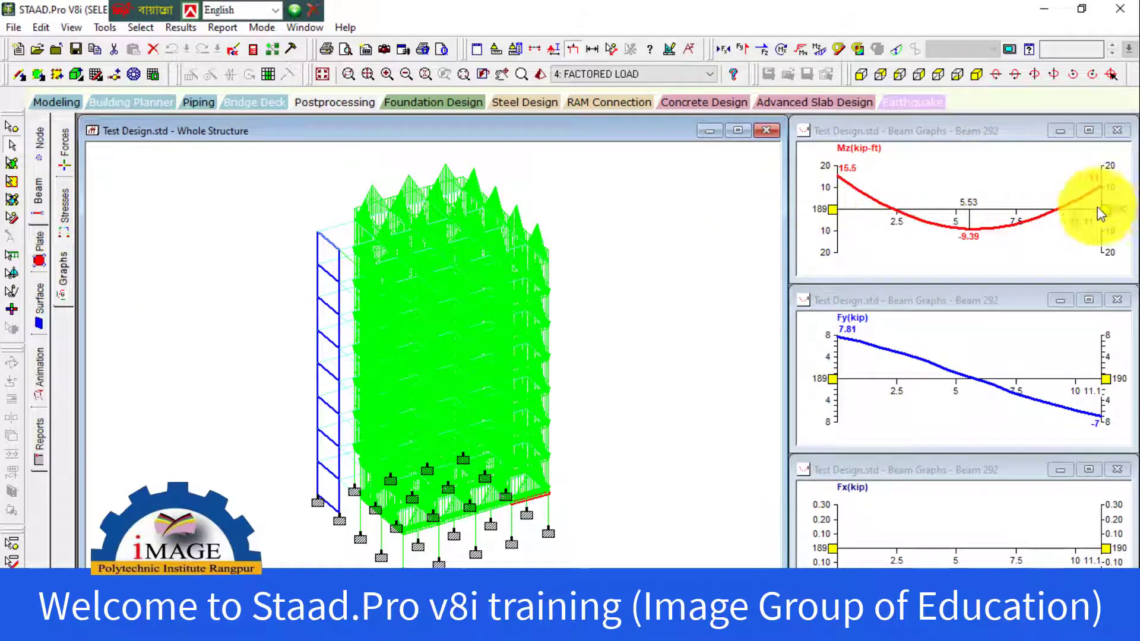
pyautogui.click(65, 148)
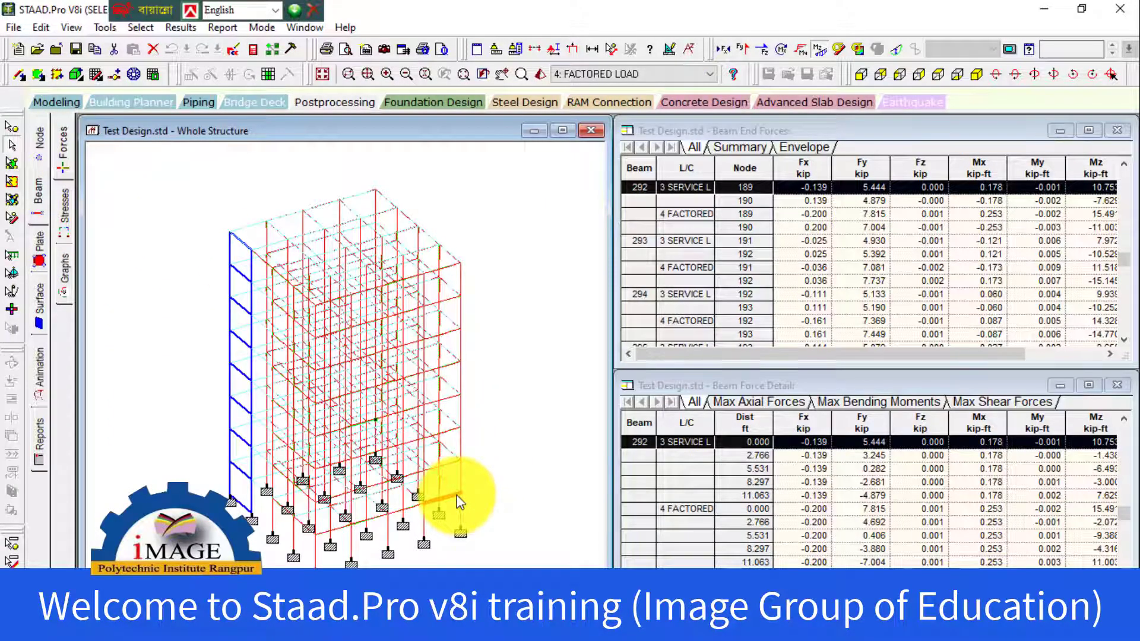
pyautogui.click(436, 494)
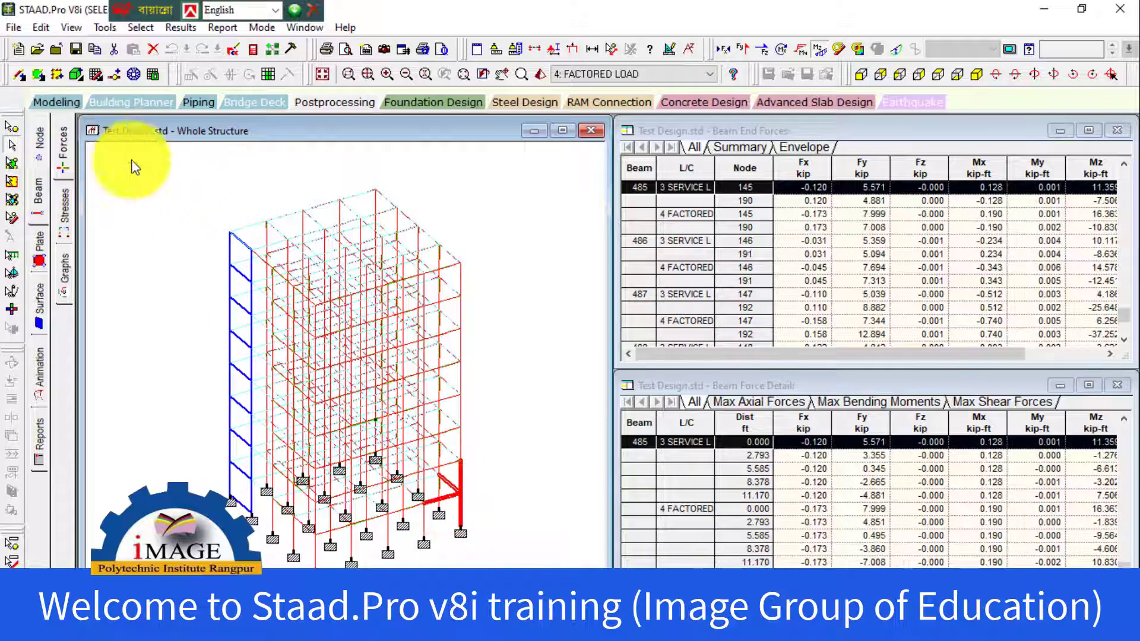
pyautogui.click(443, 498)
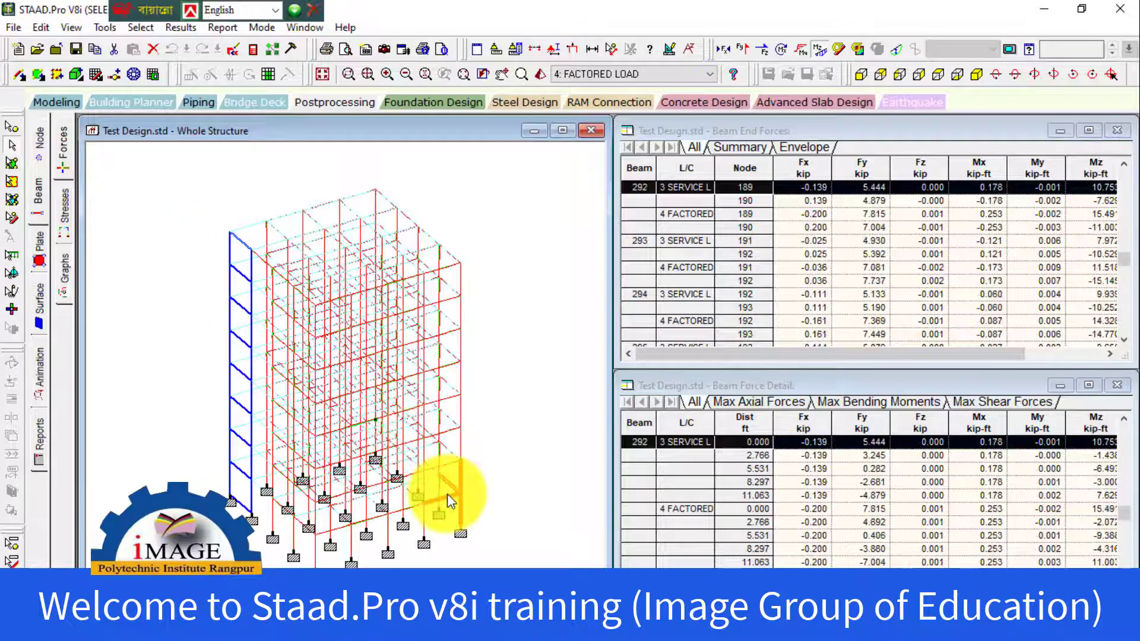
# Select roof-level beam 31 and review its end forces once more.
pyautogui.click(324, 204)
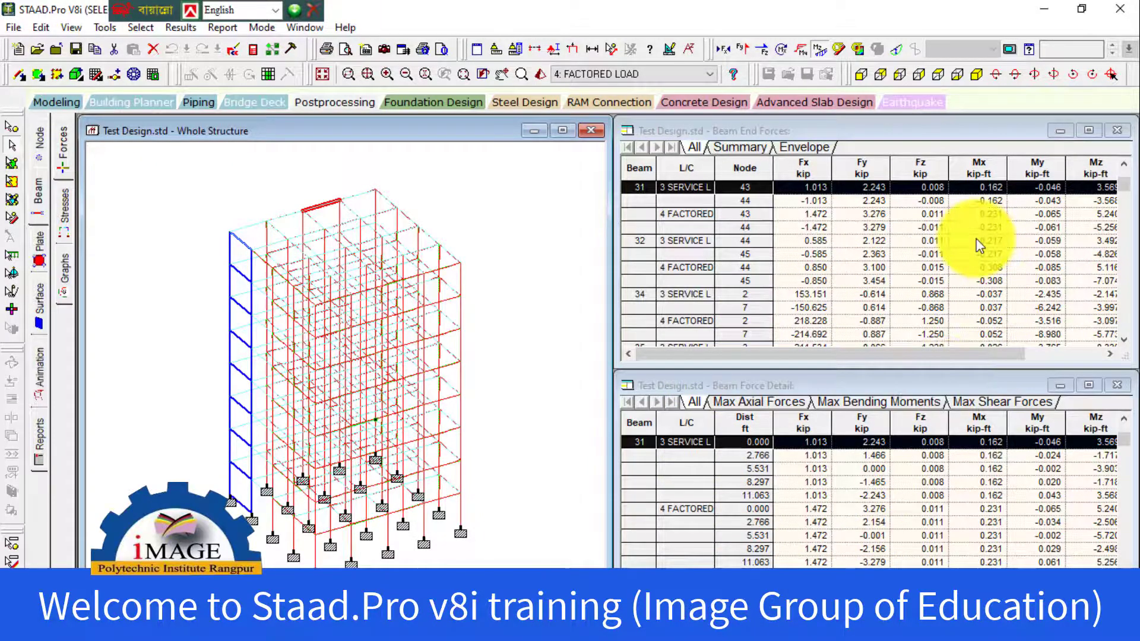
pyautogui.scroll(-1, 1010, 219)
pyautogui.scroll(1, 1017, 220)
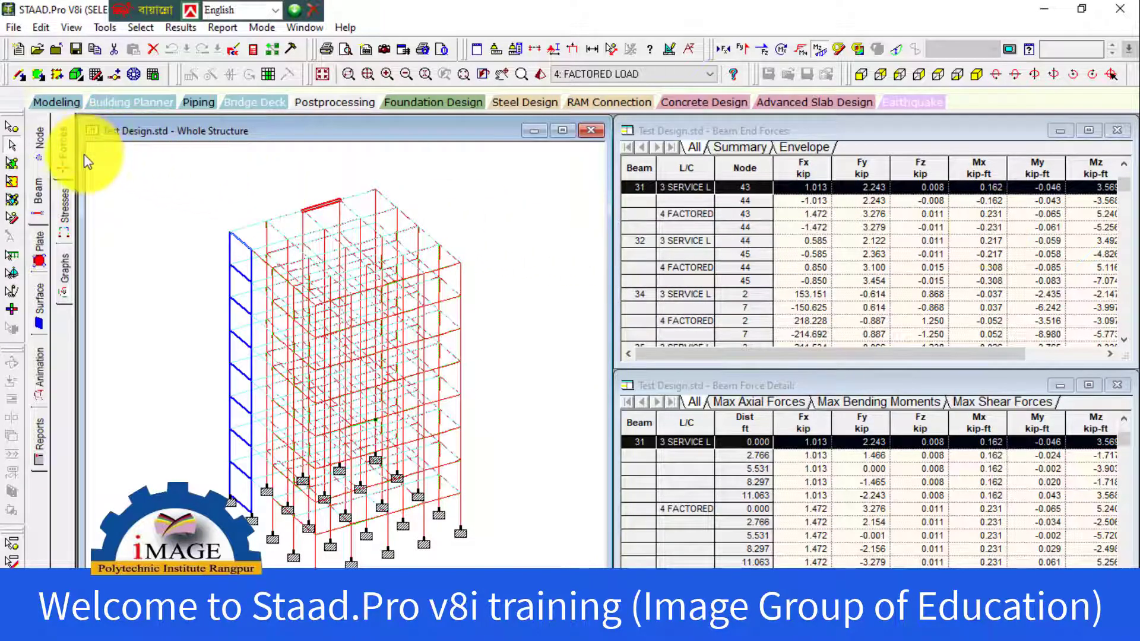
# Display the Max Absolute plate stress contour for load case 4: FACTORED LOAD and examine it on the floor slabs and wall.
pyautogui.click(41, 146)
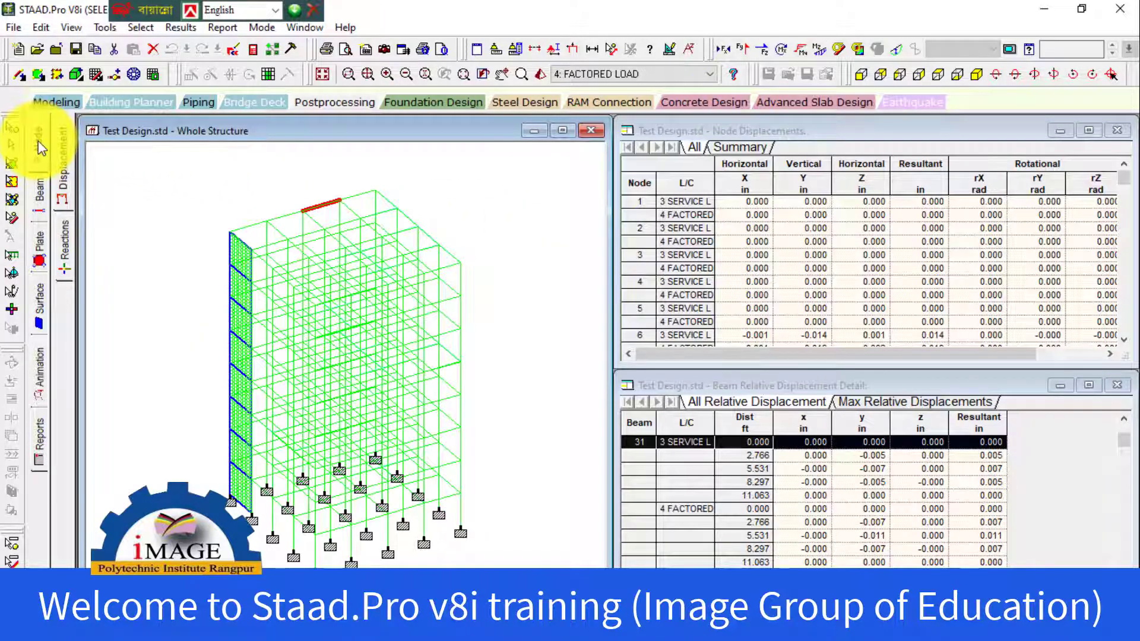
pyautogui.click(38, 239)
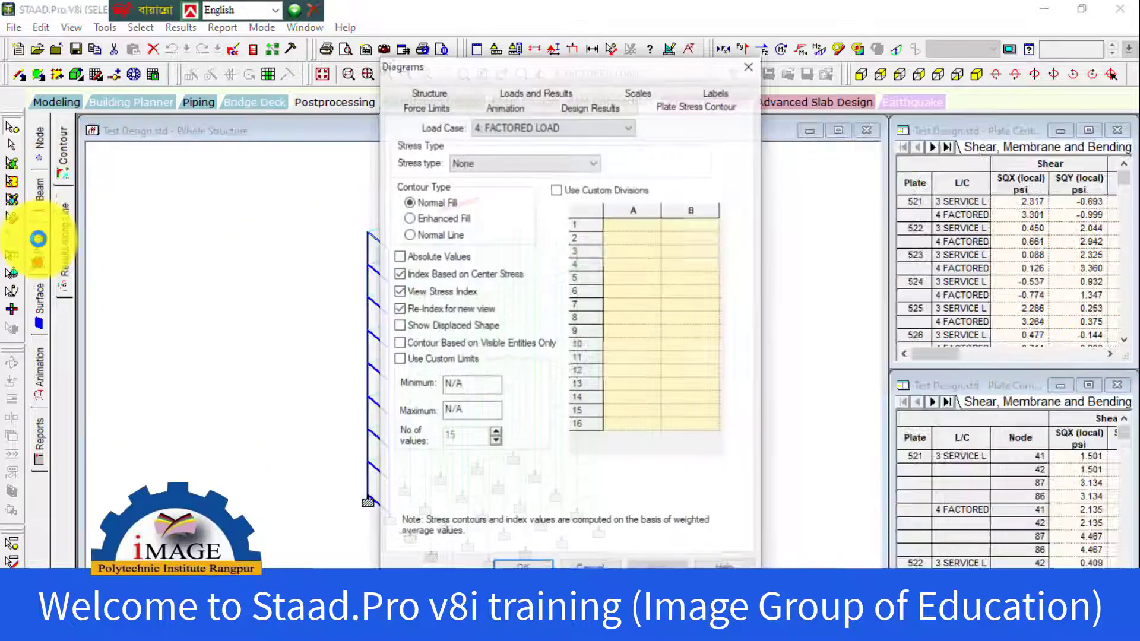
pyautogui.moveTo(641, 69); pyautogui.dragTo(974, 75)
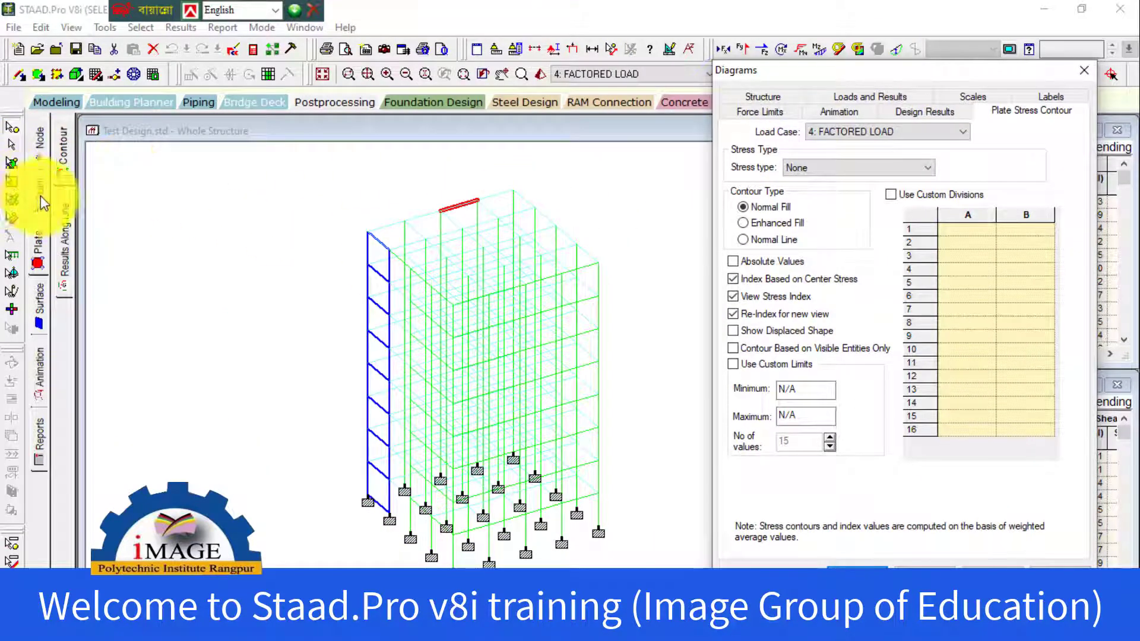
pyautogui.click(860, 168)
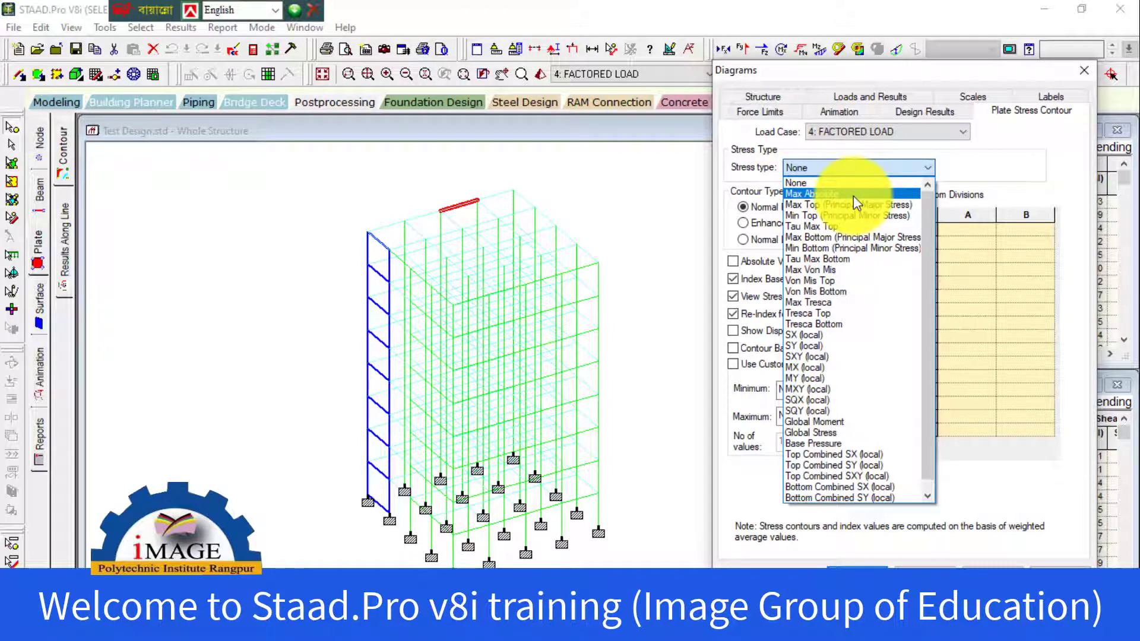
pyautogui.click(853, 194)
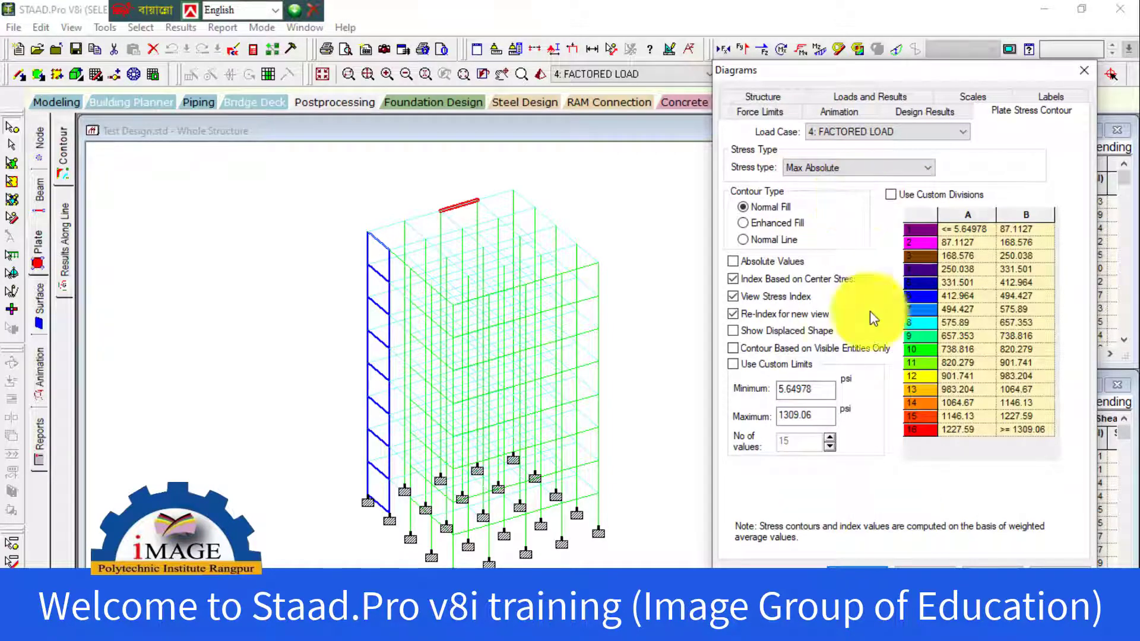
pyautogui.click(986, 578)
pyautogui.click(864, 578)
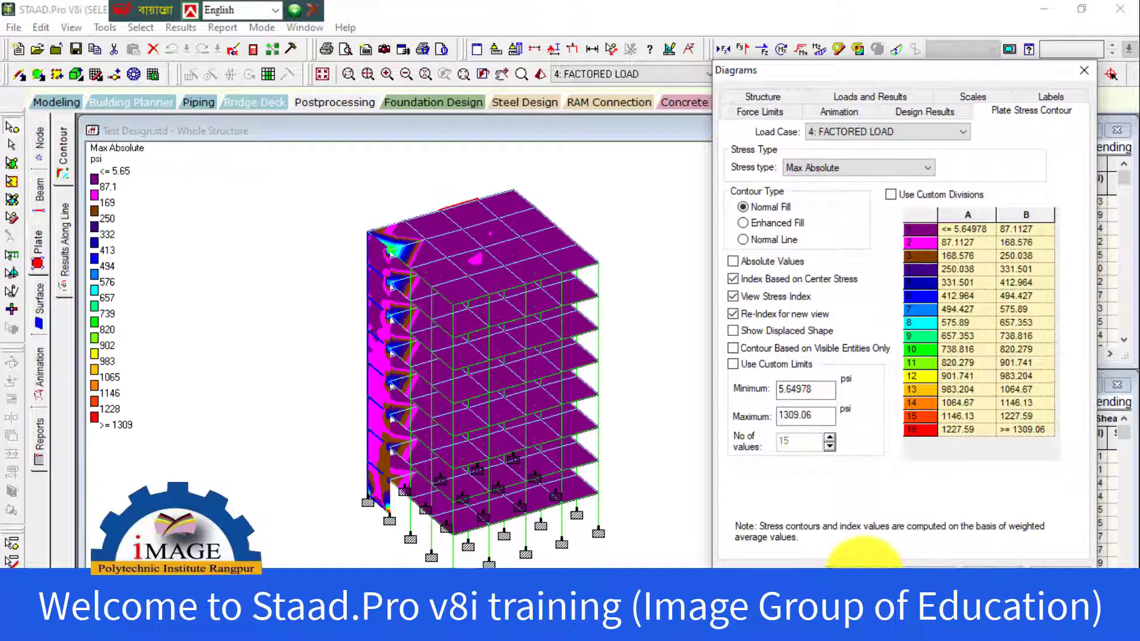
pyautogui.scroll(2, 438, 234)
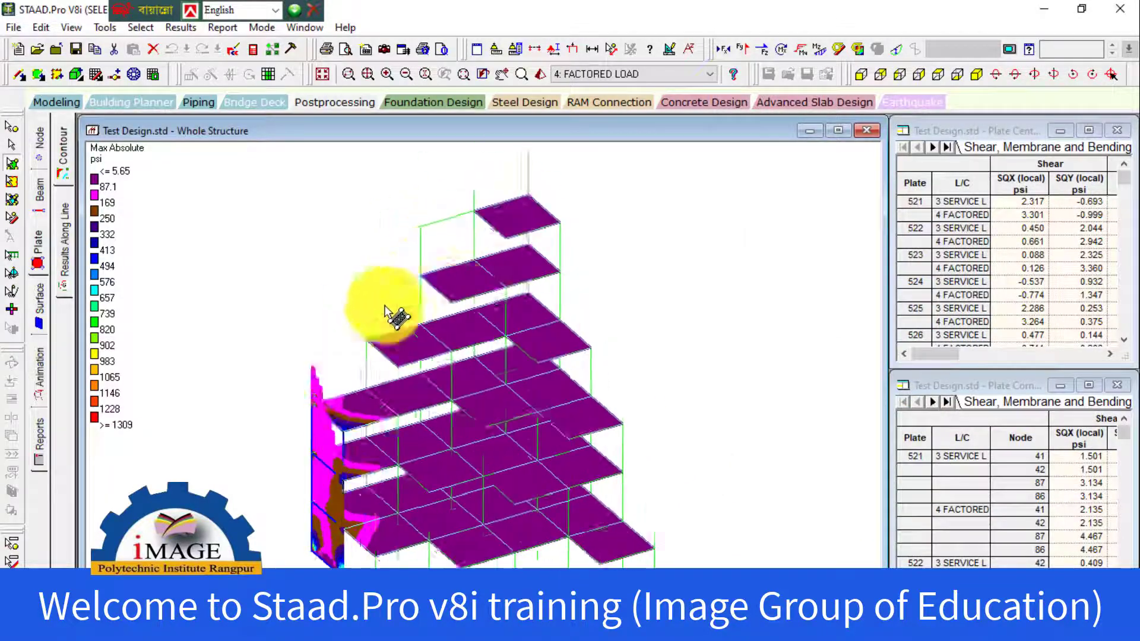
pyautogui.moveTo(367, 373); pyautogui.dragTo(454, 327, button='middle')
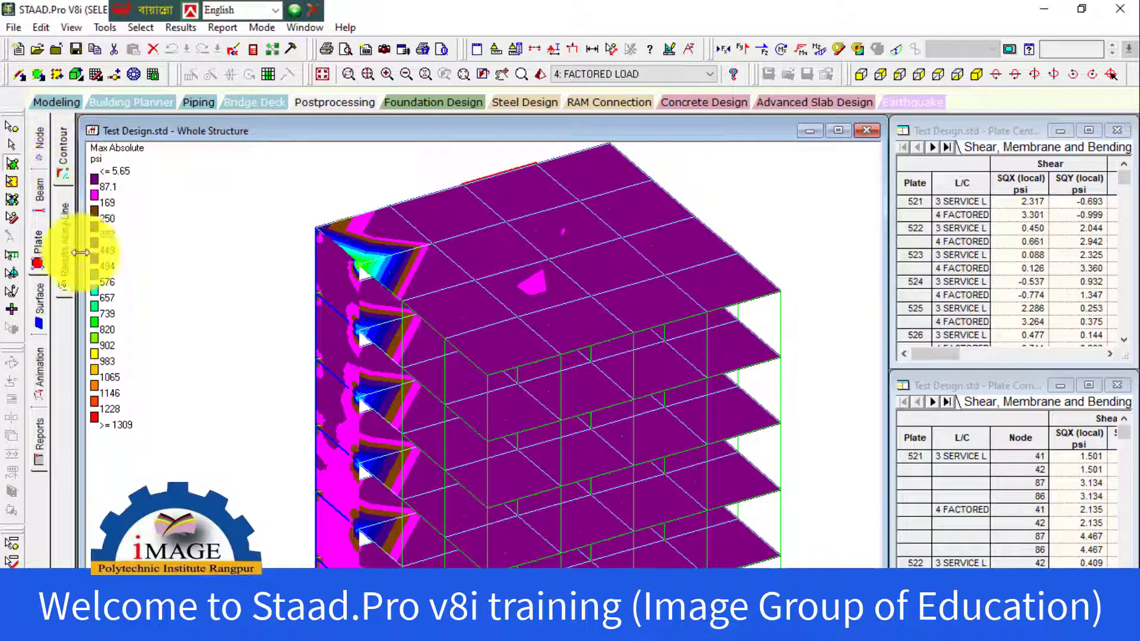
# Look at the plate results along a line, then return to the plate contour settings and check the available stress types and load cases.
pyautogui.click(64, 274)
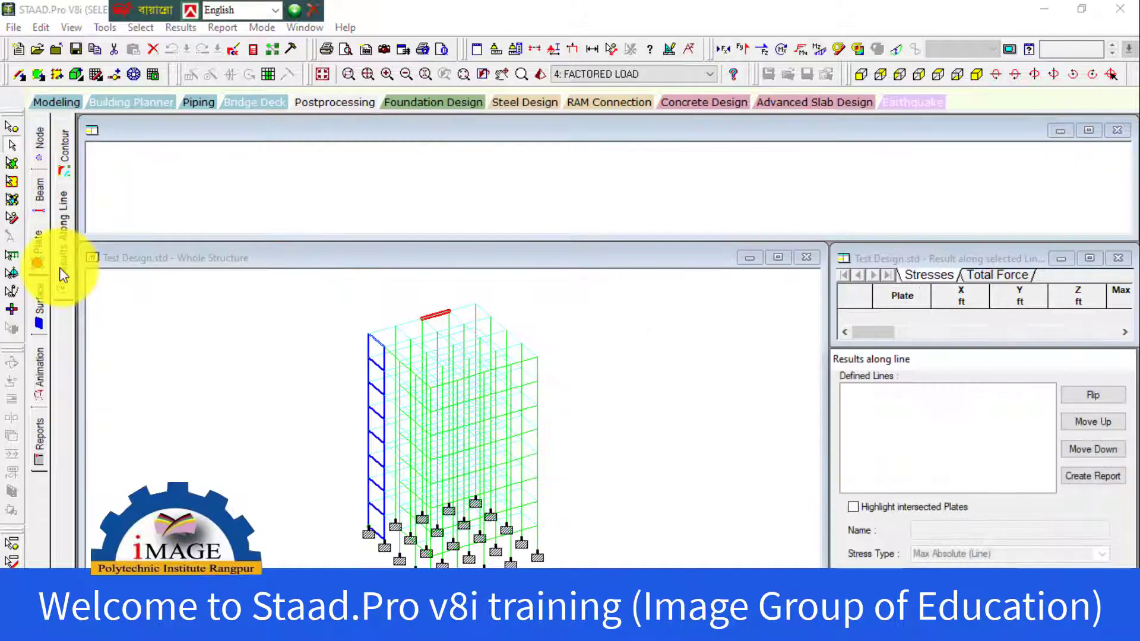
pyautogui.click(64, 153)
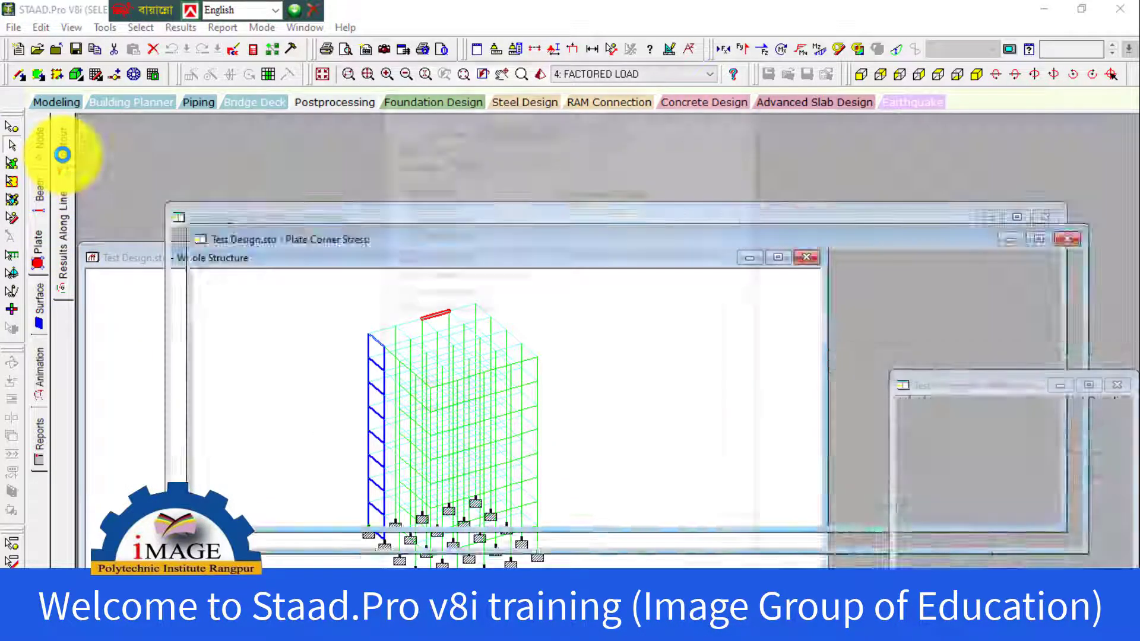
pyautogui.click(570, 163)
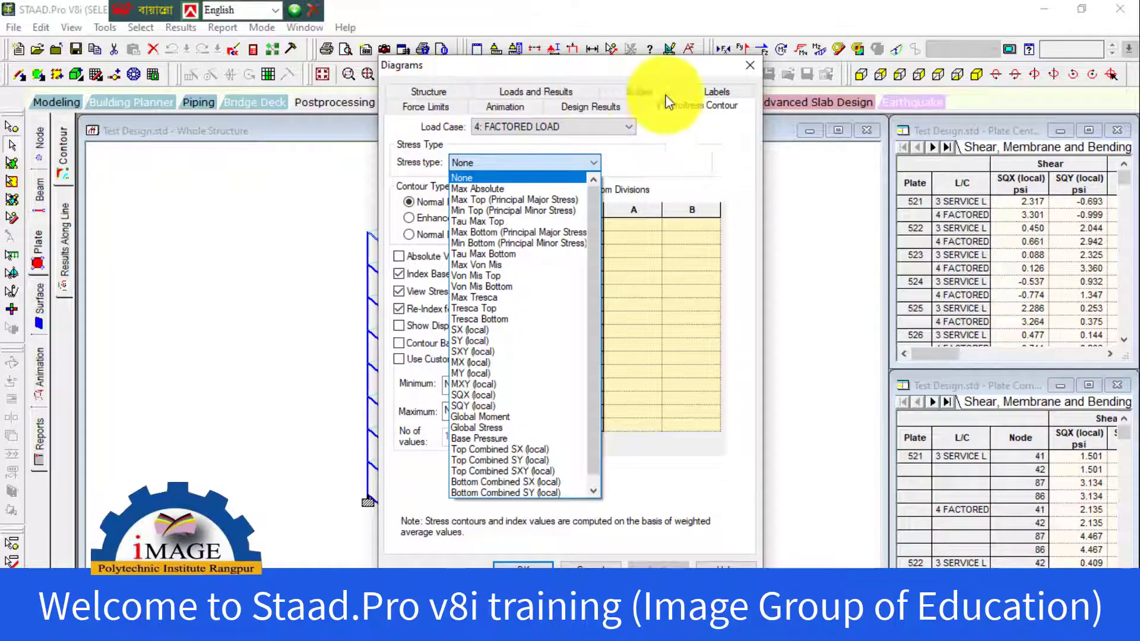
pyautogui.click(635, 132)
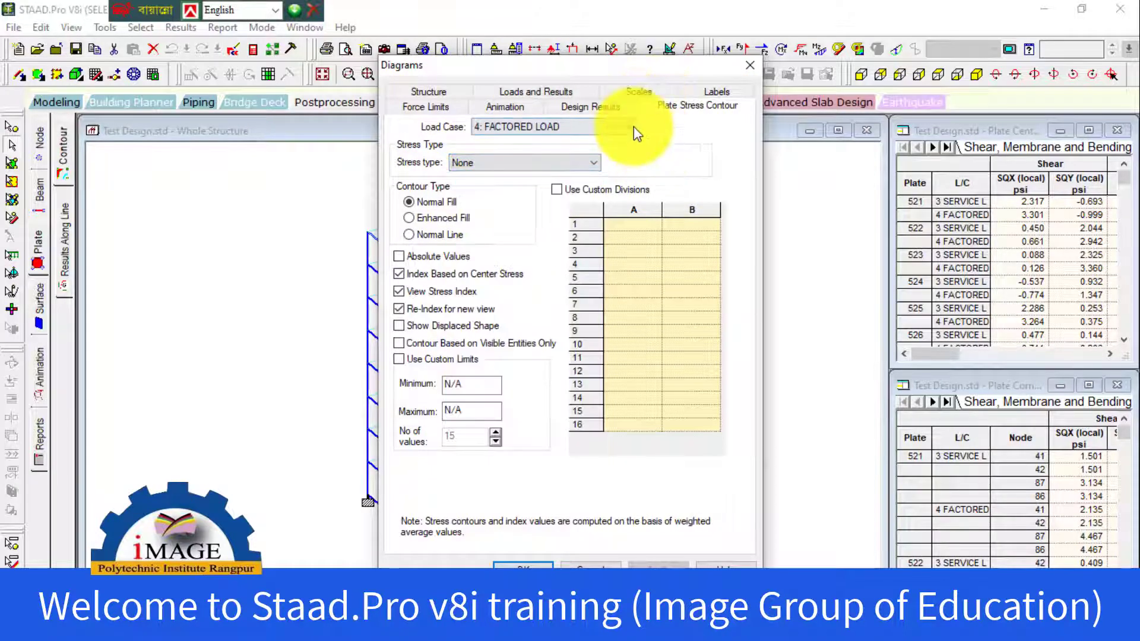
pyautogui.click(634, 128)
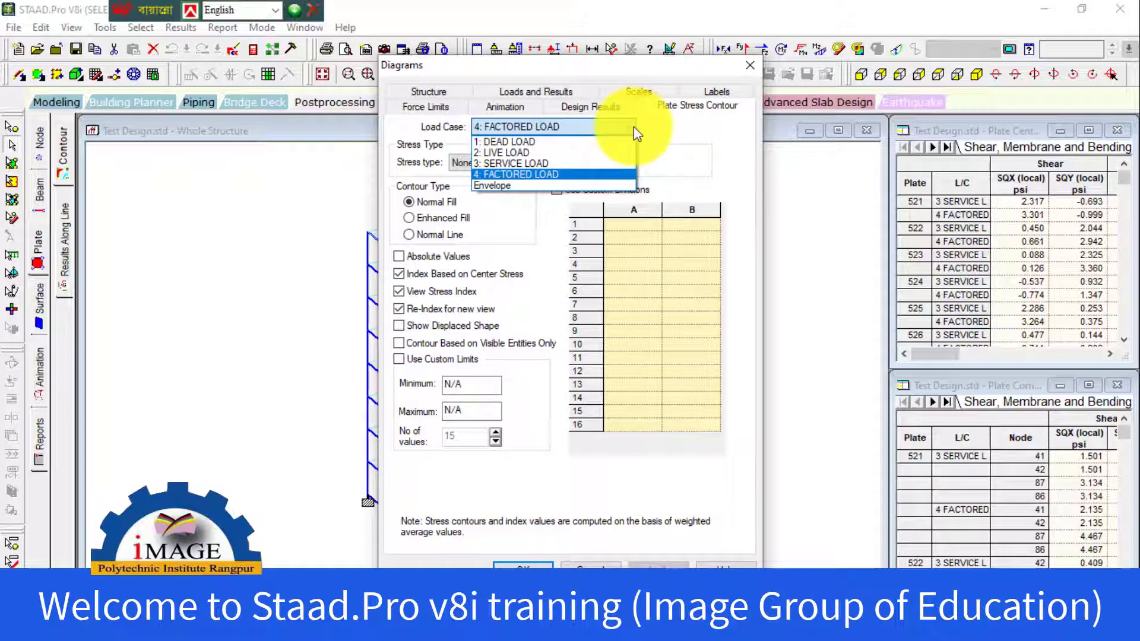
pyautogui.click(634, 129)
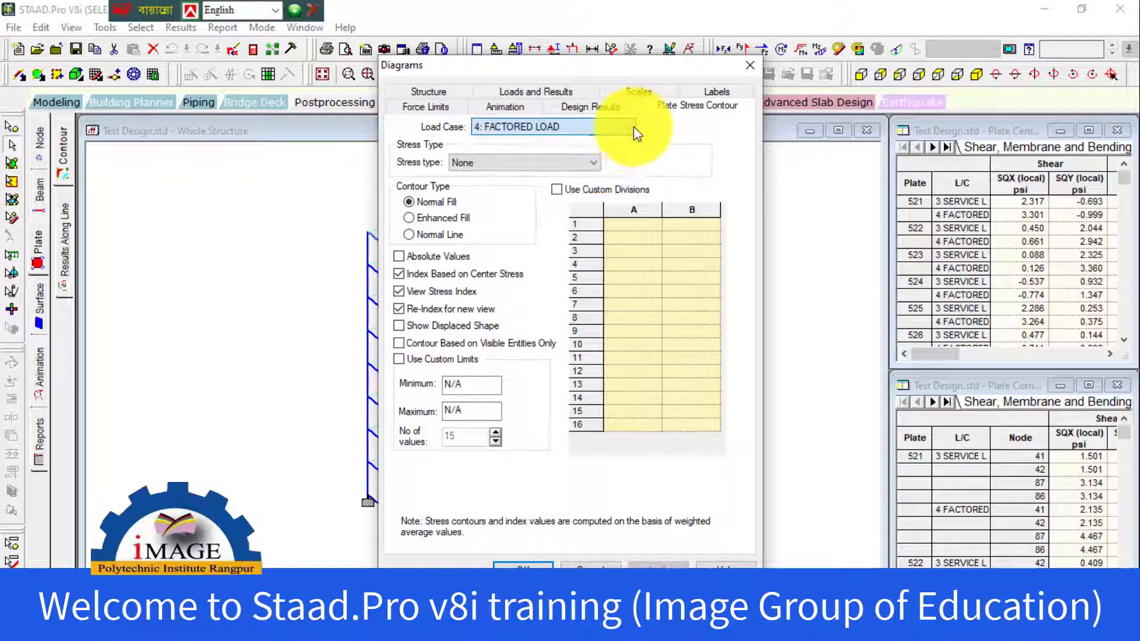
# Reapply the Max Absolute plate stress contour for the factored load, try custom divisions, and restore the default divisions.
pyautogui.click(499, 166)
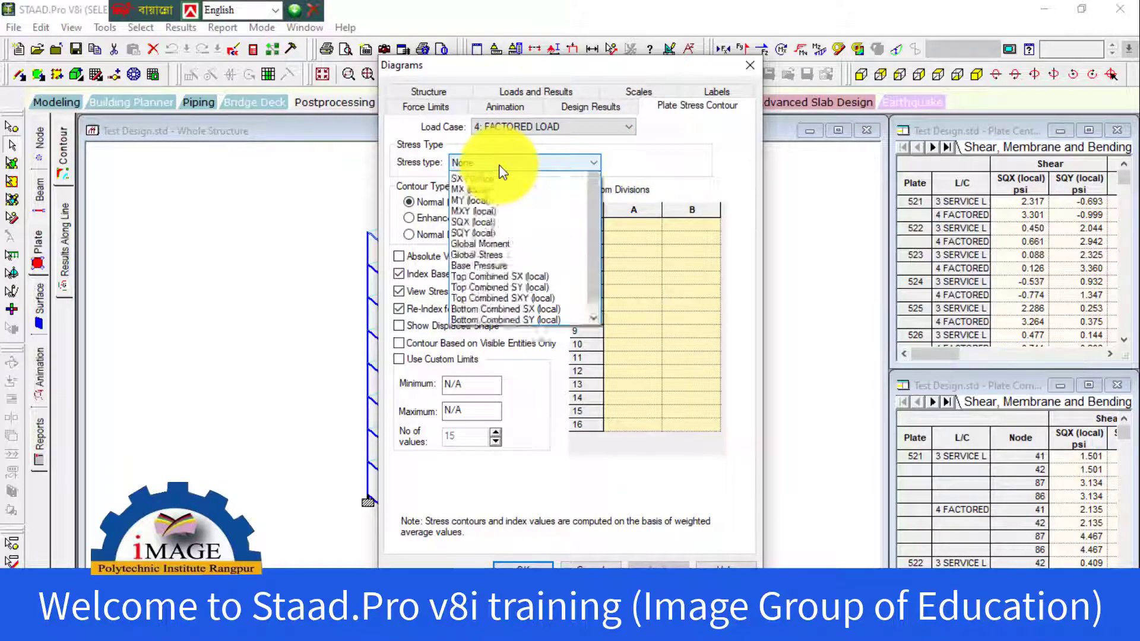
pyautogui.click(500, 181)
pyautogui.press('Down')
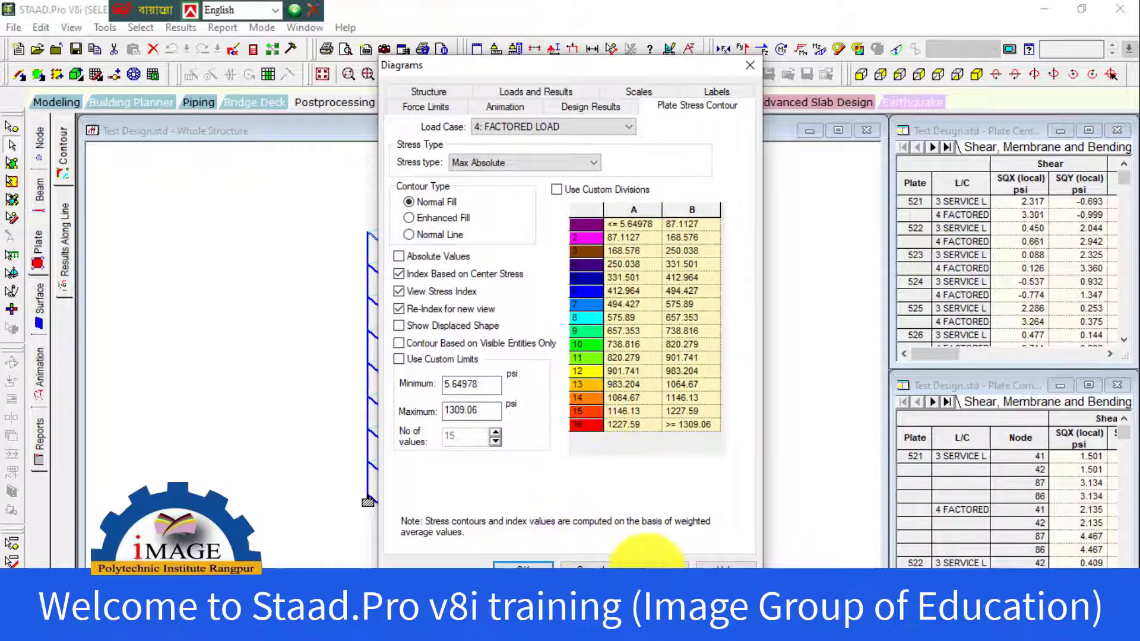
pyautogui.click(656, 561)
pyautogui.moveTo(664, 66); pyautogui.dragTo(876, 53)
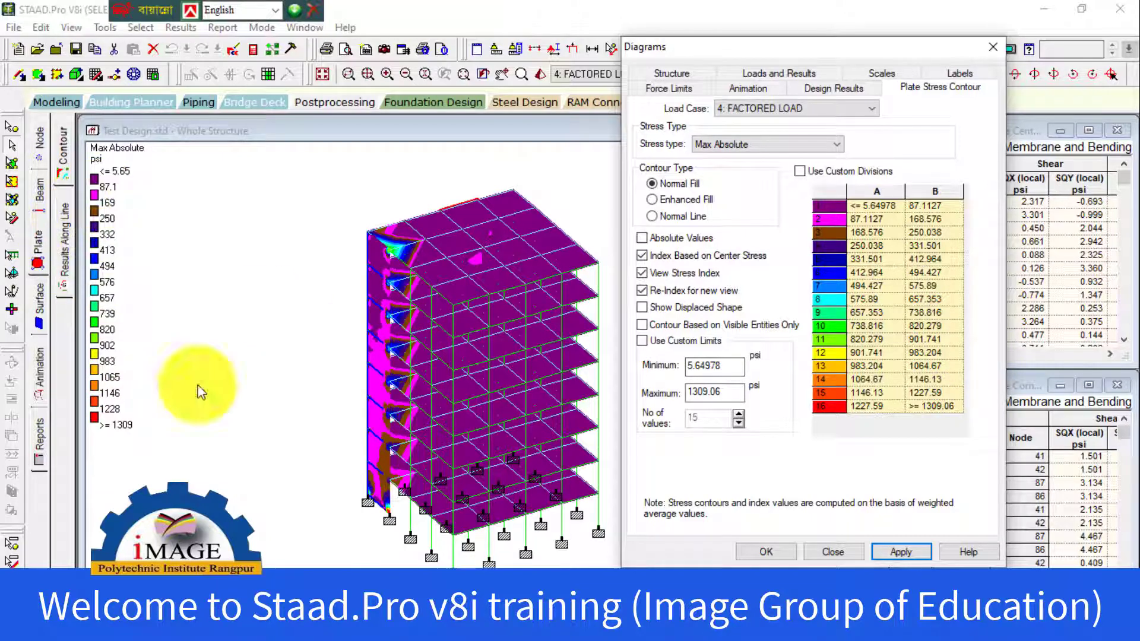
pyautogui.click(817, 173)
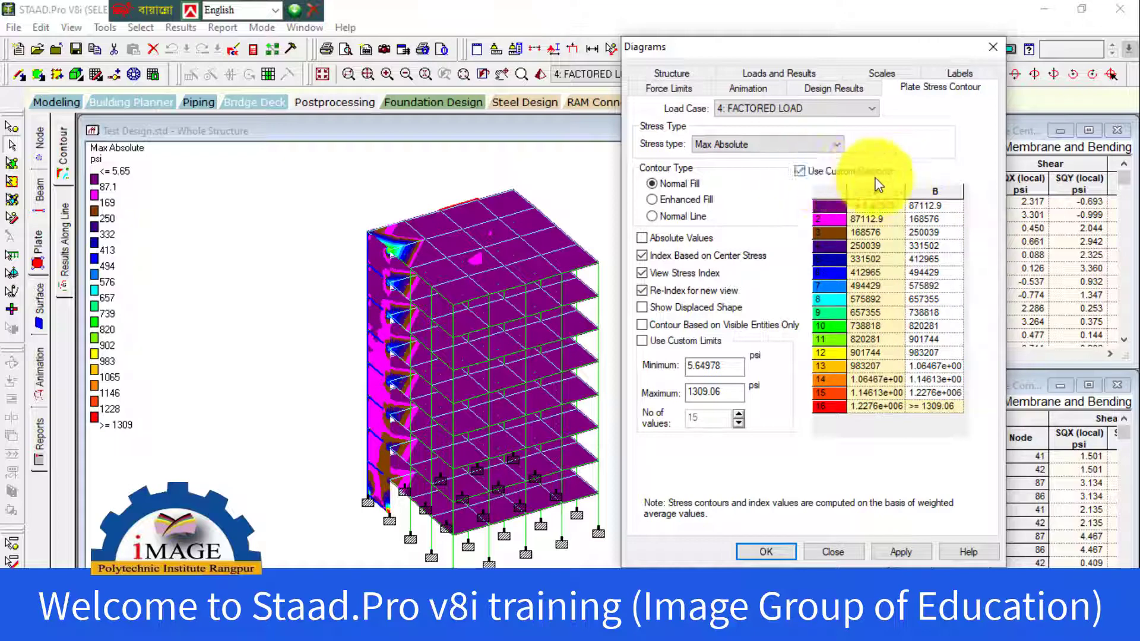
pyautogui.click(812, 174)
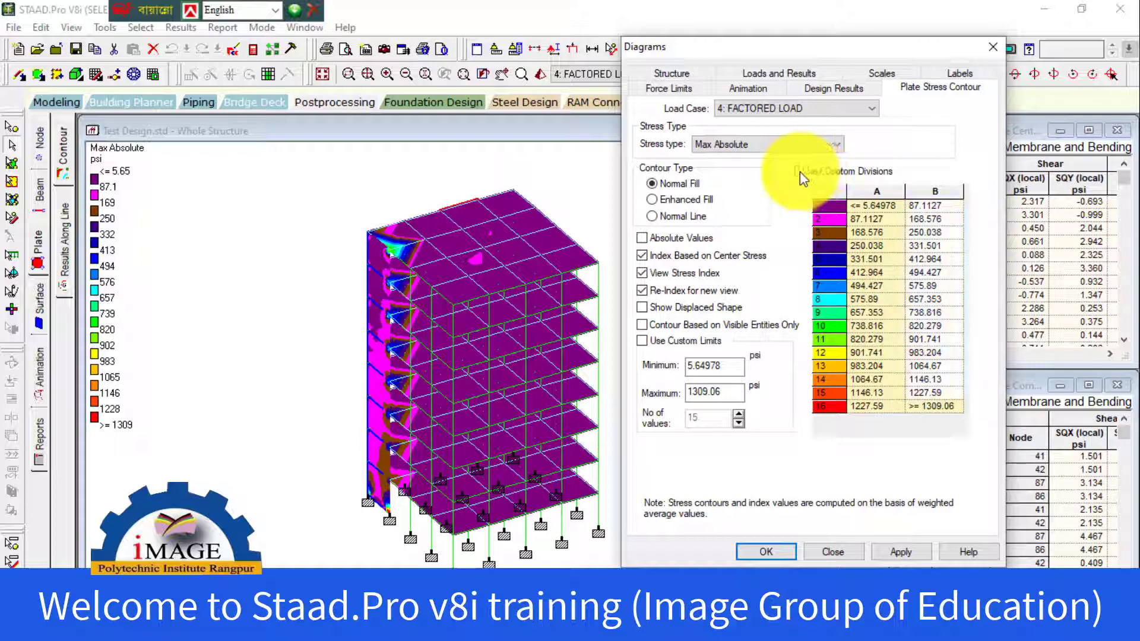
pyautogui.click(847, 552)
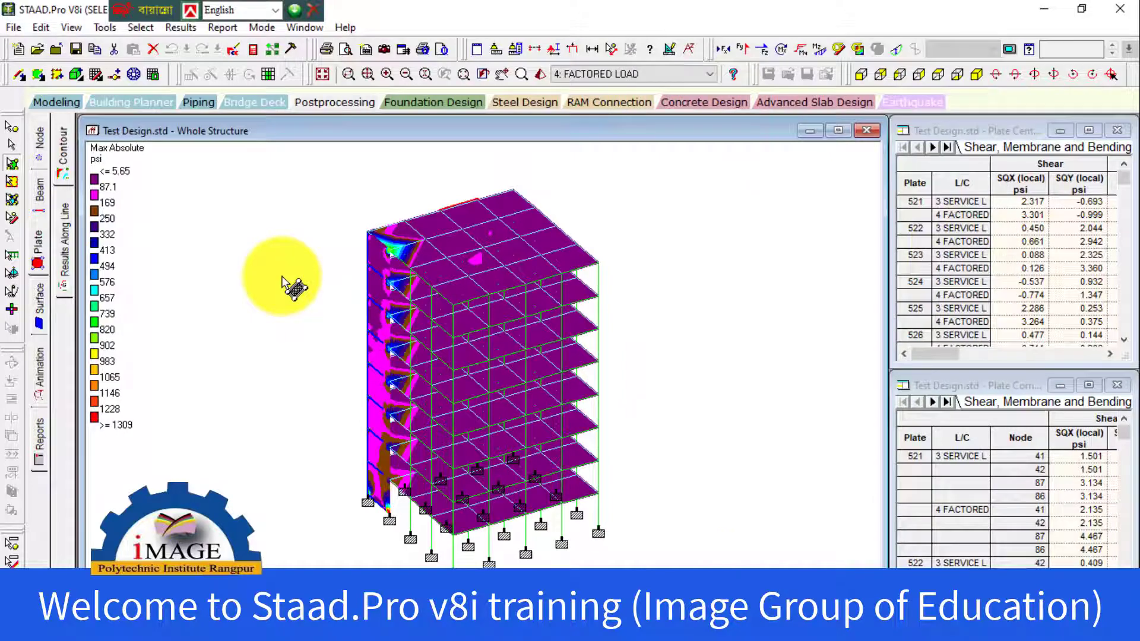
# Display the surface results with the Max Absolute stress contour and examine the contoured wall alongside the surface force table.
pyautogui.click(46, 303)
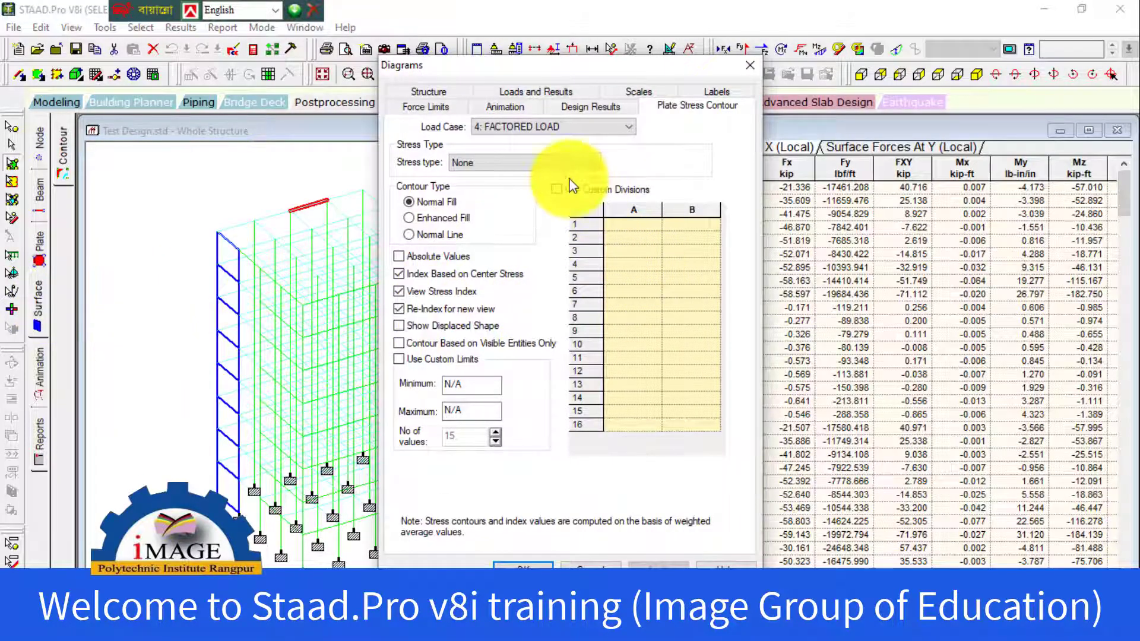
pyautogui.click(581, 167)
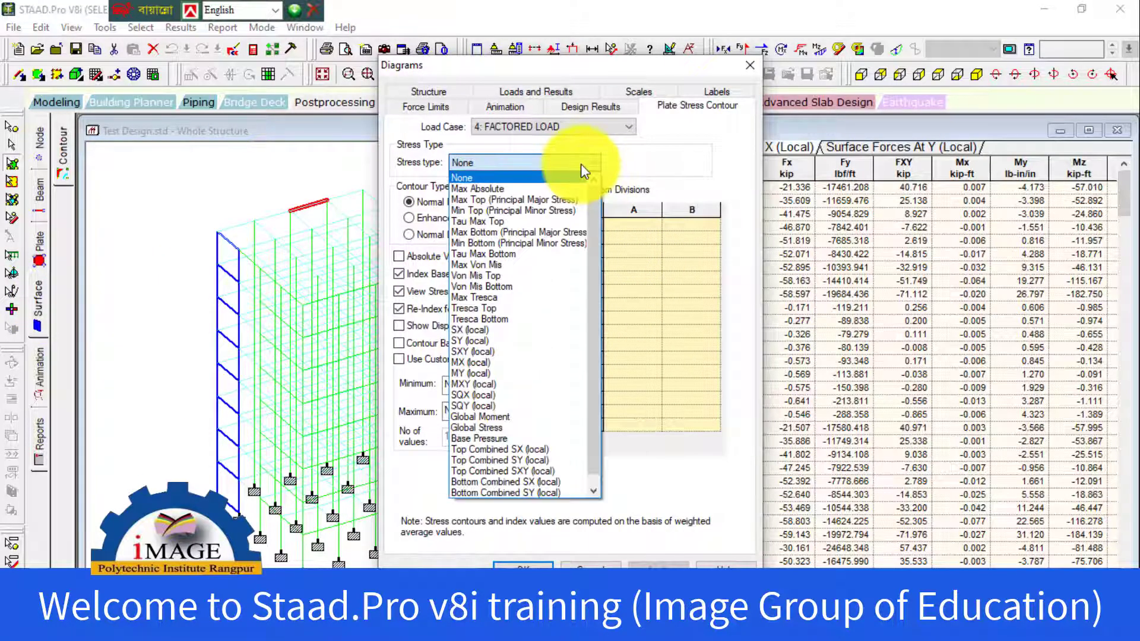
pyautogui.click(541, 190)
pyautogui.click(658, 563)
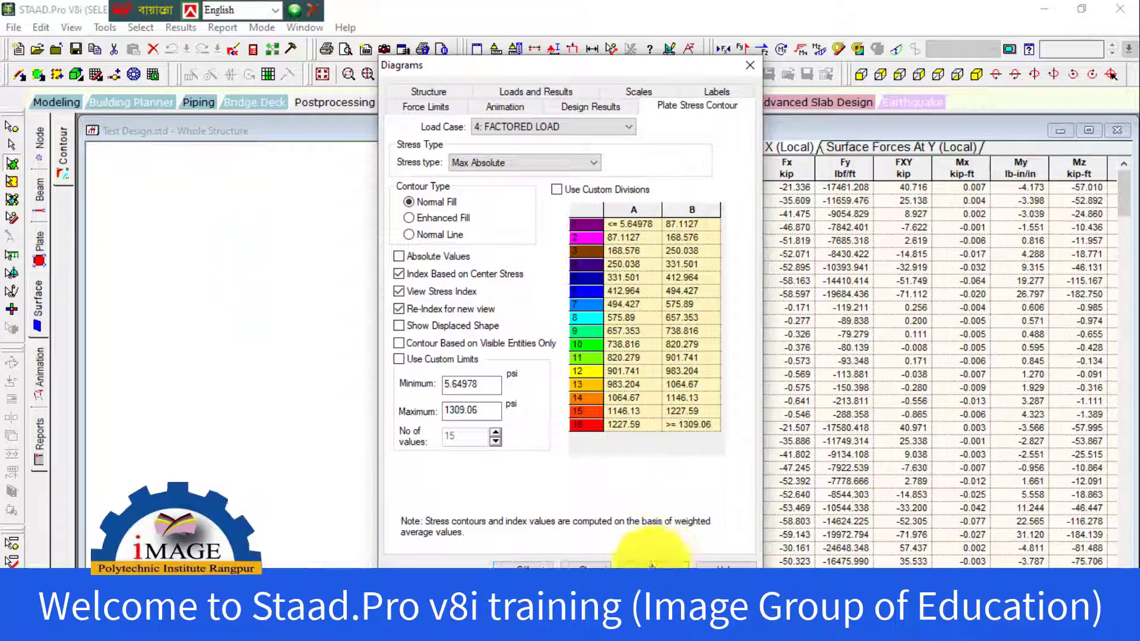
pyautogui.click(538, 569)
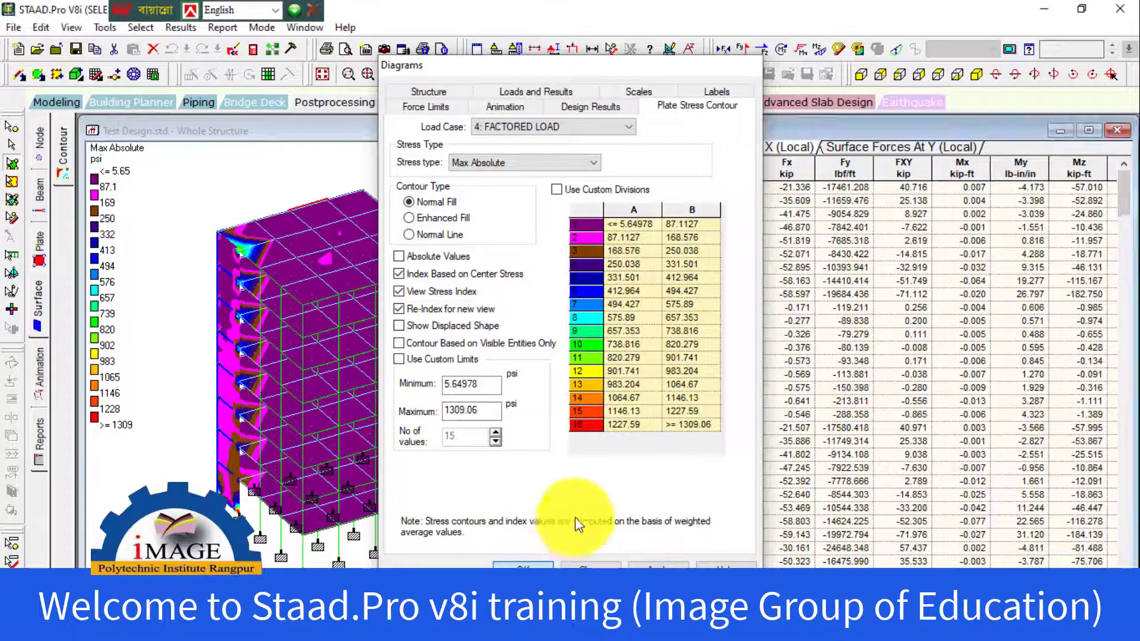
pyautogui.moveTo(231, 404); pyautogui.dragTo(340, 410, button='middle')
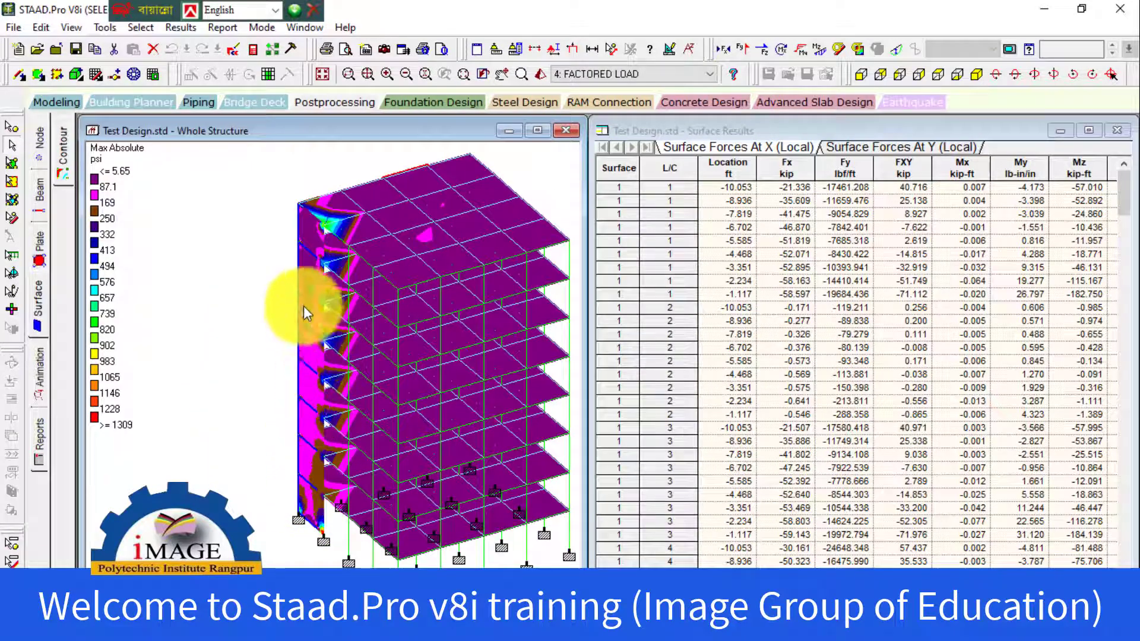
pyautogui.scroll(1, 272, 419)
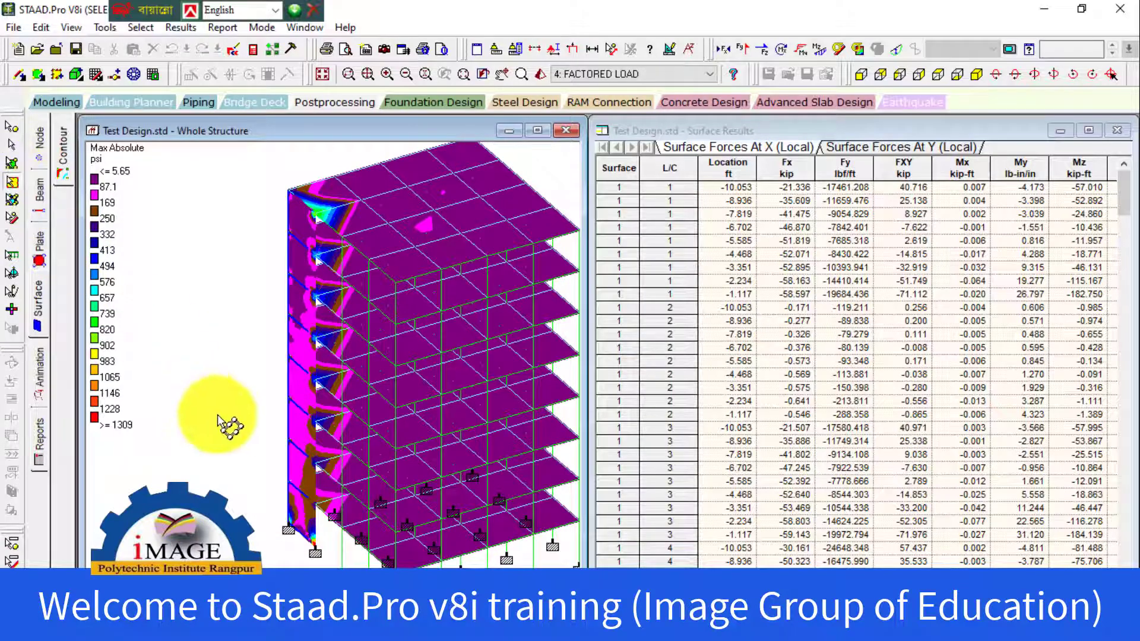
# Query the lowest wall surface and review its surface forces for load case 3: SERVICE LOAD.
pyautogui.doubleClick(297, 522)
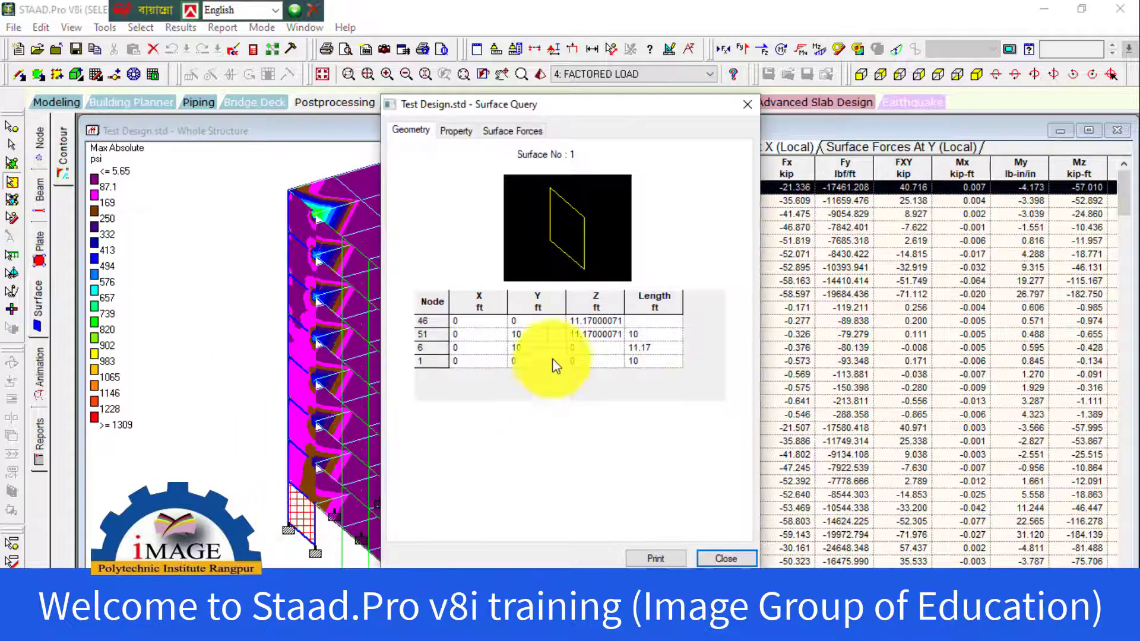
pyautogui.click(530, 134)
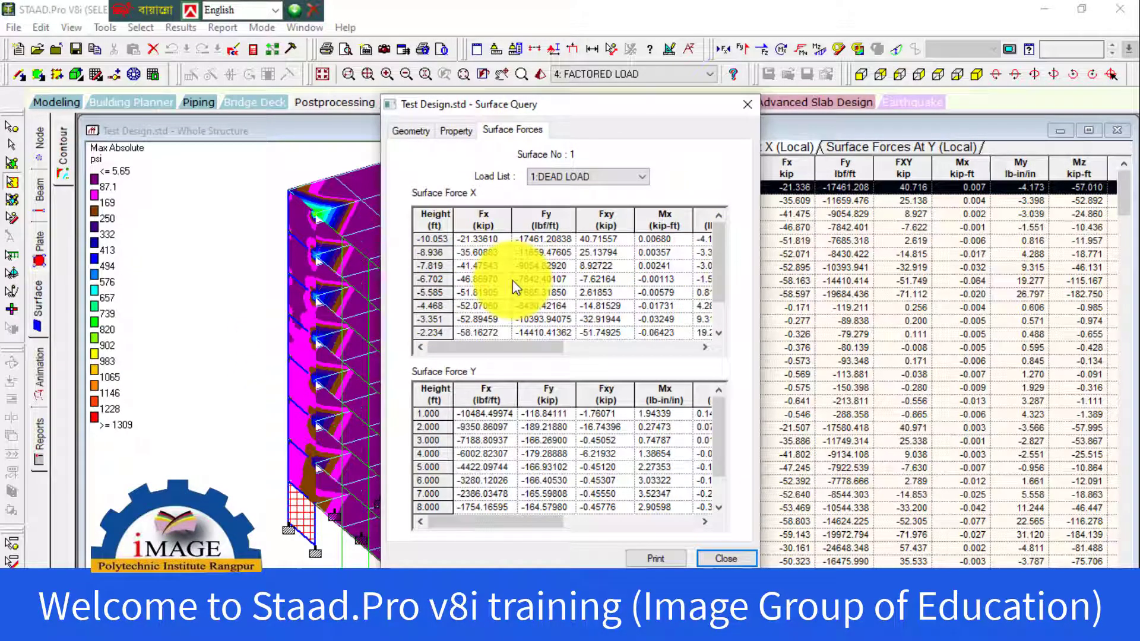
pyautogui.click(644, 178)
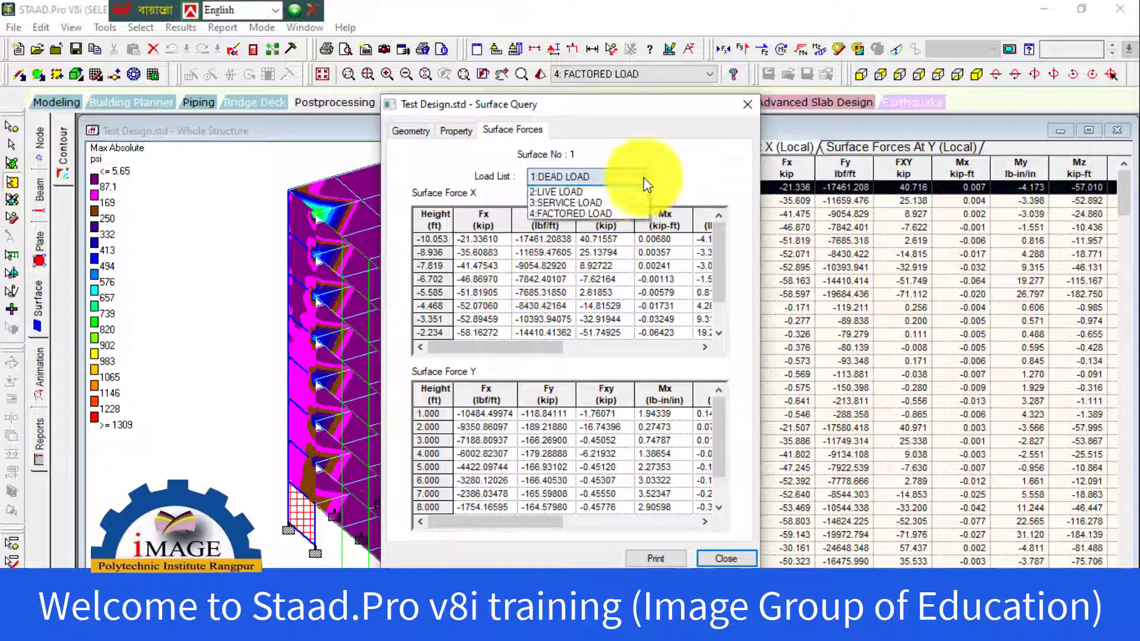
pyautogui.click(611, 203)
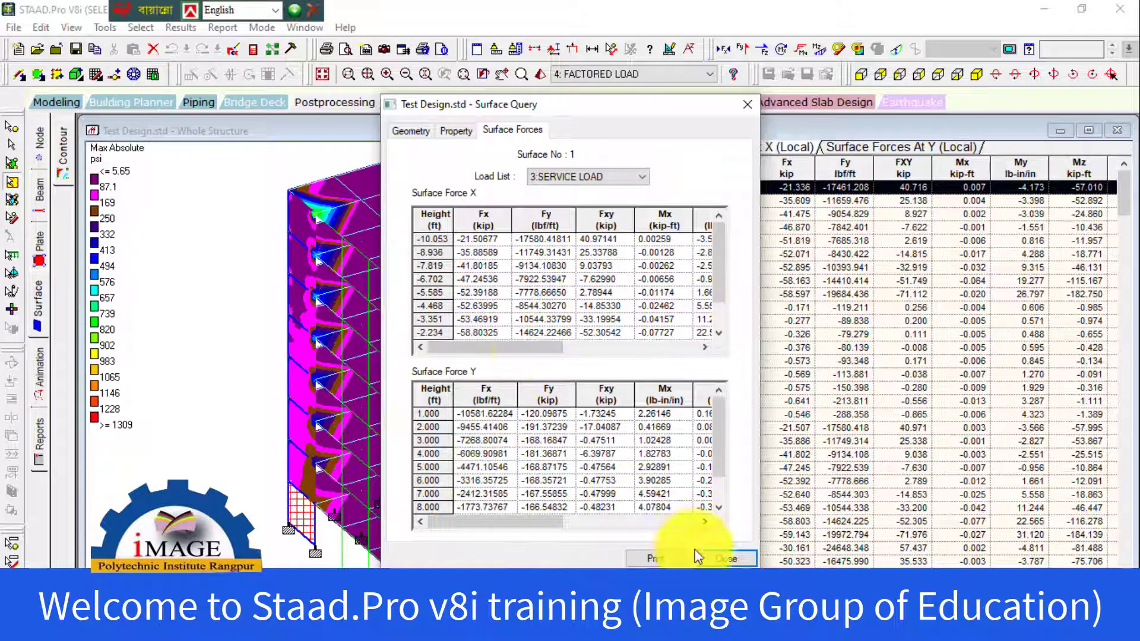
pyautogui.click(718, 558)
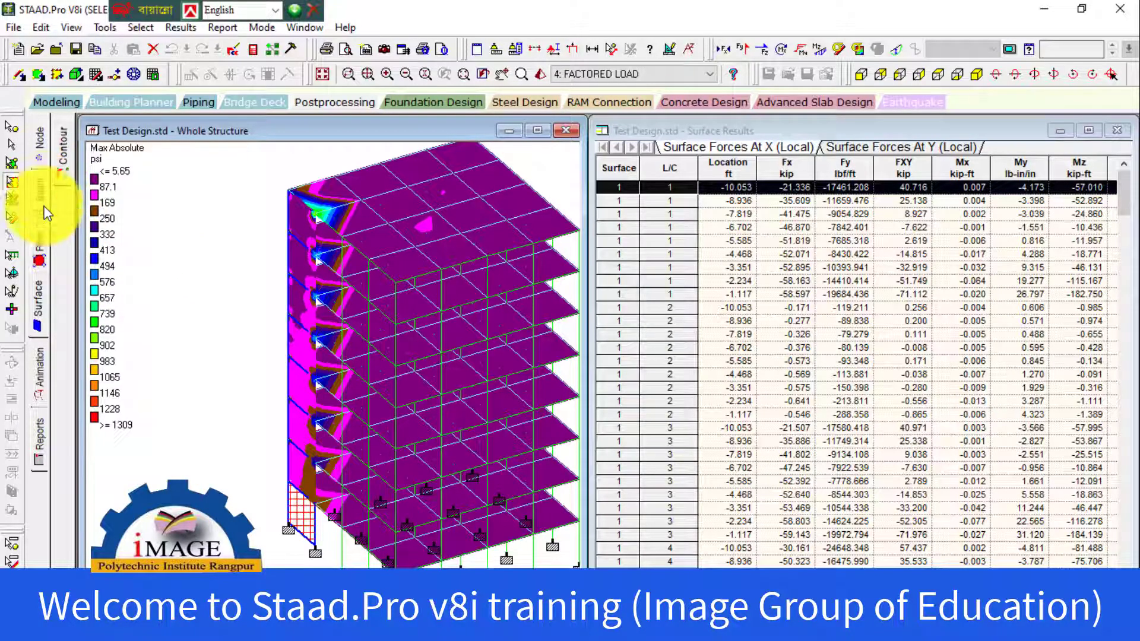
# Leave the surface results without applying a plate contour and animate the whole structure's deflection.
pyautogui.click(39, 241)
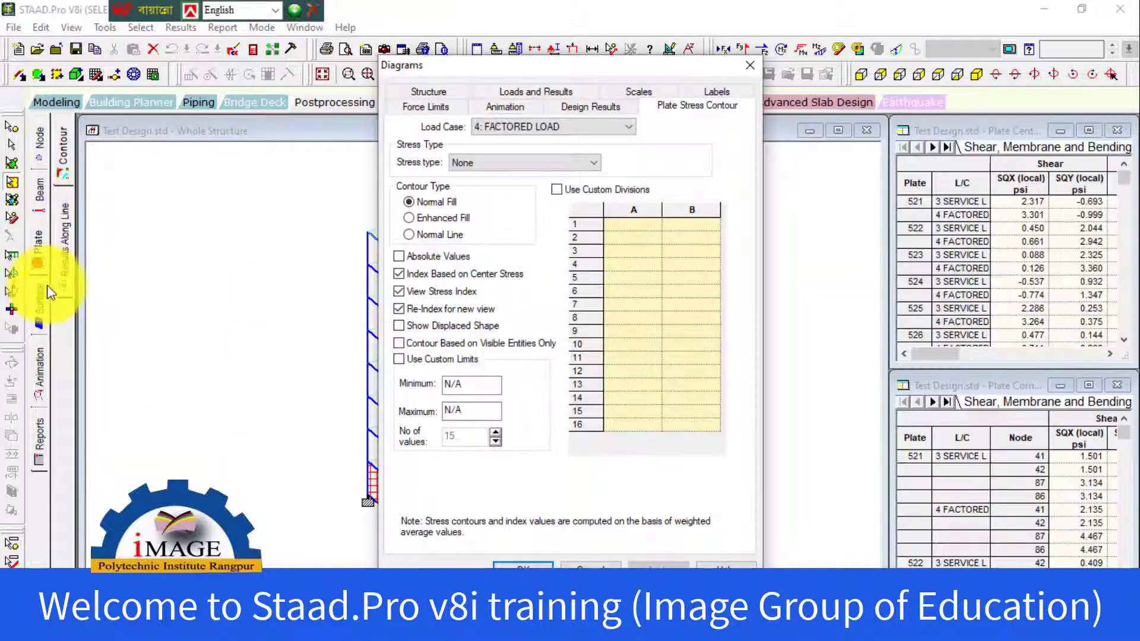
pyautogui.click(590, 564)
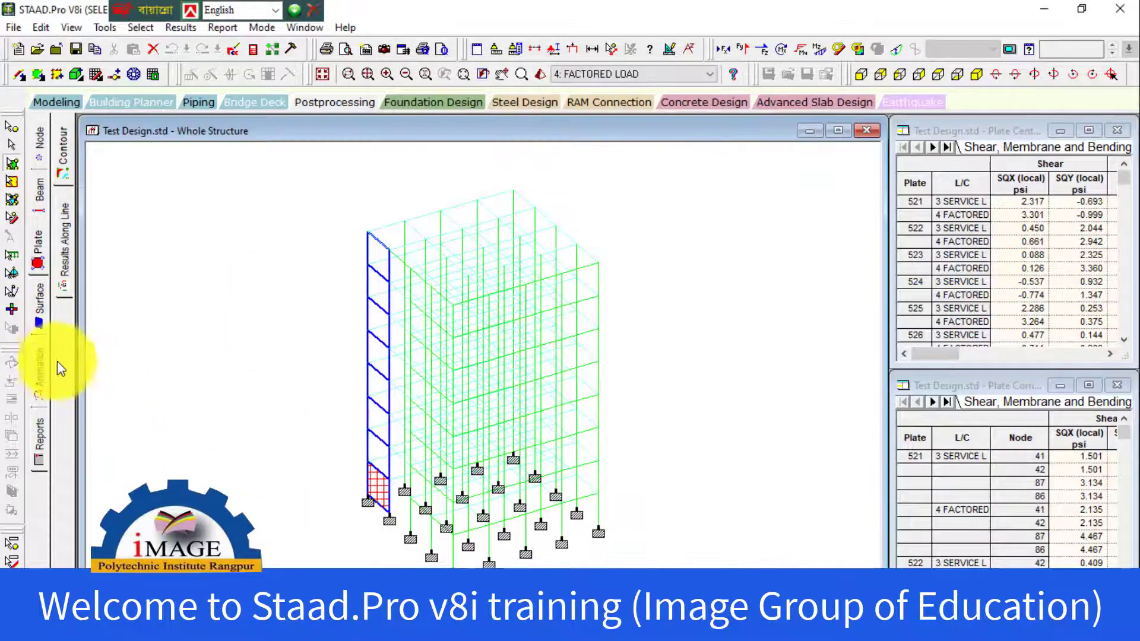
pyautogui.click(40, 365)
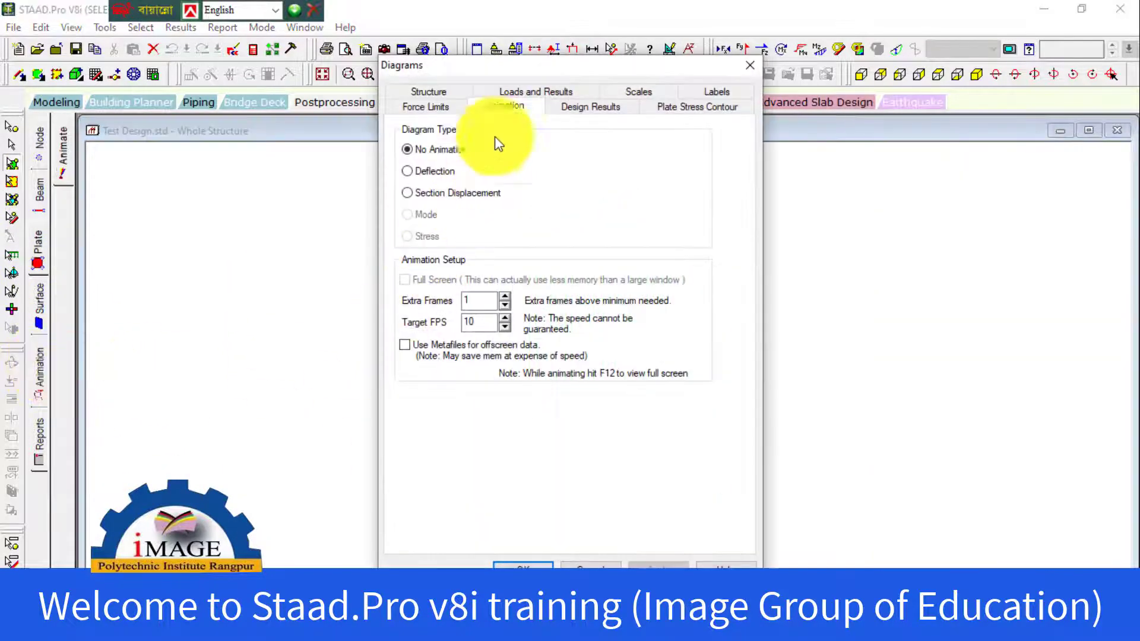
pyautogui.moveTo(529, 73); pyautogui.dragTo(761, 76)
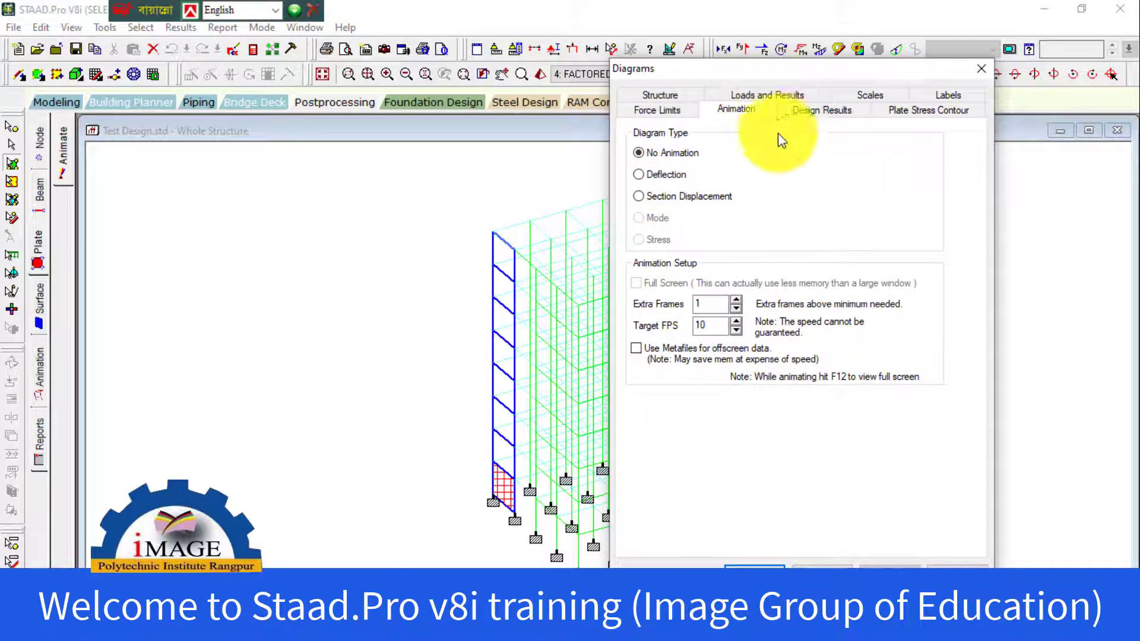
pyautogui.click(678, 175)
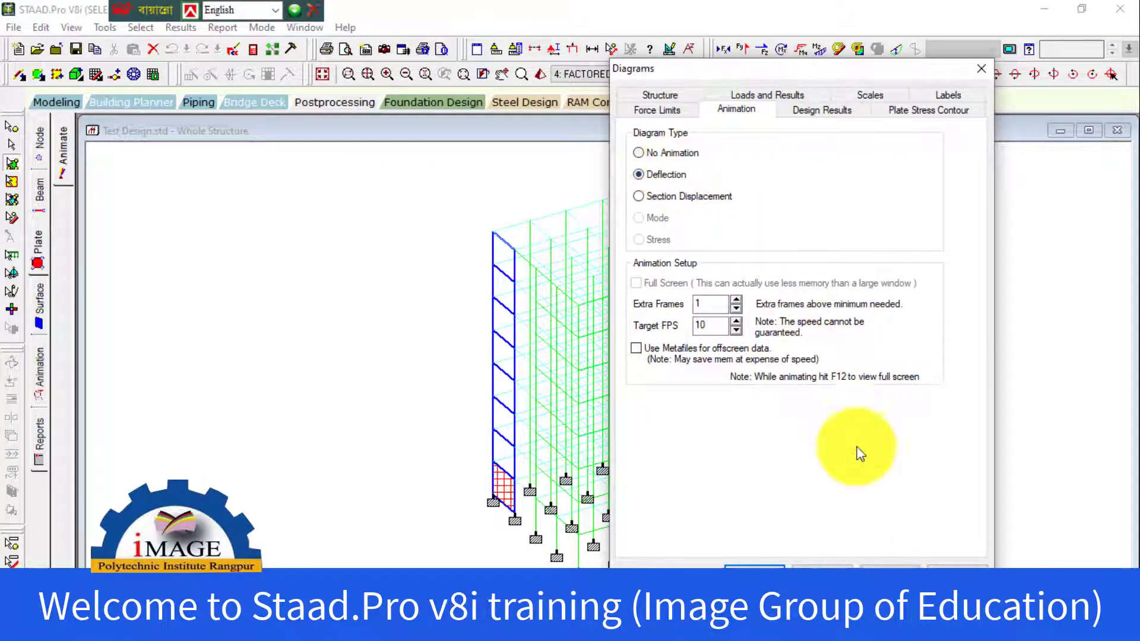
pyautogui.click(894, 574)
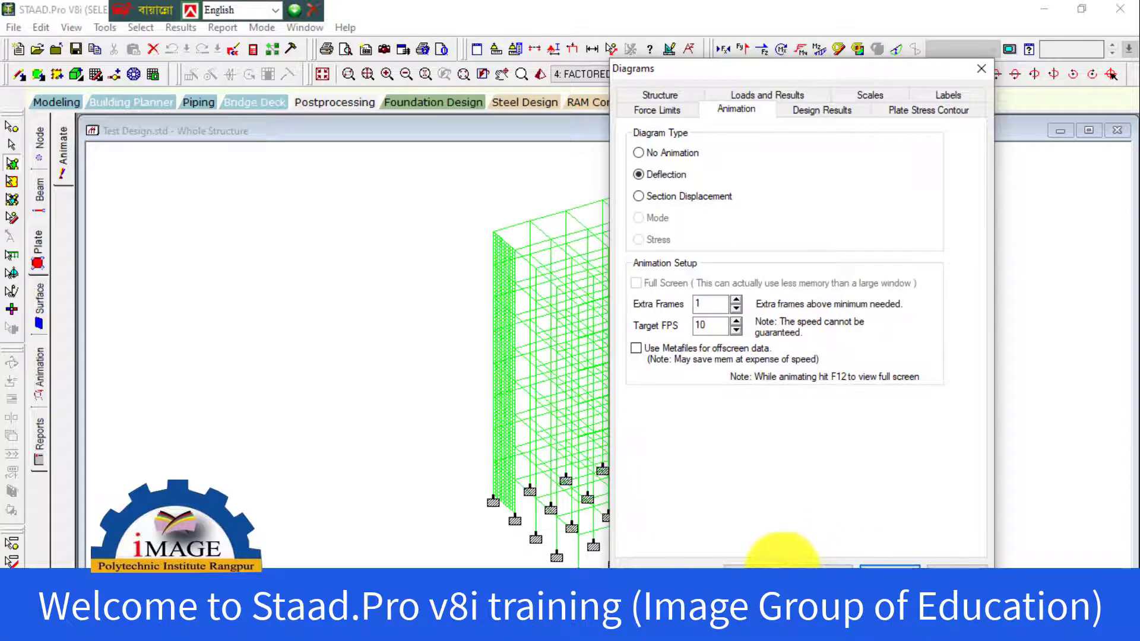
pyautogui.click(779, 573)
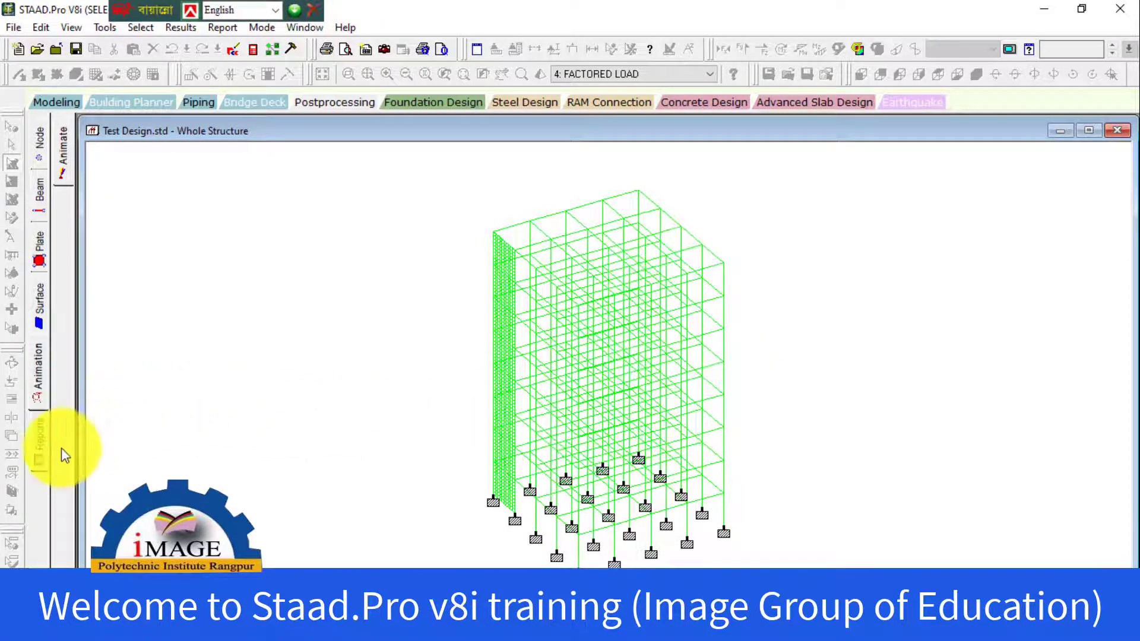
# Generate a report with the Beams and Supports input items added to the job info, and look over its first page.
pyautogui.click(41, 431)
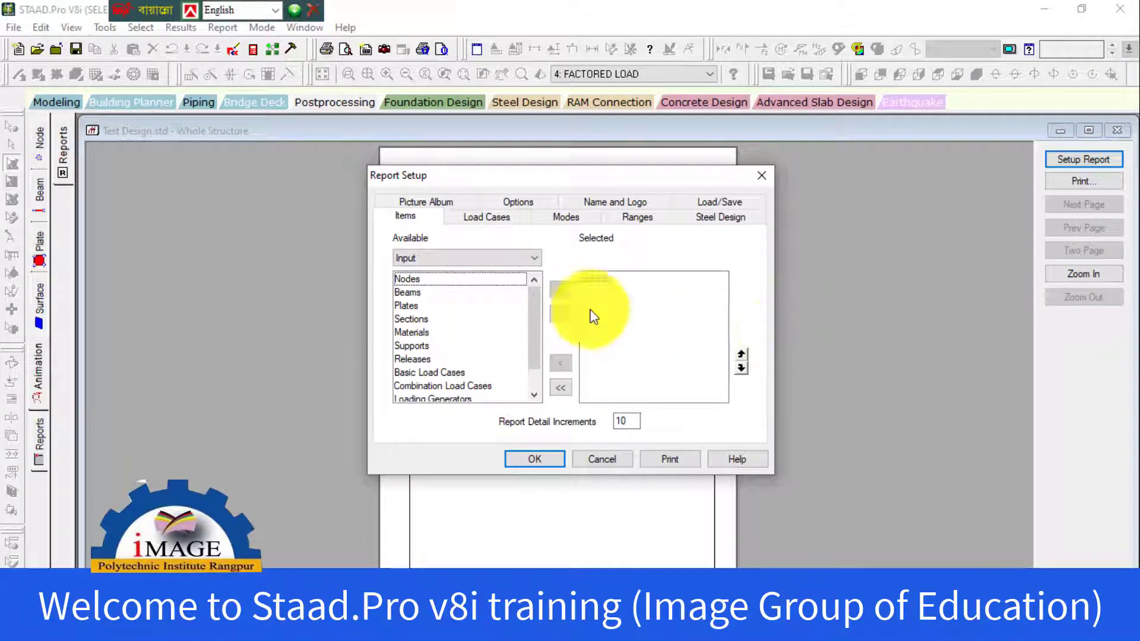
pyautogui.click(415, 292)
pyautogui.doubleClick(414, 292)
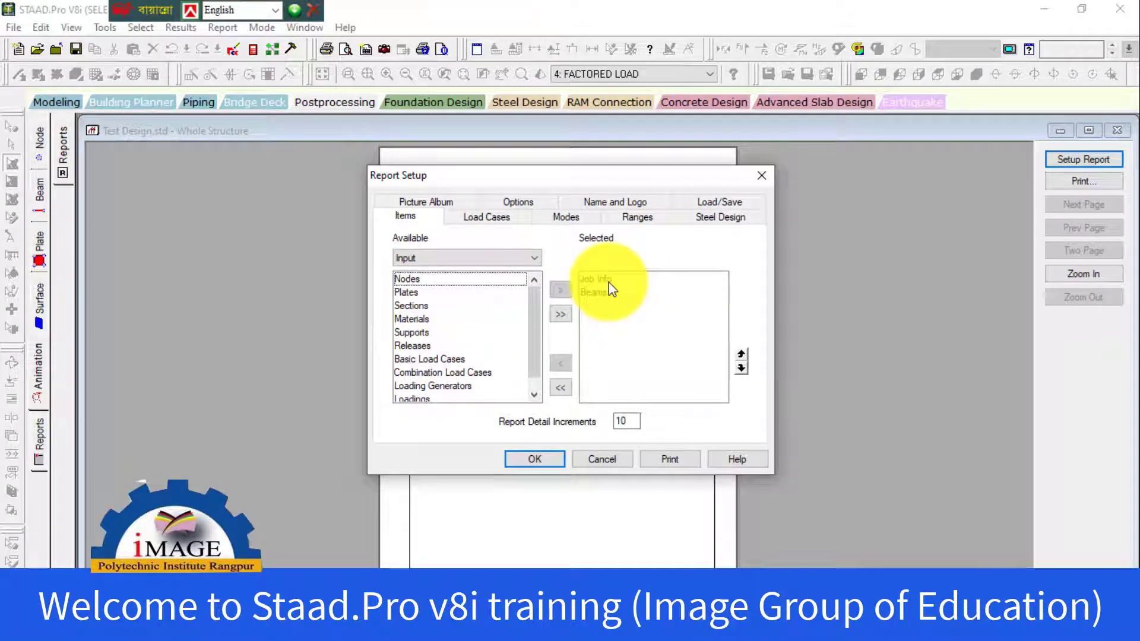
pyautogui.doubleClick(422, 334)
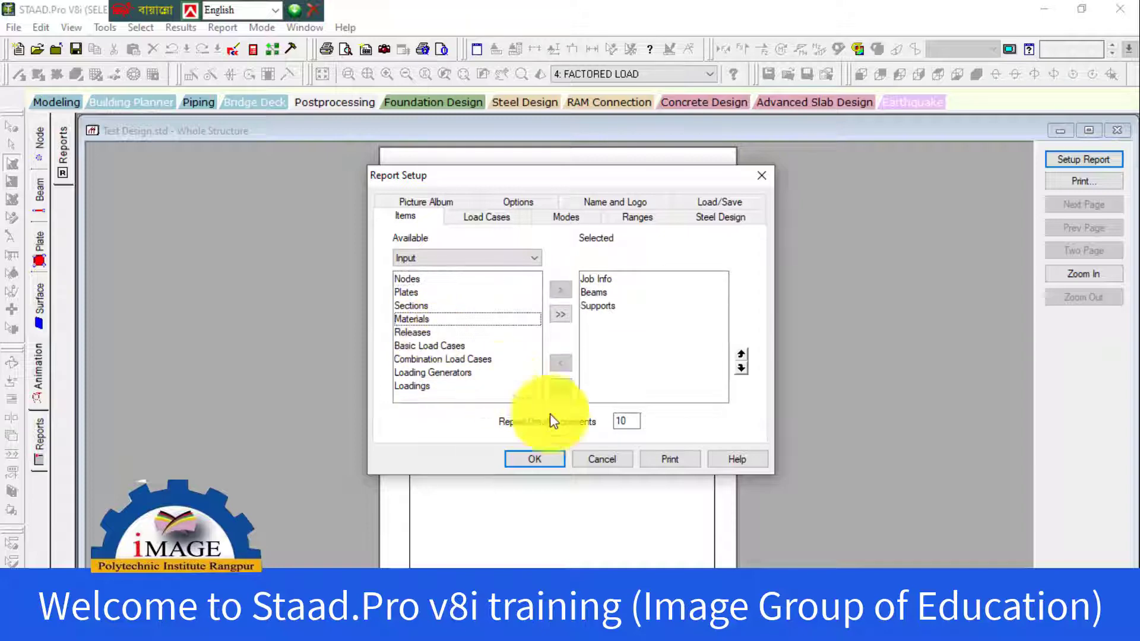
pyautogui.click(543, 462)
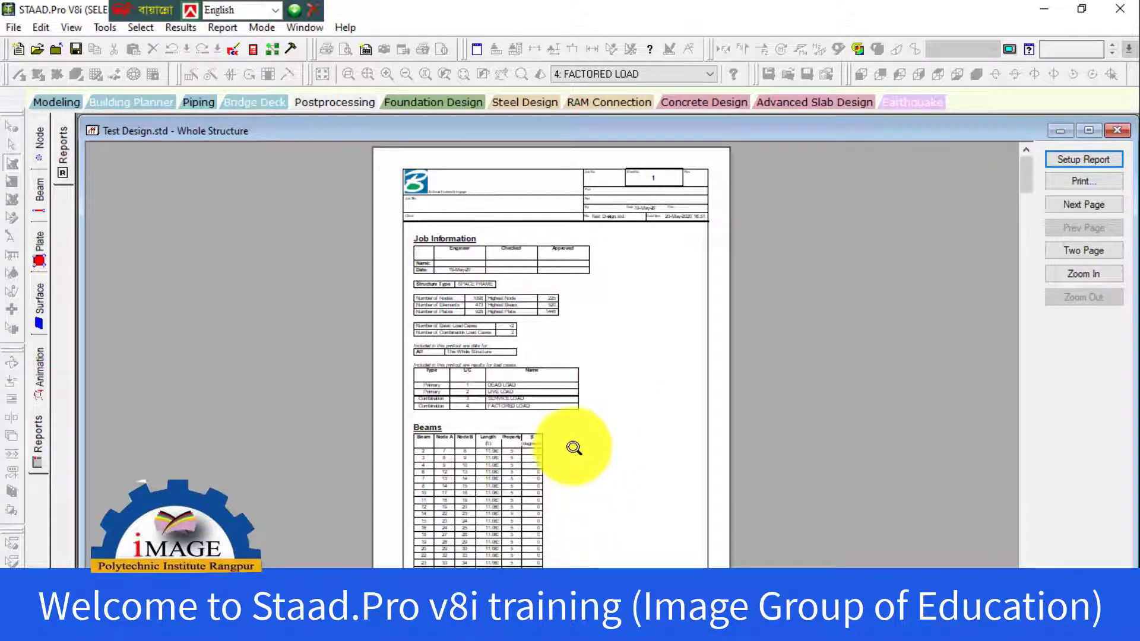
pyautogui.click(657, 402)
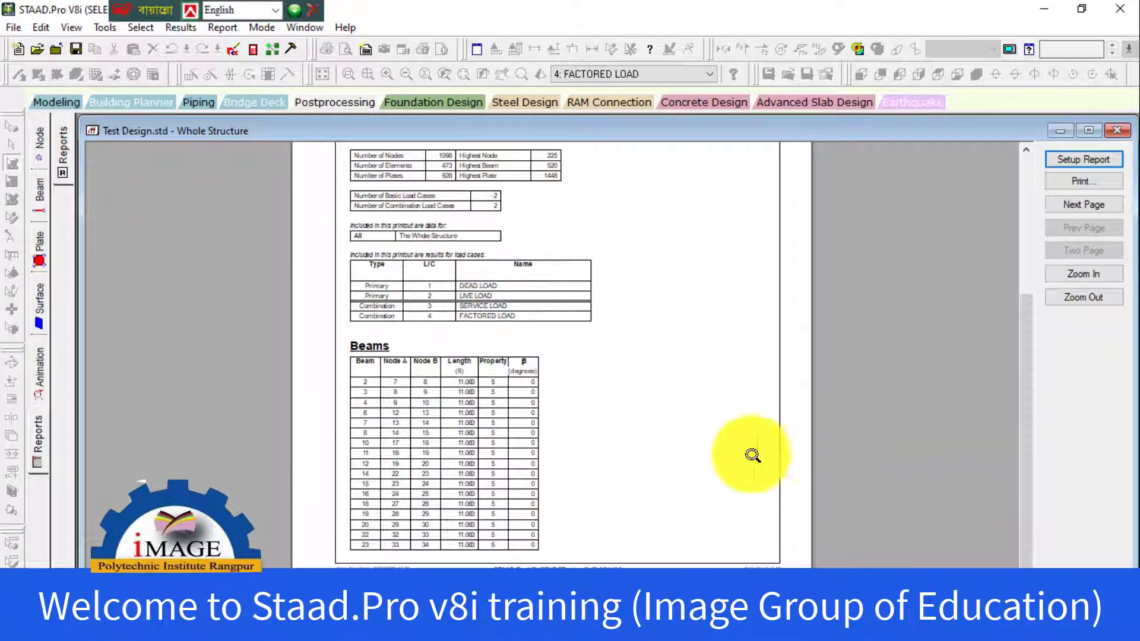
pyautogui.scroll(3, 563, 460)
pyautogui.scroll(-3, 563, 460)
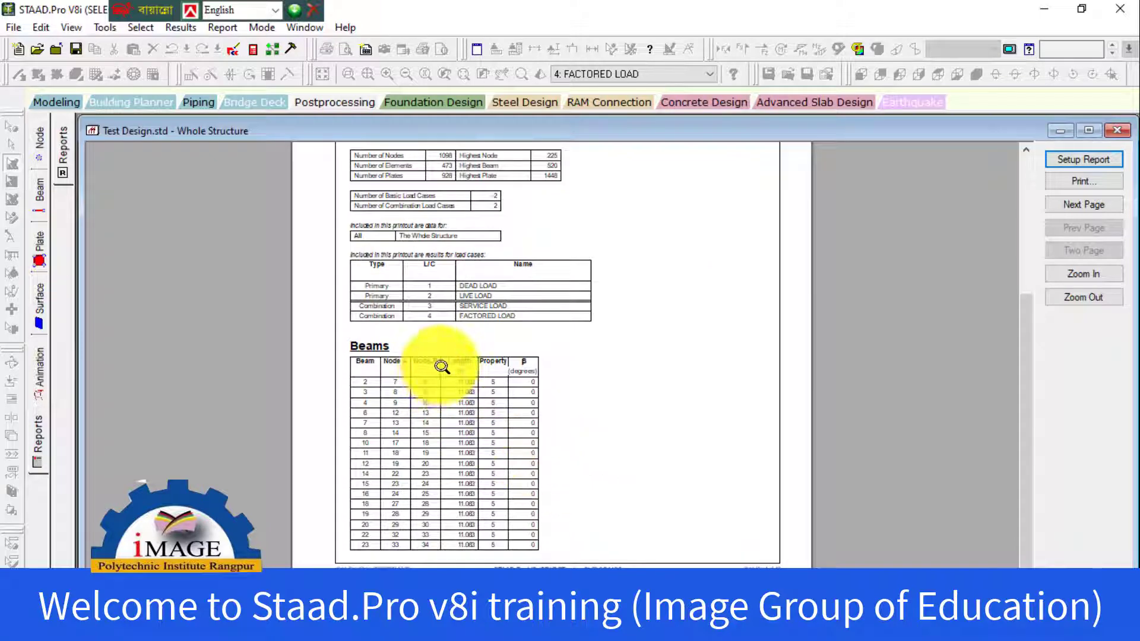
# Reopen the report setup and add the Plates and Loadings input items to the selected report contents.
pyautogui.click(37, 438)
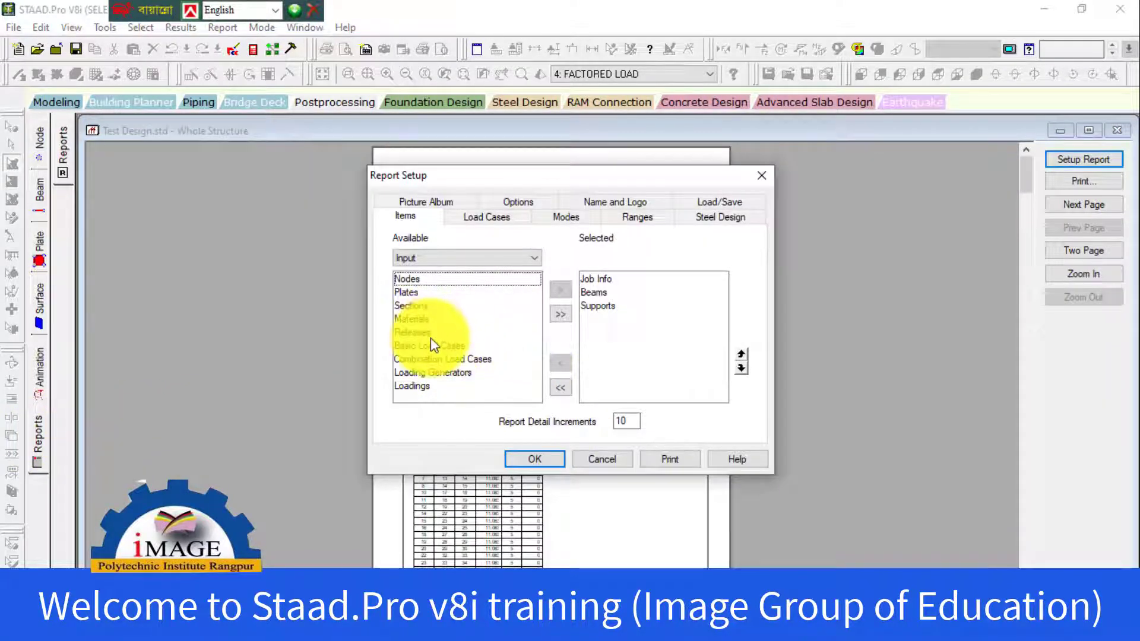
pyautogui.click(416, 293)
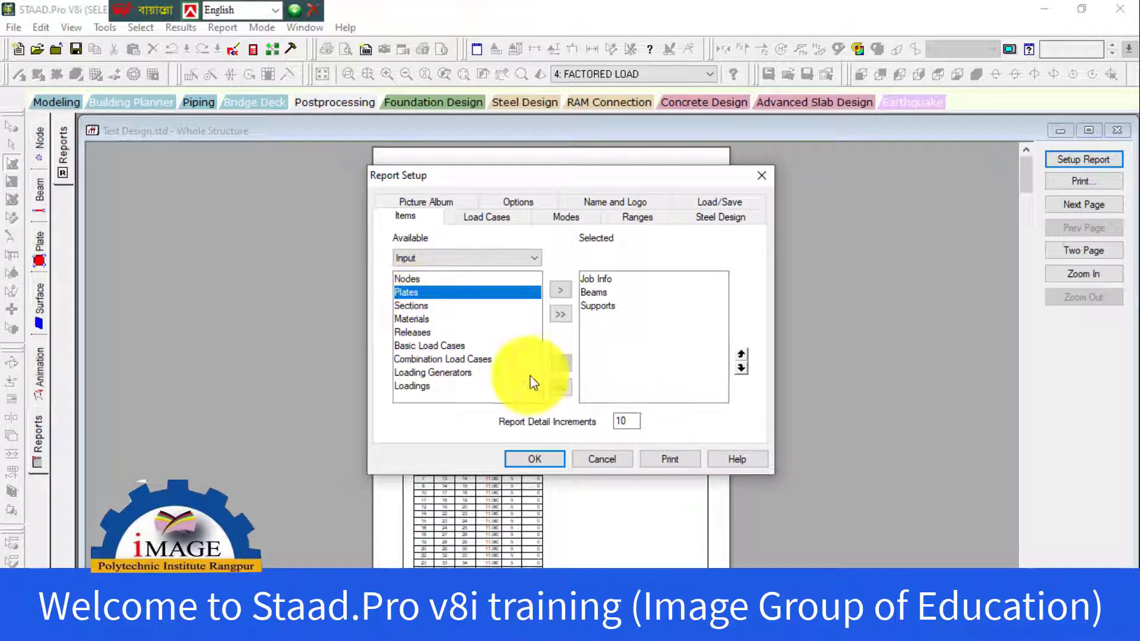
pyautogui.click(560, 290)
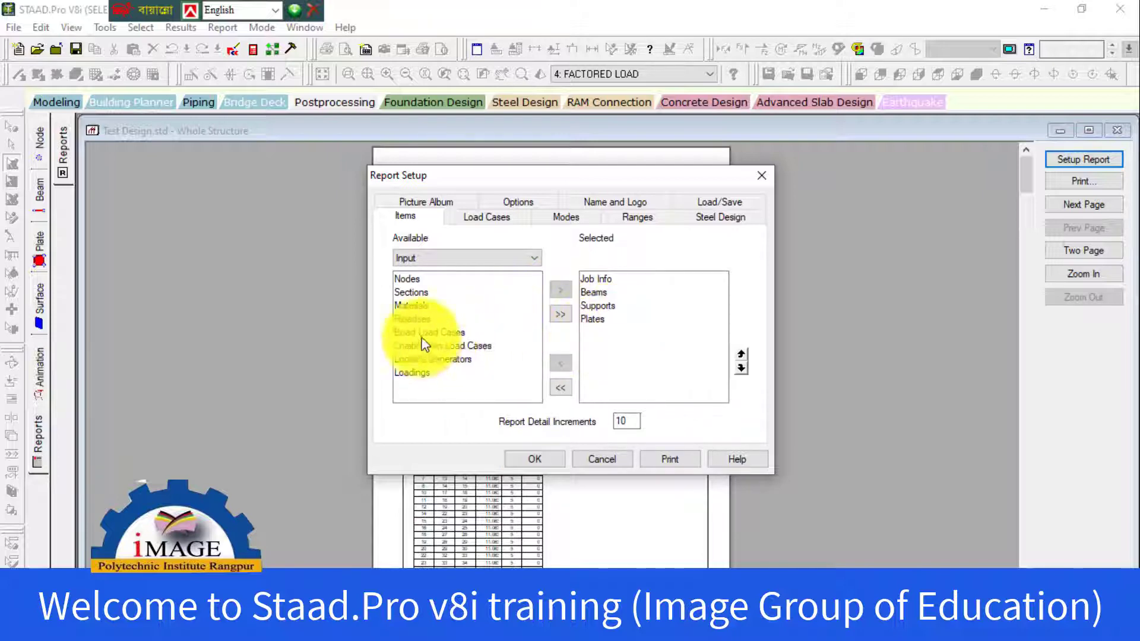
pyautogui.click(418, 307)
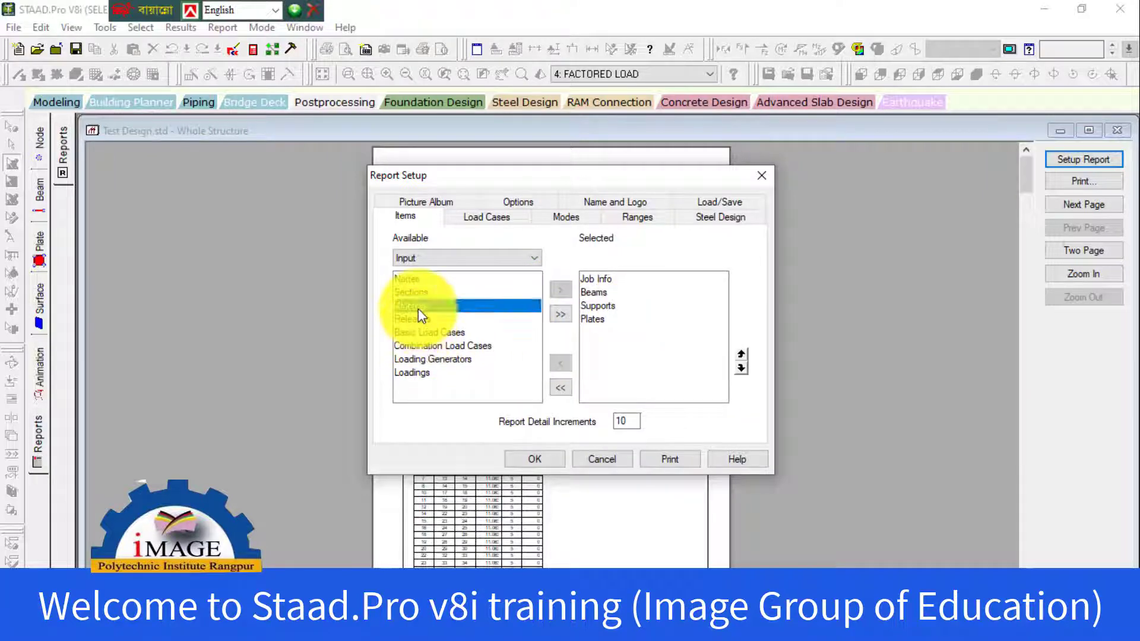
pyautogui.click(423, 372)
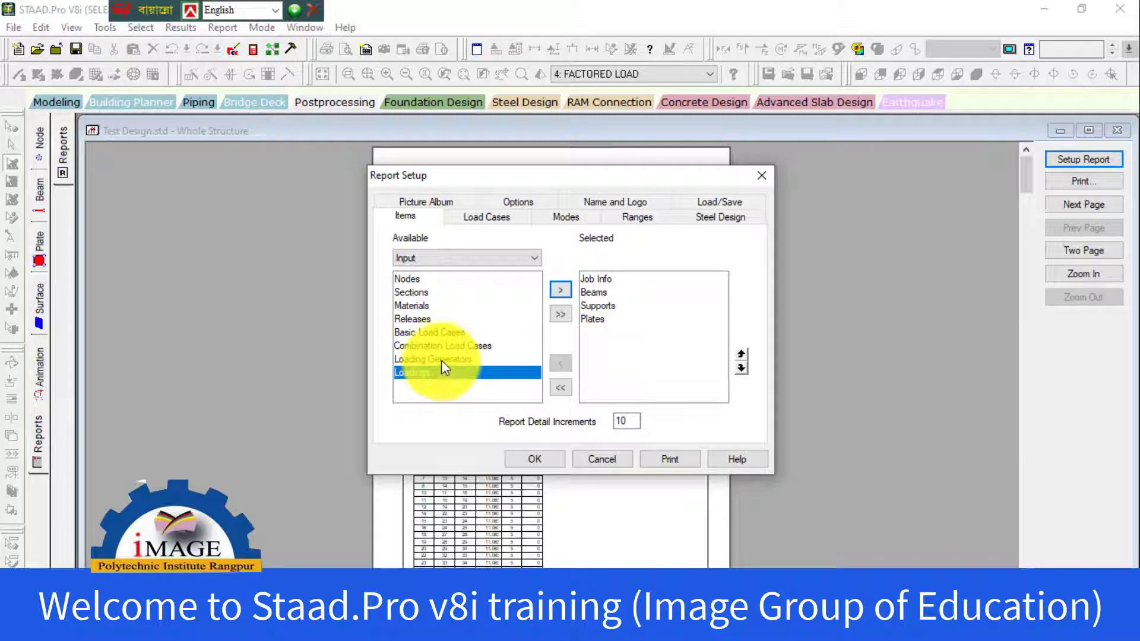
pyautogui.click(561, 290)
# Add Basic Load Cases, Releases, Materials and Loading Generators to the report contents and regenerate the report.
pyautogui.doubleClick(415, 331)
pyautogui.doubleClick(409, 319)
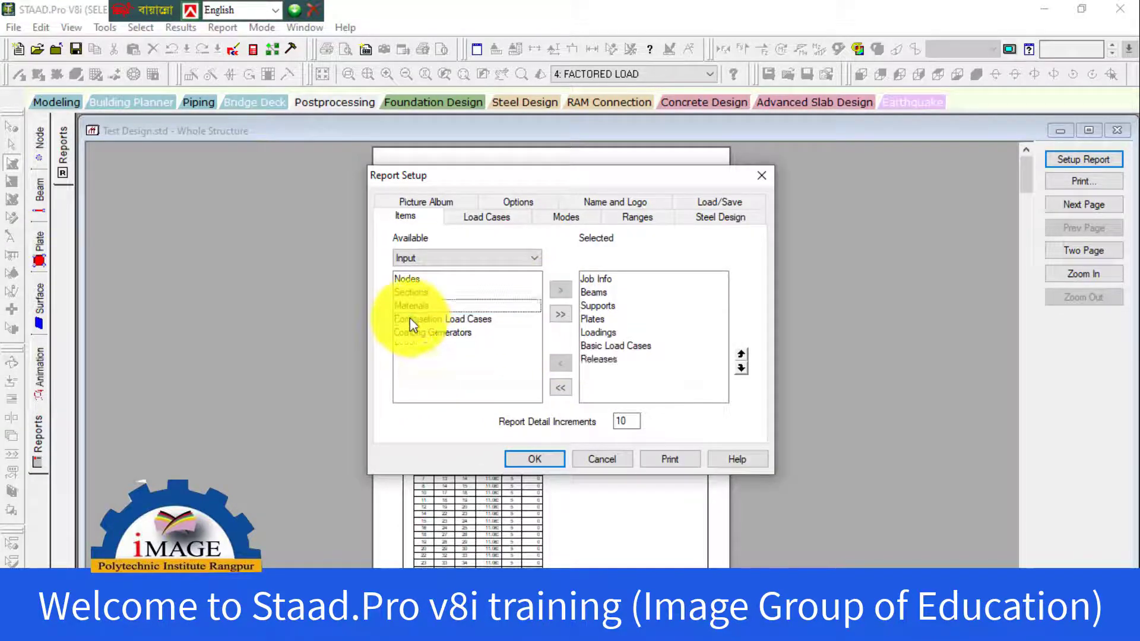
pyautogui.click(411, 306)
pyautogui.doubleClick(412, 307)
pyautogui.doubleClick(430, 321)
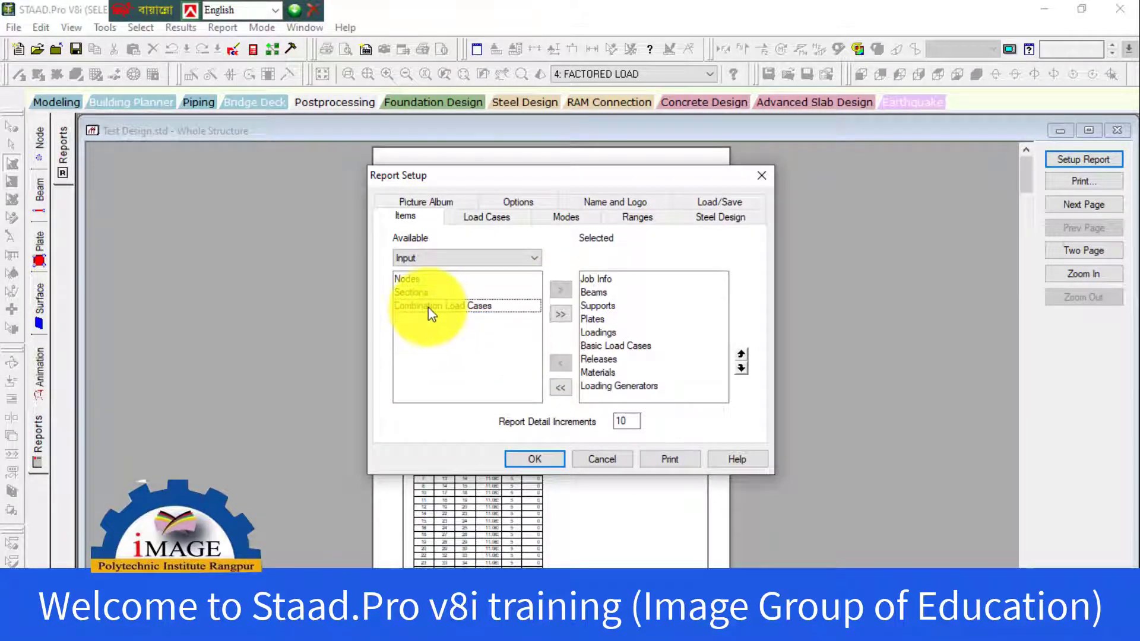
pyautogui.click(535, 458)
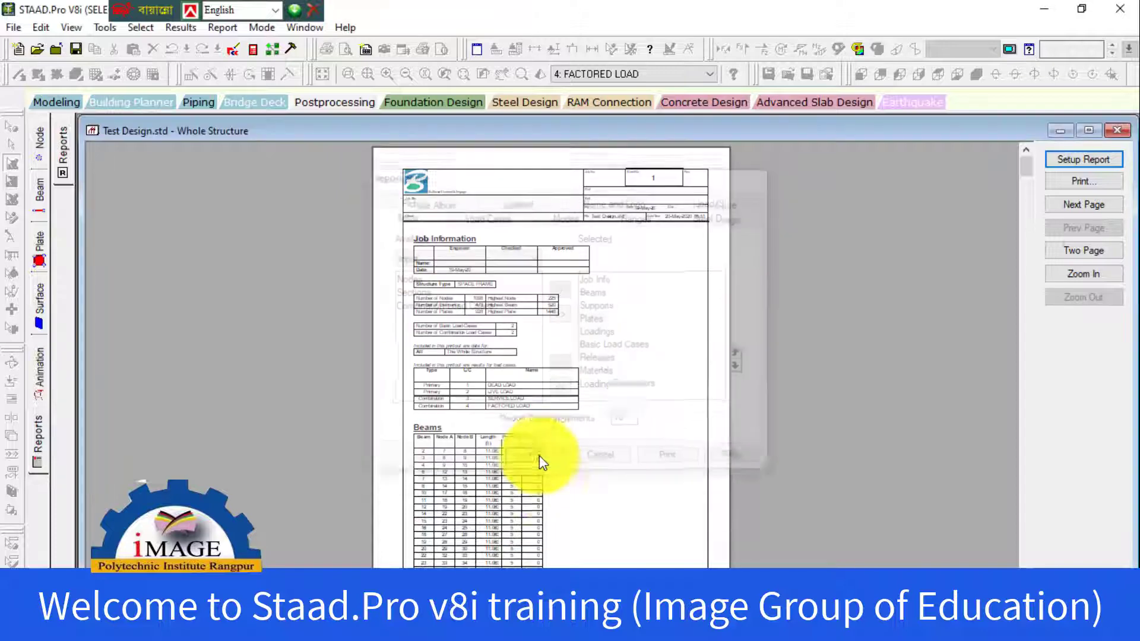
# Examine the report's job information, load case list and beam table up close, and return to Modeling mode.
pyautogui.click(611, 391)
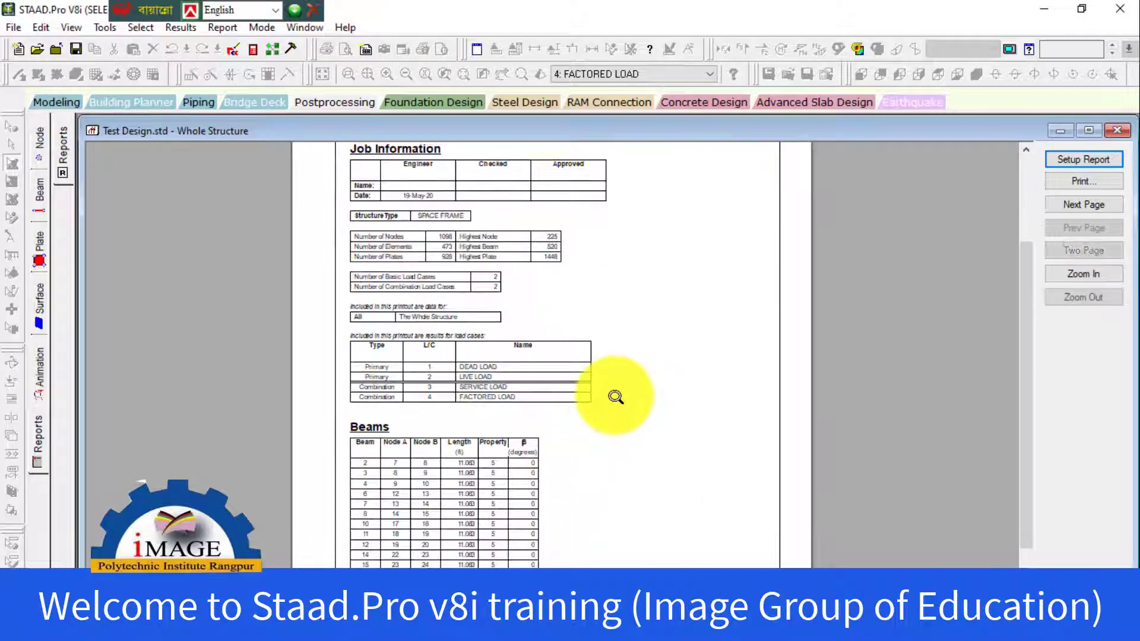
pyautogui.scroll(-2, 486, 460)
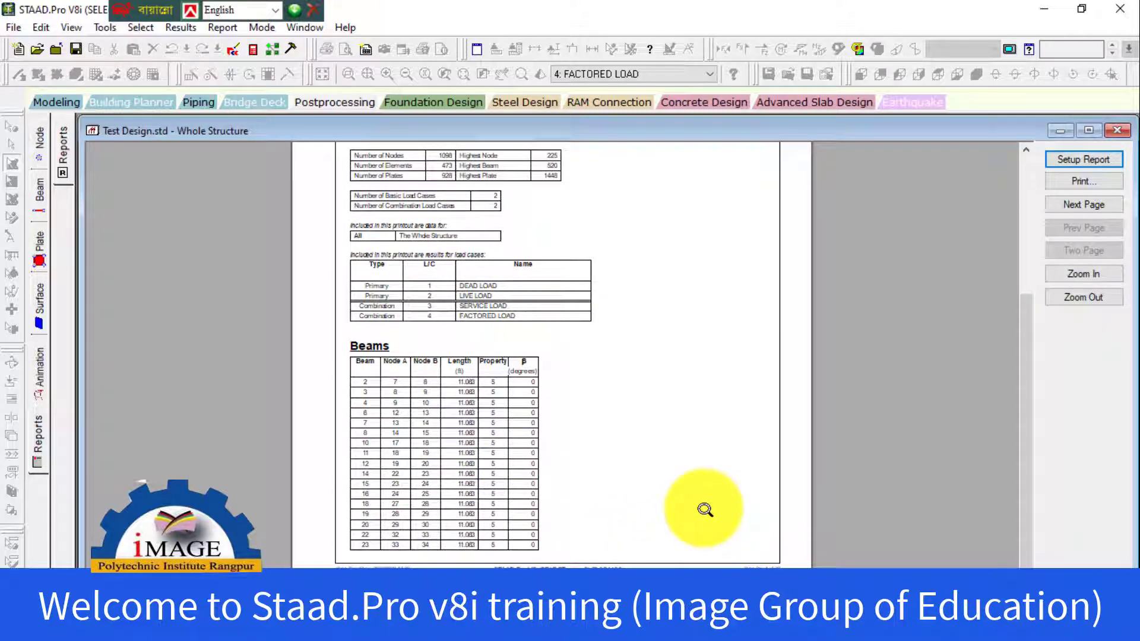
pyautogui.click(454, 411)
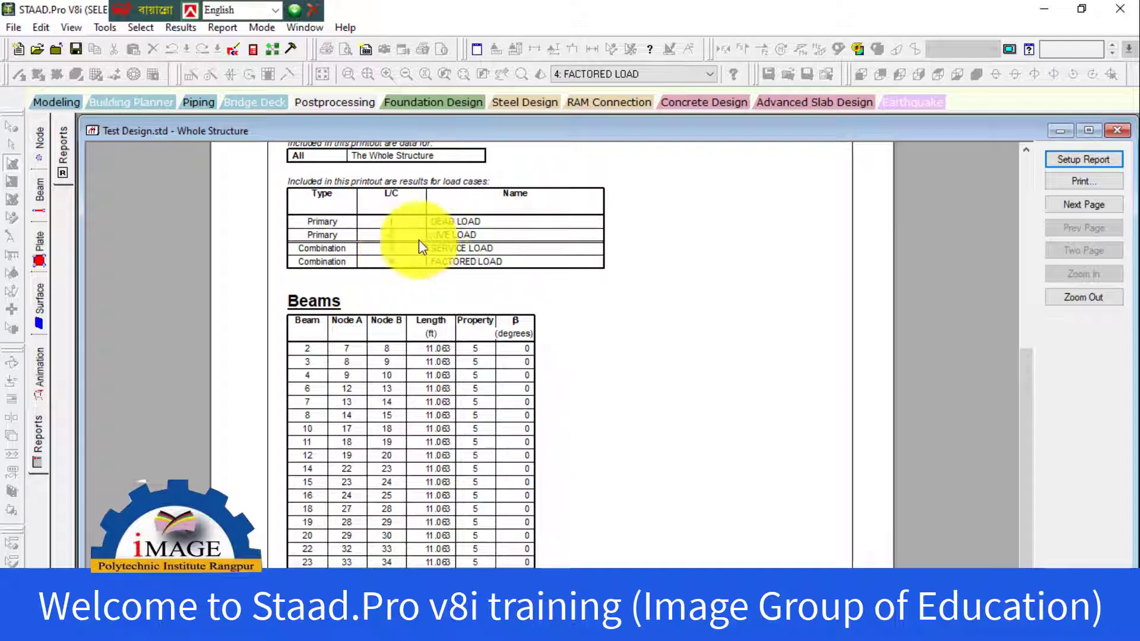
pyautogui.click(573, 336)
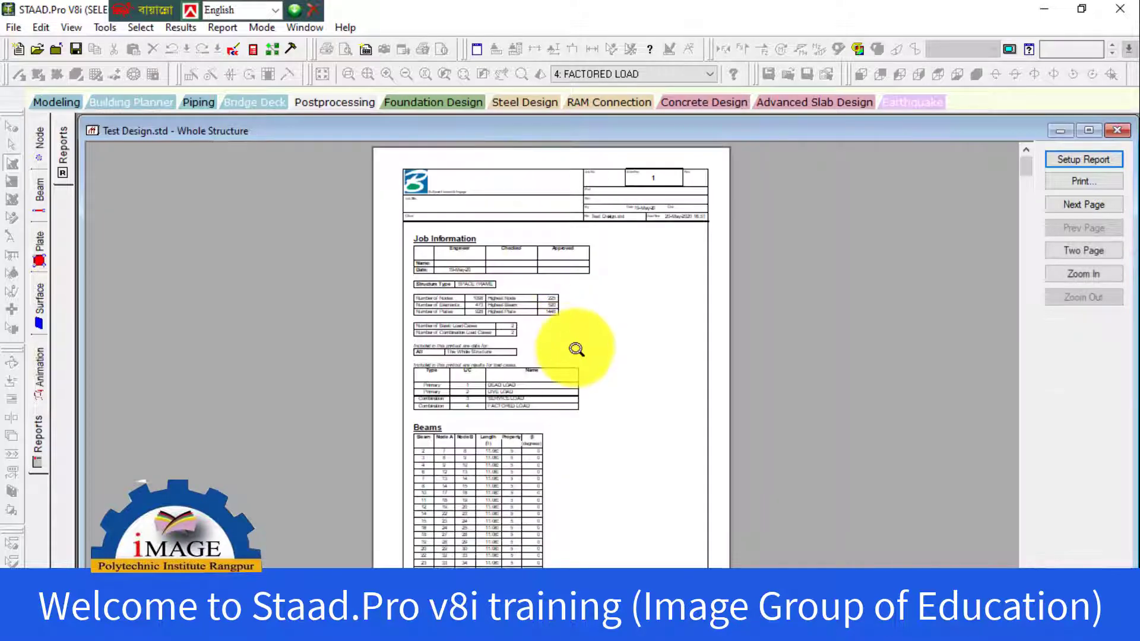
pyautogui.click(526, 406)
pyautogui.scroll(3, 460, 237)
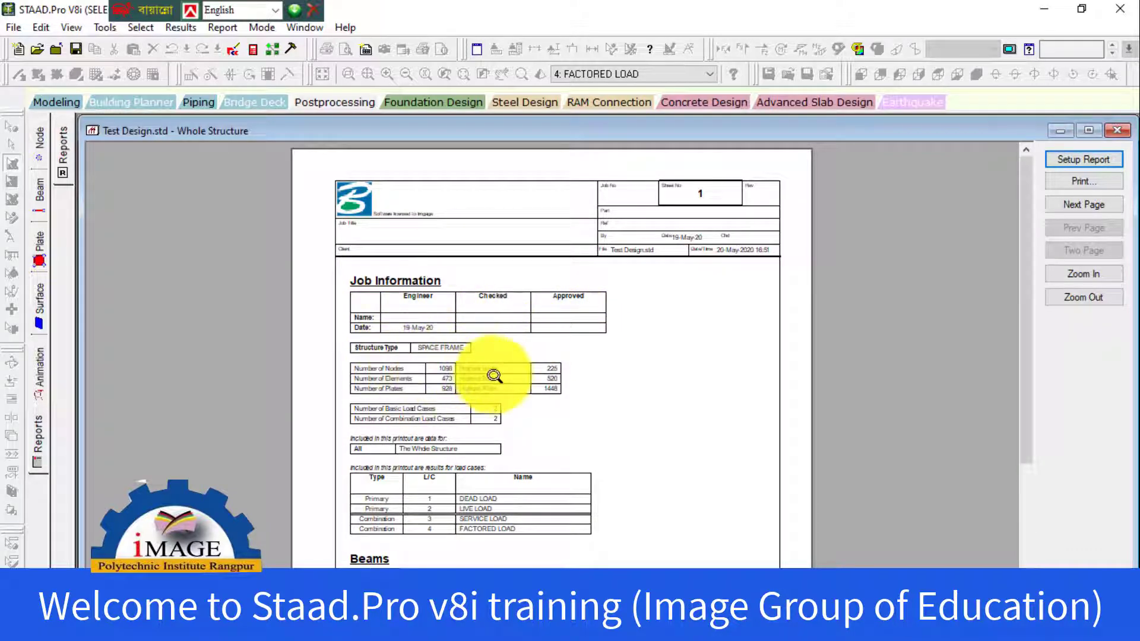
pyautogui.click(425, 457)
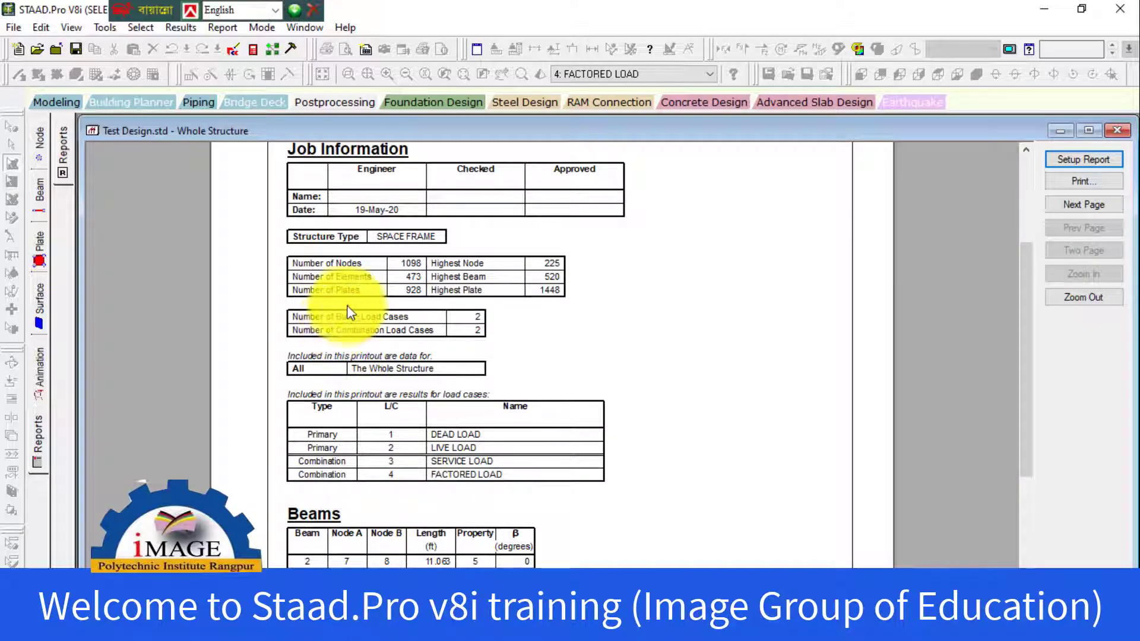
pyautogui.click(423, 365)
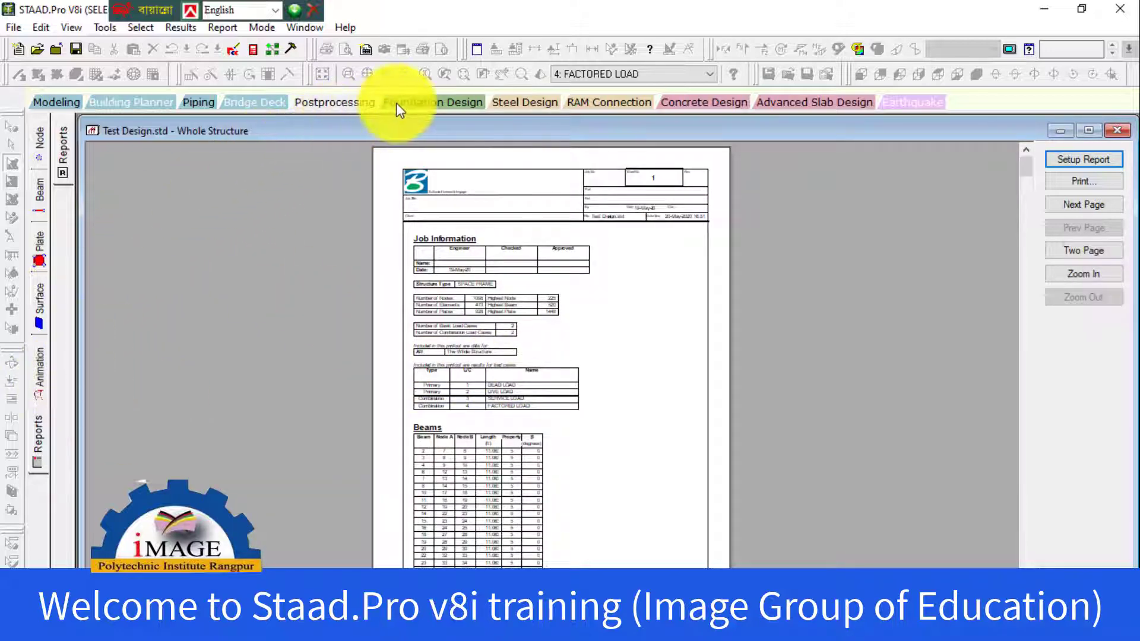
pyautogui.click(60, 103)
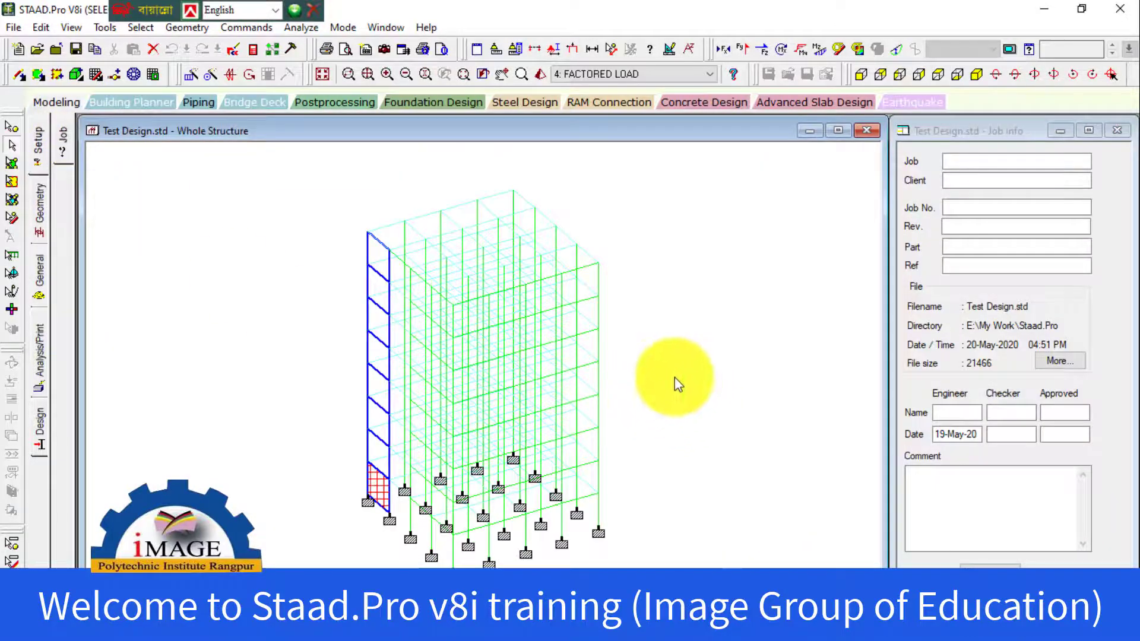